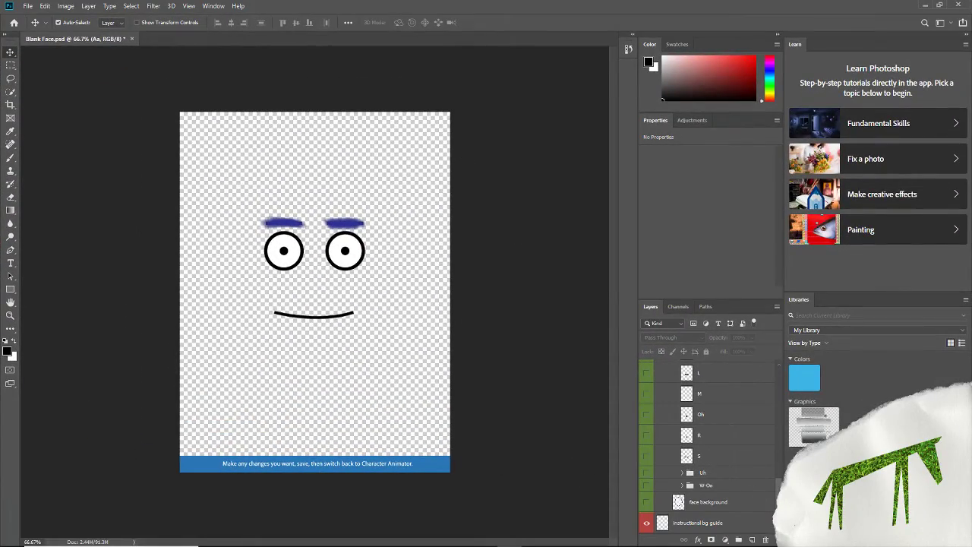
Scroll Photoshop's Layers panel down to reach the 'face background' layer at the bottom.
{"action": "scroll", "coordinate": [766, 445], "scroll_direction": "up", "scroll_amount": 10}
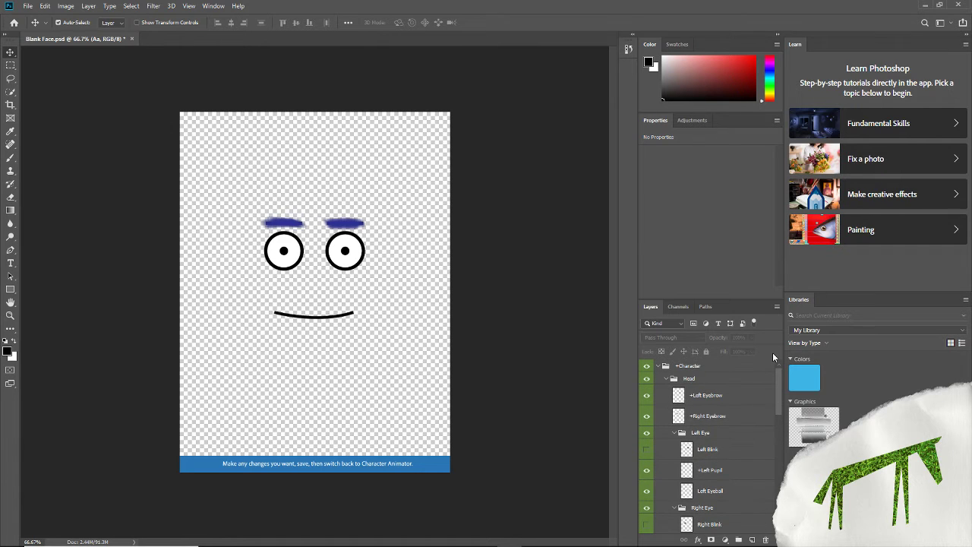
{"action": "scroll", "coordinate": [765, 405], "scroll_direction": "down", "scroll_amount": 8}
{"action": "scroll", "coordinate": [765, 405], "scroll_direction": "up", "scroll_amount": 8}
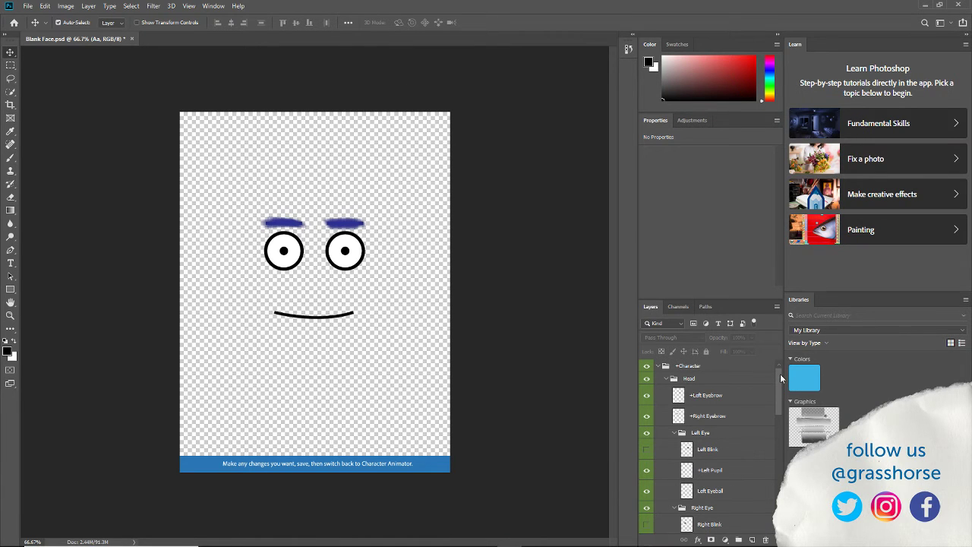
{"action": "left_click_drag", "start_coordinate": [780, 373], "coordinate": [780, 455]}
{"action": "scroll", "coordinate": [750, 503], "scroll_direction": "down", "scroll_amount": 3}
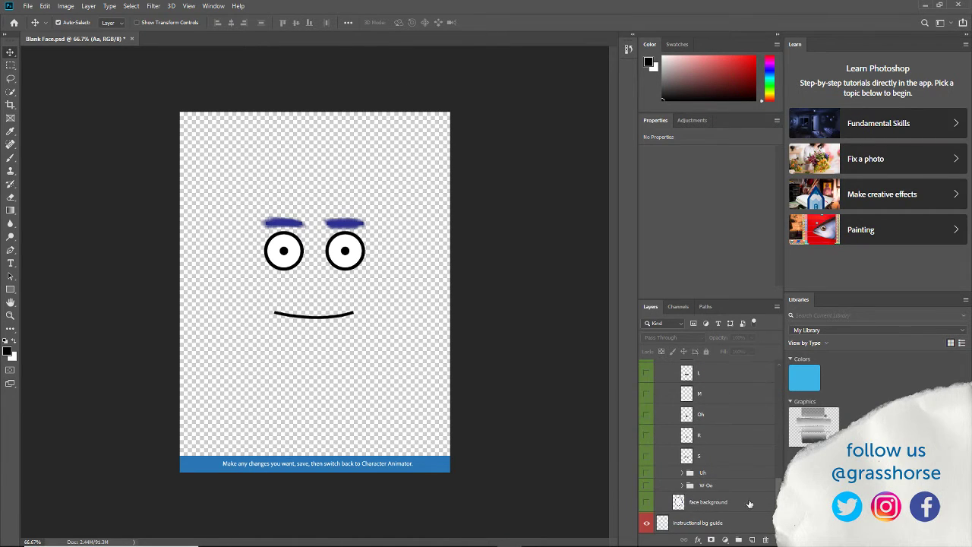
Turn on the 'face background' layer to show its dashed blue oval, then return to Illustrator's Layers panel.
{"action": "left_click", "coordinate": [646, 501]}
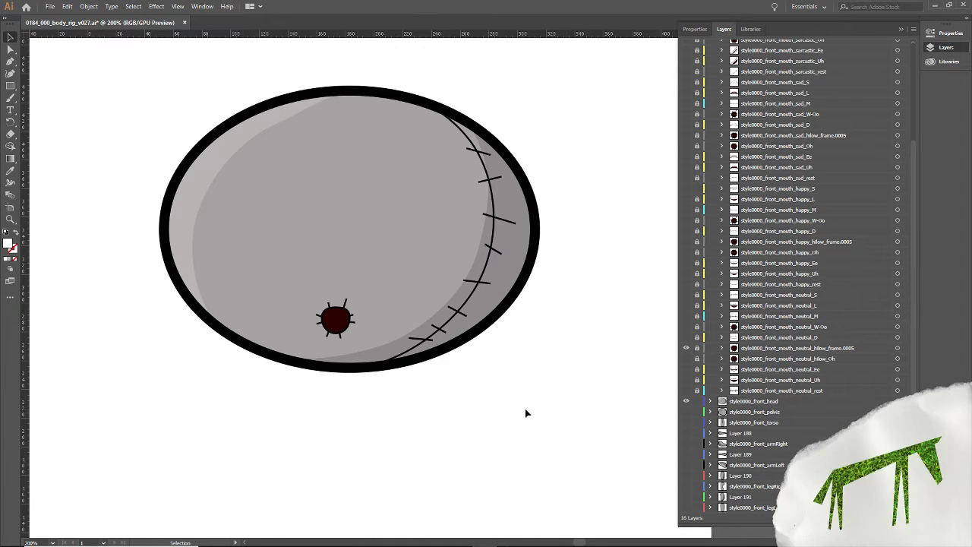
{"action": "scroll", "coordinate": [351, 317], "scroll_direction": "down", "scroll_amount": 3}
{"action": "scroll", "coordinate": [342, 268], "scroll_direction": "up", "scroll_amount": 4}
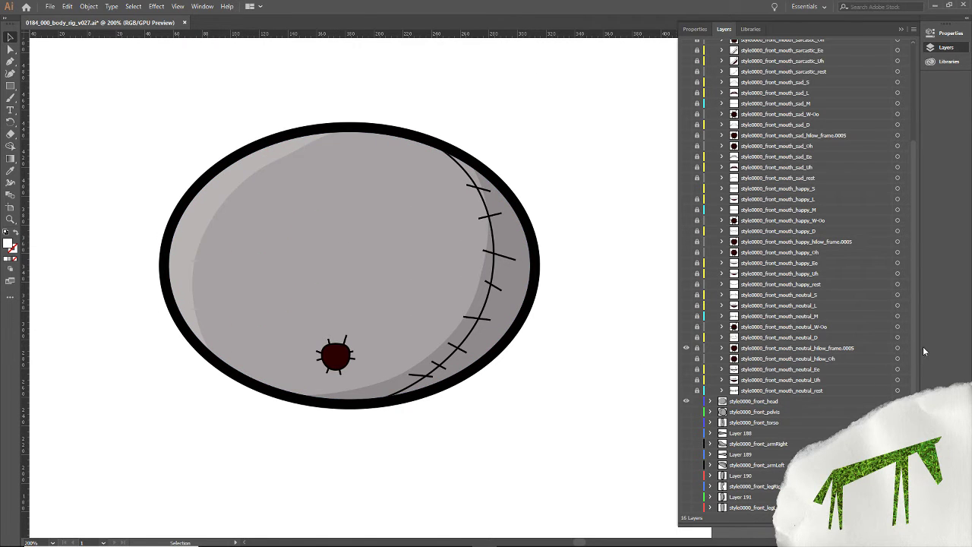
{"action": "scroll", "coordinate": [910, 350], "scroll_direction": "up", "scroll_amount": 4}
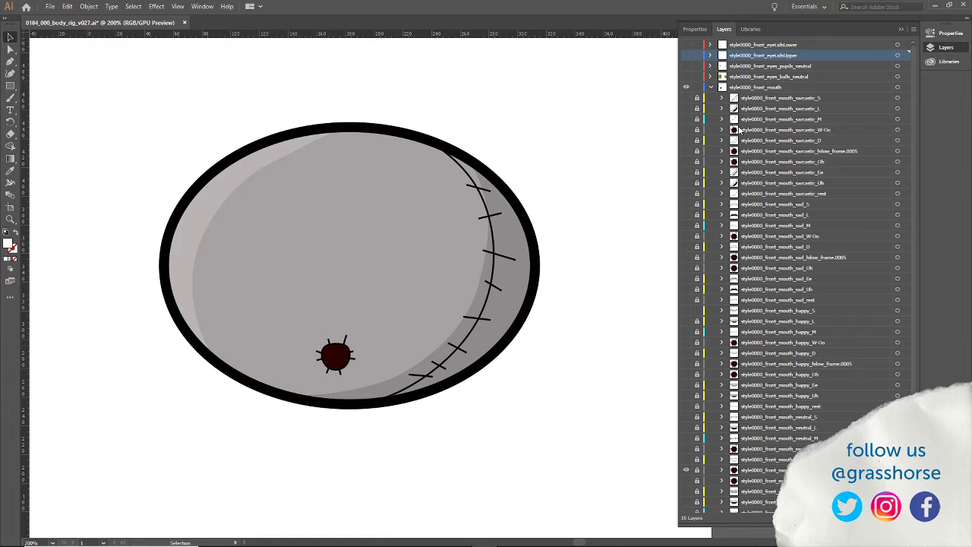
Collapse the style0000_front_mouth group, hide and re-show it, then expand it again.
{"action": "left_click", "coordinate": [709, 87]}
{"action": "left_click", "coordinate": [686, 88]}
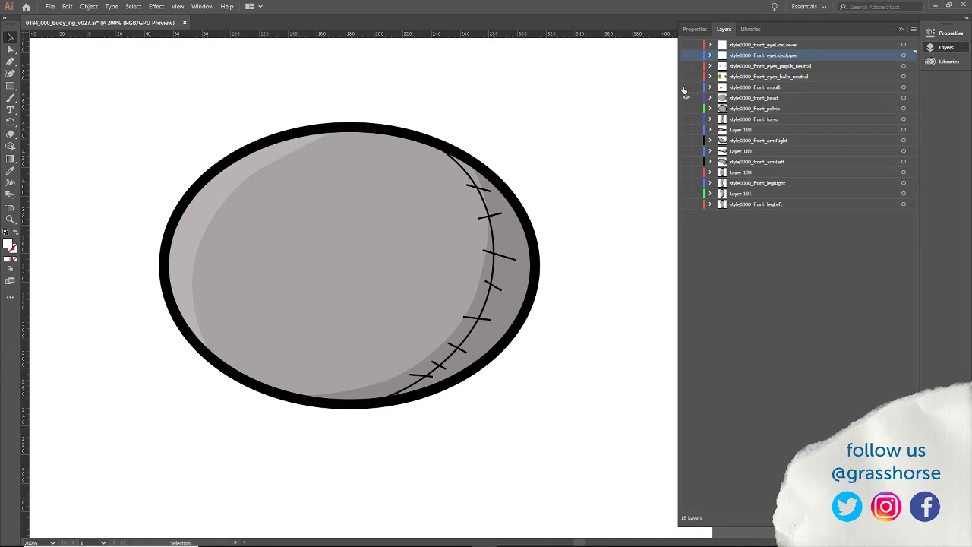
{"action": "left_click", "coordinate": [685, 88]}
{"action": "left_click", "coordinate": [710, 87]}
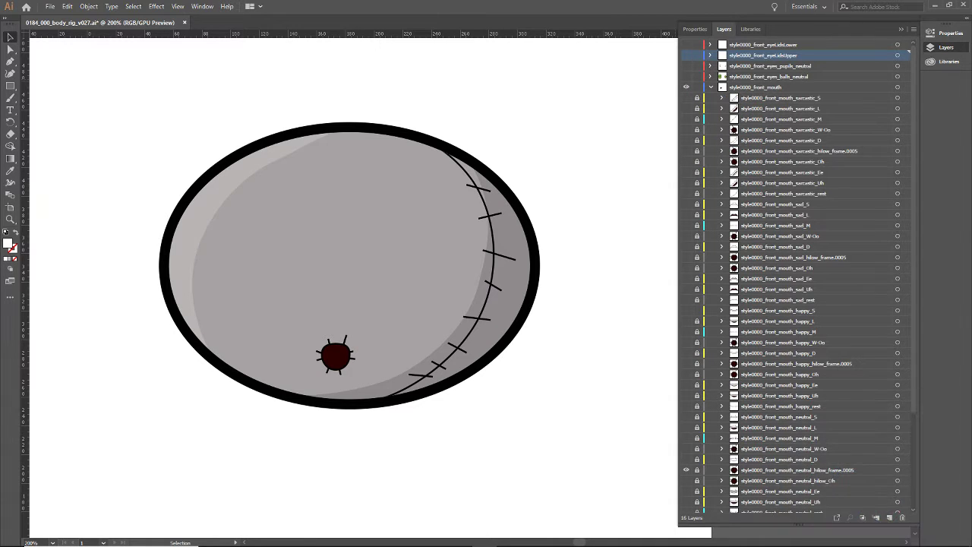
{"action": "key", "text": "alt+Tab"}
{"action": "left_click_drag", "start_coordinate": [417, 34], "coordinate": [415, 31]}
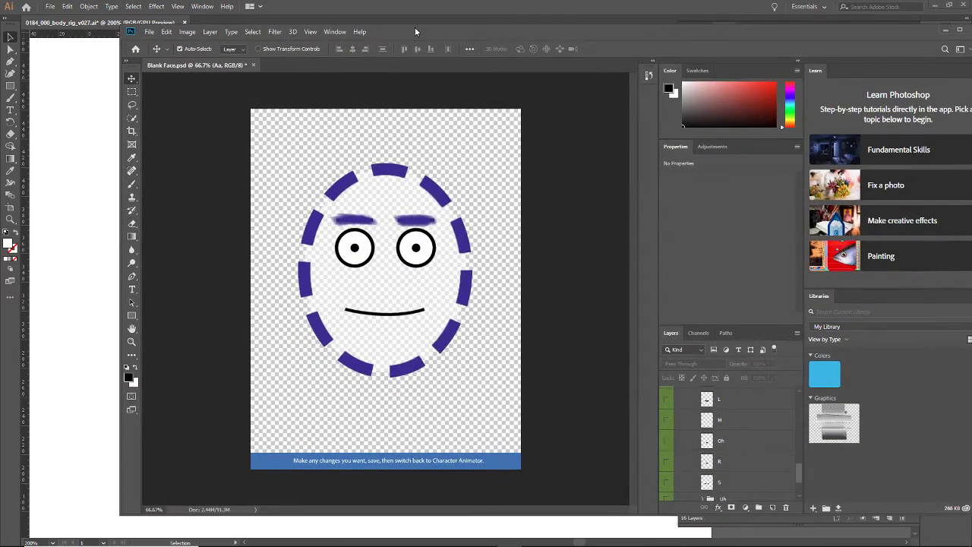
{"action": "key", "text": "alt+Tab"}
{"action": "key", "text": "super+d"}
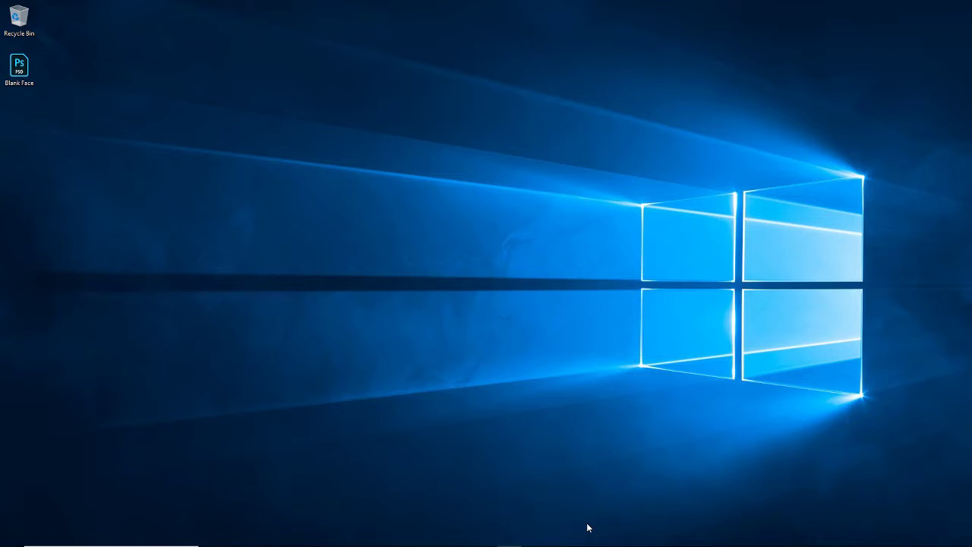
{"action": "mouse_move", "coordinate": [608, 539]}
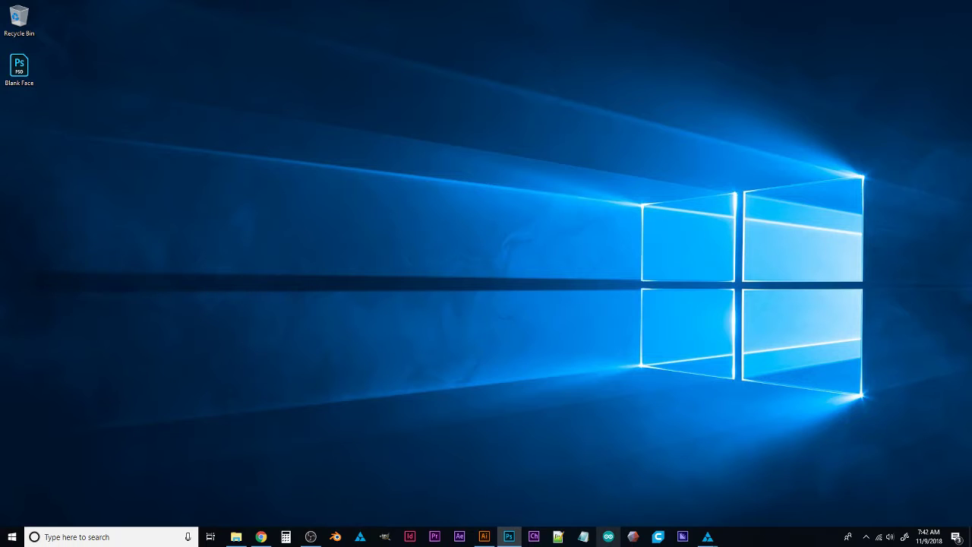
{"action": "left_click", "coordinate": [485, 537]}
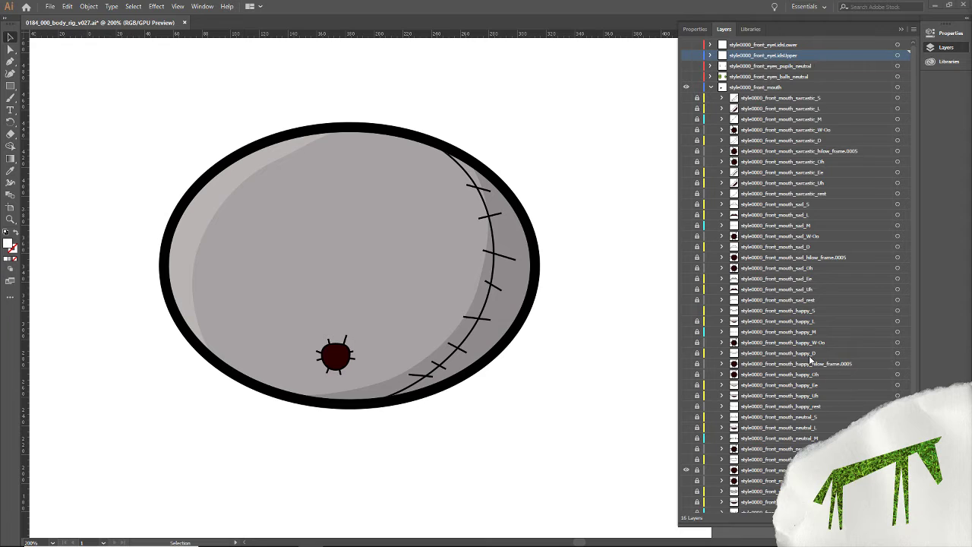
Scroll up and down through Illustrator's Layers panel reviewing the head's layers.
{"action": "scroll", "coordinate": [793, 347], "scroll_direction": "down", "scroll_amount": 4}
{"action": "scroll", "coordinate": [776, 344], "scroll_direction": "up", "scroll_amount": 2}
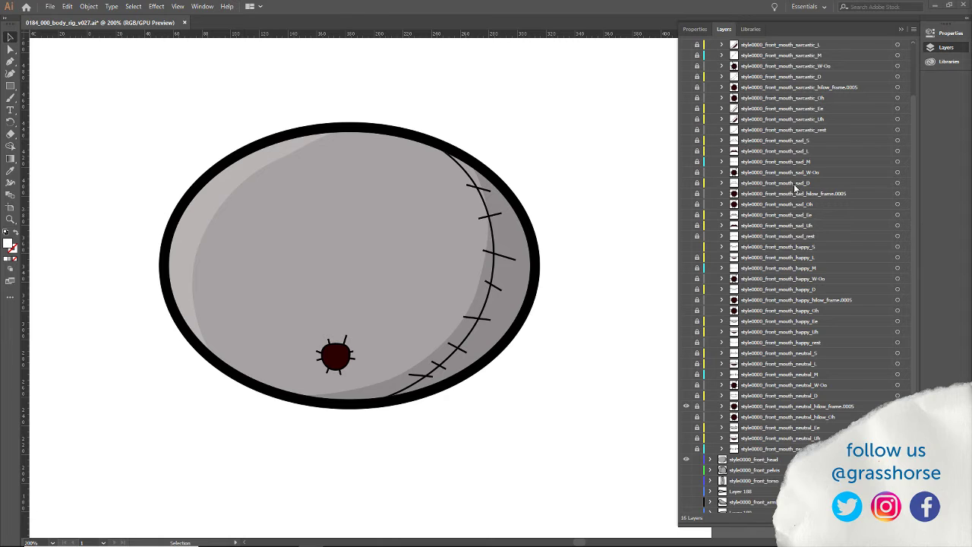
{"action": "scroll", "coordinate": [805, 114], "scroll_direction": "up", "scroll_amount": 2}
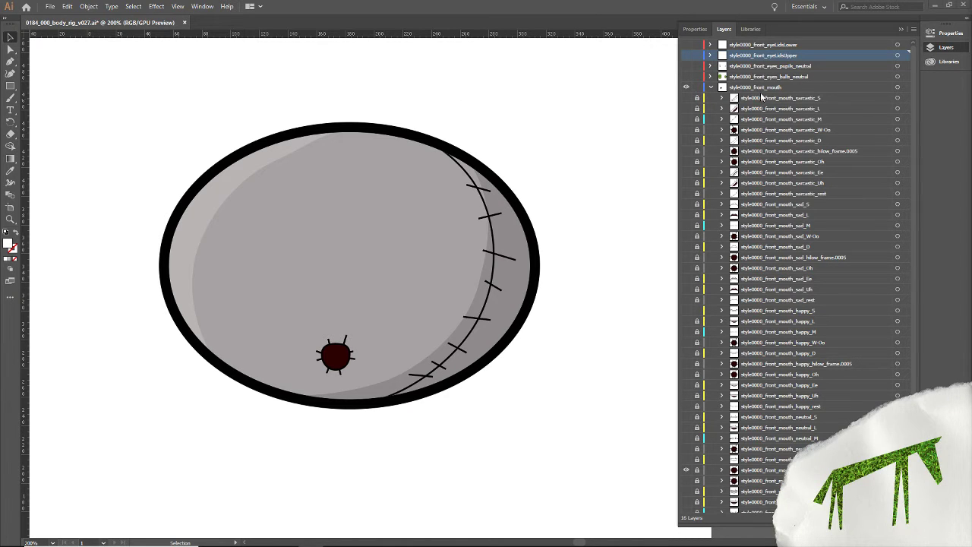
{"action": "scroll", "coordinate": [787, 455], "scroll_direction": "down", "scroll_amount": 2}
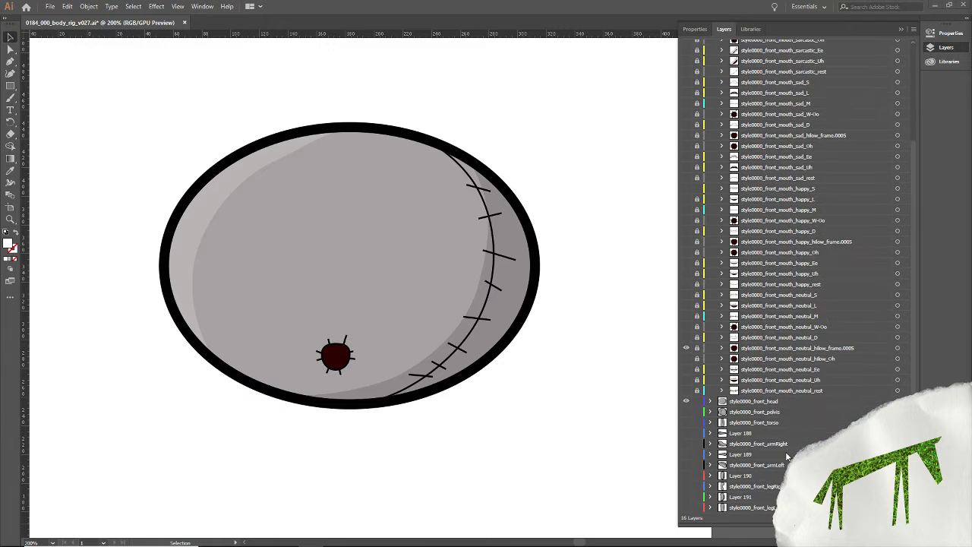
{"action": "scroll", "coordinate": [780, 472], "scroll_direction": "up", "scroll_amount": 2}
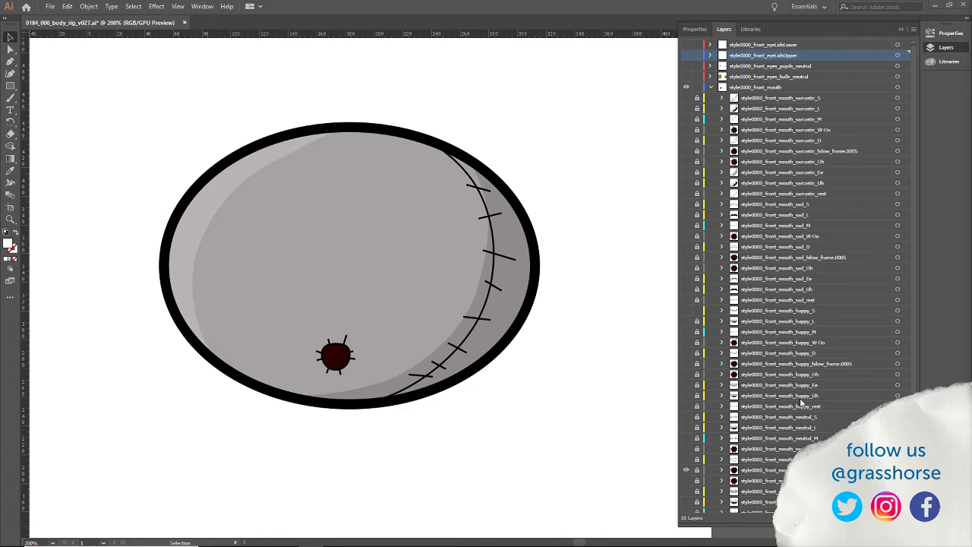
{"action": "scroll", "coordinate": [818, 438], "scroll_direction": "down", "scroll_amount": 2}
{"action": "scroll", "coordinate": [818, 438], "scroll_direction": "up", "scroll_amount": 2}
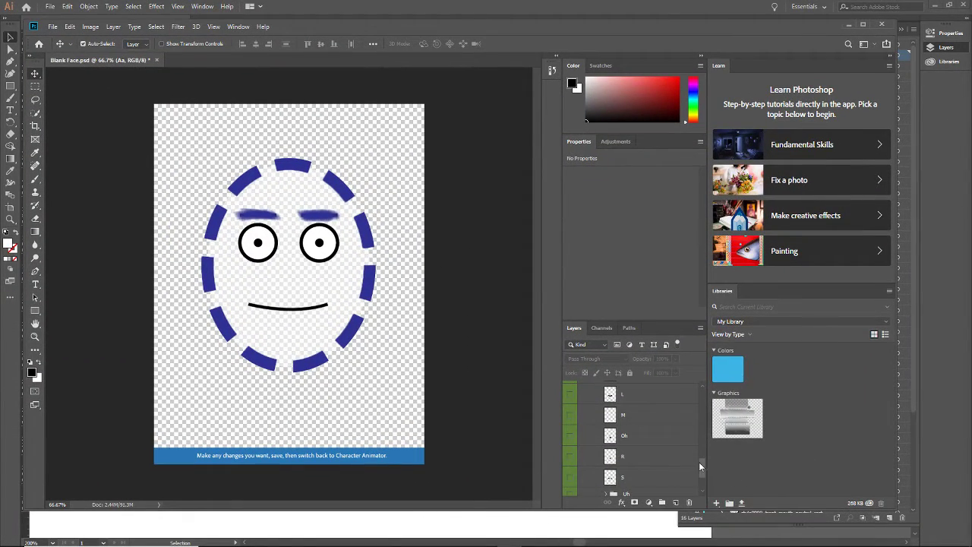
Expand the Mouth group, select the Neutral layer, and collapse then re-expand the Aa group.
{"action": "left_click_drag", "start_coordinate": [701, 463], "coordinate": [708, 432]}
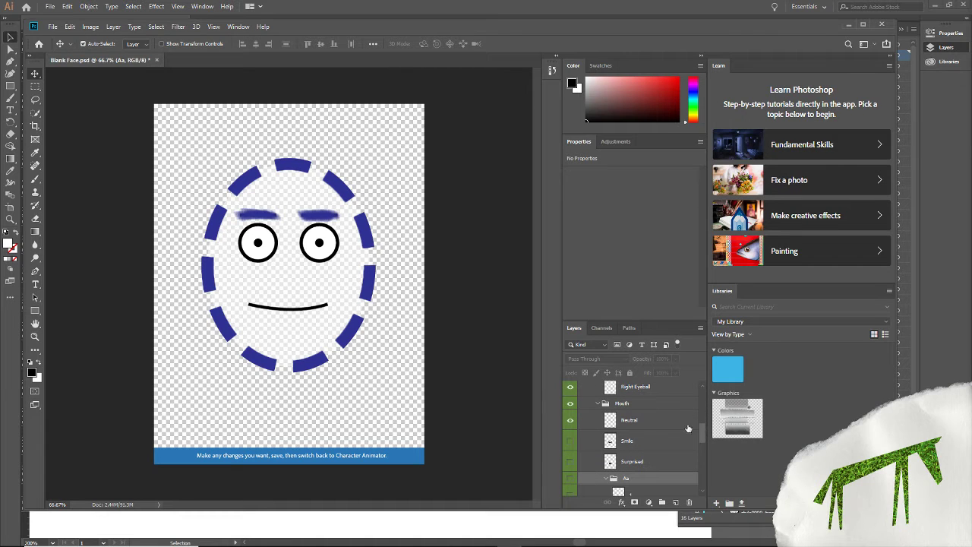
{"action": "left_click", "coordinate": [599, 406]}
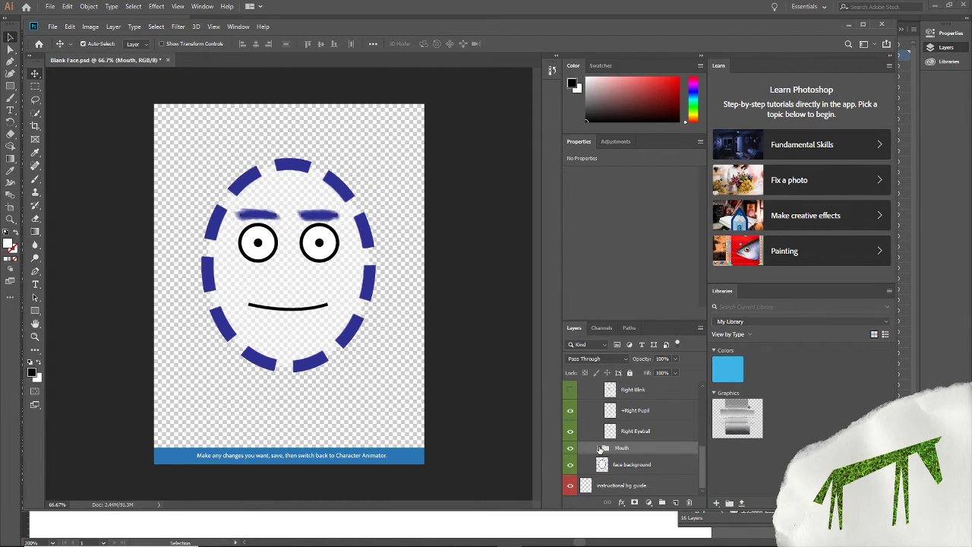
{"action": "left_click", "coordinate": [599, 449]}
{"action": "scroll", "coordinate": [611, 432], "scroll_direction": "down", "scroll_amount": 3}
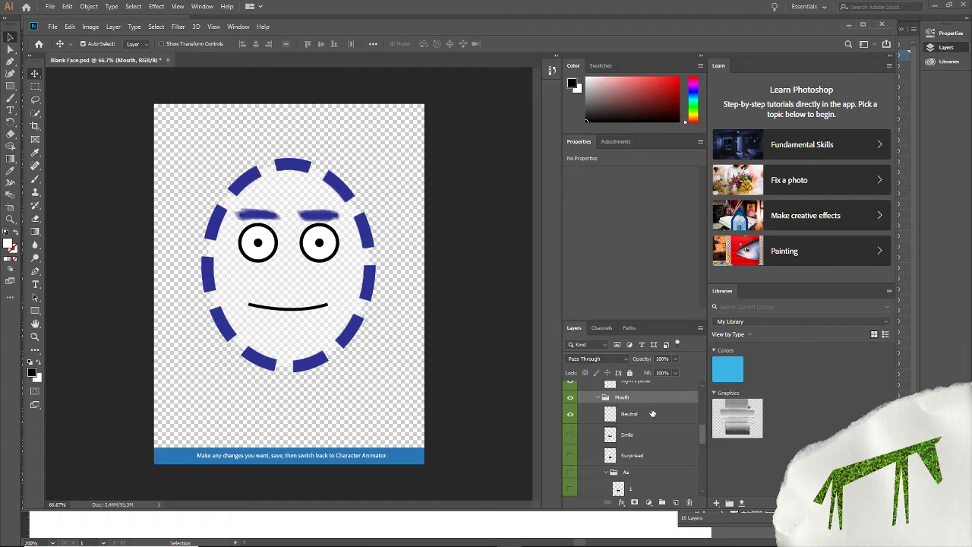
{"action": "left_click", "coordinate": [620, 416]}
{"action": "scroll", "coordinate": [635, 441], "scroll_direction": "down", "scroll_amount": 1}
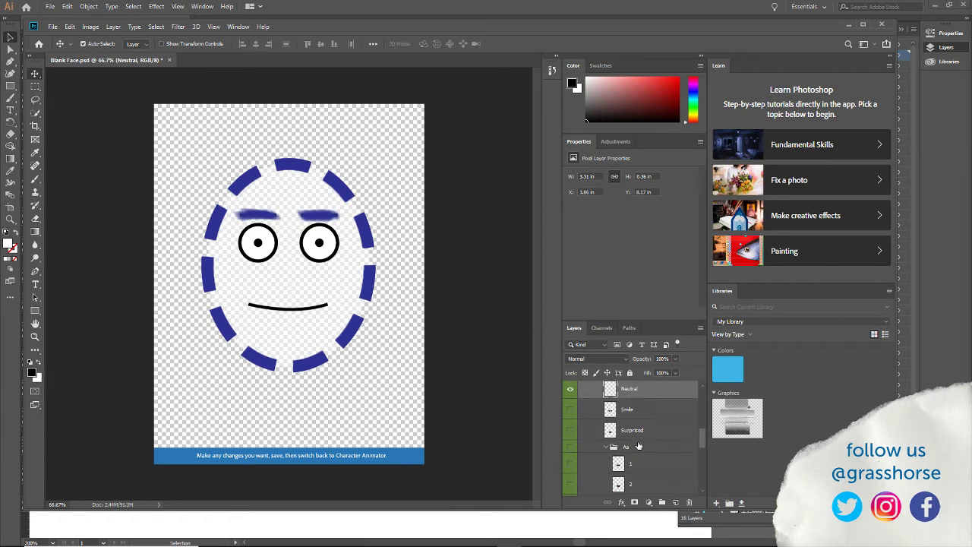
{"action": "scroll", "coordinate": [643, 440], "scroll_direction": "down", "scroll_amount": 1}
{"action": "left_click", "coordinate": [606, 422]}
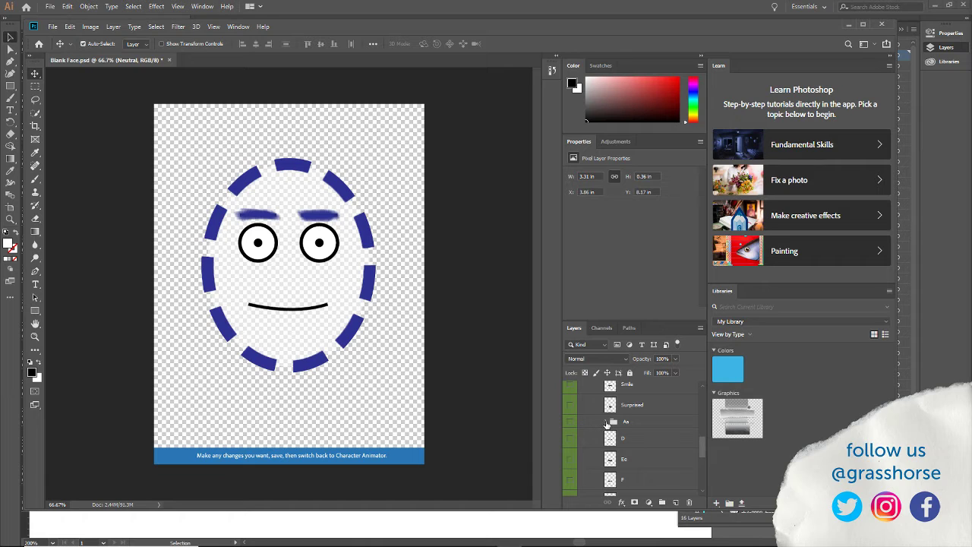
{"action": "left_click", "coordinate": [606, 422]}
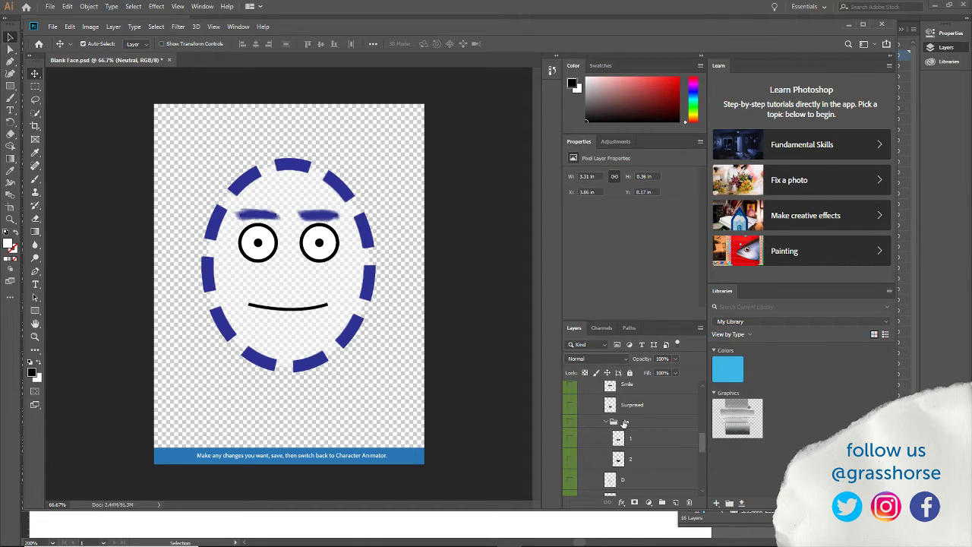
{"action": "scroll", "coordinate": [624, 425], "scroll_direction": "down", "scroll_amount": 1}
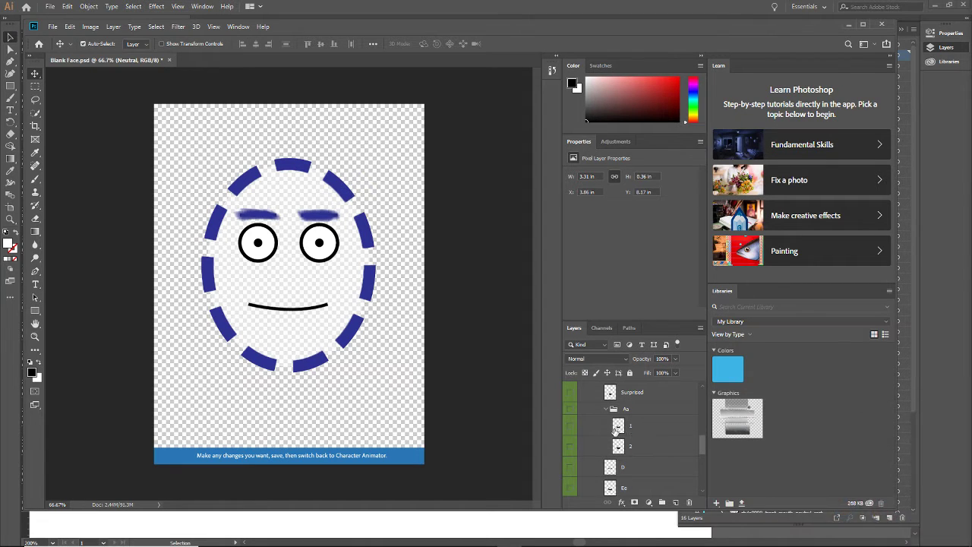
{"action": "scroll", "coordinate": [586, 430], "scroll_direction": "up", "scroll_amount": 4}
Hide the Neutral mouth and compare the Aa layer 1 and layer 2 open-mouth shapes.
{"action": "left_click", "coordinate": [569, 427]}
{"action": "scroll", "coordinate": [569, 425], "scroll_direction": "down", "scroll_amount": 4}
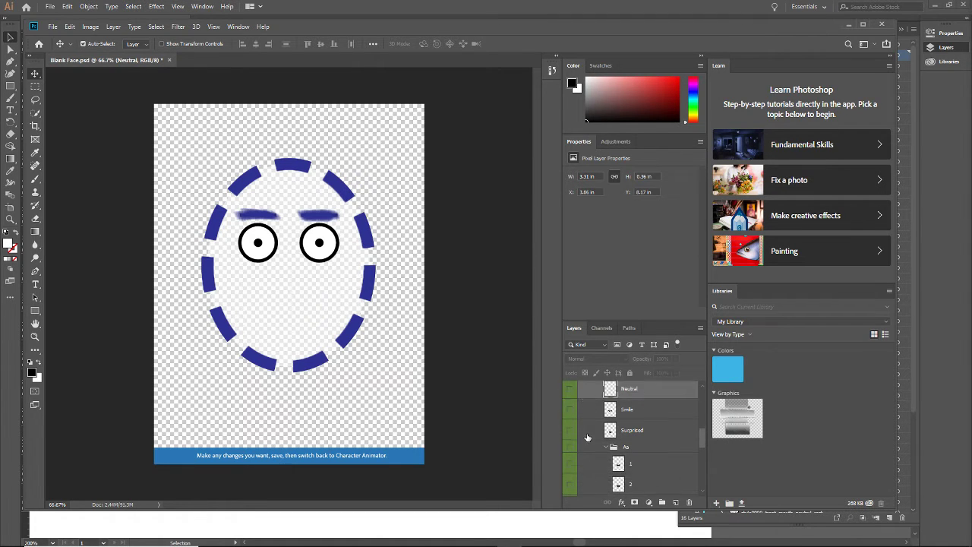
{"action": "left_click", "coordinate": [571, 415]}
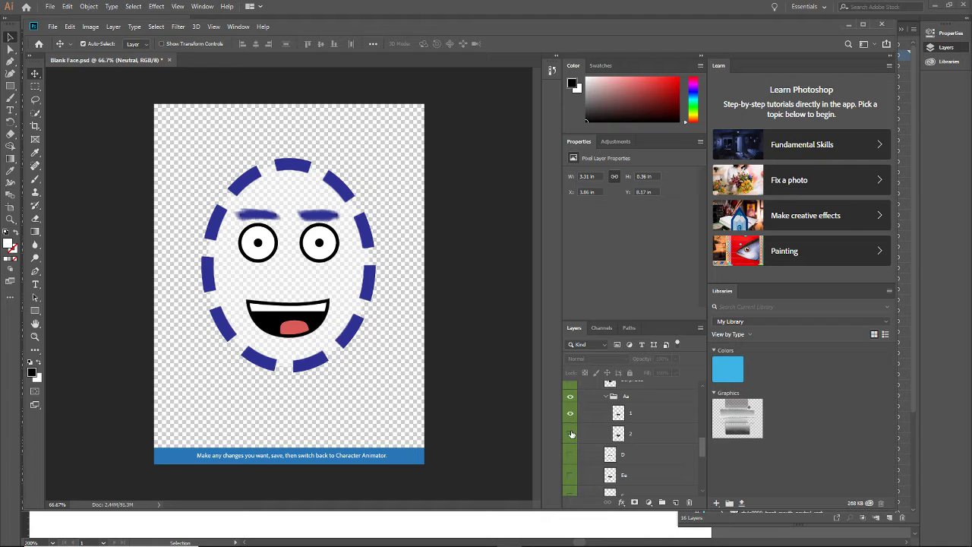
{"action": "left_click", "coordinate": [571, 435]}
{"action": "left_click", "coordinate": [569, 412]}
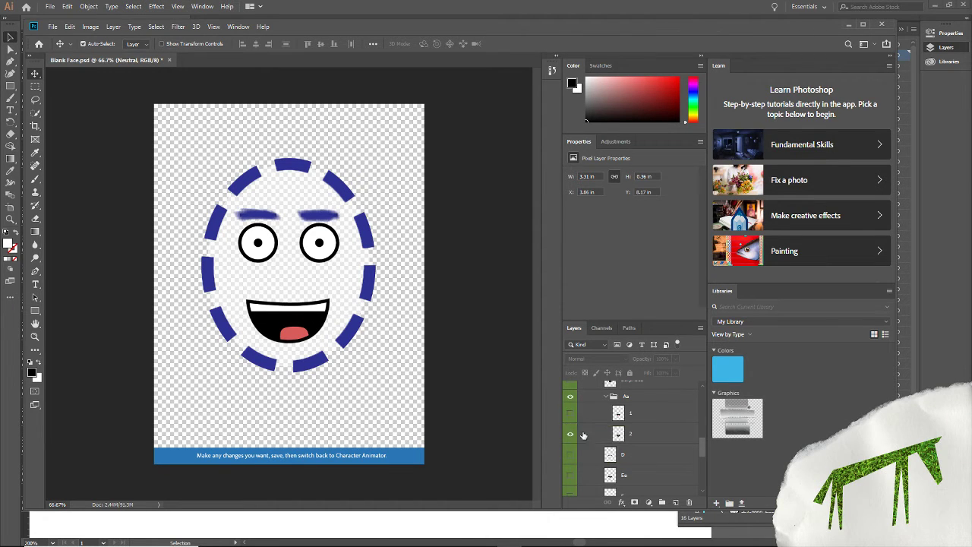
{"action": "left_click", "coordinate": [571, 435]}
{"action": "left_click", "coordinate": [571, 416]}
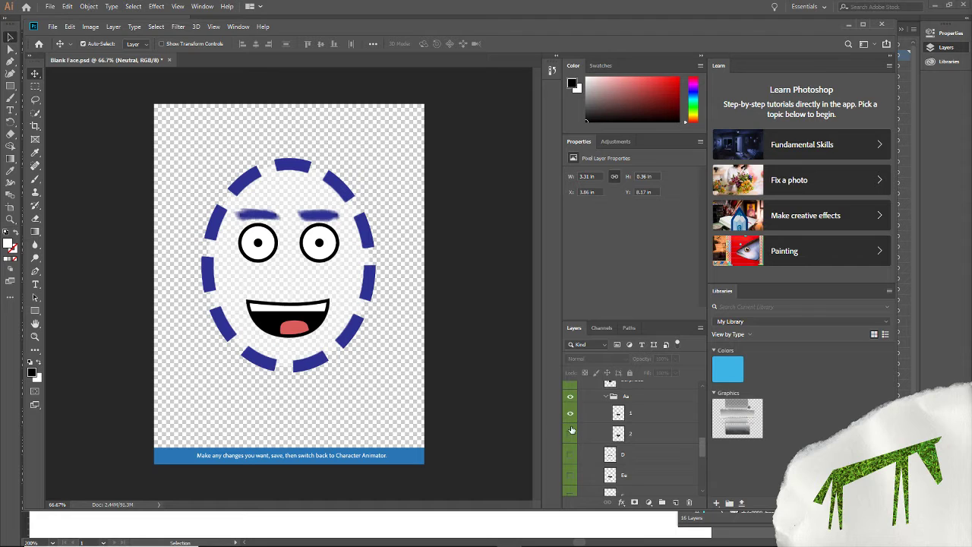
{"action": "left_click", "coordinate": [570, 416]}
Preview the D and Ee mouth shapes, hiding each again afterward.
{"action": "left_click", "coordinate": [571, 455]}
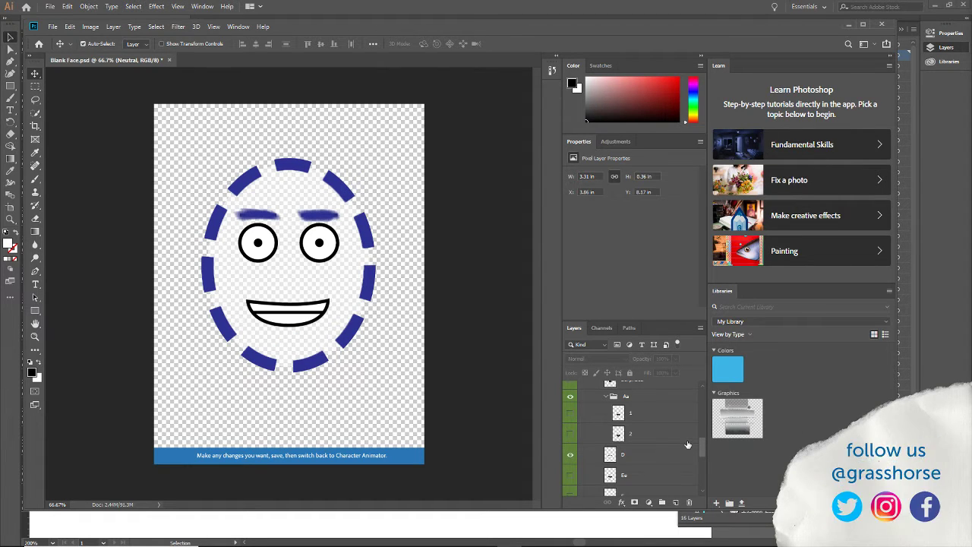
{"action": "left_click", "coordinate": [569, 454]}
{"action": "left_click", "coordinate": [570, 474]}
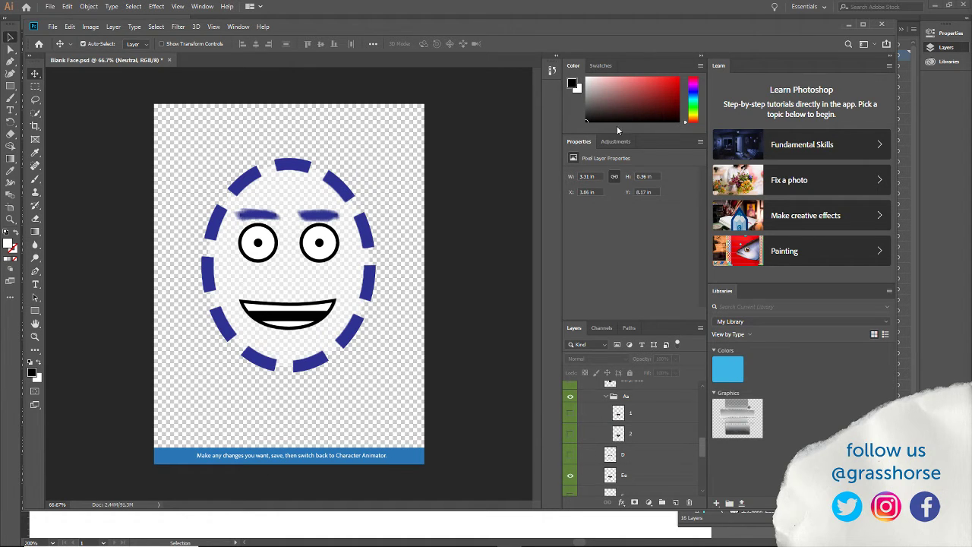
{"action": "scroll", "coordinate": [654, 400], "scroll_direction": "down", "scroll_amount": 3}
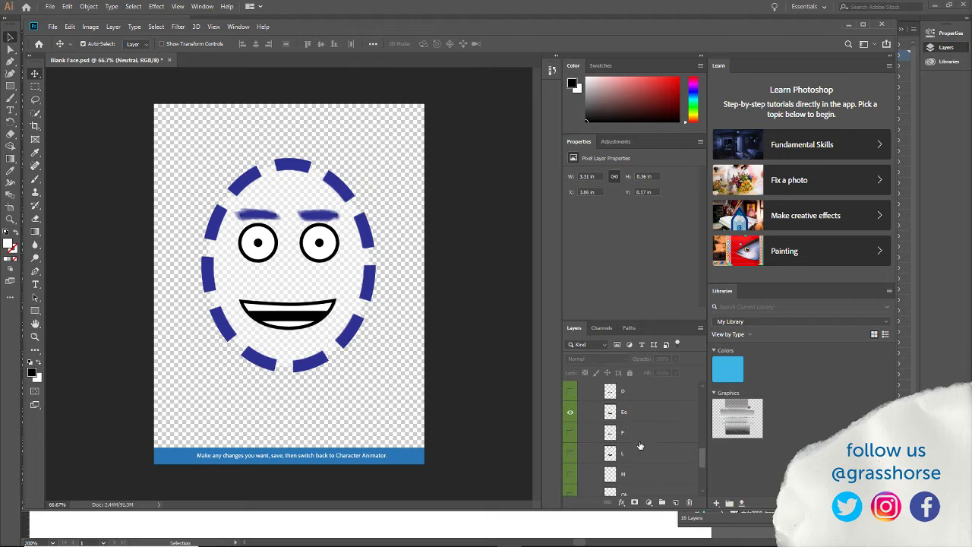
{"action": "left_click", "coordinate": [571, 413]}
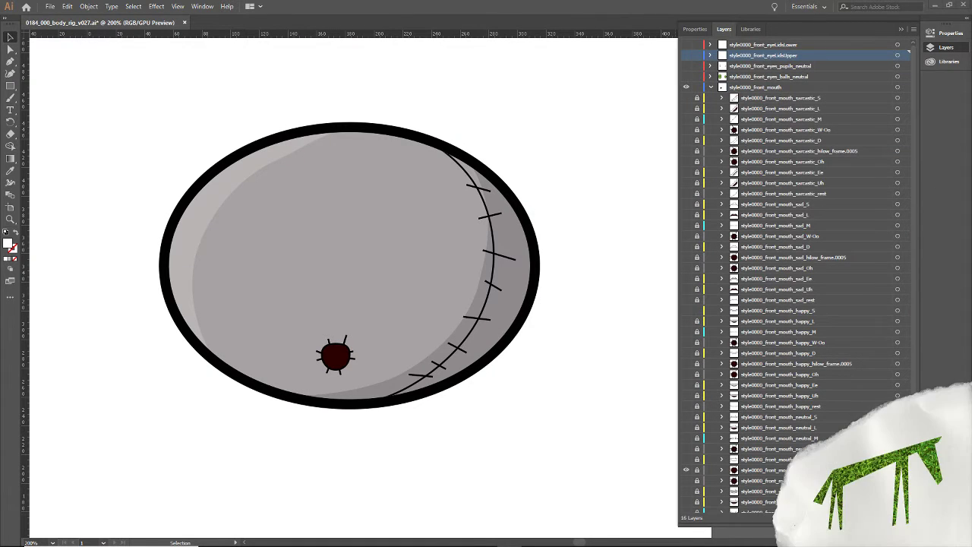
Hide the small dark round mouth and toggle neutral_D on and off to preview it.
{"action": "scroll", "coordinate": [776, 429], "scroll_direction": "down", "scroll_amount": 1}
{"action": "scroll", "coordinate": [776, 429], "scroll_direction": "down", "scroll_amount": 3}
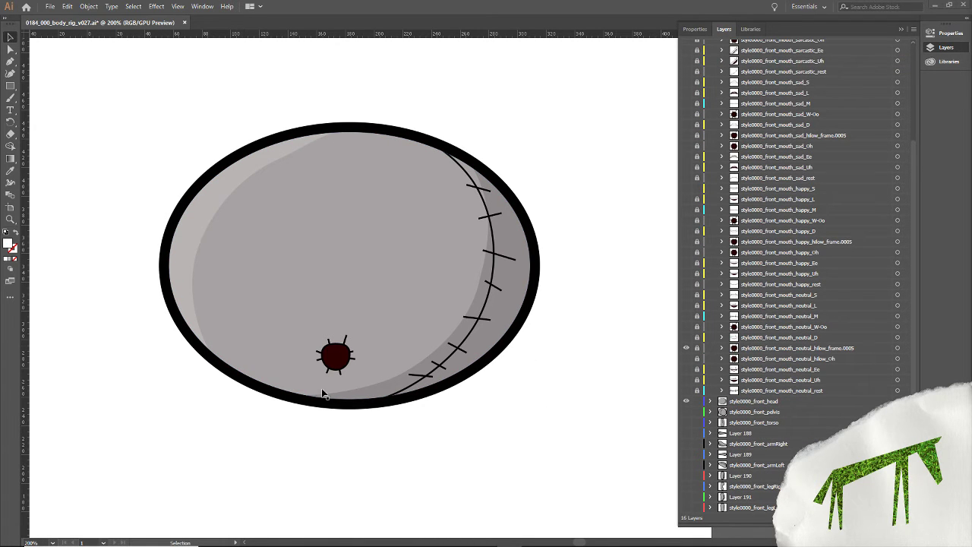
{"action": "left_click", "coordinate": [685, 348]}
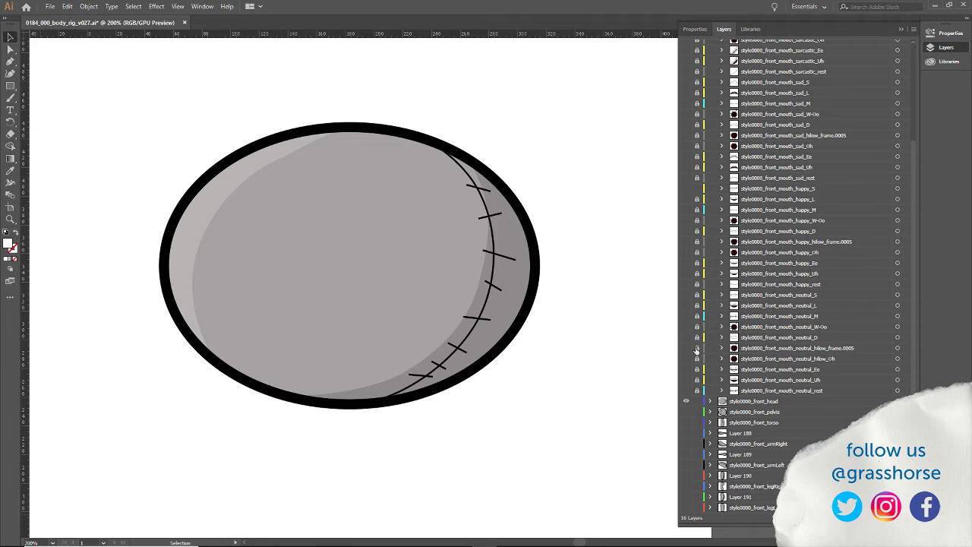
{"action": "left_click", "coordinate": [686, 338]}
{"action": "left_click", "coordinate": [685, 338]}
{"action": "left_click", "coordinate": [685, 338]}
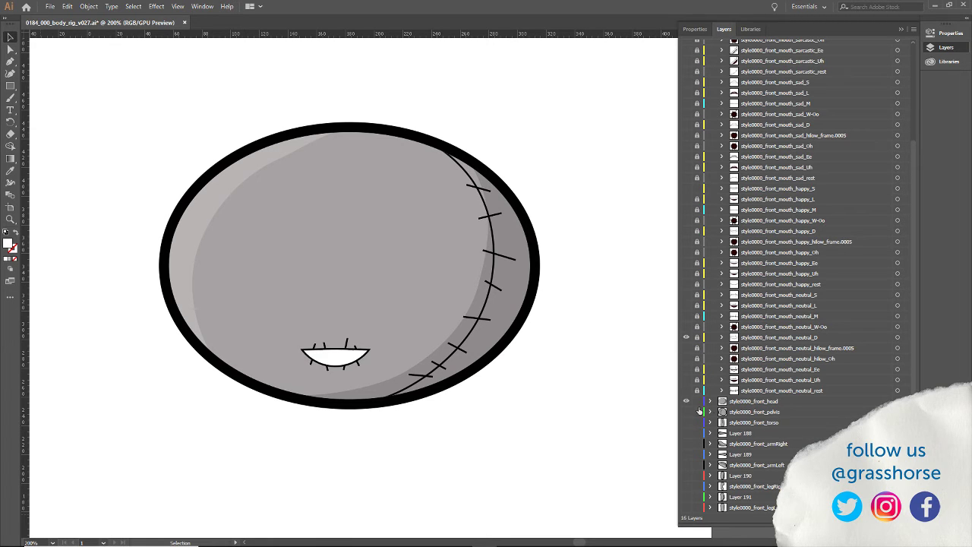
{"action": "left_click", "coordinate": [685, 337]}
Compare the neutral_L and neutral_D mouths, then switch to the happy_Ee grin.
{"action": "left_click", "coordinate": [687, 305]}
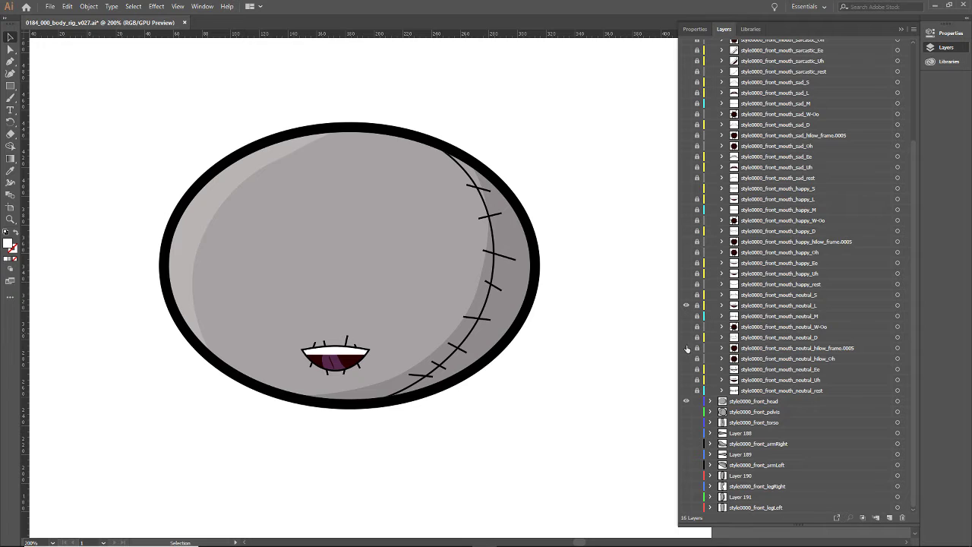
{"action": "left_click", "coordinate": [686, 337]}
{"action": "left_click", "coordinate": [687, 305]}
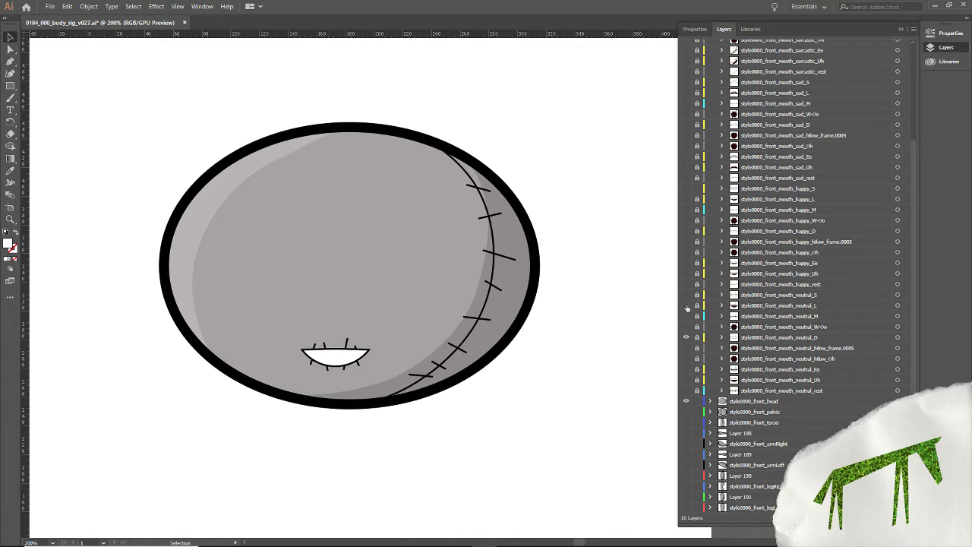
{"action": "left_click", "coordinate": [686, 306]}
{"action": "left_click", "coordinate": [686, 339]}
{"action": "left_click", "coordinate": [686, 264]}
{"action": "left_click", "coordinate": [686, 305]}
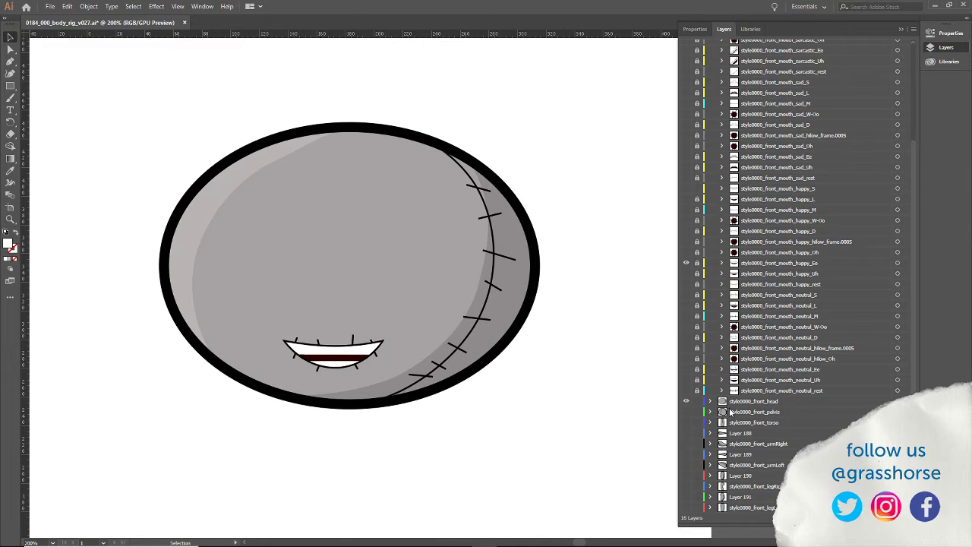
Toggle happy_Ee off, hide the red happy_Oh mouth, and select the neutral_Ee layer.
{"action": "left_click", "coordinate": [686, 263]}
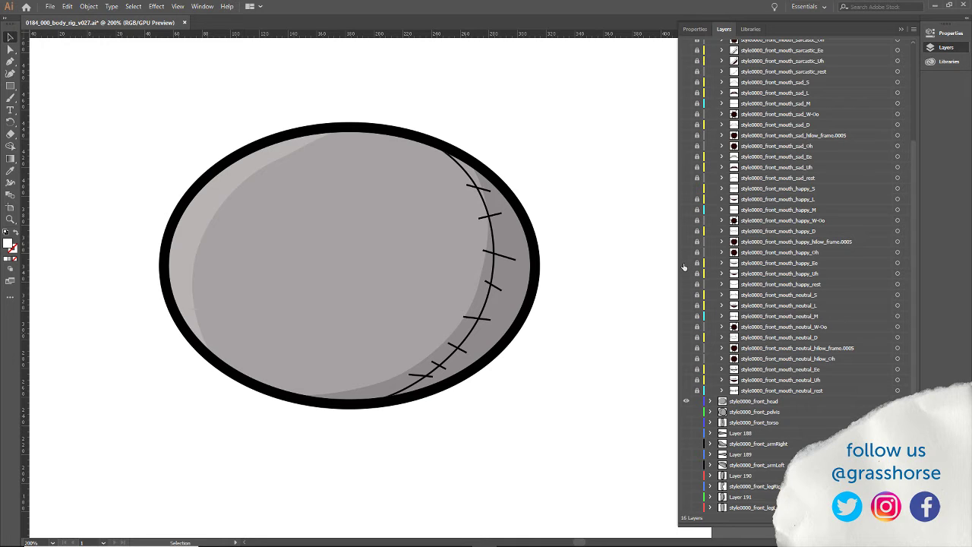
{"action": "left_click", "coordinate": [687, 263]}
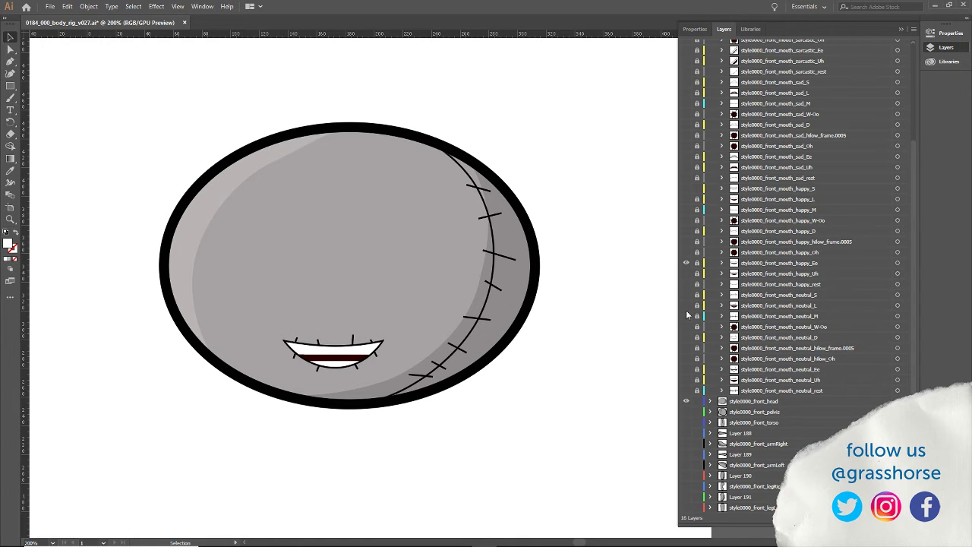
{"action": "left_click", "coordinate": [686, 263]}
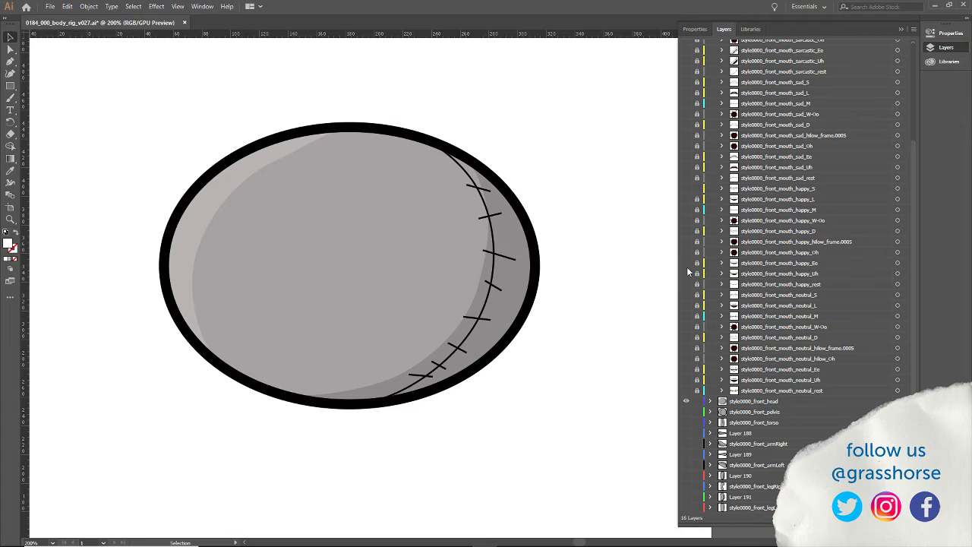
{"action": "left_click", "coordinate": [686, 263]}
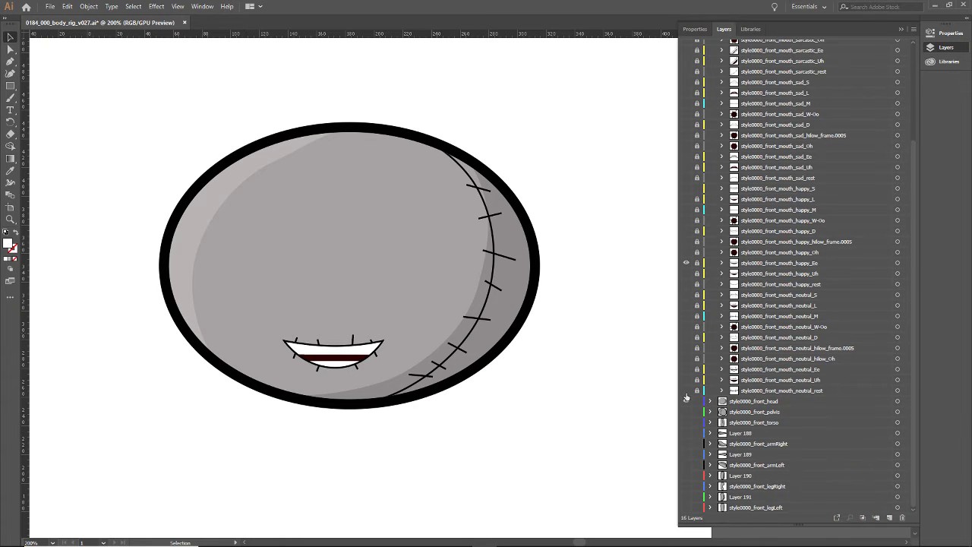
{"action": "left_click", "coordinate": [686, 262]}
{"action": "left_click", "coordinate": [686, 252]}
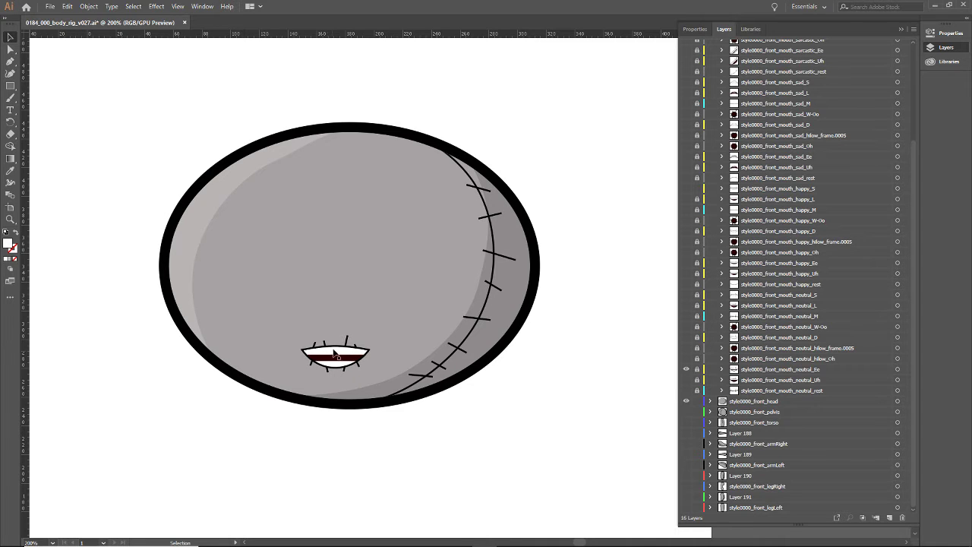
{"action": "left_click", "coordinate": [744, 368]}
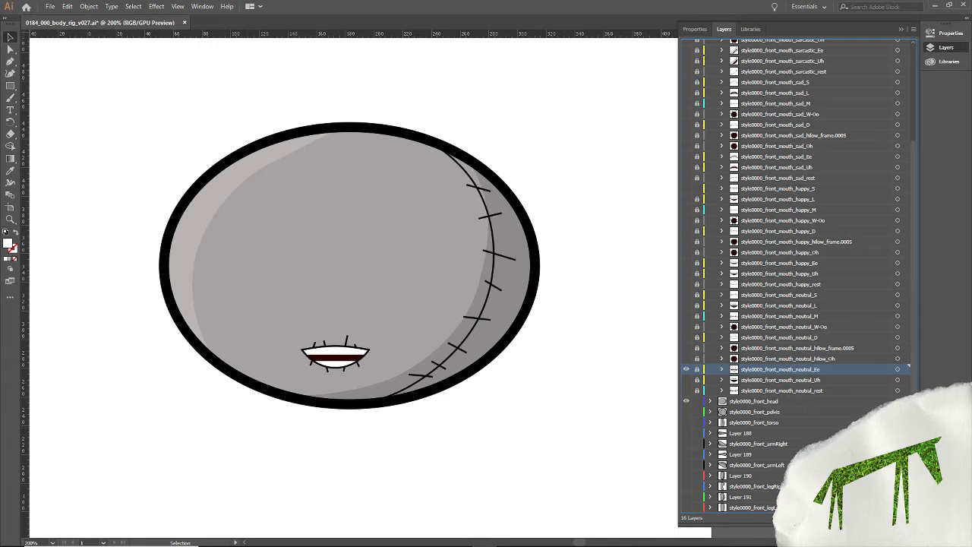
Duplicate the neutral_Ee mouth layer and rename the copy style0000_front_mouth_neutral_F.
{"action": "key", "text": "ctrl+c"}
{"action": "key", "text": "ctrl+f"}
{"action": "double_click", "coordinate": [806, 370]}
{"action": "key", "text": "End"}
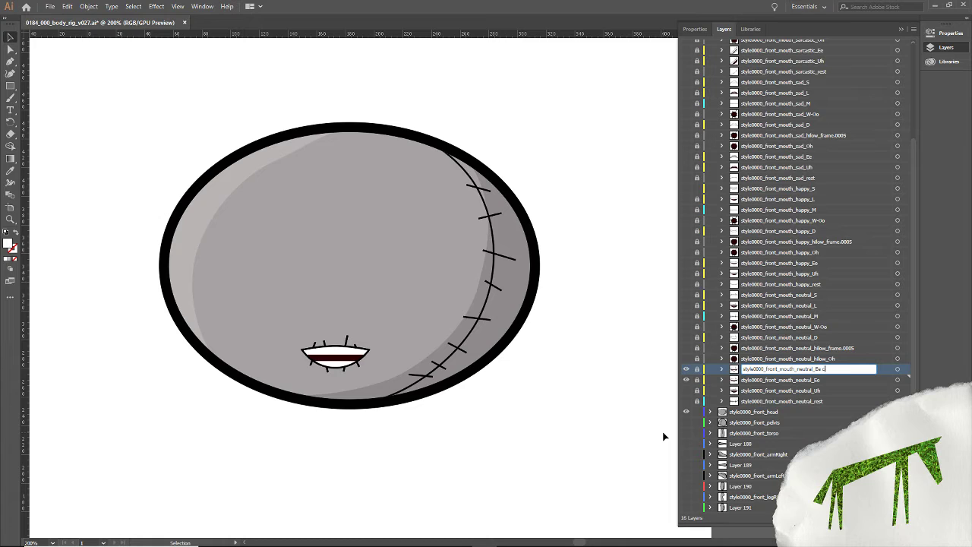
{"action": "key", "text": "BackSpace"}
{"action": "key", "text": "BackSpace"}
{"action": "key", "text": "BackSpace"}
{"action": "type", "text": "F"}
{"action": "key", "text": "Return"}
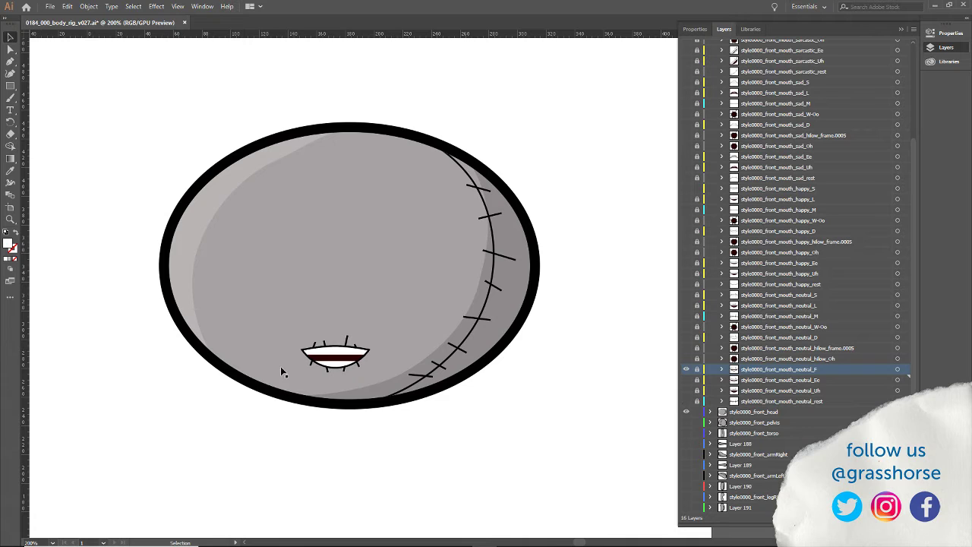
Zoom in on the doll head and centre the mouth in the view.
{"action": "scroll", "coordinate": [308, 367], "scroll_direction": "right", "scroll_amount": 2}
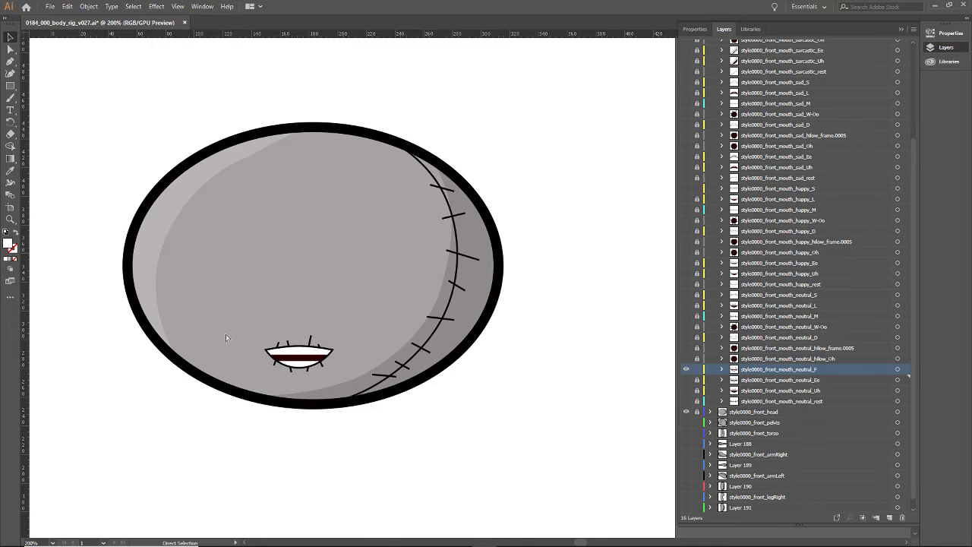
{"action": "key", "text": "ctrl+plus"}
{"action": "left_click_drag", "start_coordinate": [91, 395], "coordinate": [355, 246]}
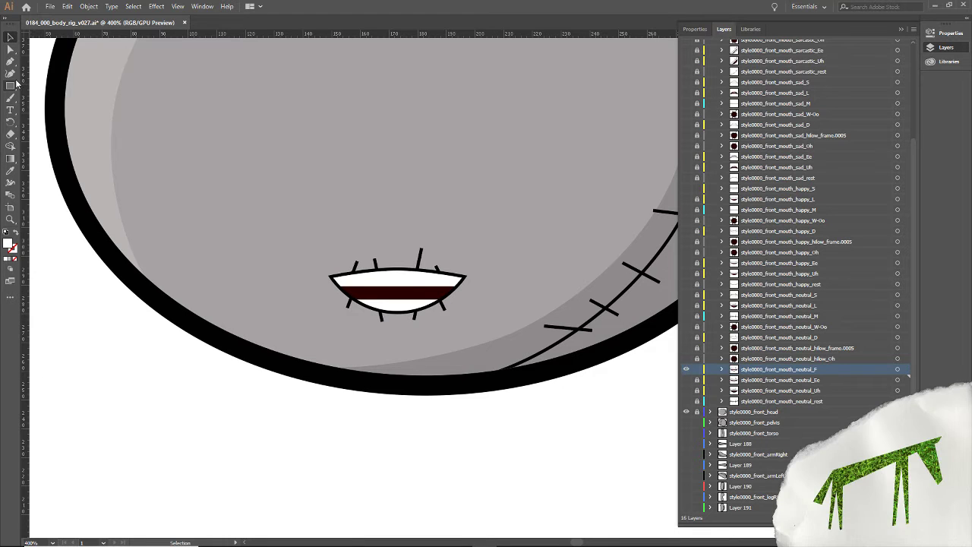
Pick the Pen Tool and zoom to 1200%, centring the enlarged mouth in view.
{"action": "left_click", "coordinate": [9, 61]}
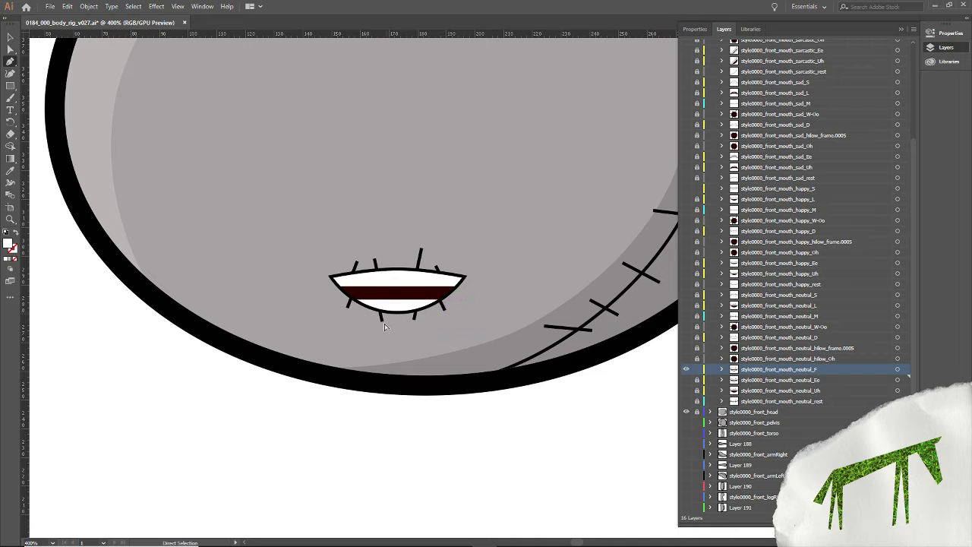
{"action": "scroll", "coordinate": [394, 319], "scroll_direction": "up", "scroll_amount": 3}
{"action": "left_click_drag", "start_coordinate": [244, 416], "coordinate": [377, 426]}
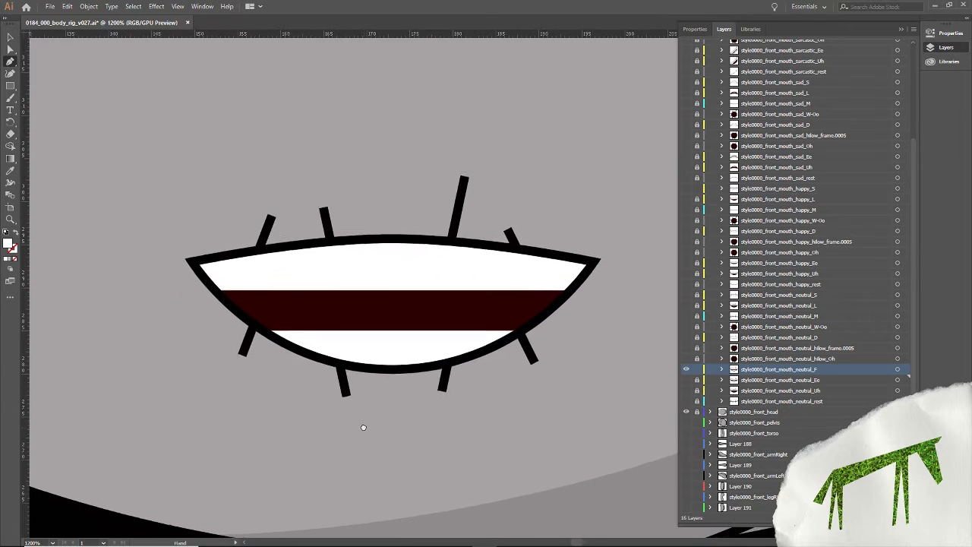
{"action": "left_click", "coordinate": [9, 66]}
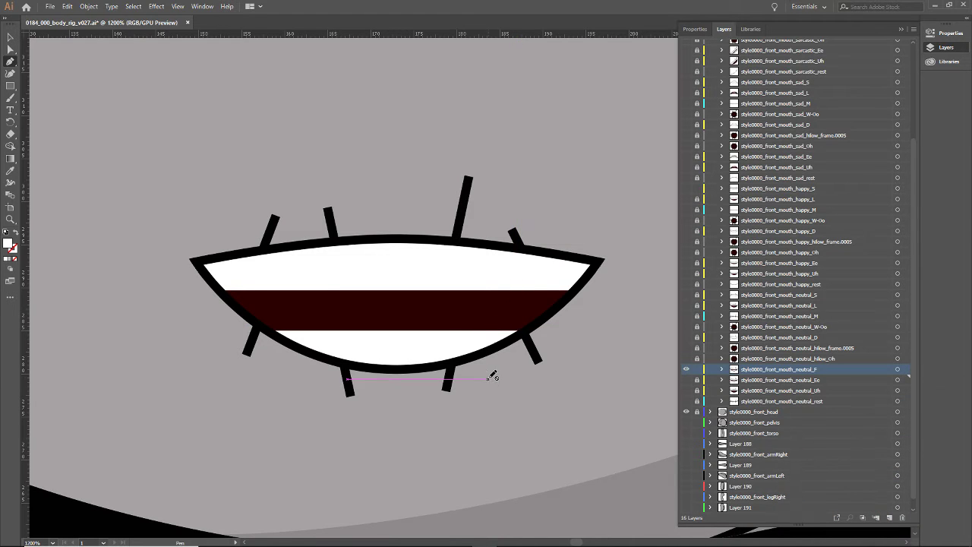
With the Pen Tool, draw a three-point open path curving across the mouth's lower right.
{"action": "key", "text": "a"}
{"action": "left_click", "coordinate": [10, 64]}
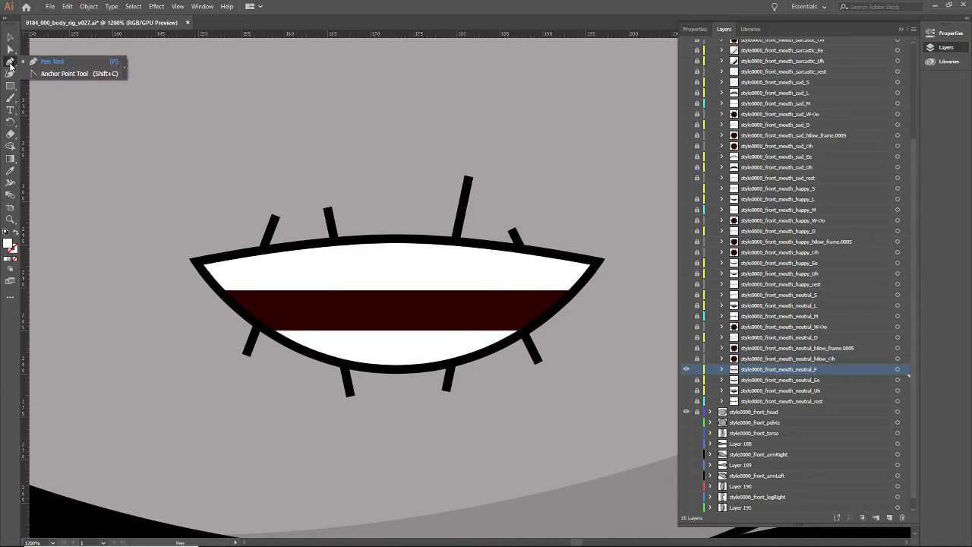
{"action": "left_click", "coordinate": [46, 63]}
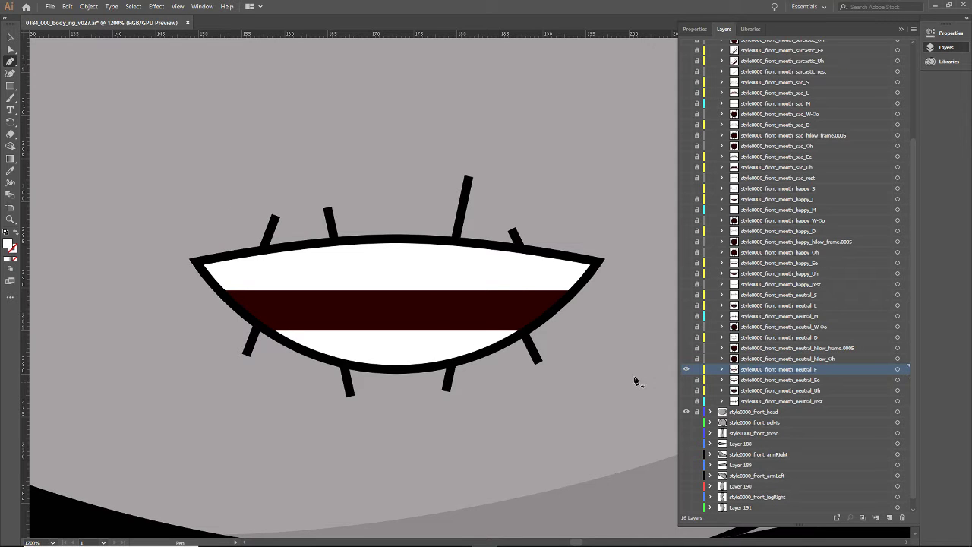
{"action": "left_click", "coordinate": [573, 324]}
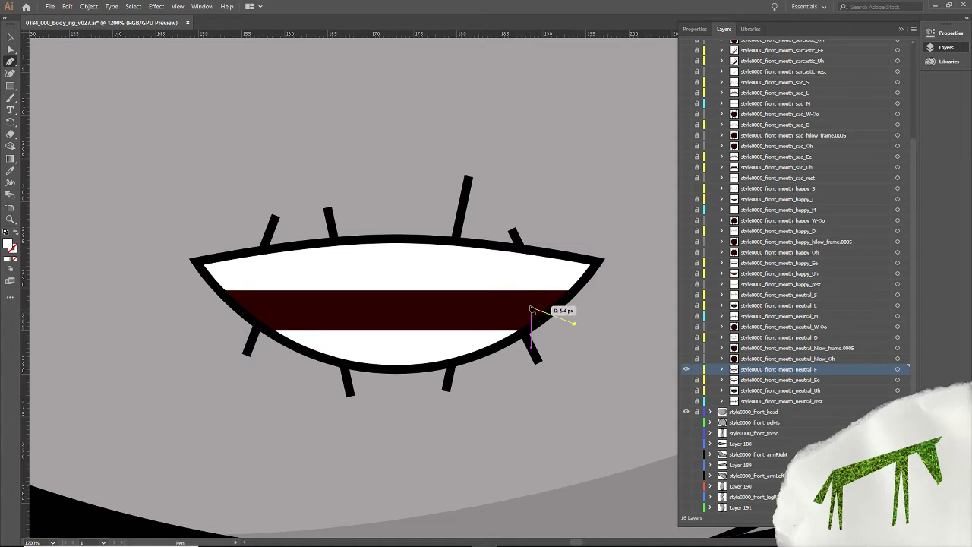
{"action": "left_click_drag", "start_coordinate": [512, 310], "coordinate": [484, 321]}
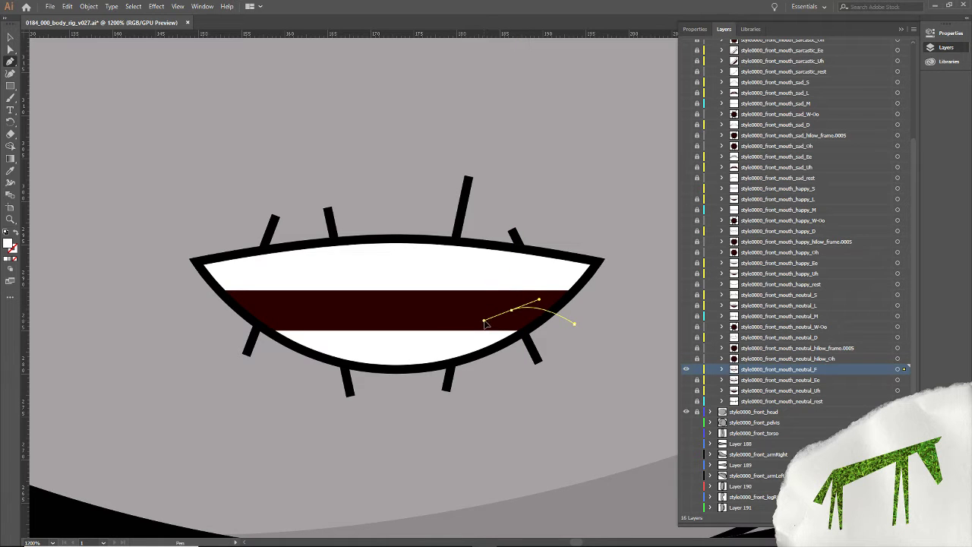
{"action": "left_click", "coordinate": [487, 371]}
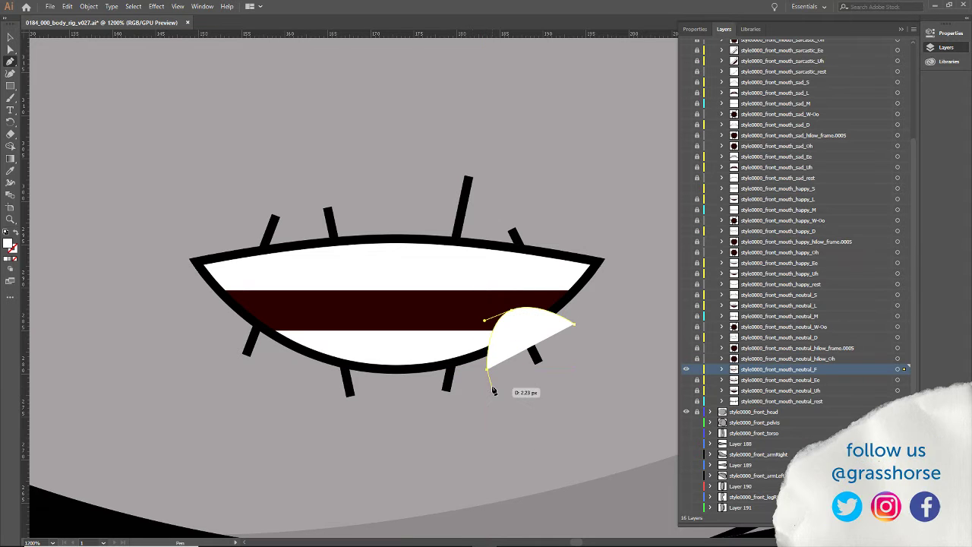
{"action": "key", "text": "Escape"}
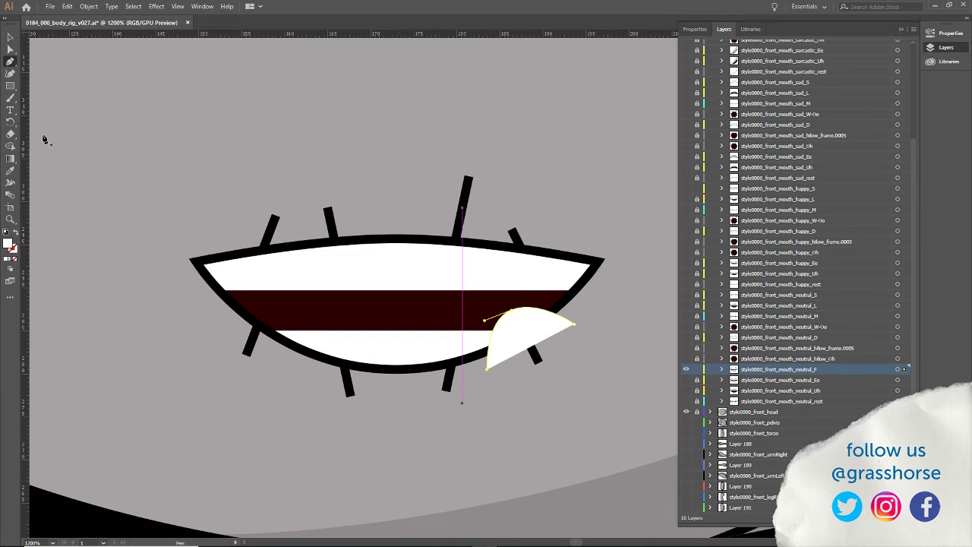
Give the new path the black lash stroke style using the Eyedropper.
{"action": "key", "text": "i"}
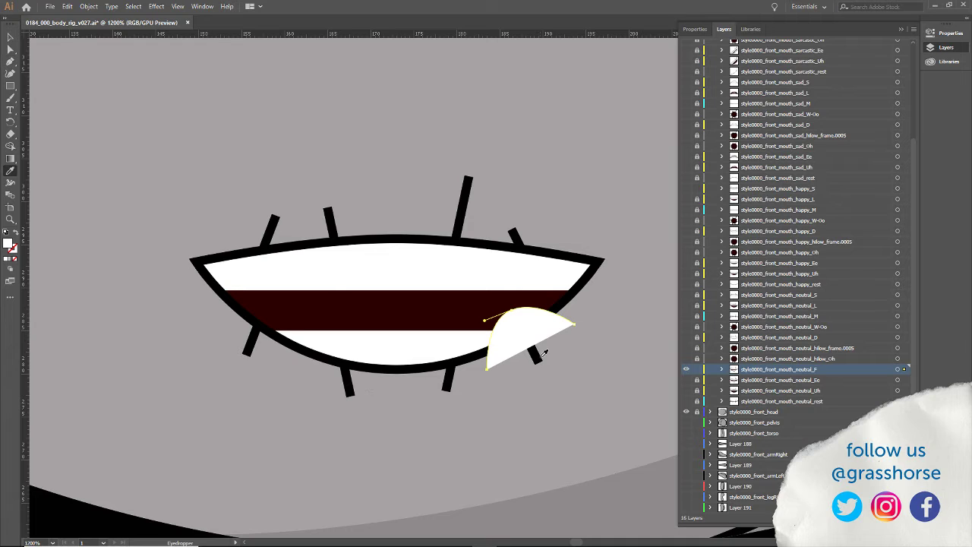
{"action": "left_click", "coordinate": [536, 353]}
{"action": "key", "text": "v"}
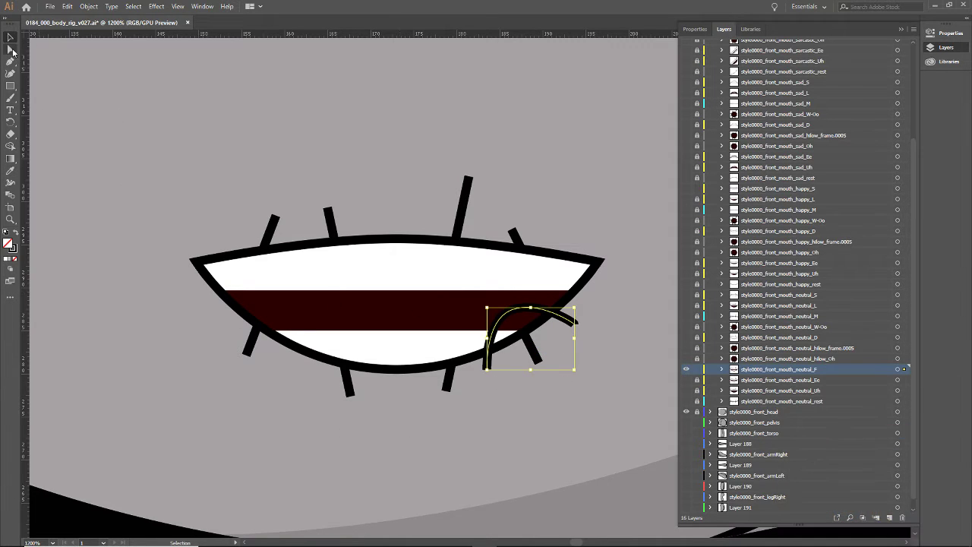
Adjust the curve's handles into an arc over the lower lip and select the finished arc.
{"action": "left_click", "coordinate": [11, 50]}
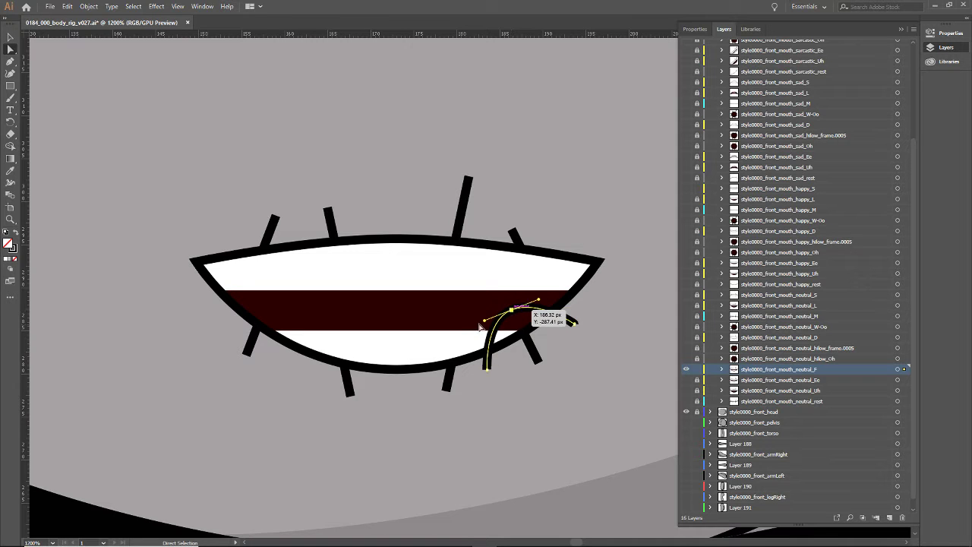
{"action": "mouse_move", "coordinate": [484, 320]}
{"action": "left_mouse_down"}
{"action": "mouse_move", "coordinate": [489, 326]}
{"action": "mouse_move", "coordinate": [477, 328]}
{"action": "left_mouse_up"}
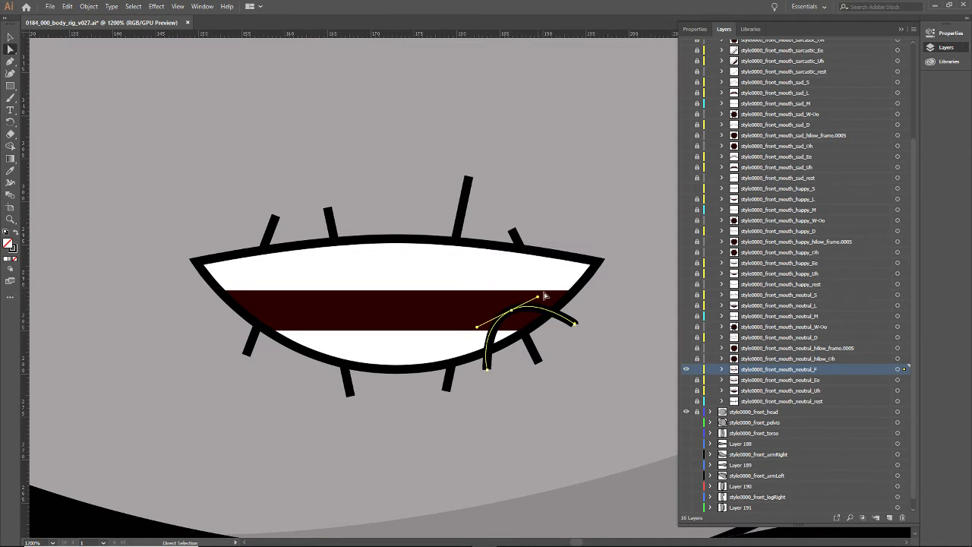
{"action": "left_click_drag", "start_coordinate": [539, 299], "coordinate": [544, 292]}
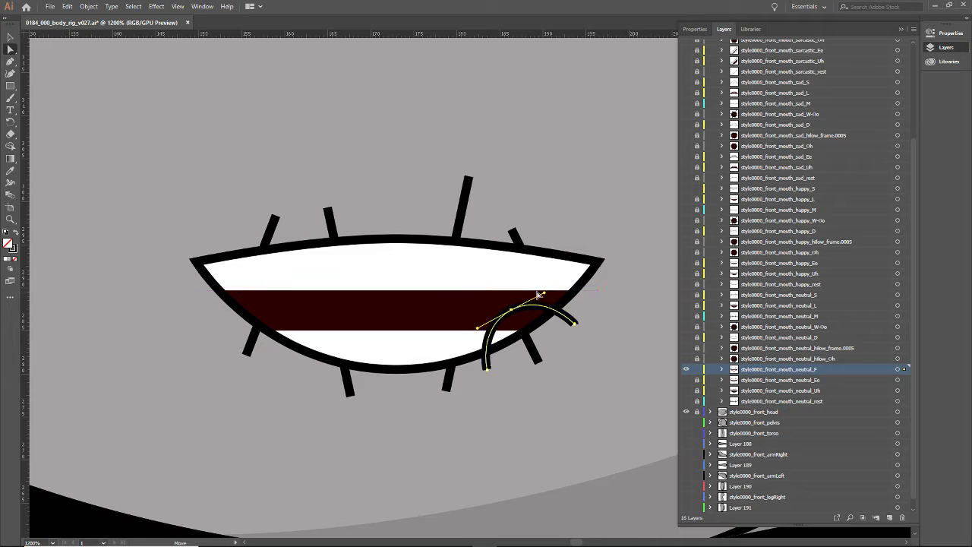
{"action": "left_click", "coordinate": [426, 442]}
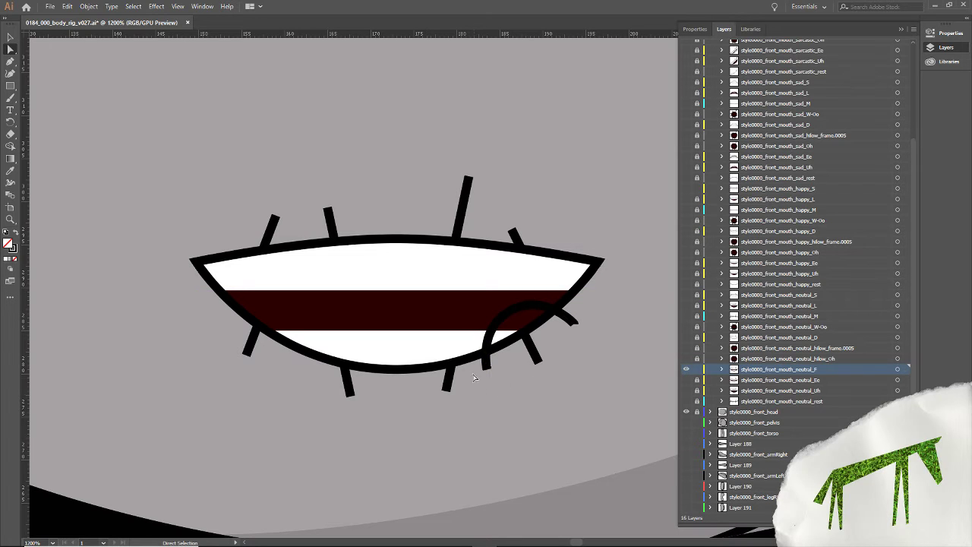
{"action": "left_click", "coordinate": [565, 328]}
{"action": "left_click", "coordinate": [562, 365]}
{"action": "key", "text": "shift+c"}
{"action": "left_click", "coordinate": [571, 322]}
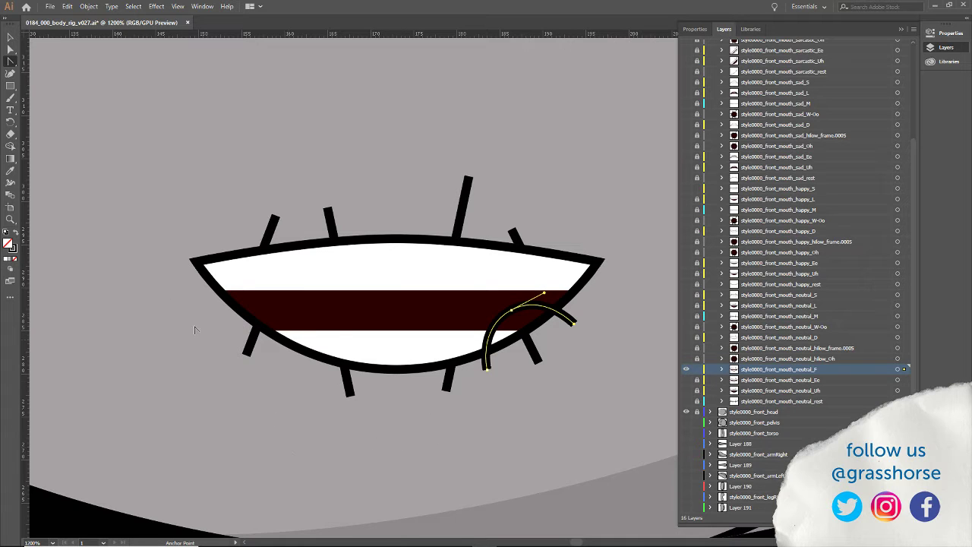
{"action": "left_click", "coordinate": [10, 37]}
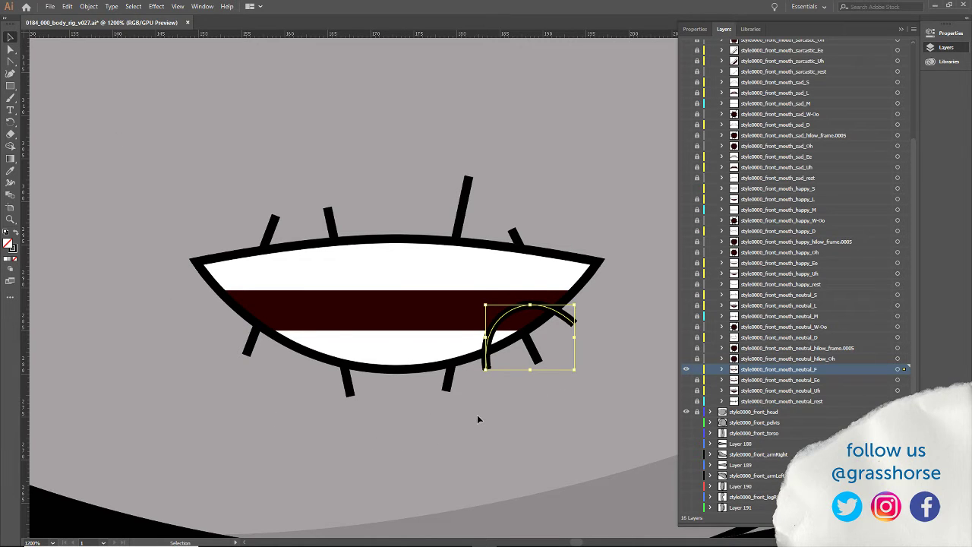
Paste a copy of the stitch arc, move it onto the lower lip left of the first, and rotate it to follow the lip.
{"action": "key", "text": "a"}
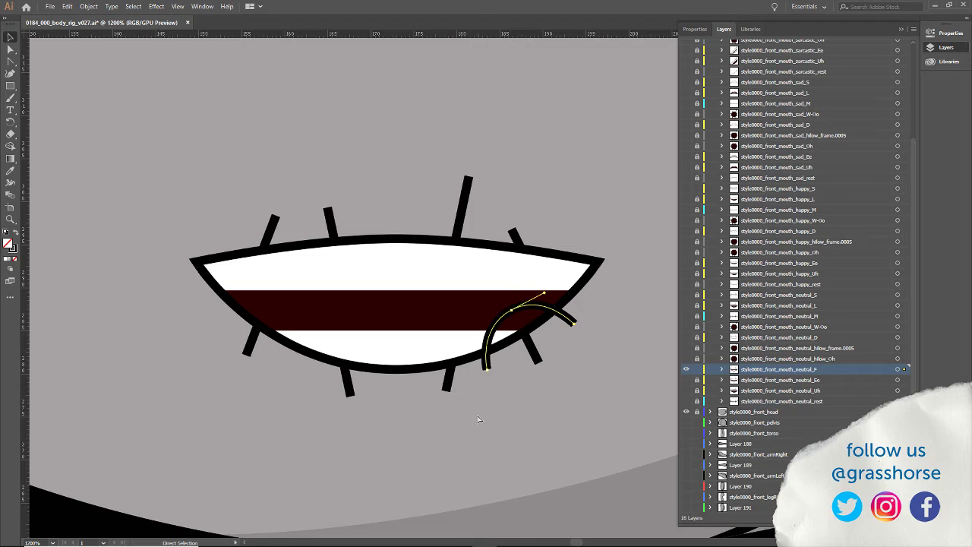
{"action": "key", "text": "ctrl+z"}
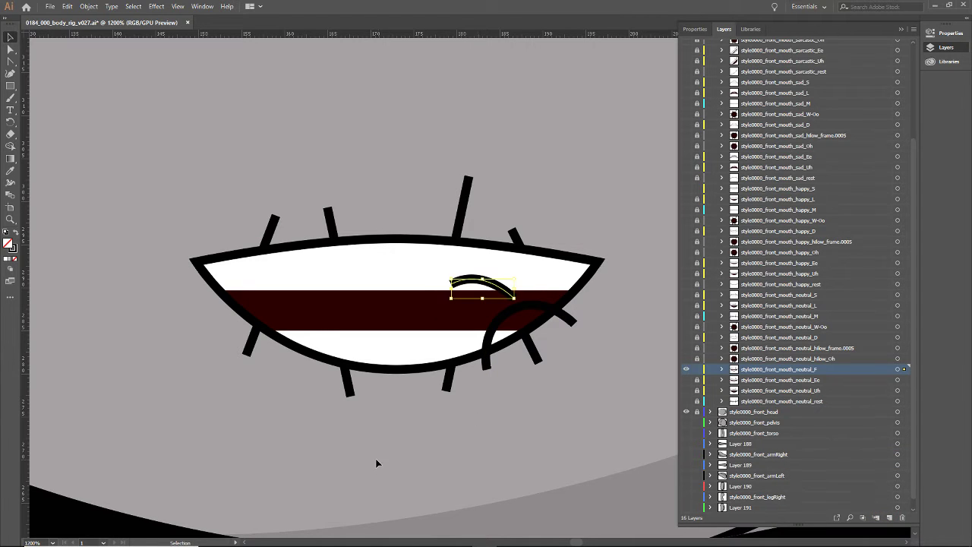
{"action": "key", "text": "ctrl+shift+z"}
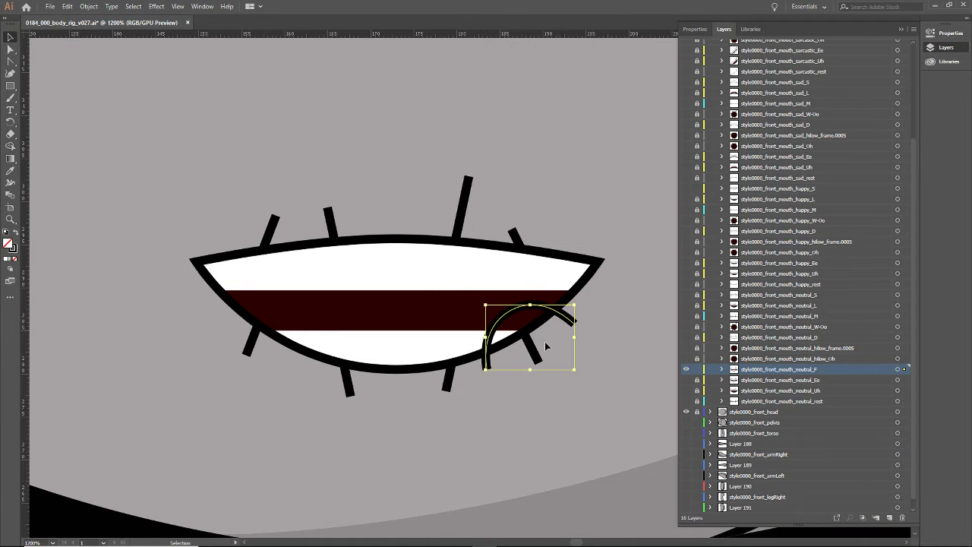
{"action": "key", "text": "ctrl+c"}
{"action": "key", "text": "ctrl+v"}
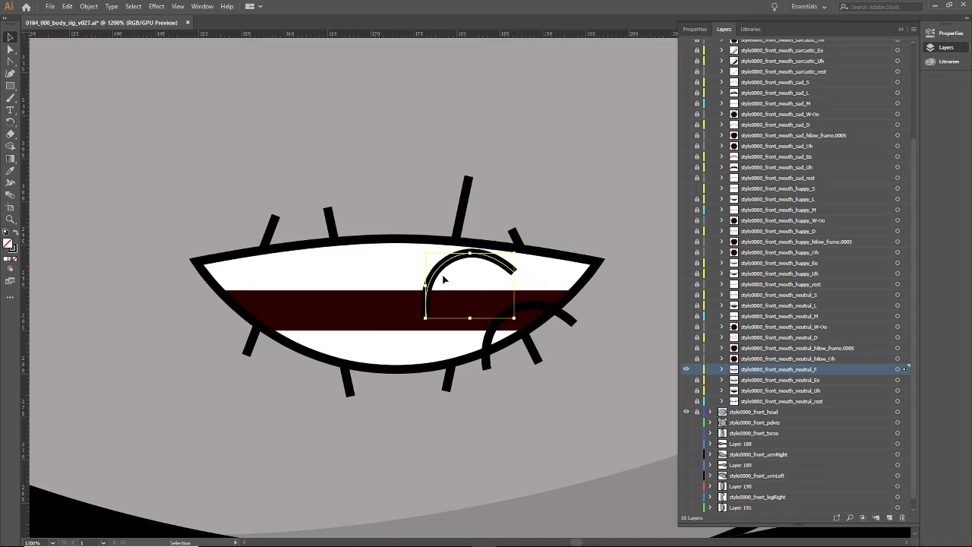
{"action": "left_click_drag", "start_coordinate": [440, 270], "coordinate": [433, 341]}
{"action": "left_click_drag", "start_coordinate": [413, 394], "coordinate": [405, 381]}
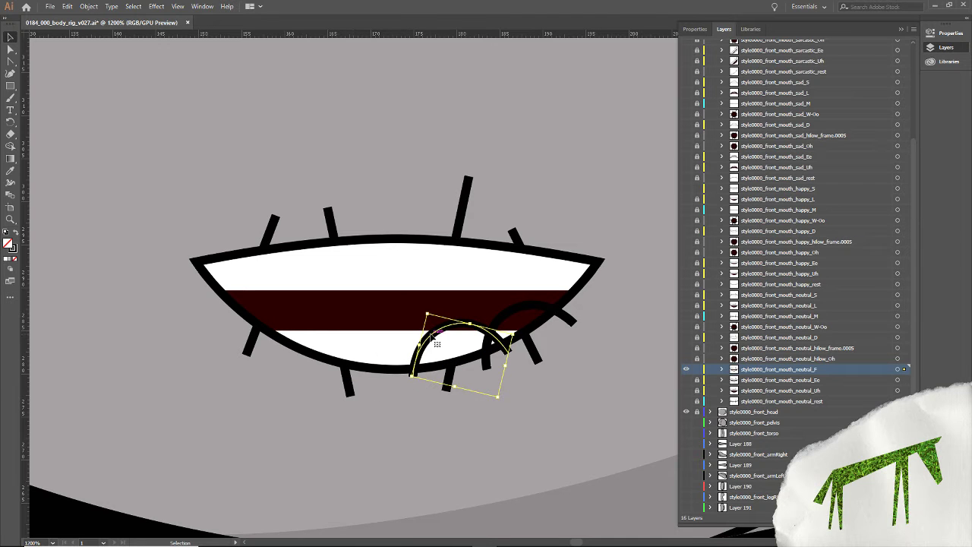
{"action": "left_click_drag", "start_coordinate": [429, 340], "coordinate": [423, 346]}
{"action": "left_click", "coordinate": [338, 438]}
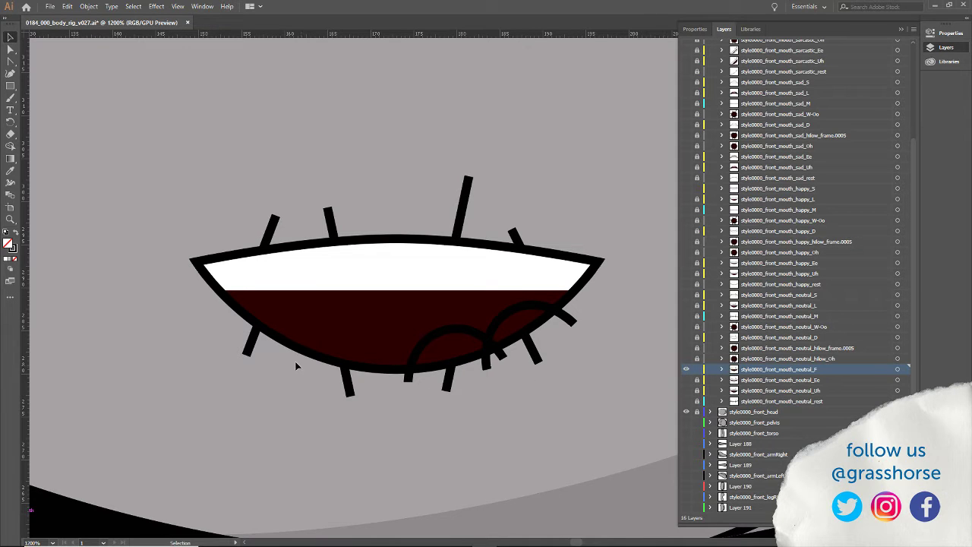
{"action": "left_click_drag", "start_coordinate": [291, 277], "coordinate": [311, 318]}
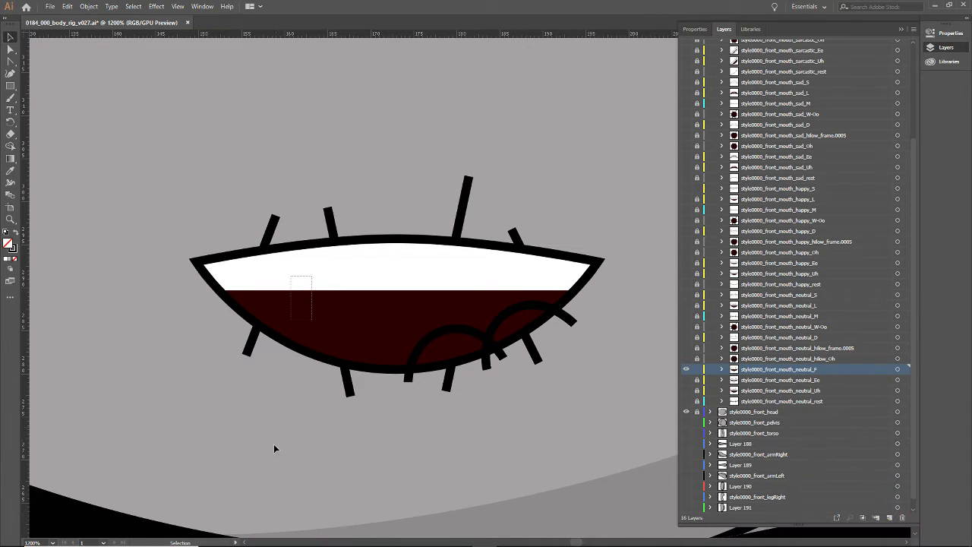
{"action": "left_click", "coordinate": [687, 370]}
{"action": "left_click", "coordinate": [687, 369]}
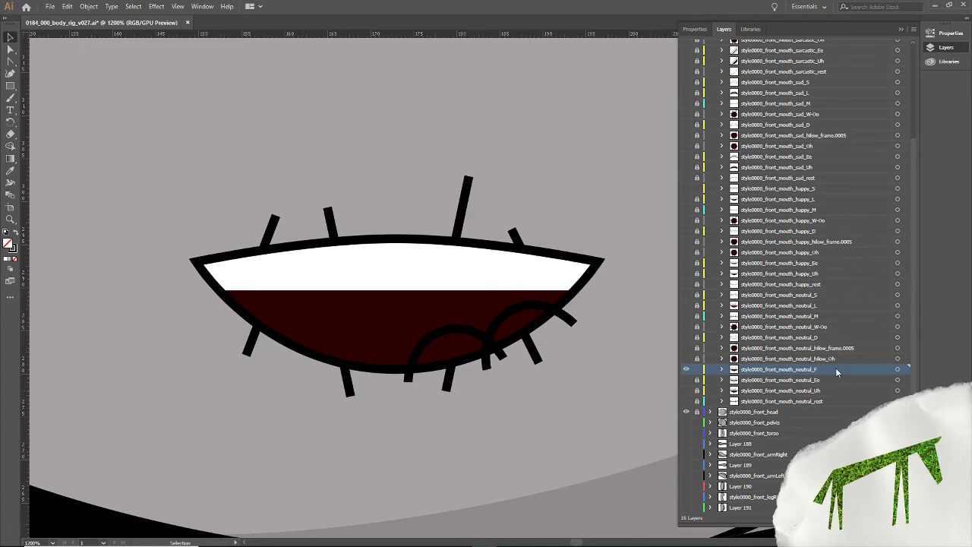
{"action": "left_click", "coordinate": [898, 369]}
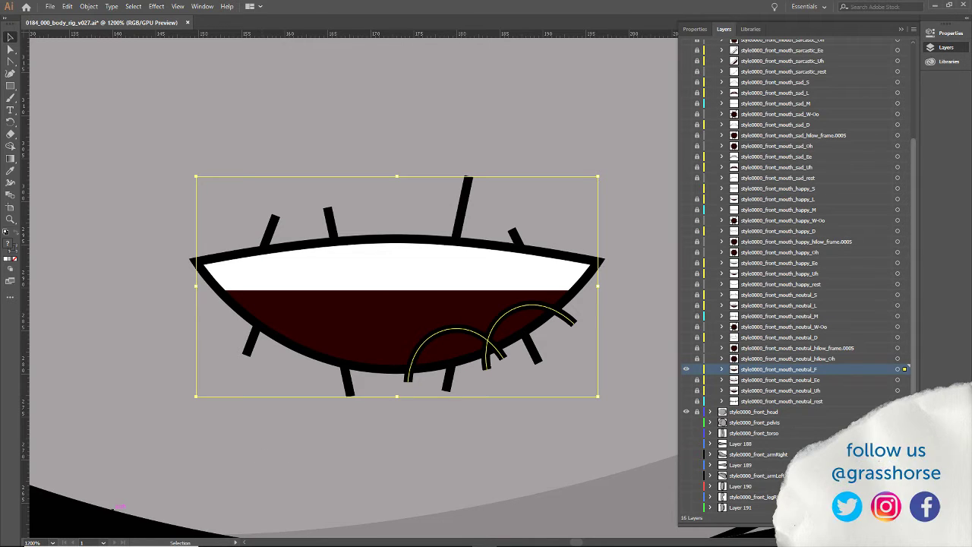
{"action": "scroll", "coordinate": [919, 276], "scroll_direction": "up", "scroll_amount": 5}
{"action": "scroll", "coordinate": [919, 276], "scroll_direction": "down", "scroll_amount": 5}
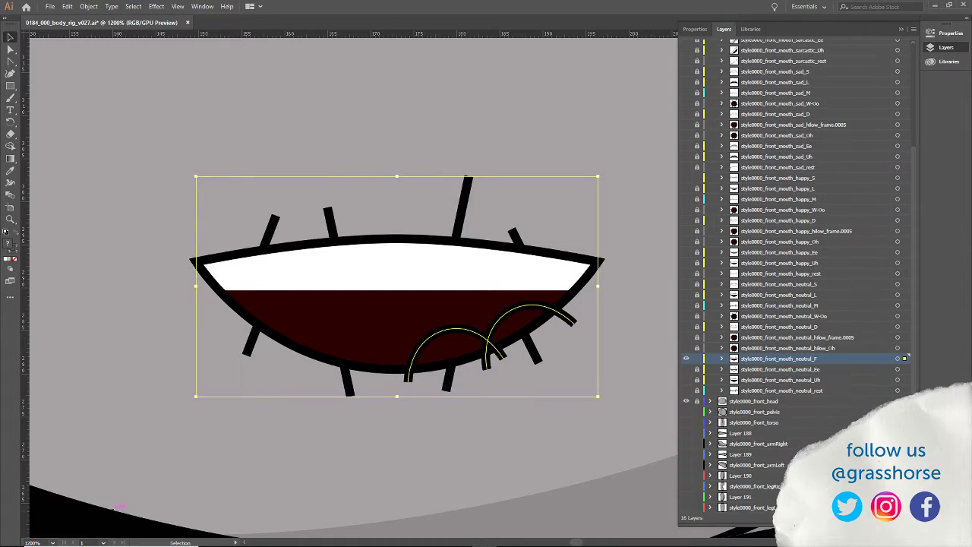
{"action": "left_click", "coordinate": [241, 454]}
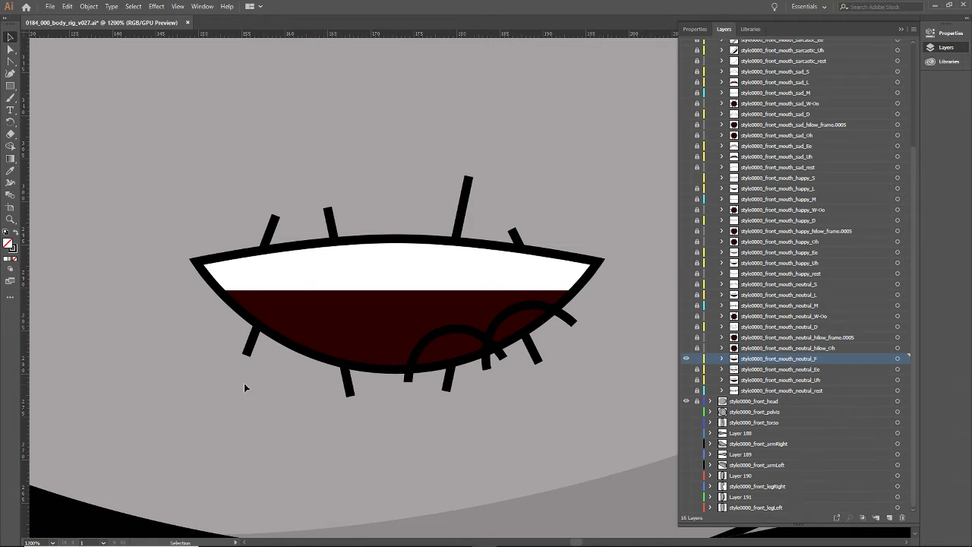
{"action": "key", "text": "ctrl+3"}
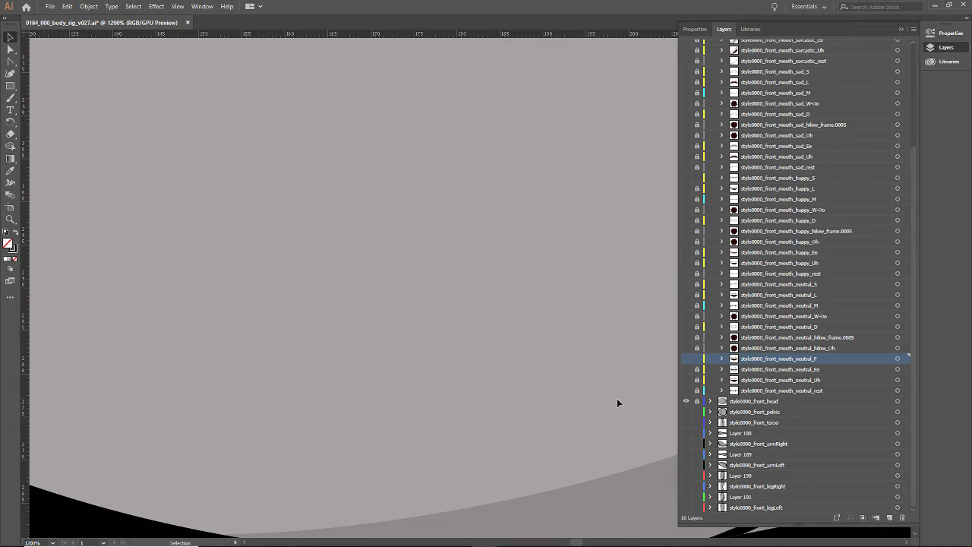
{"action": "key", "text": "ctrl+alt+3"}
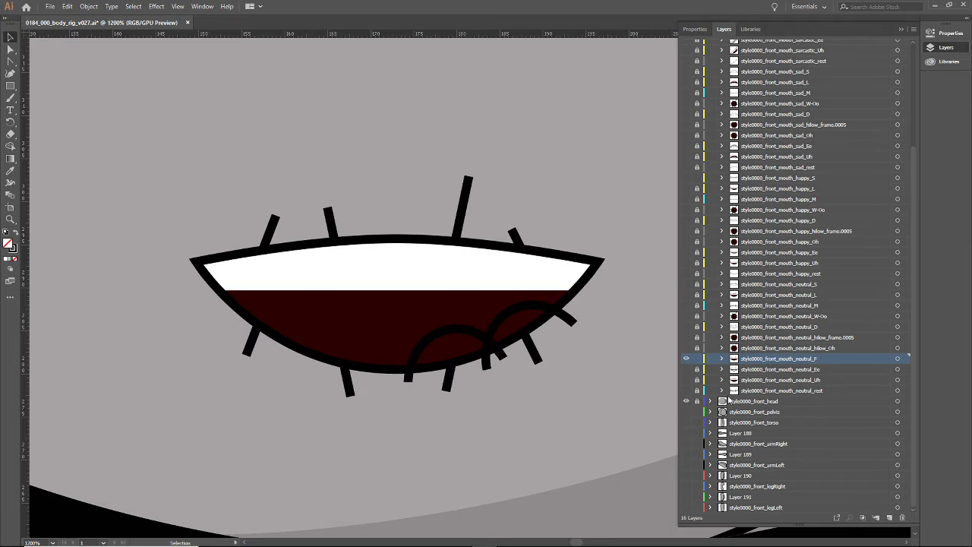
{"action": "left_click", "coordinate": [11, 50]}
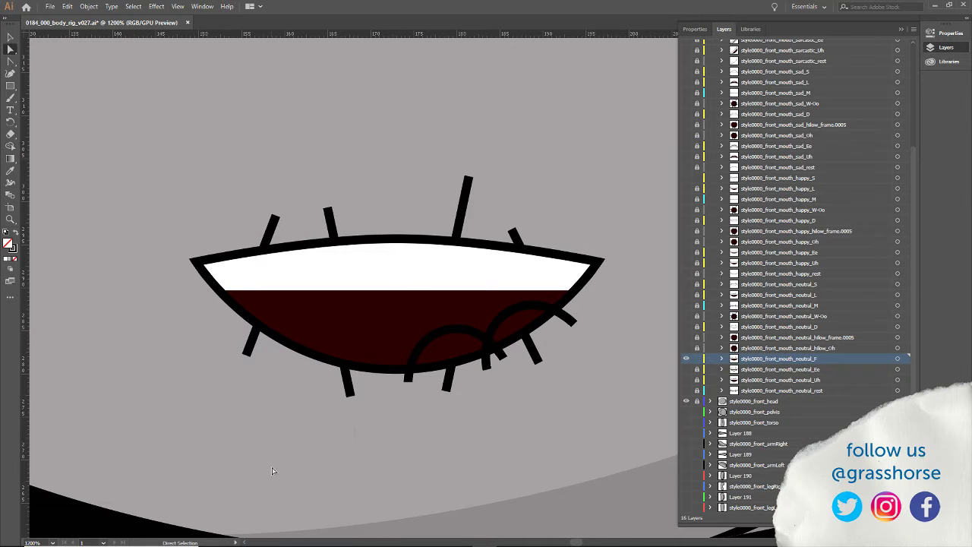
Briefly swap neutral_F for the round neutral_hollow_Oh mouth, then restore neutral_F.
{"action": "left_click", "coordinate": [686, 358]}
{"action": "left_click", "coordinate": [685, 347]}
{"action": "left_click_drag", "start_coordinate": [486, 224], "coordinate": [413, 314]}
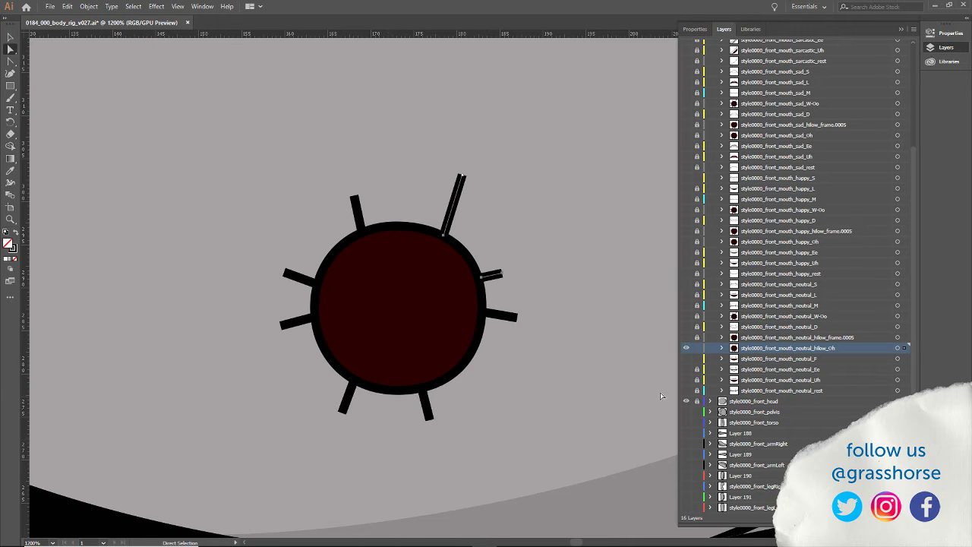
{"action": "left_click", "coordinate": [686, 348]}
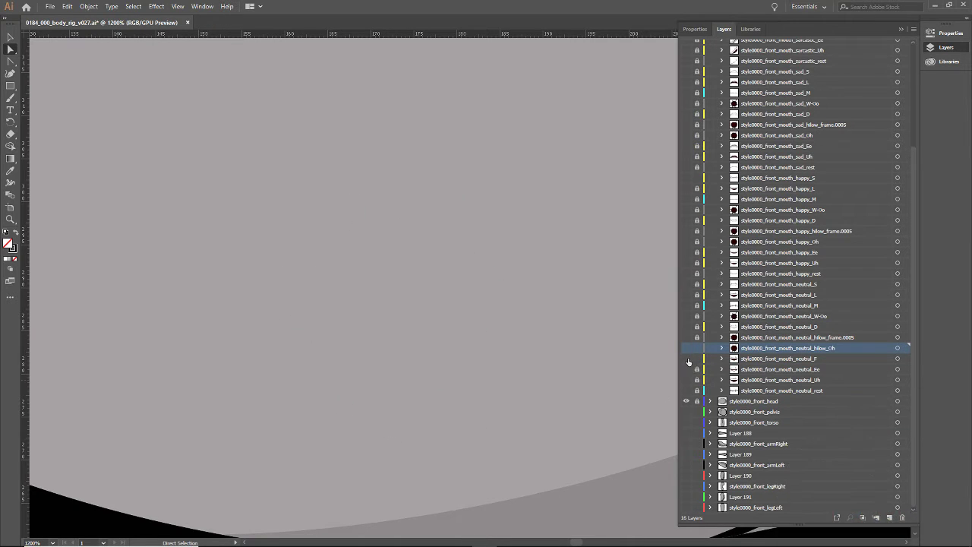
{"action": "left_click", "coordinate": [687, 358]}
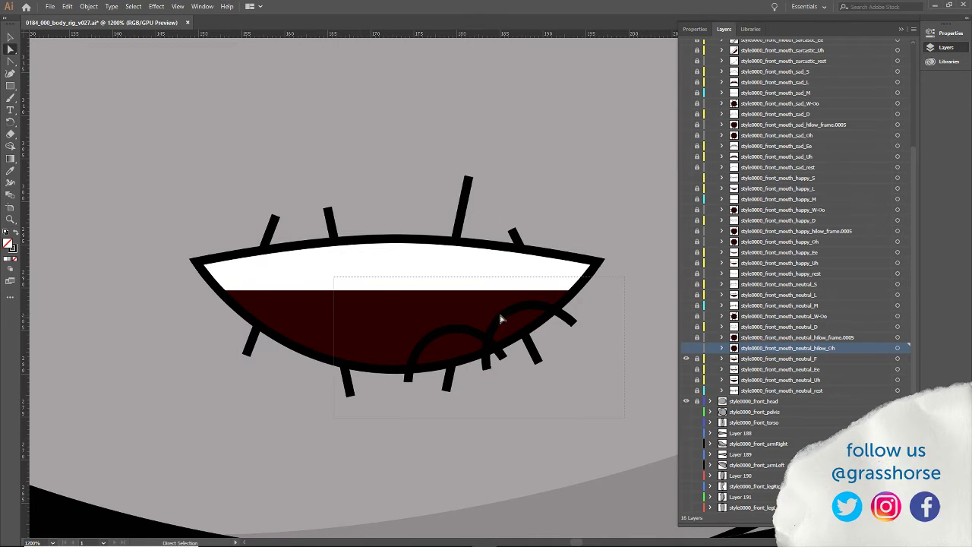
With the Selection tool, marquee-select the F mouth's stitch arcs, then clear the selection.
{"action": "left_click", "coordinate": [10, 38]}
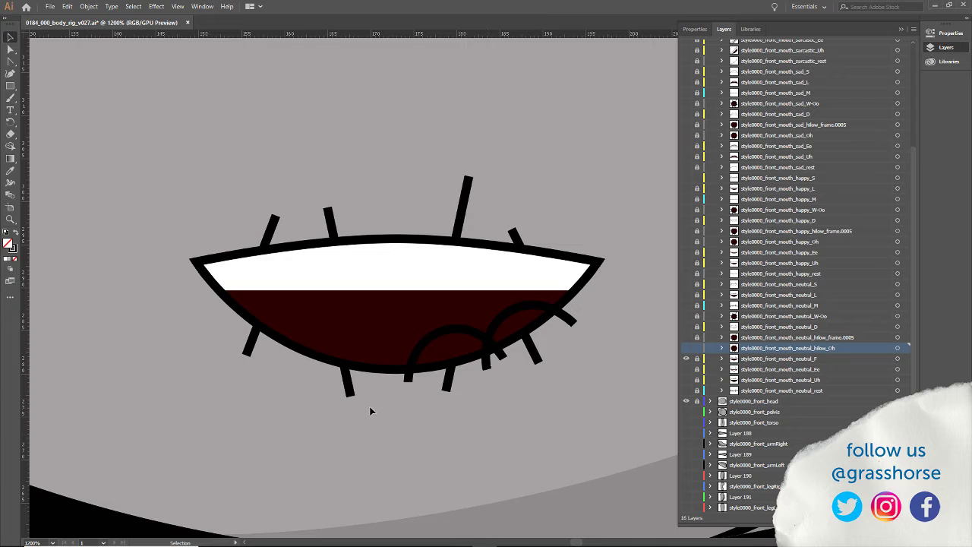
{"action": "left_click_drag", "start_coordinate": [521, 443], "coordinate": [248, 197]}
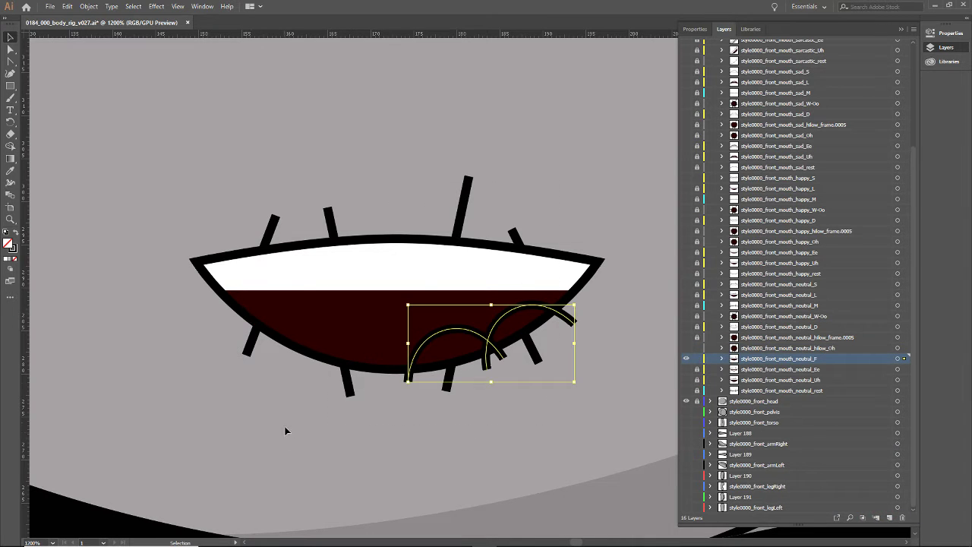
{"action": "left_click_drag", "start_coordinate": [286, 438], "coordinate": [122, 230]}
{"action": "left_click_drag", "start_coordinate": [160, 282], "coordinate": [182, 344]}
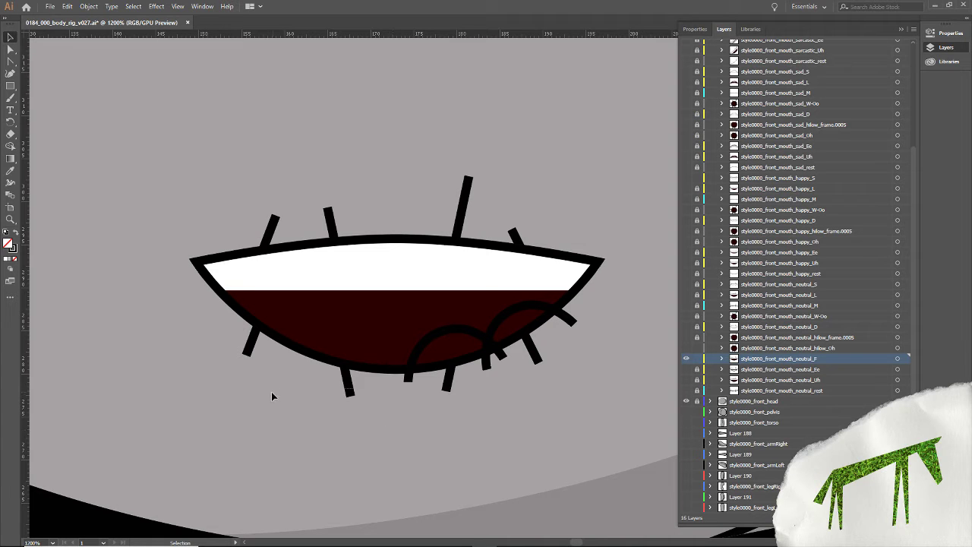
Hide the neutral_F mouth and make the neutral_Ee mouth visible instead.
{"action": "left_click", "coordinate": [686, 359]}
{"action": "left_click", "coordinate": [686, 369]}
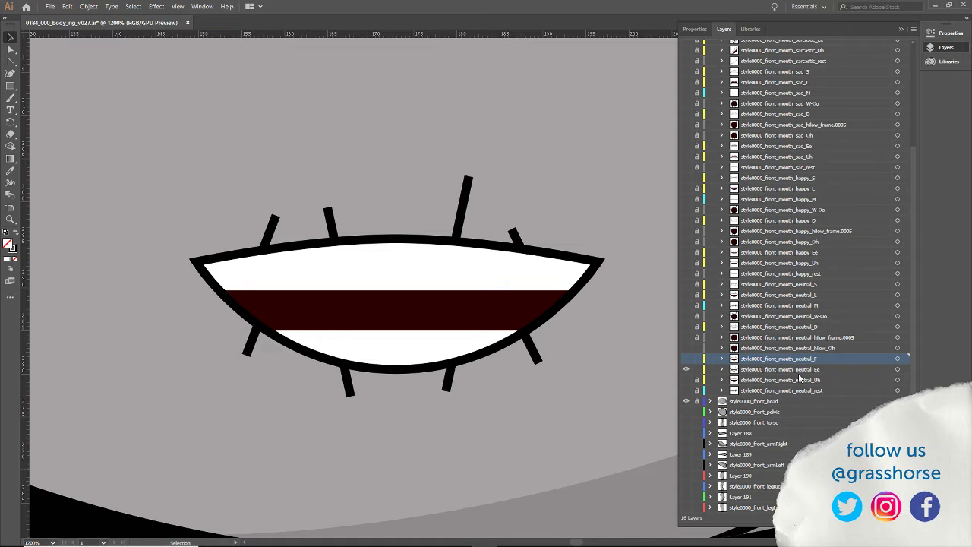
{"action": "left_click_drag", "start_coordinate": [916, 364], "coordinate": [926, 281]}
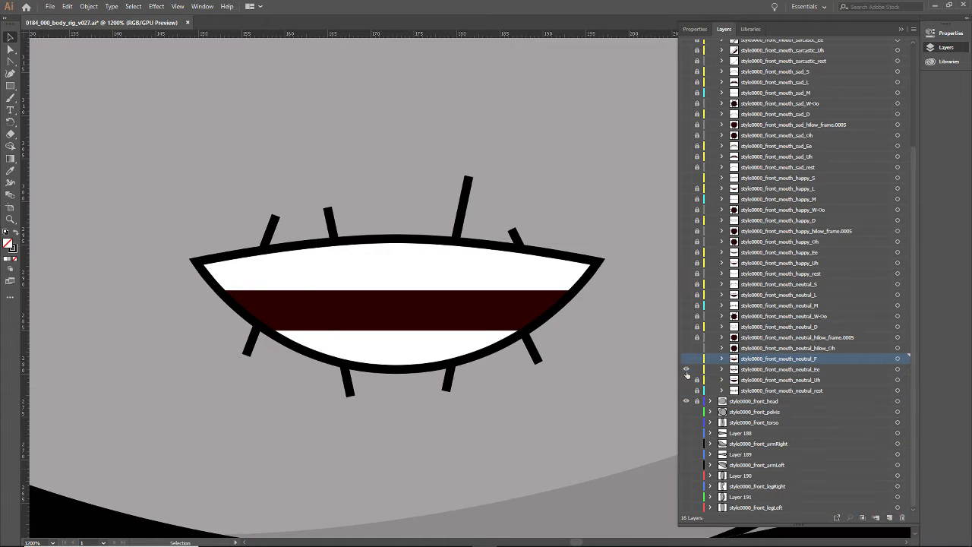
Make the neutral_F mouth visible again and expand its path list in the Layers panel.
{"action": "left_click", "coordinate": [756, 369]}
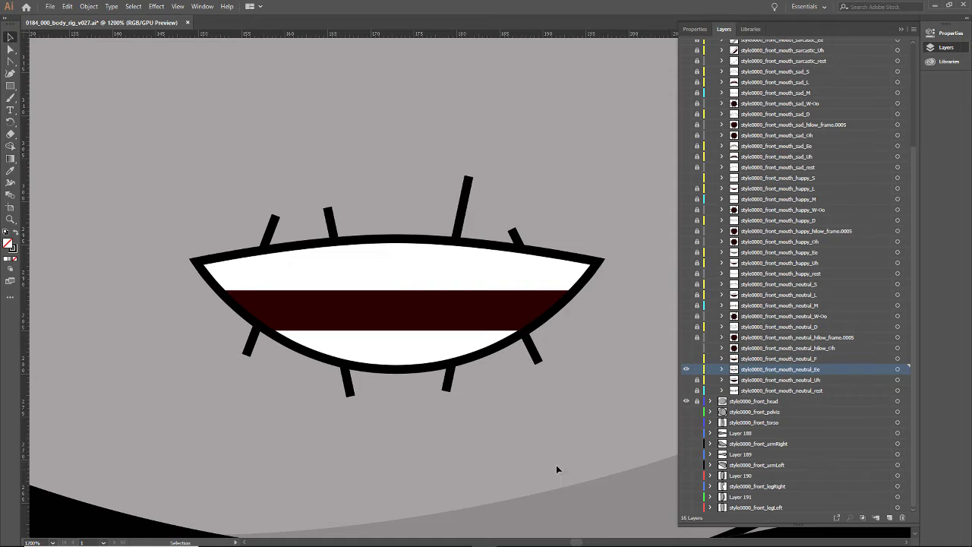
{"action": "left_click", "coordinate": [721, 359]}
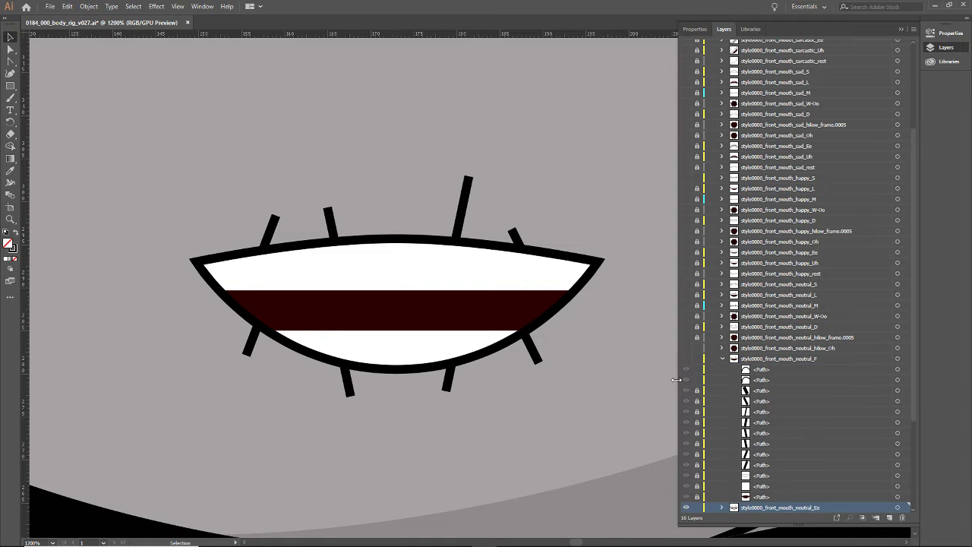
{"action": "left_click", "coordinate": [721, 359]}
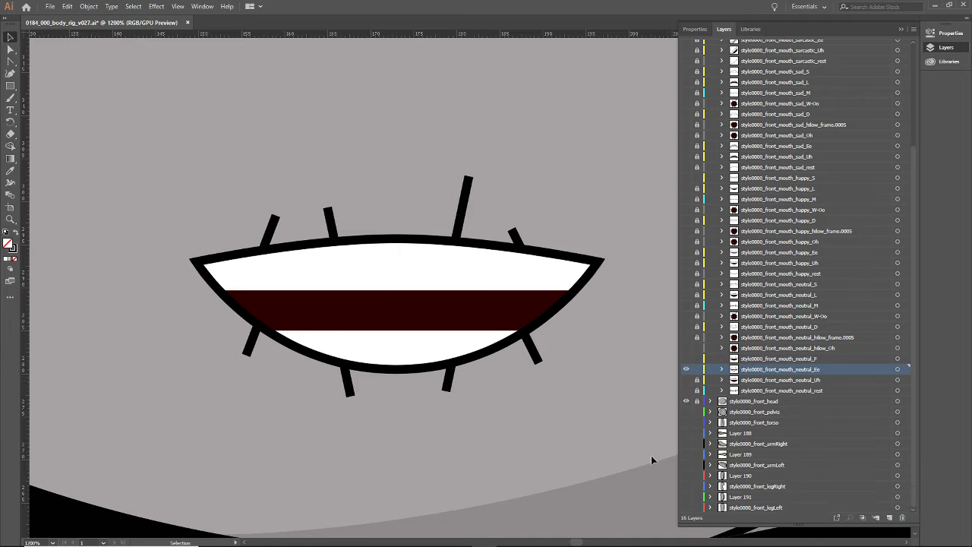
{"action": "left_click", "coordinate": [685, 358]}
{"action": "left_click", "coordinate": [721, 358]}
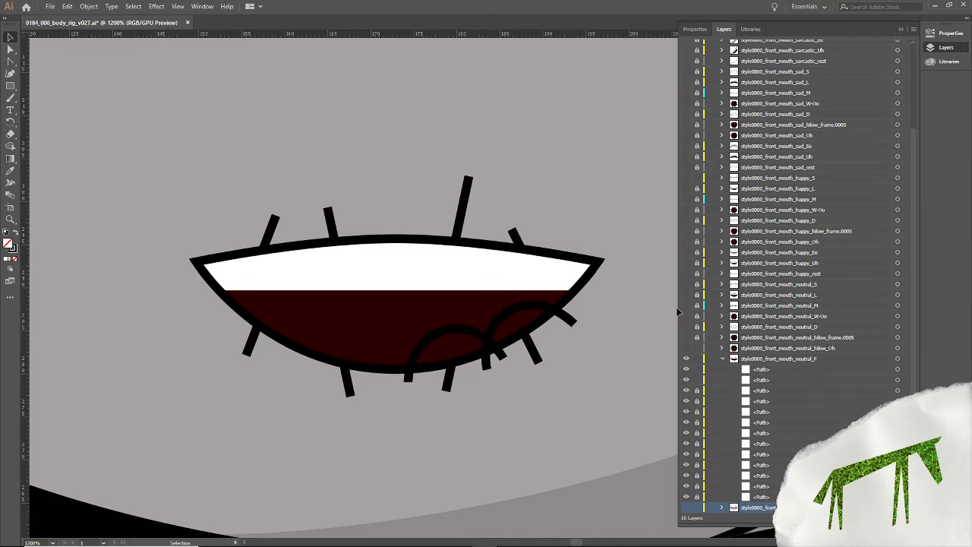
Unlock neutral_F's paths and delete the dark red mouth fill and lower lashes.
{"action": "scroll", "coordinate": [911, 369], "scroll_direction": "down", "scroll_amount": 5}
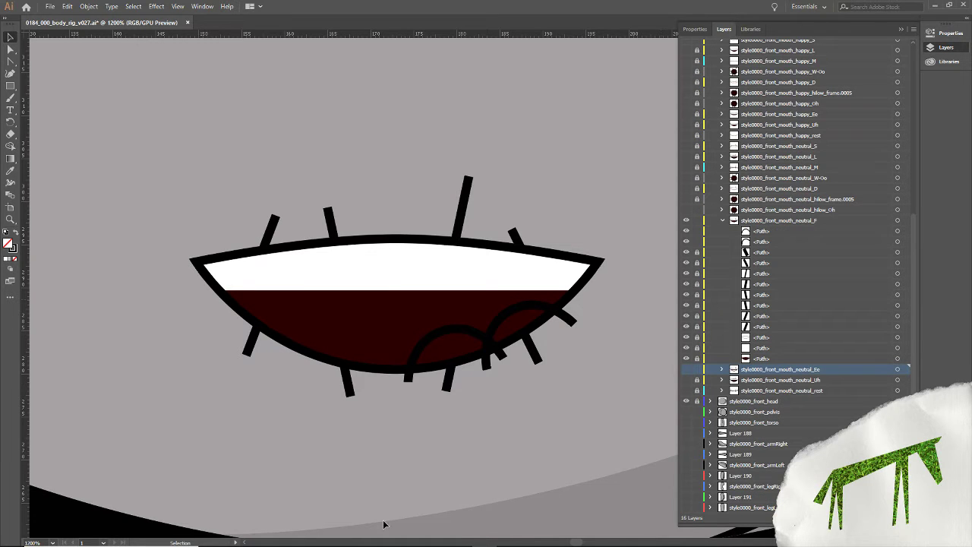
{"action": "left_click_drag", "start_coordinate": [697, 258], "coordinate": [699, 364]}
{"action": "left_click", "coordinate": [527, 351]}
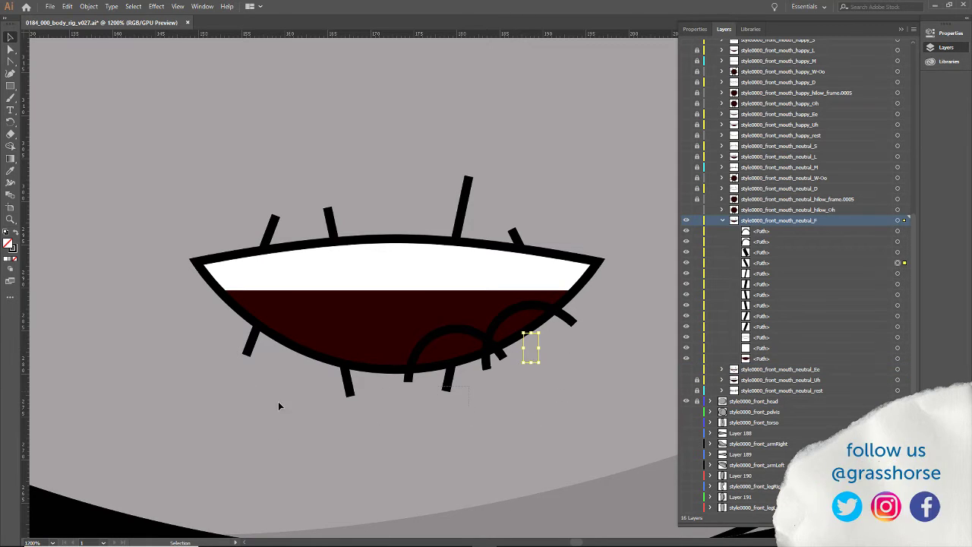
{"action": "left_click_drag", "start_coordinate": [348, 381], "coordinate": [256, 366]}
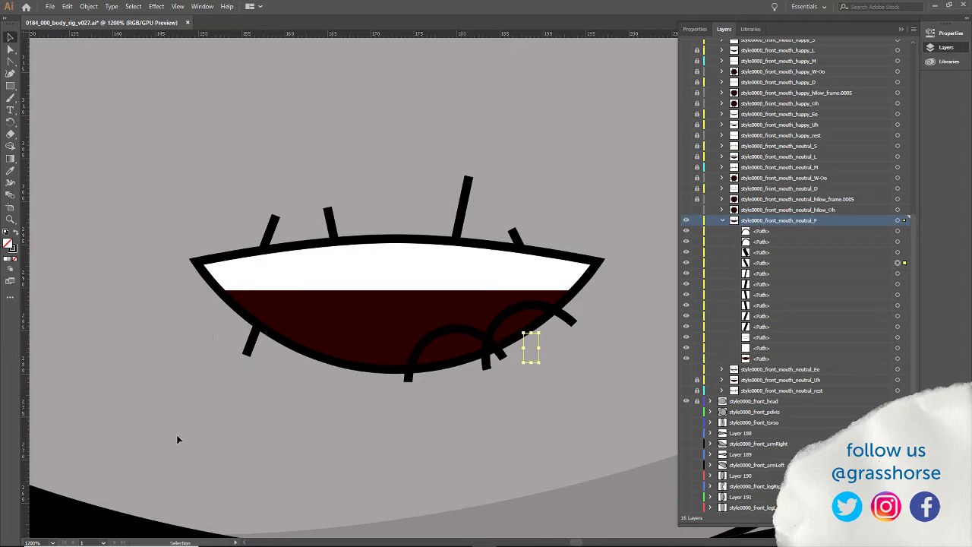
{"action": "key", "text": "Delete"}
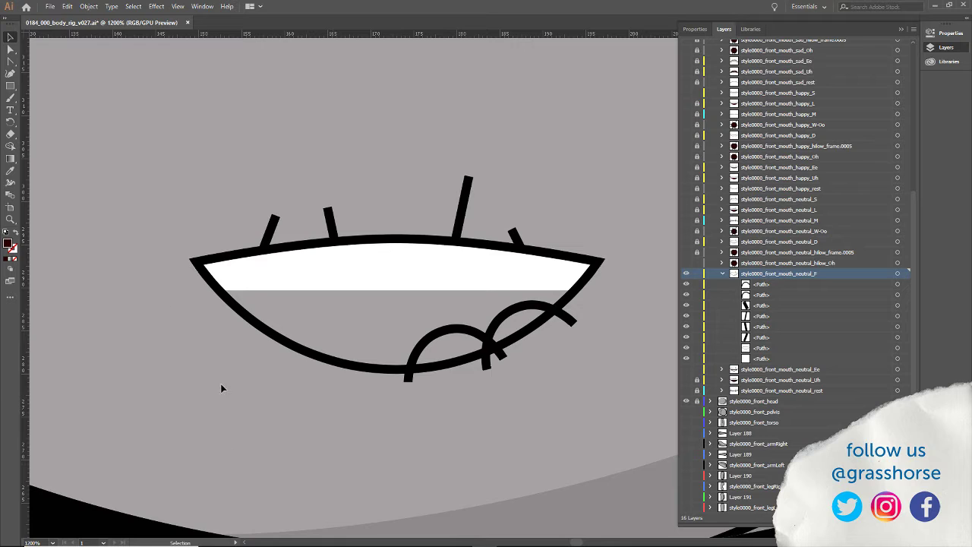
Enlarge the right stitch arc, raise it slightly, and delete the small left arc.
{"action": "left_click", "coordinate": [557, 320]}
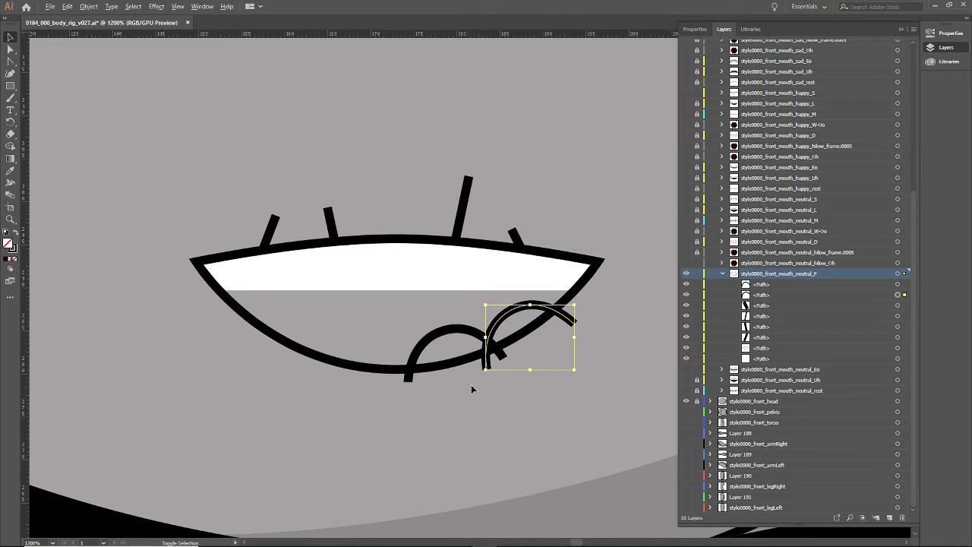
{"action": "left_click_drag", "start_coordinate": [486, 369], "coordinate": [470, 388]}
{"action": "left_click_drag", "start_coordinate": [495, 311], "coordinate": [492, 303]}
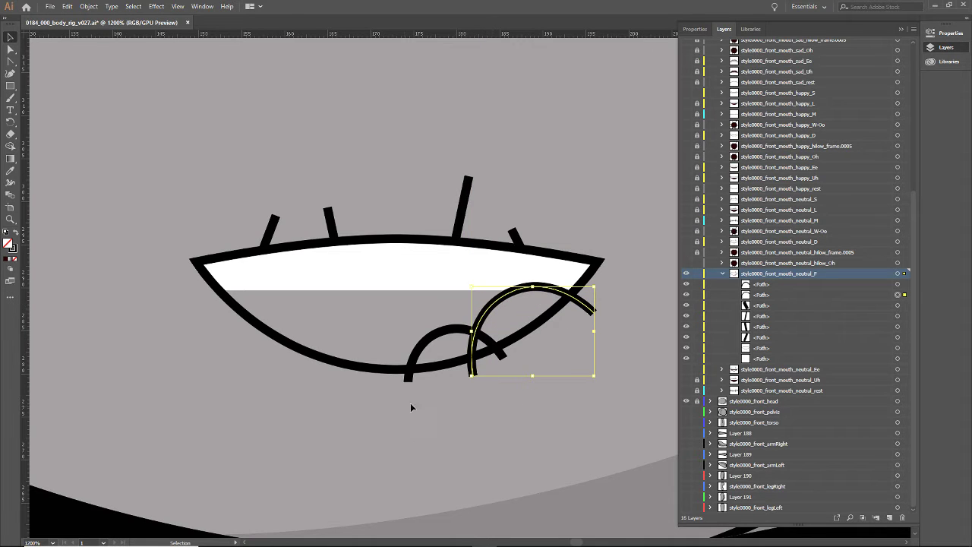
{"action": "left_click", "coordinate": [407, 383]}
{"action": "key", "text": "Delete"}
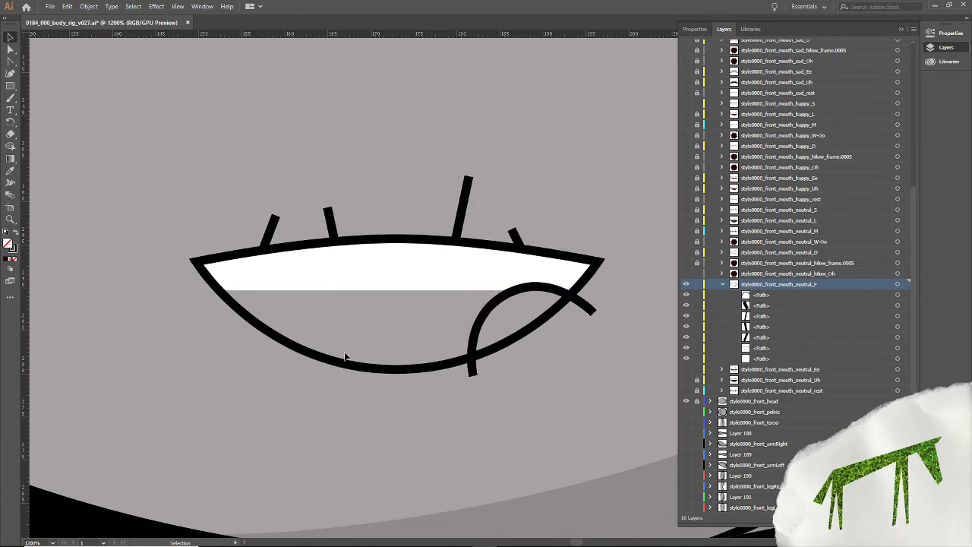
Alt-drag a duplicate of the arc to the lower left of the mouth.
{"action": "left_click", "coordinate": [510, 331]}
{"action": "left_click_drag", "start_coordinate": [513, 339], "coordinate": [372, 370]}
{"action": "left_click_drag", "start_coordinate": [379, 422], "coordinate": [372, 389]}
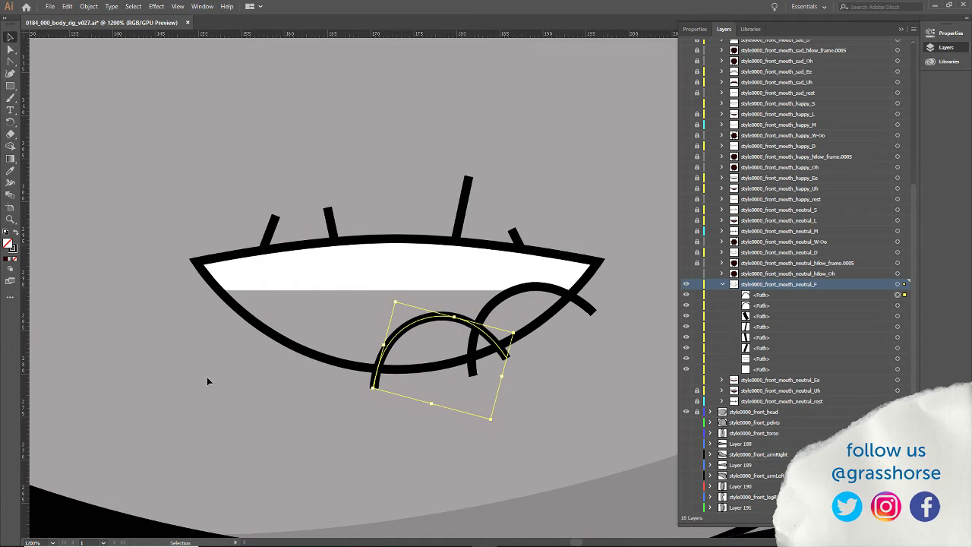
Paste another arc copy, move it left, and rotate it to follow the eye curve.
{"action": "key", "text": "ctrl+c"}
{"action": "key", "text": "ctrl+v"}
{"action": "left_click_drag", "start_coordinate": [395, 275], "coordinate": [255, 345]}
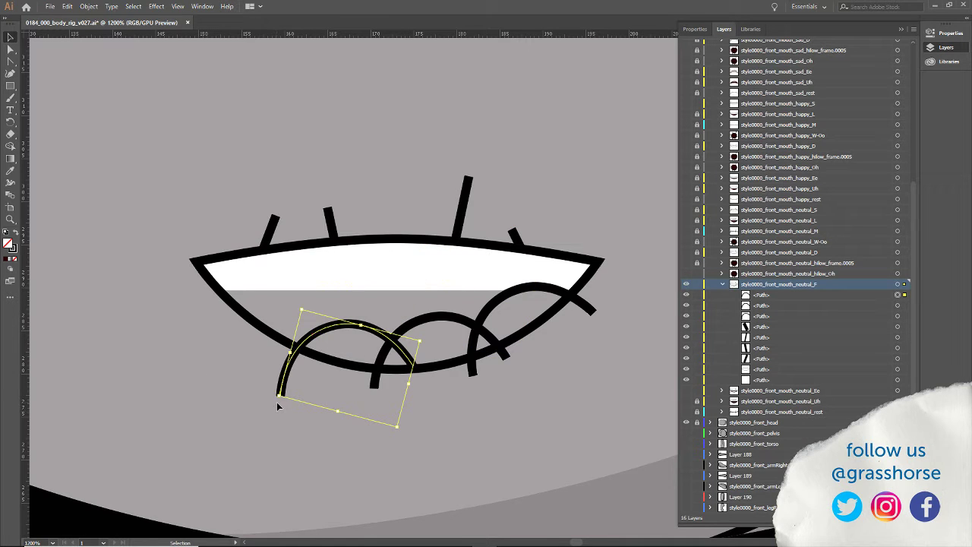
{"action": "left_click_drag", "start_coordinate": [277, 402], "coordinate": [241, 390]}
{"action": "left_click_drag", "start_coordinate": [313, 324], "coordinate": [315, 322]}
{"action": "left_click", "coordinate": [282, 471]}
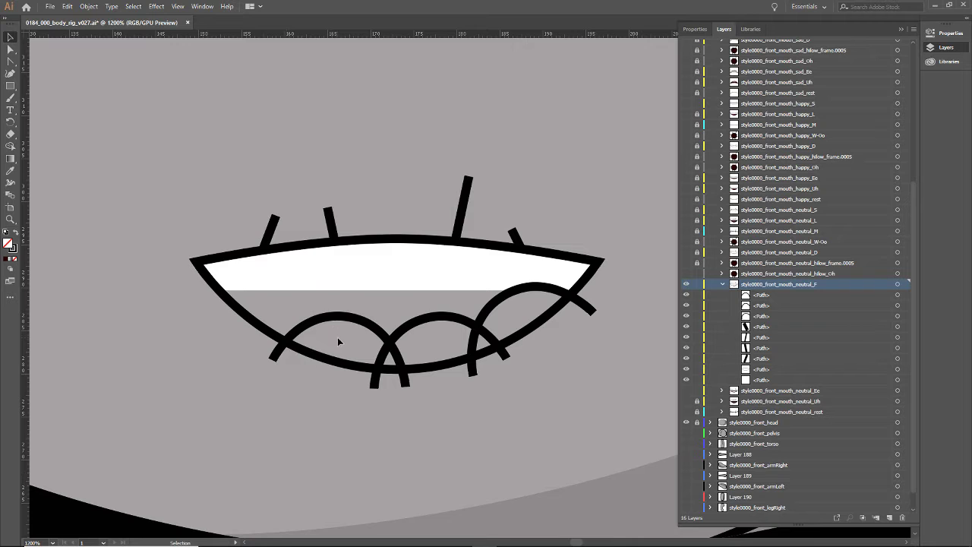
{"action": "left_click", "coordinate": [328, 316]}
Paste a fourth arc copy, undoing an accidental move of the white eye shape.
{"action": "key", "text": "a"}
{"action": "key", "text": "ctrl+v"}
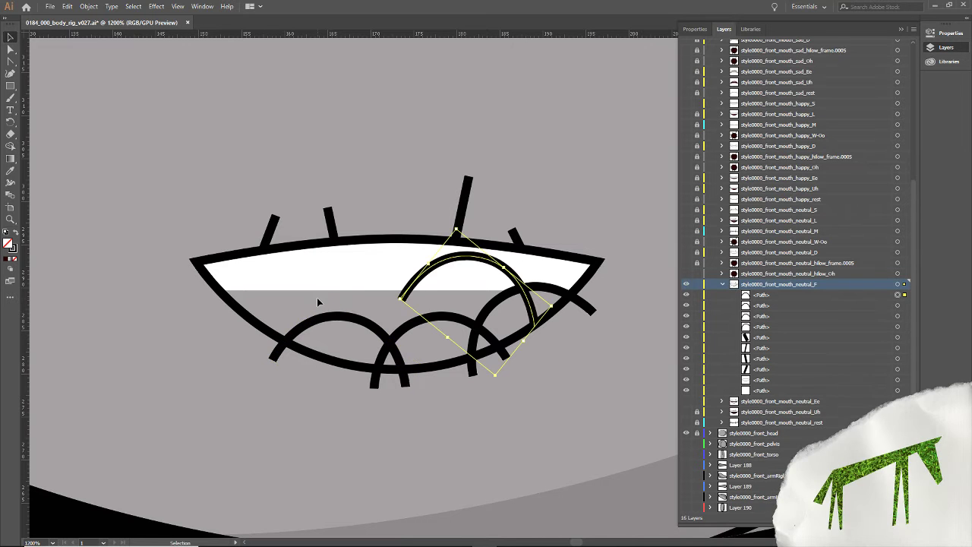
{"action": "left_click_drag", "start_coordinate": [416, 271], "coordinate": [222, 319]}
{"action": "key", "text": "ctrl+z"}
{"action": "key", "text": "v"}
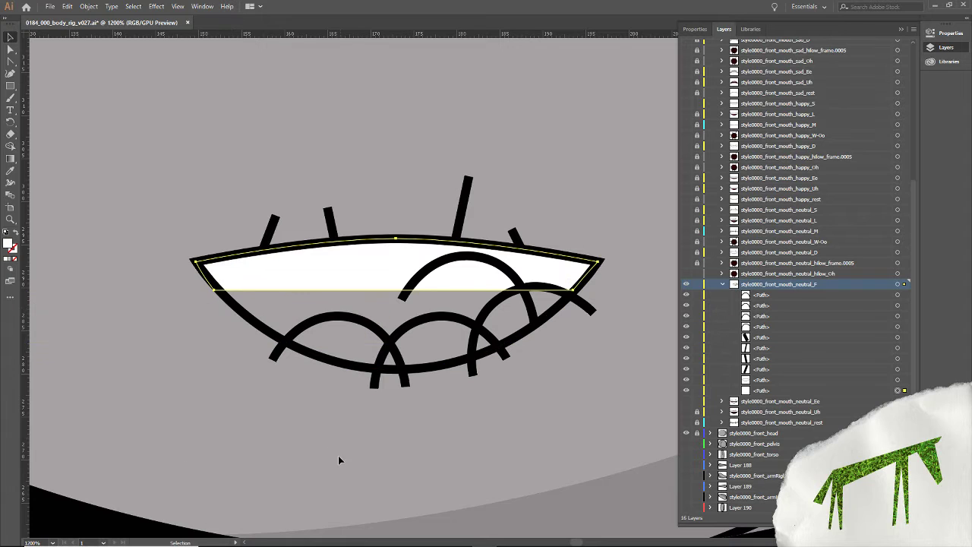
{"action": "left_click", "coordinate": [341, 458]}
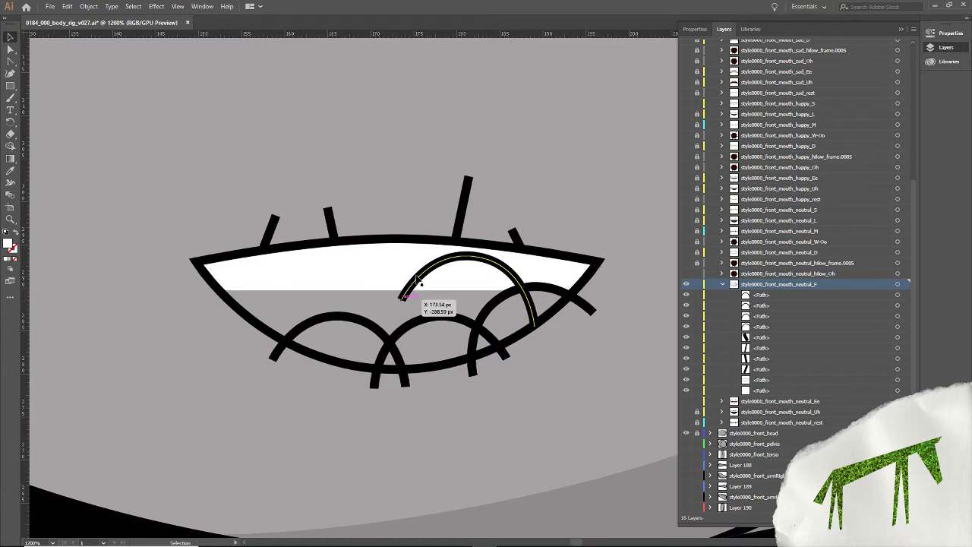
Move the new arc to the eye's left end and tilt it along the lower edge.
{"action": "left_click_drag", "start_coordinate": [405, 298], "coordinate": [193, 324]}
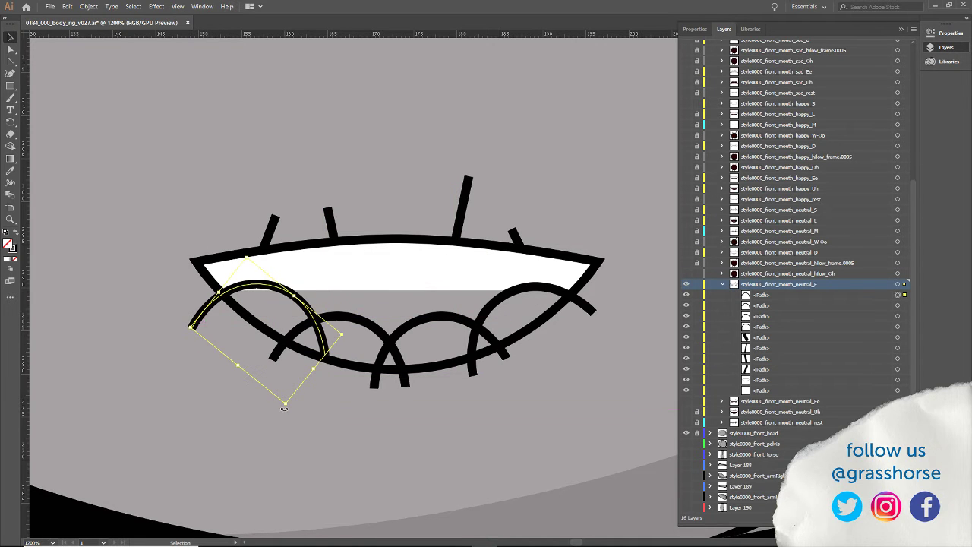
{"action": "left_click_drag", "start_coordinate": [284, 409], "coordinate": [254, 423]}
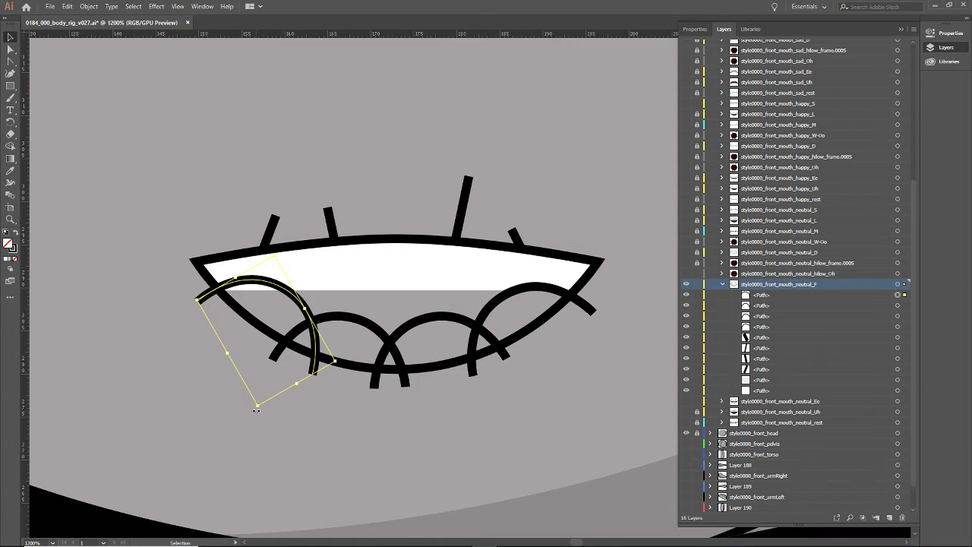
{"action": "left_click_drag", "start_coordinate": [256, 413], "coordinate": [255, 432]}
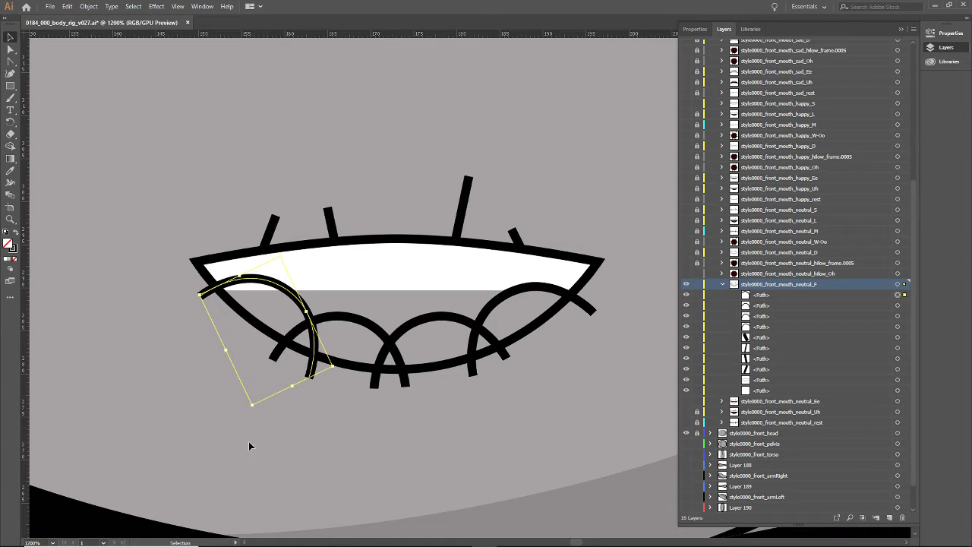
{"action": "left_click", "coordinate": [245, 448]}
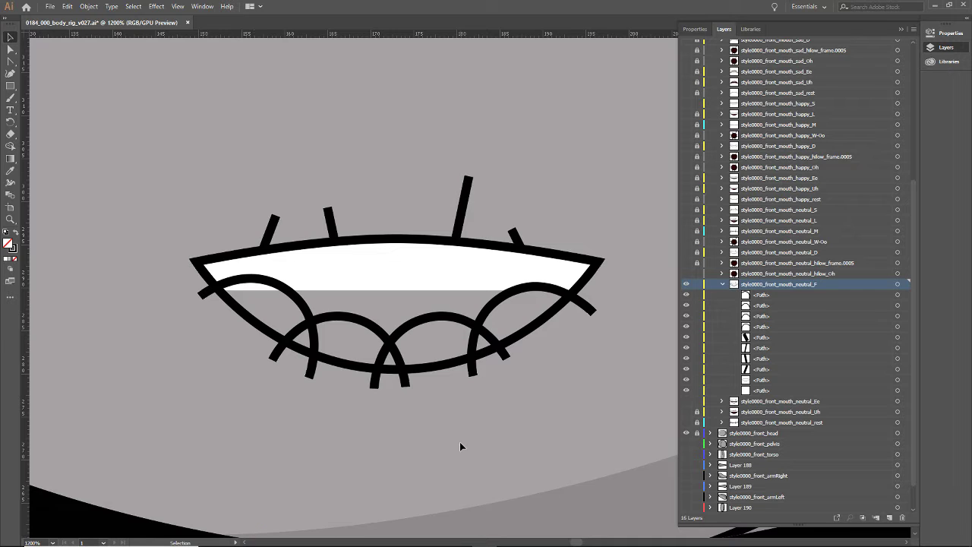
{"action": "left_click", "coordinate": [11, 37]}
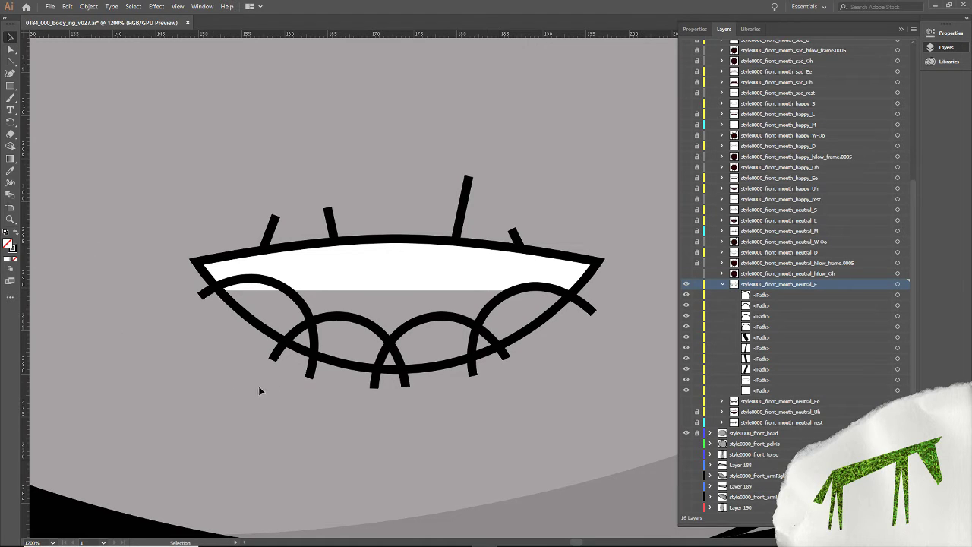
Cut the middle arc at its crossing with Scissors and delete the small cut-off piece.
{"action": "key", "text": "shift+c"}
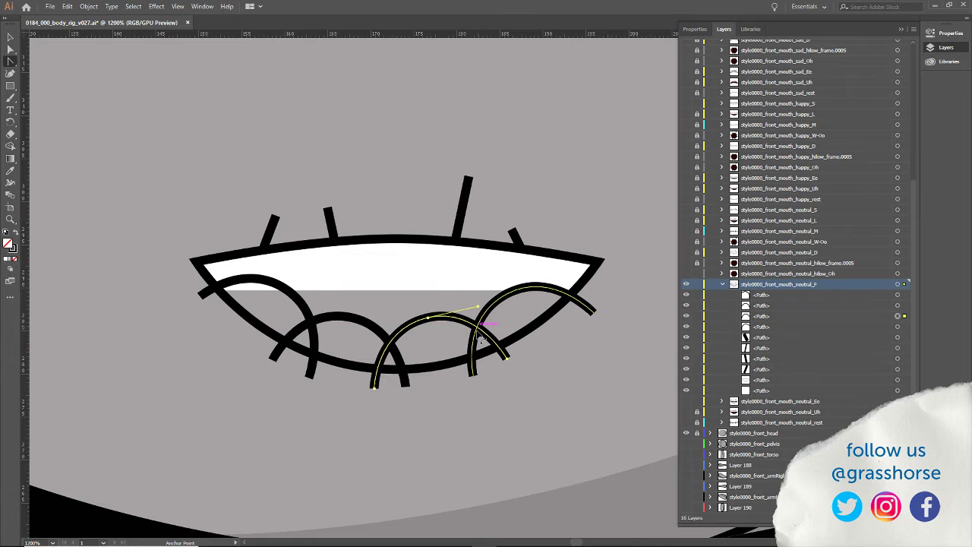
{"action": "left_click", "coordinate": [480, 334]}
{"action": "key", "text": "c"}
{"action": "left_click", "coordinate": [477, 326]}
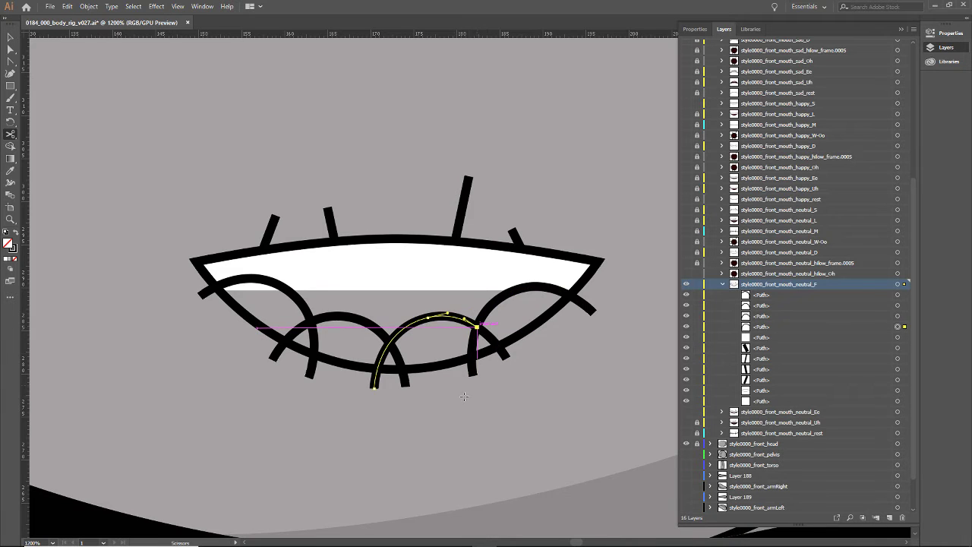
{"action": "key", "text": "v"}
{"action": "left_click", "coordinate": [405, 321]}
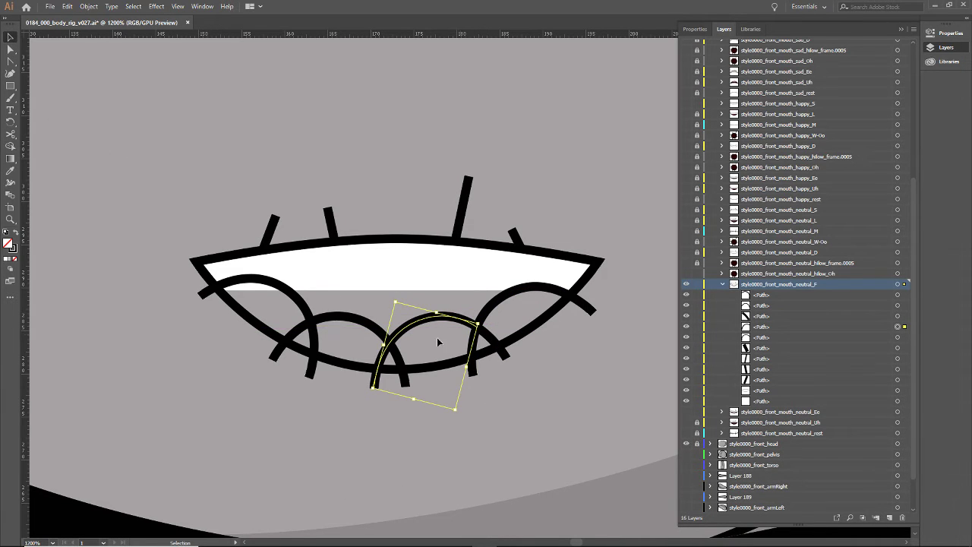
{"action": "left_click", "coordinate": [10, 49]}
{"action": "left_click", "coordinate": [11, 37]}
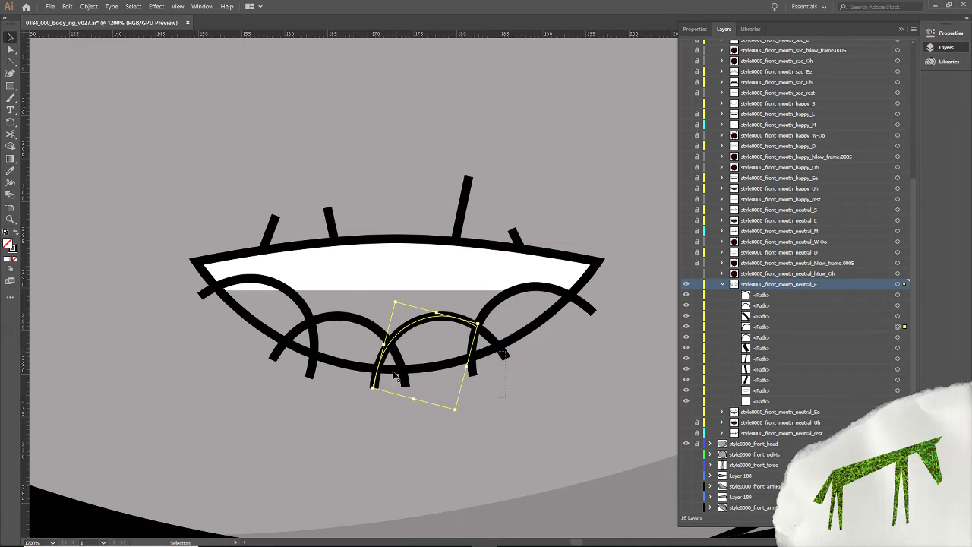
{"action": "key", "text": "ctrl+alt+]"}
{"action": "key", "text": "Delete"}
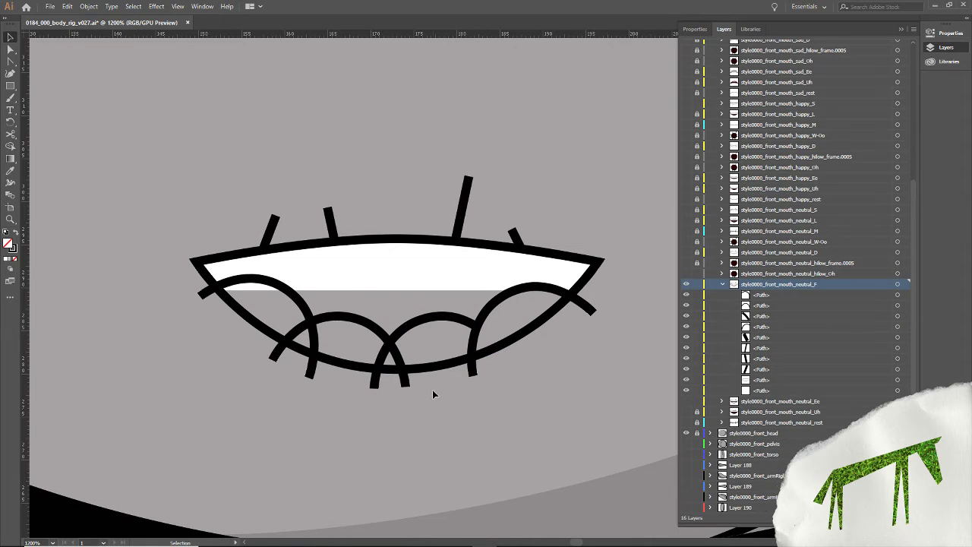
Cut the right arc where it meets the outline and delete the leftover piece.
{"action": "key", "text": "c"}
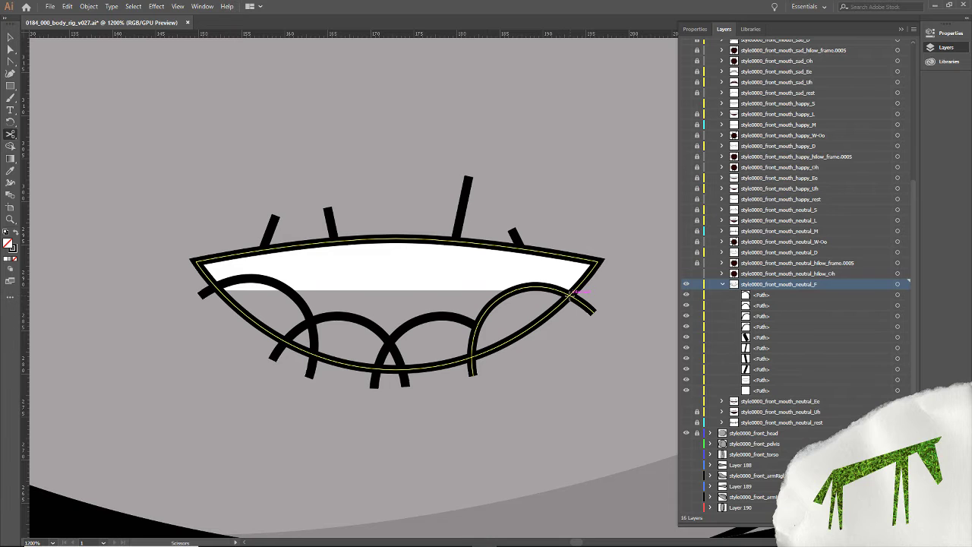
{"action": "left_click", "coordinate": [569, 295]}
{"action": "key", "text": "Delete"}
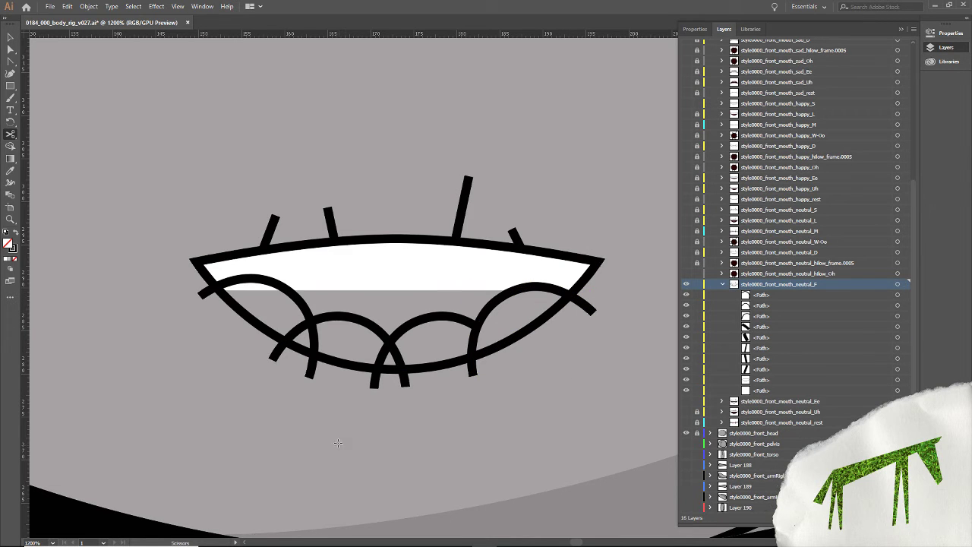
Toggle the left, right and middle arcs' visibility to check them, then lock the middle arc.
{"action": "left_click", "coordinate": [686, 295]}
{"action": "left_click", "coordinate": [687, 295]}
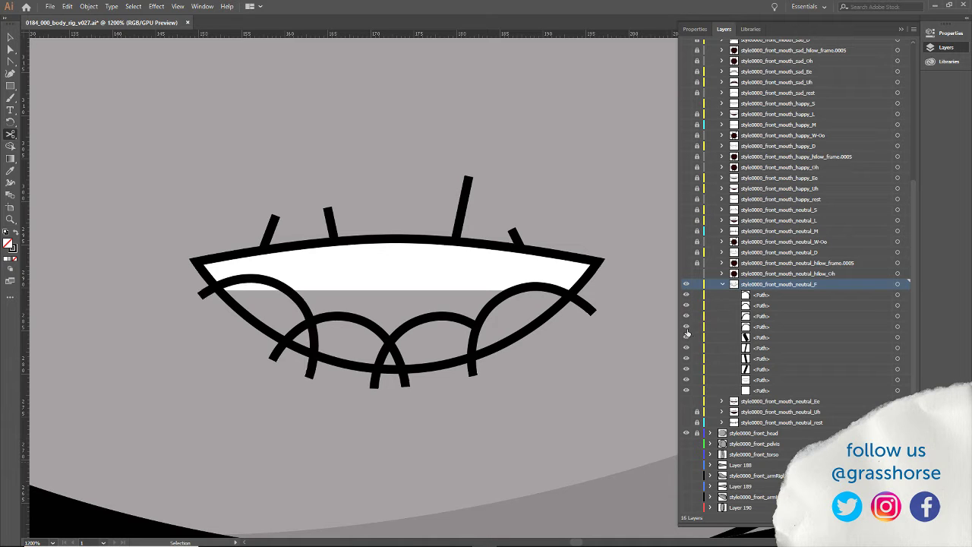
{"action": "left_click", "coordinate": [686, 331]}
{"action": "left_click", "coordinate": [687, 331]}
{"action": "left_click", "coordinate": [687, 317]}
{"action": "left_click", "coordinate": [687, 317]}
{"action": "left_click", "coordinate": [697, 316]}
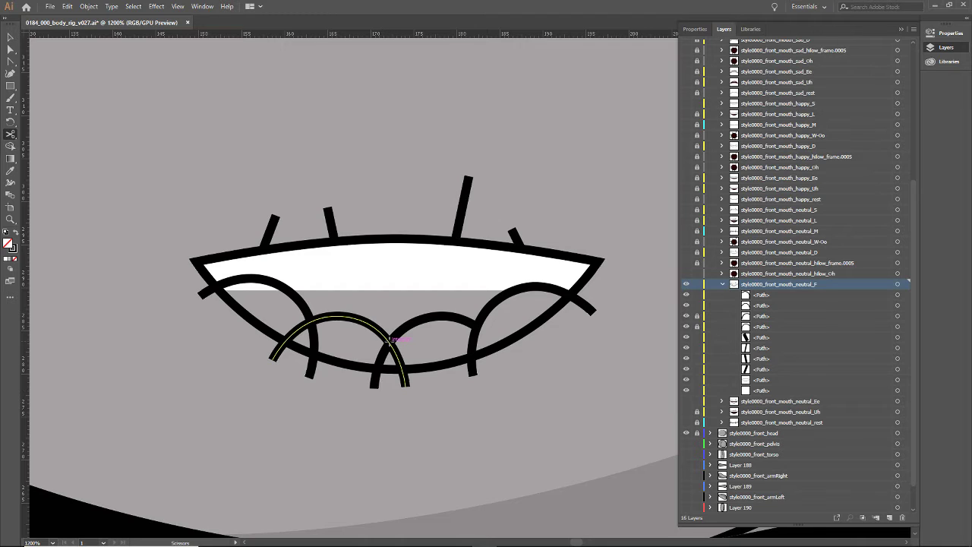
Cut the left arc at its crossing and delete the small cut-off piece.
{"action": "left_click", "coordinate": [388, 340]}
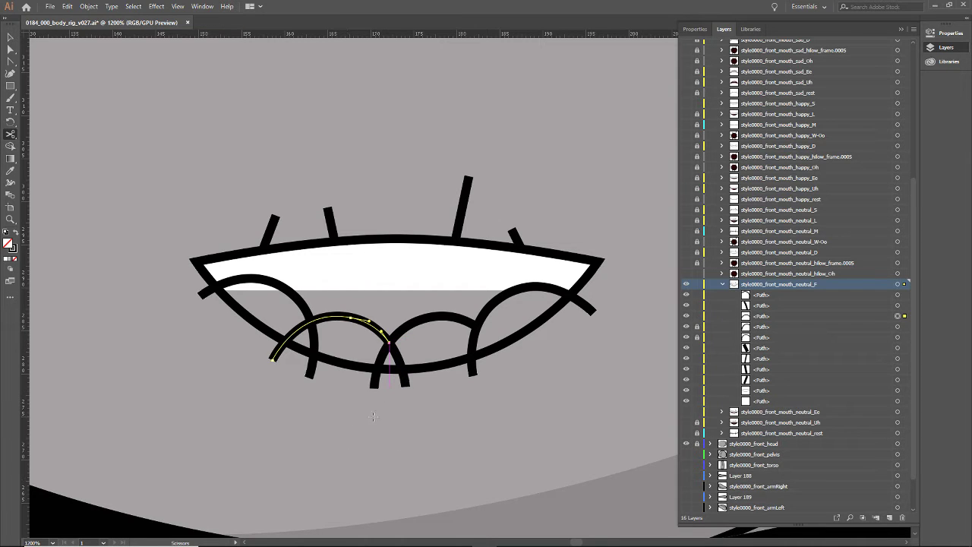
{"action": "key", "text": "a"}
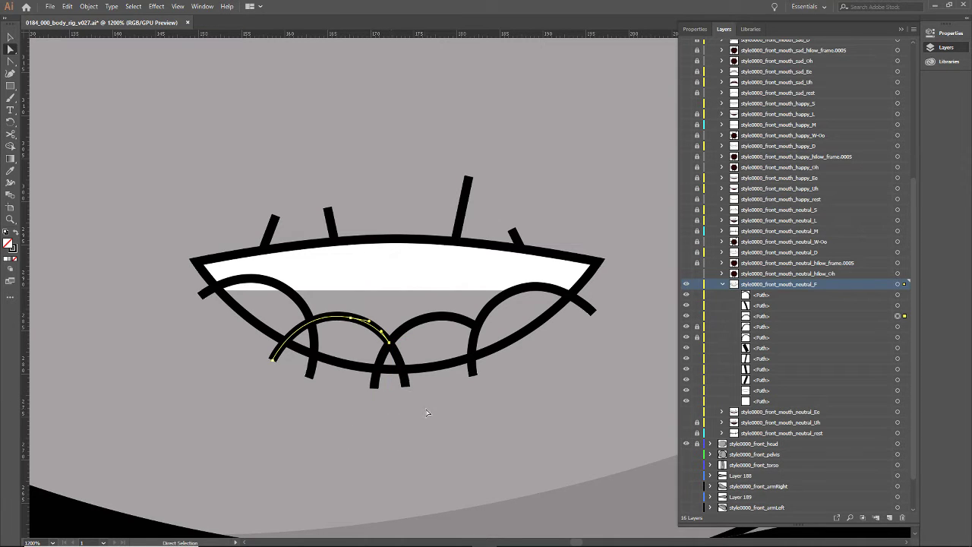
{"action": "left_click", "coordinate": [398, 450]}
{"action": "key", "text": "v"}
{"action": "left_click_drag", "start_coordinate": [426, 406], "coordinate": [392, 381]}
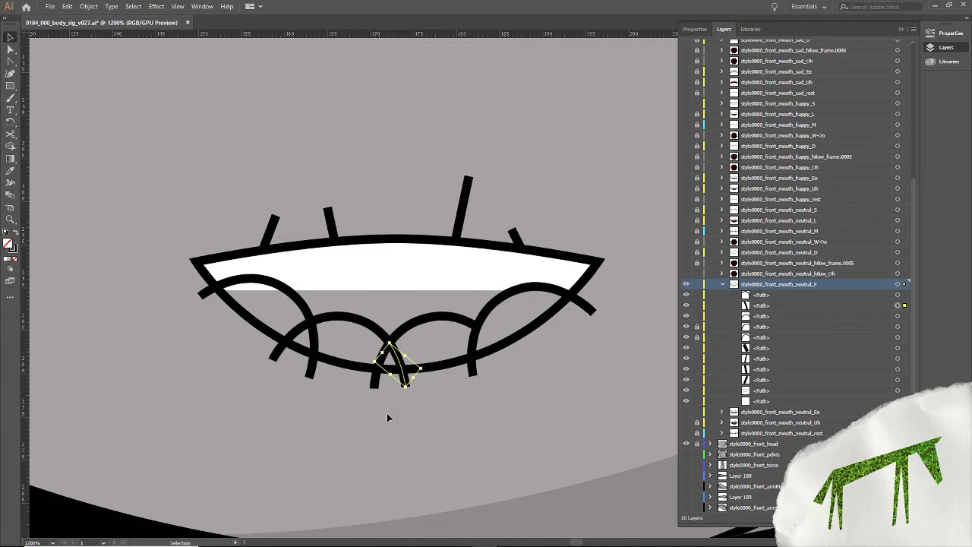
{"action": "key", "text": "Delete"}
Cut the leftmost arc at its intersection and delete the leftover piece.
{"action": "key", "text": "c"}
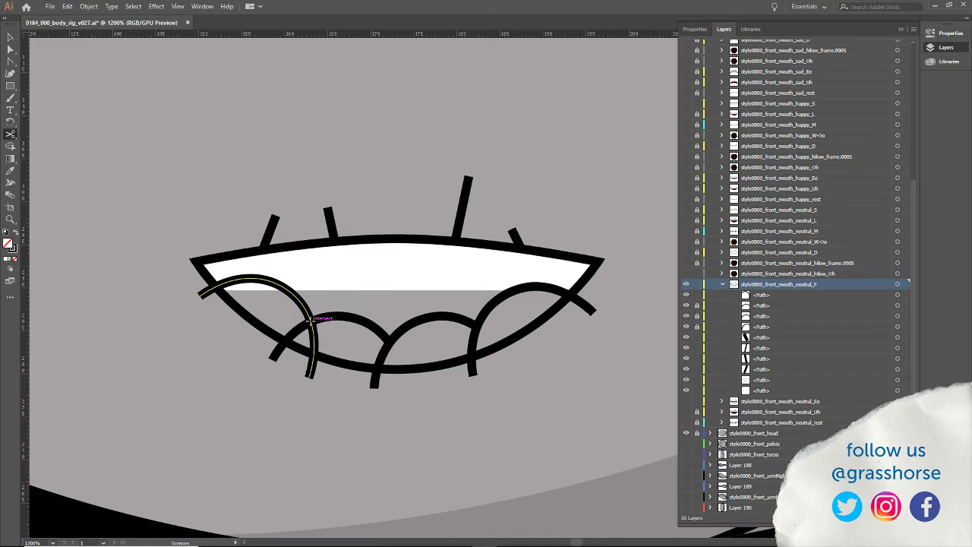
{"action": "left_click", "coordinate": [311, 321]}
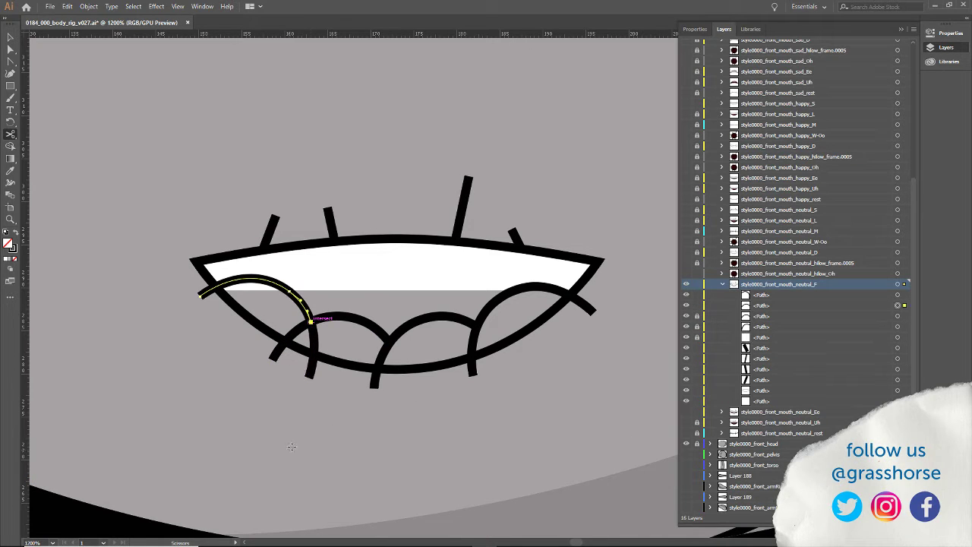
{"action": "key", "text": "v"}
{"action": "left_click", "coordinate": [310, 377]}
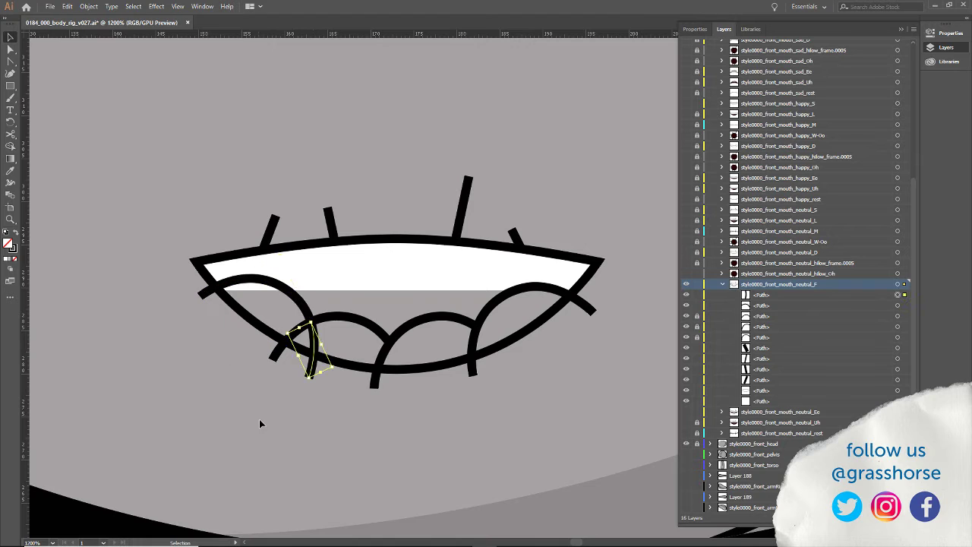
{"action": "key", "text": "Delete"}
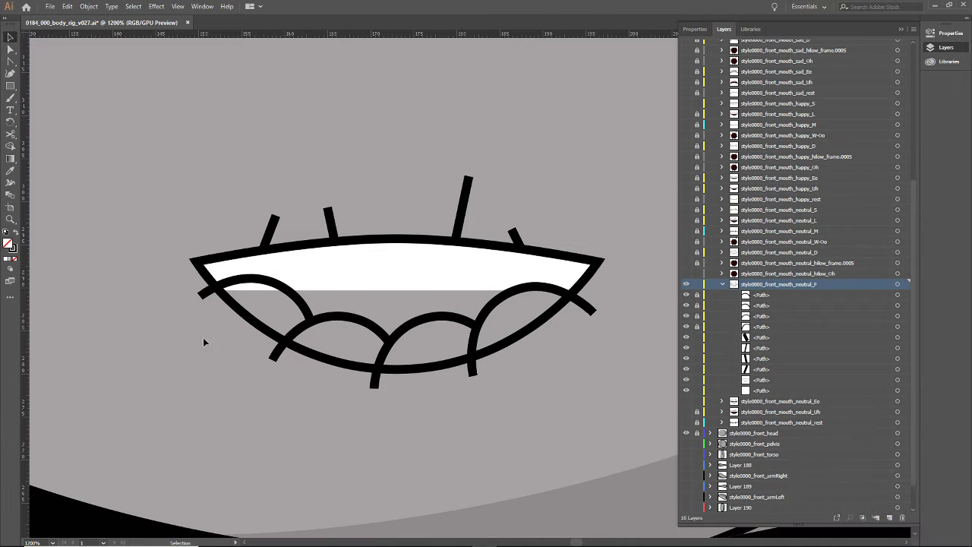
Cut the eye's lower curve at its left and right crossings and delete it.
{"action": "key", "text": "c"}
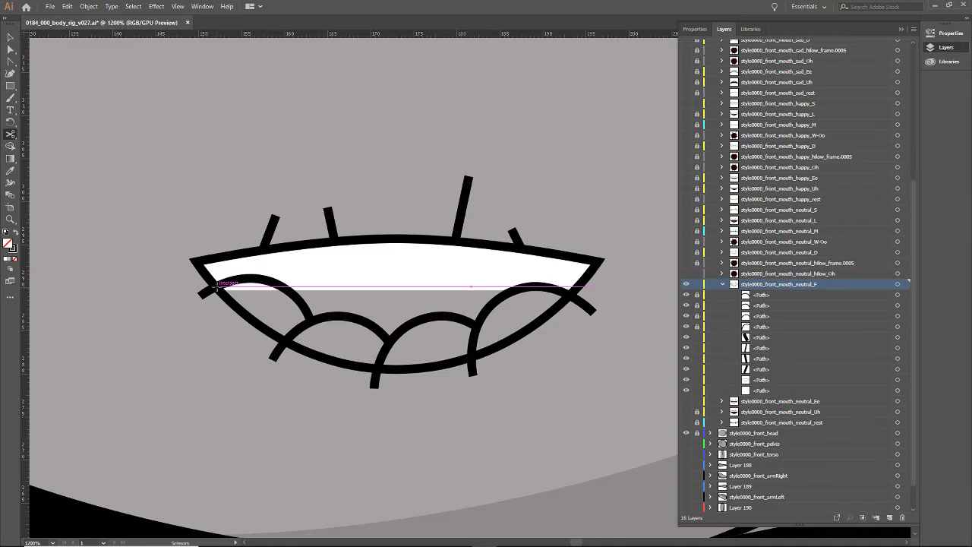
{"action": "left_click", "coordinate": [215, 286]}
{"action": "left_click", "coordinate": [568, 294]}
{"action": "left_click", "coordinate": [569, 293]}
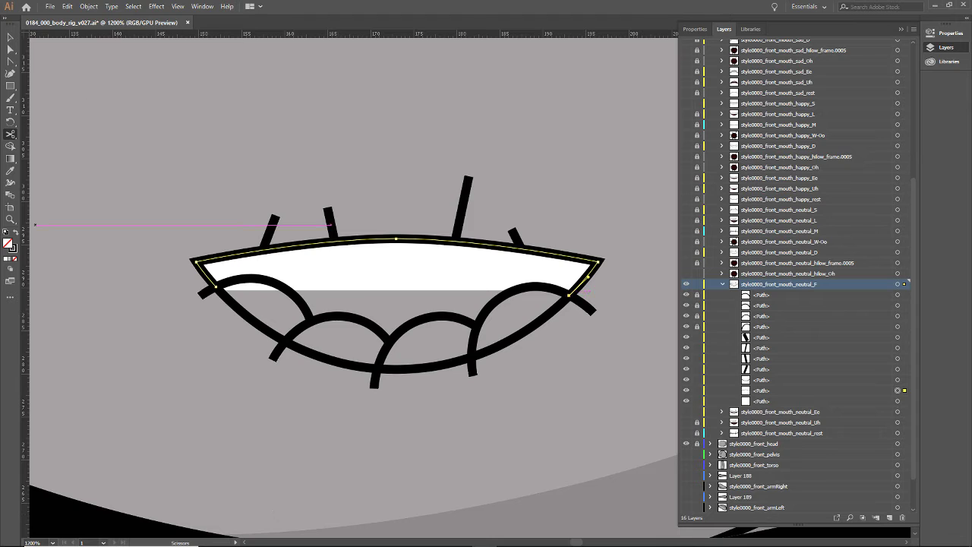
{"action": "key", "text": "v"}
{"action": "key", "text": "Delete"}
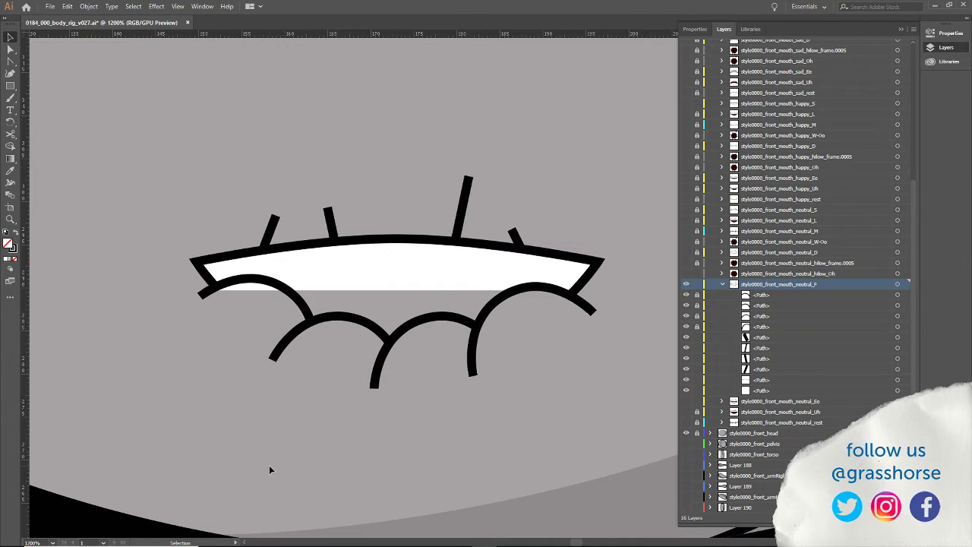
Undo the curve deletion and cuts so the left stitch arc is selected with the Selection tool.
{"action": "key", "text": "ctrl+z"}
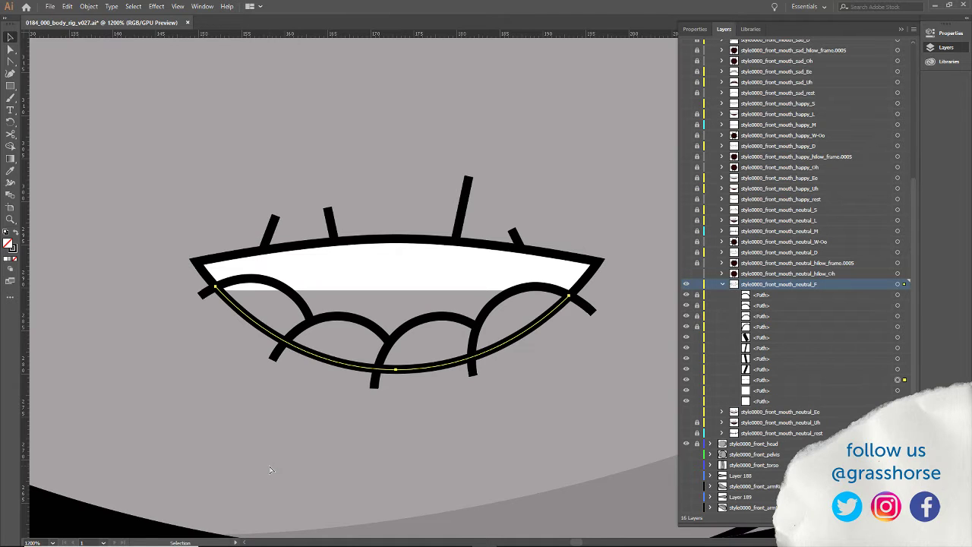
{"action": "key", "text": "a"}
{"action": "key", "text": "ctrl+z"}
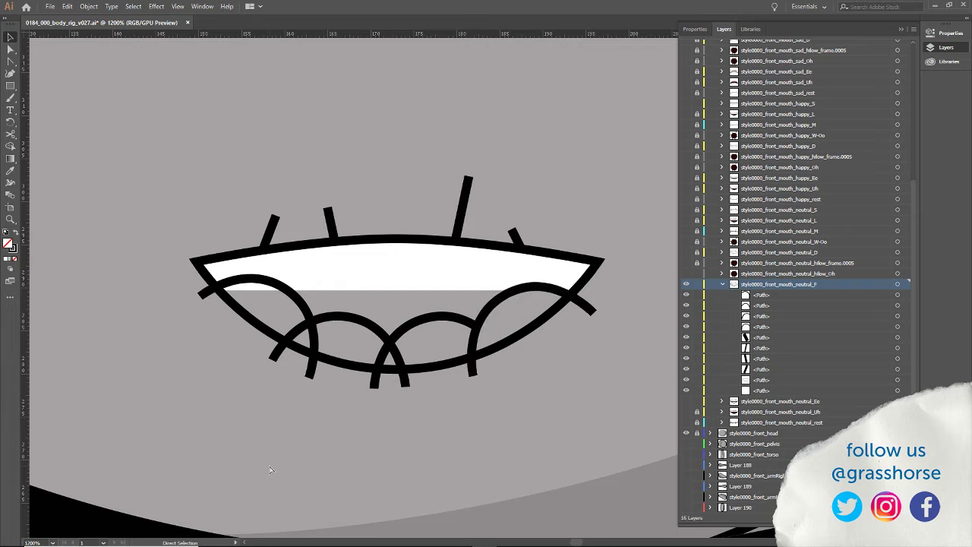
{"action": "key", "text": "ctrl+z"}
{"action": "key", "text": "ctrl+z"}
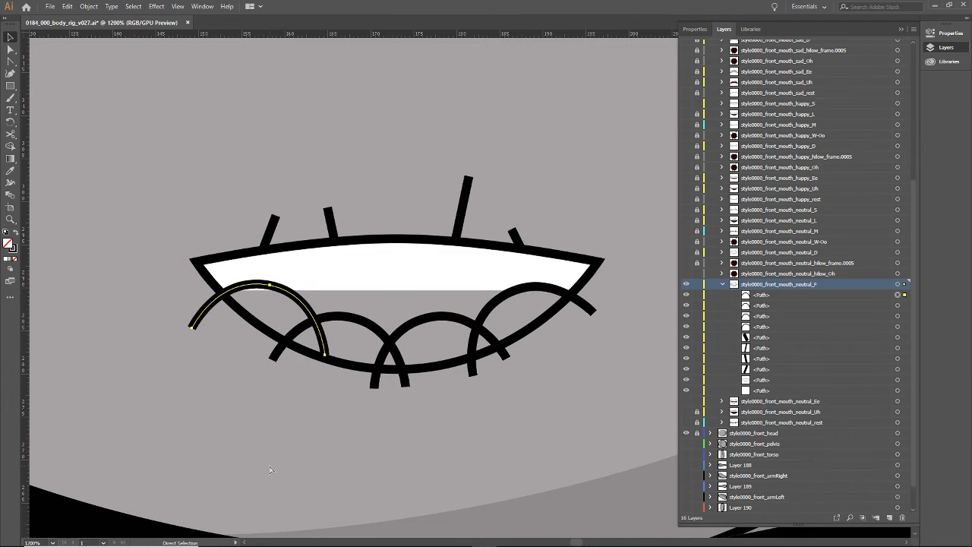
{"action": "key", "text": "v"}
Move the middle lower stitch arc slightly upward and give it a new tilt.
{"action": "left_click", "coordinate": [429, 354]}
{"action": "left_click", "coordinate": [410, 322]}
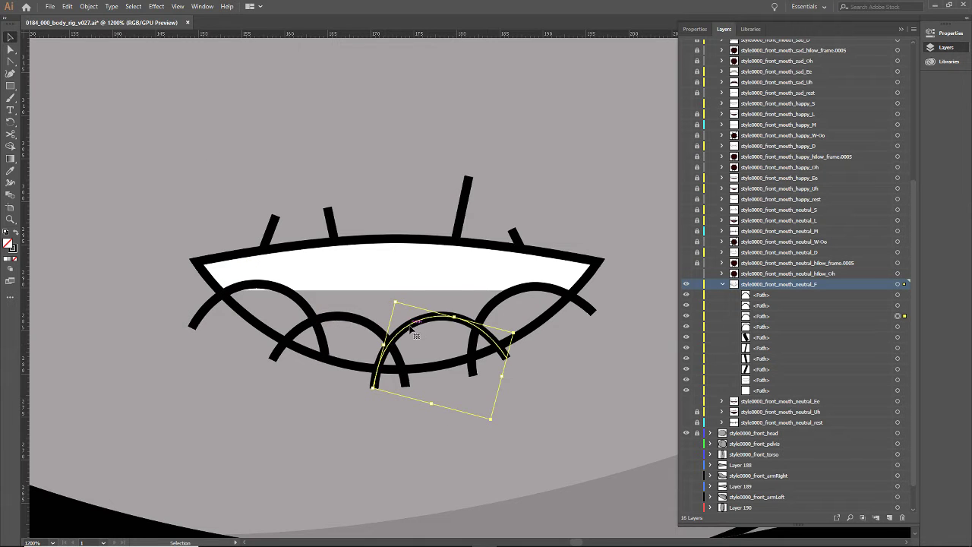
{"action": "left_click_drag", "start_coordinate": [416, 326], "coordinate": [410, 282]}
{"action": "mouse_move", "coordinate": [369, 358]}
{"action": "left_mouse_down"}
{"action": "mouse_move", "coordinate": [381, 343]}
{"action": "mouse_move", "coordinate": [356, 354]}
{"action": "left_mouse_up"}
Move the lower-left arc up and left, rotate it to about 330°, and set the leftmost arc to about 333°.
{"action": "left_click", "coordinate": [334, 424]}
{"action": "left_click", "coordinate": [299, 329]}
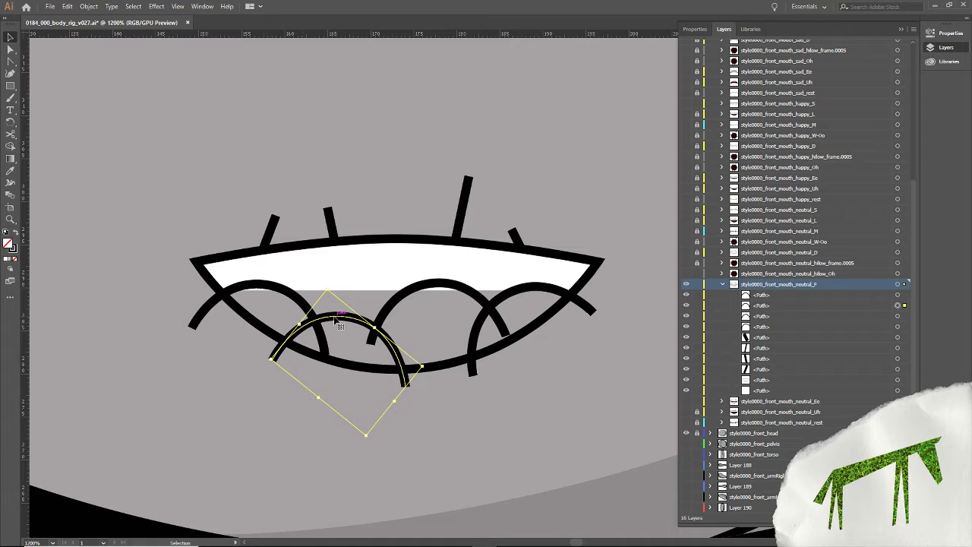
{"action": "left_click_drag", "start_coordinate": [314, 325], "coordinate": [305, 291]}
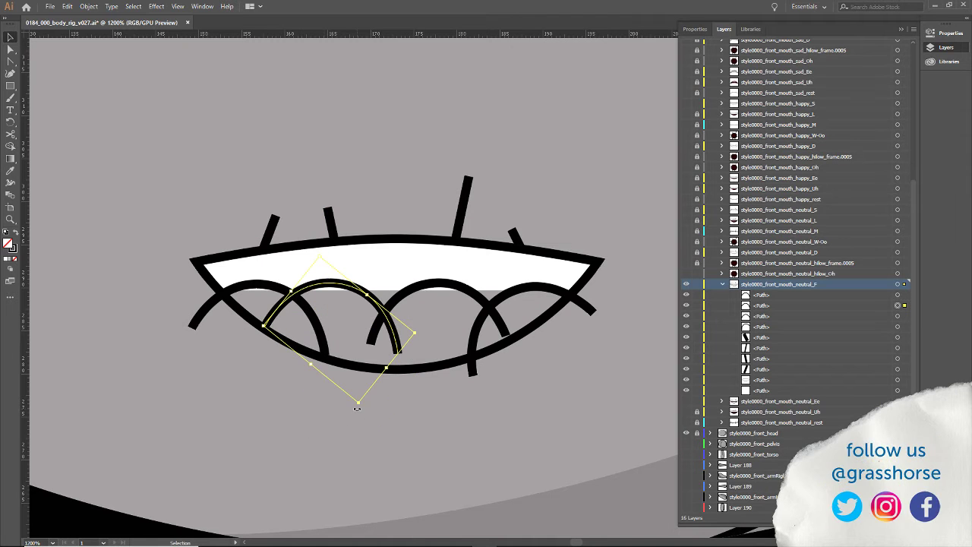
{"action": "left_click_drag", "start_coordinate": [357, 410], "coordinate": [380, 414]}
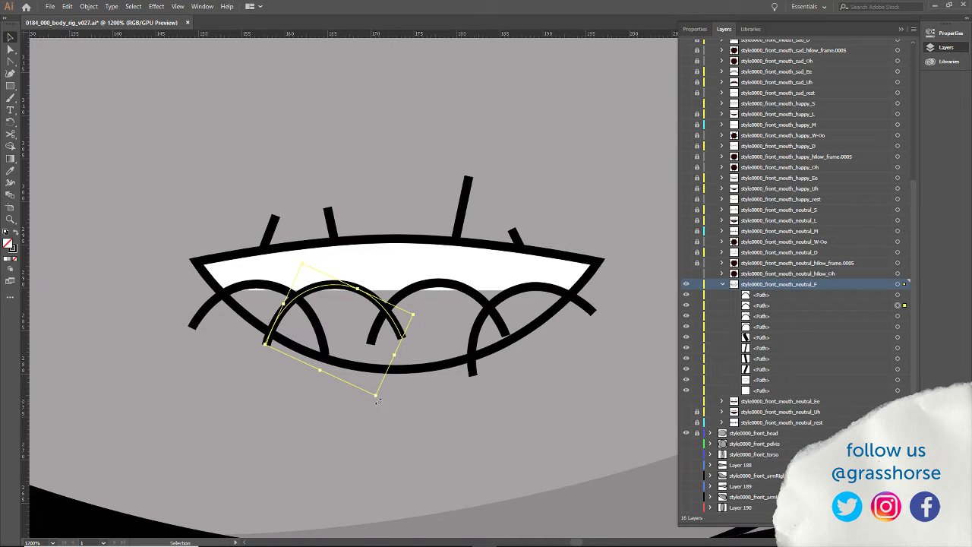
{"action": "left_click_drag", "start_coordinate": [378, 404], "coordinate": [375, 415]}
{"action": "key", "text": "ctrl+z"}
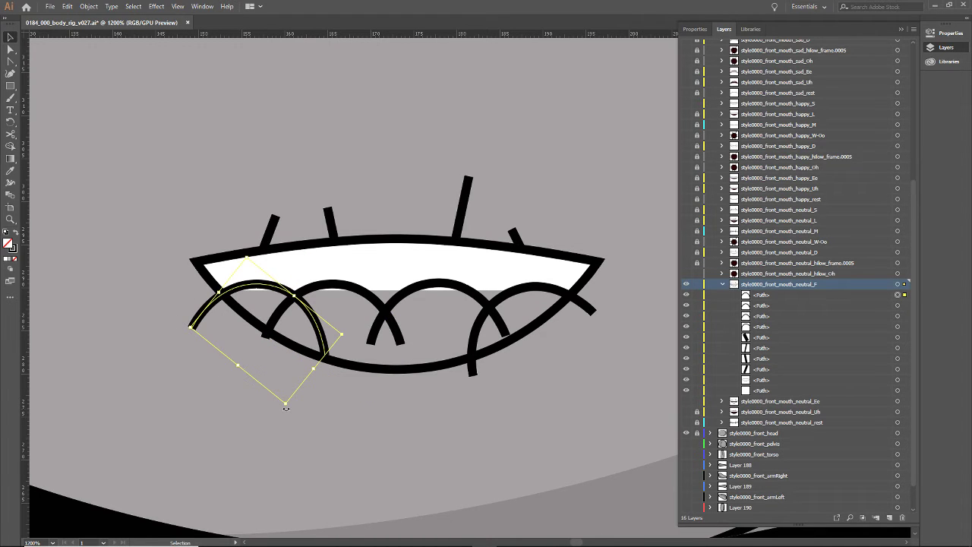
{"action": "left_click_drag", "start_coordinate": [286, 410], "coordinate": [308, 411]}
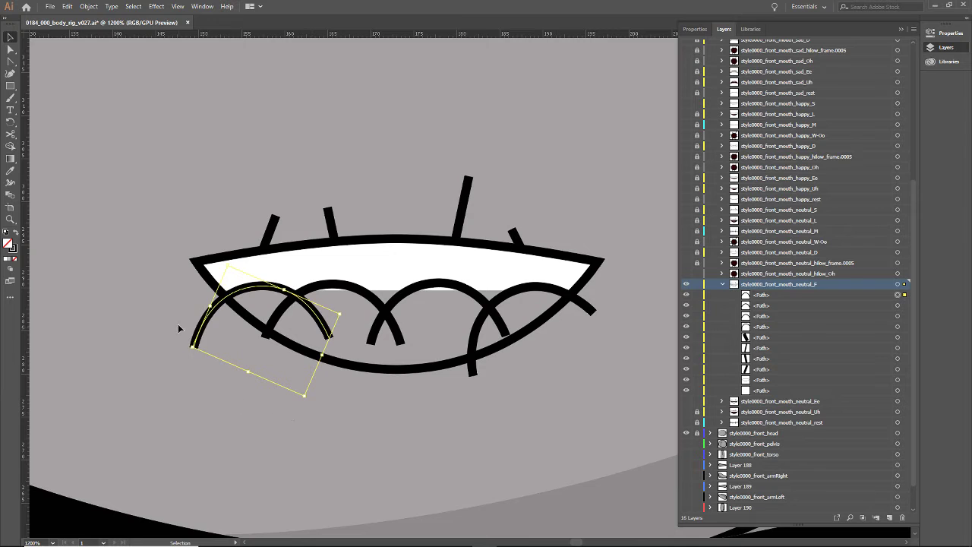
Tilt the left stitch arc slightly more.
{"action": "left_click", "coordinate": [306, 402]}
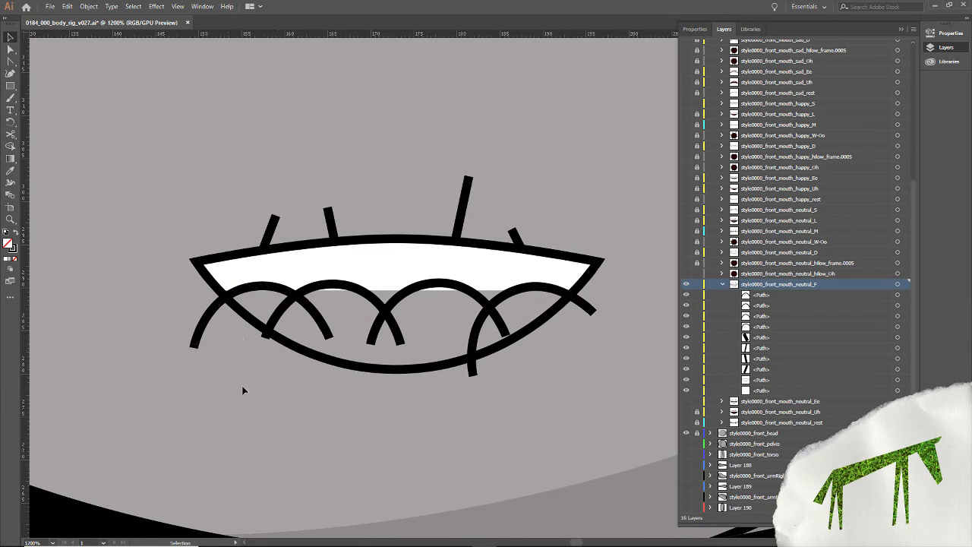
{"action": "key", "text": "ctrl+z"}
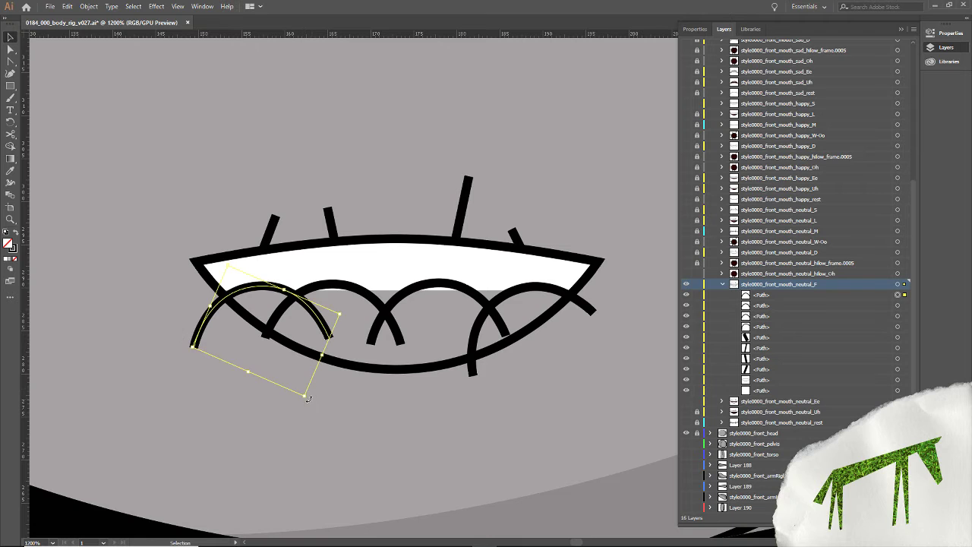
{"action": "left_click_drag", "start_coordinate": [307, 398], "coordinate": [321, 402]}
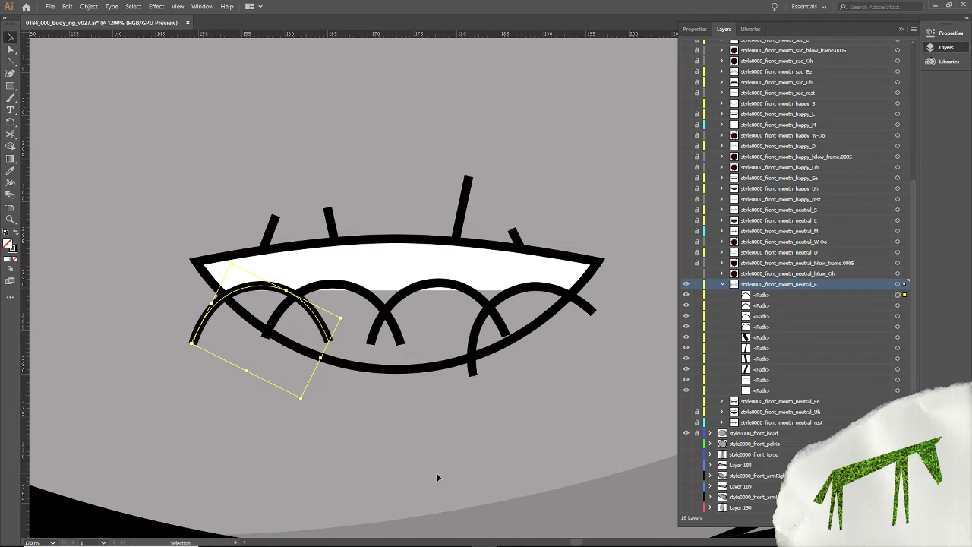
Rotate the right arc near the mouth's lower right to about 337° and move it into place.
{"action": "left_click", "coordinate": [523, 310]}
{"action": "left_click", "coordinate": [472, 370], "text": "shift"}
{"action": "left_click", "coordinate": [496, 425]}
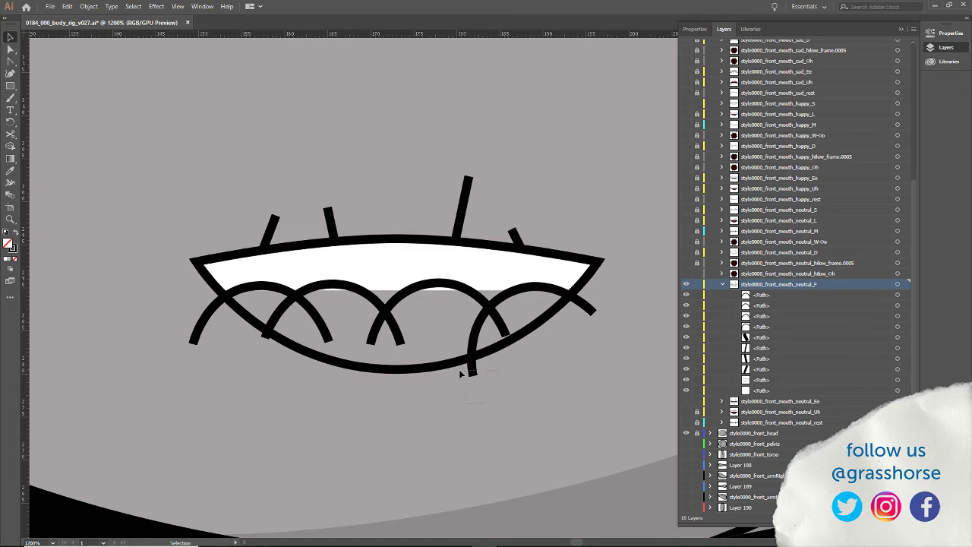
{"action": "mouse_move", "coordinate": [459, 369]}
{"action": "left_mouse_down"}
{"action": "mouse_move", "coordinate": [444, 477]}
{"action": "mouse_move", "coordinate": [460, 430]}
{"action": "left_mouse_up"}
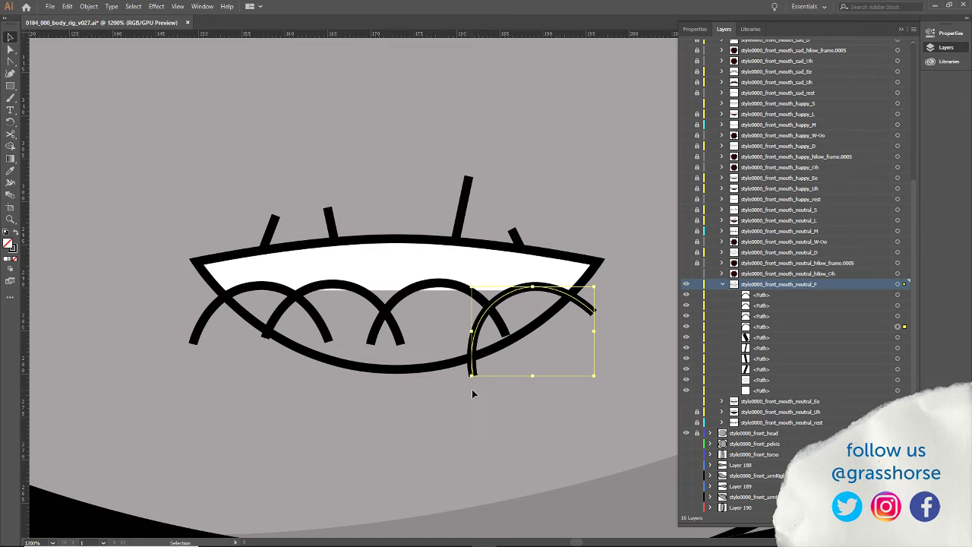
{"action": "left_click_drag", "start_coordinate": [470, 380], "coordinate": [444, 361]}
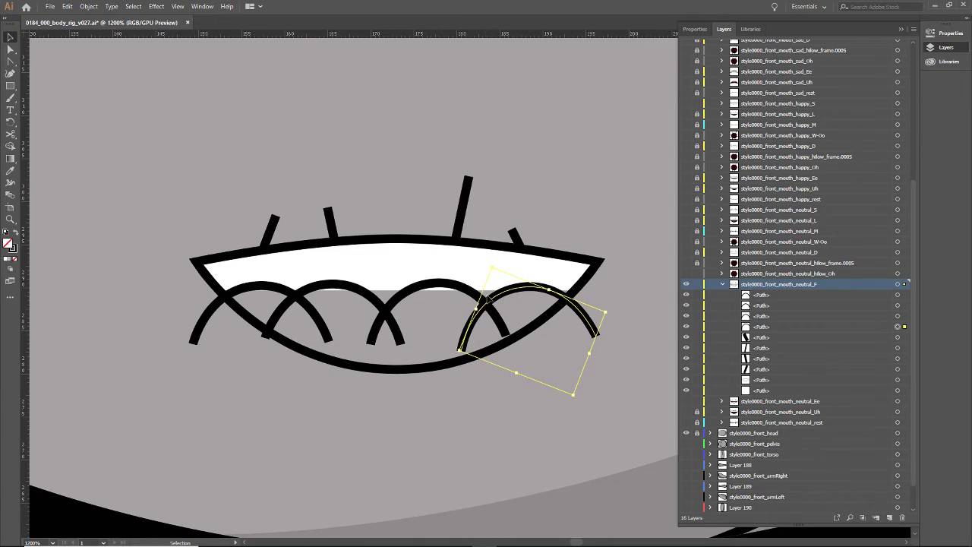
{"action": "left_click_drag", "start_coordinate": [500, 296], "coordinate": [496, 290]}
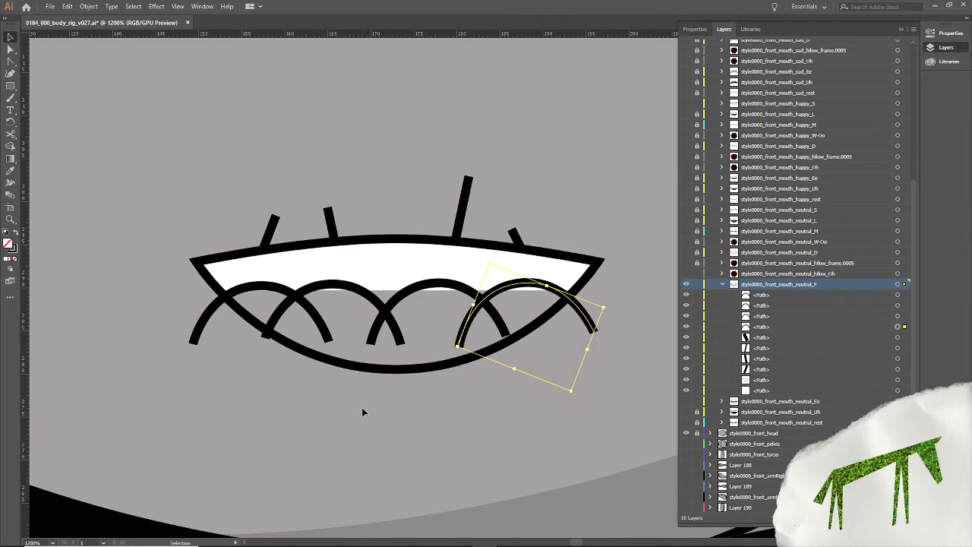
Add two horizontal guides across the mouth and hide the head's grey background shapes.
{"action": "left_click_drag", "start_coordinate": [205, 35], "coordinate": [188, 277]}
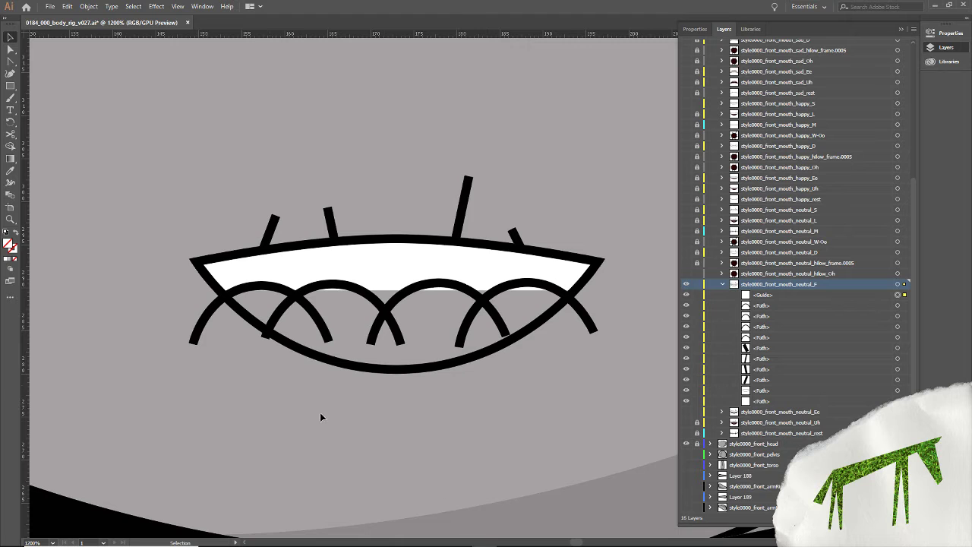
{"action": "left_click", "coordinate": [686, 443]}
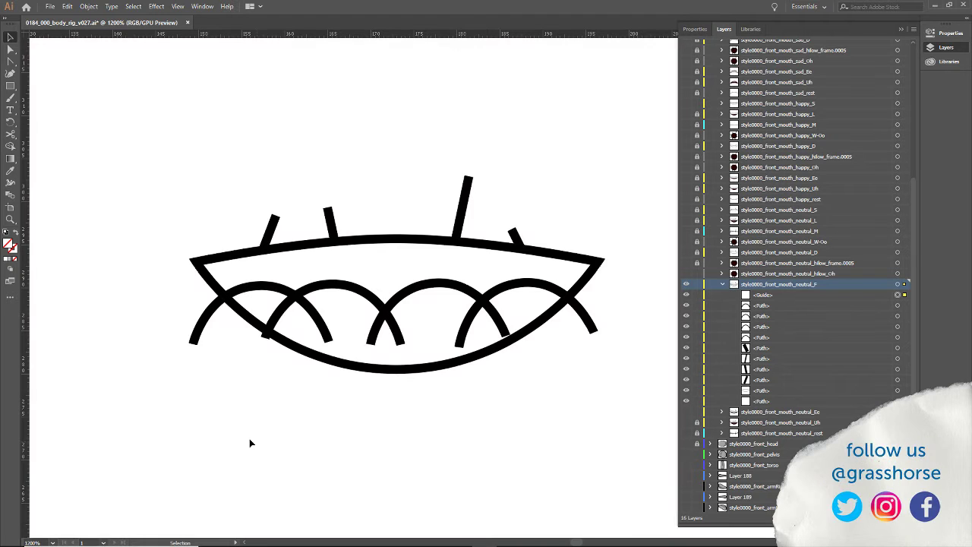
{"action": "left_click_drag", "start_coordinate": [176, 32], "coordinate": [174, 235]}
{"action": "left_click", "coordinate": [896, 305]}
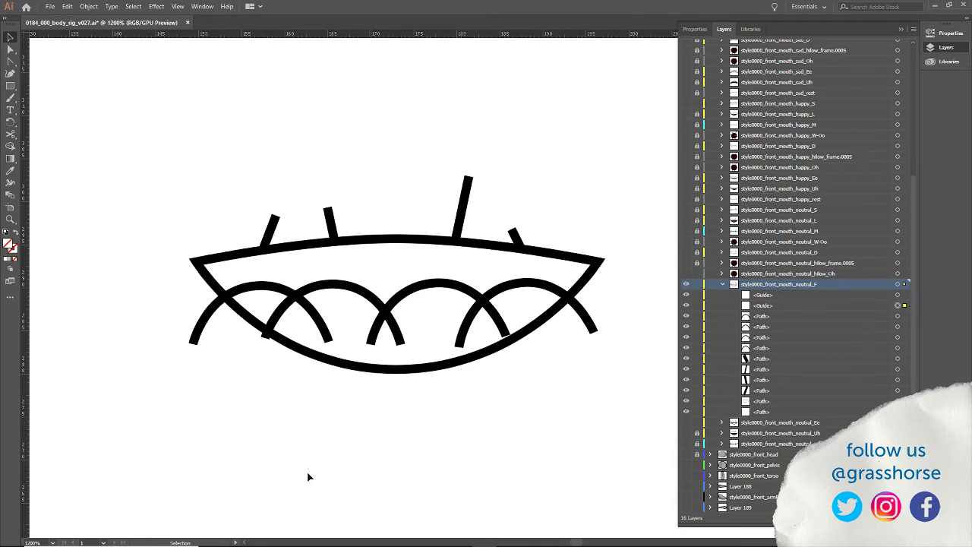
{"action": "key", "text": "ctrl+minus"}
{"action": "key", "text": "ctrl+minus"}
{"action": "key", "text": "ctrl+minus"}
{"action": "key", "text": "ctrl+minus"}
{"action": "key", "text": "ctrl+minus"}
{"action": "key", "text": "ctrl+minus"}
{"action": "key", "text": "ctrl+minus"}
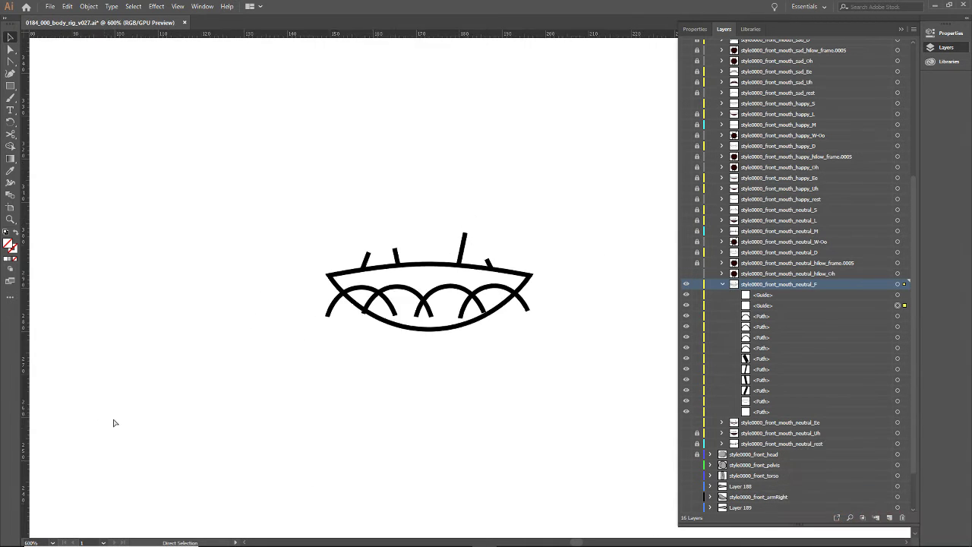
{"action": "key", "text": "ctrl+plus"}
{"action": "key", "text": "ctrl+plus"}
{"action": "key", "text": "ctrl+plus"}
{"action": "key", "text": "ctrl+plus"}
{"action": "key", "text": "ctrl+plus"}
{"action": "key", "text": "ctrl+plus"}
{"action": "key", "text": "ctrl+plus"}
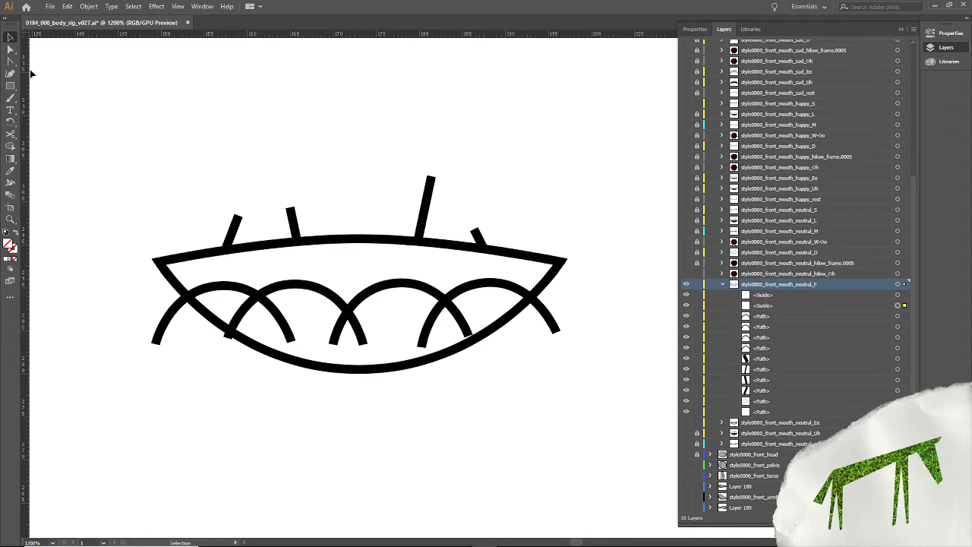
Nudge the leftmost arc further left with the arrow keys.
{"action": "left_click", "coordinate": [154, 343]}
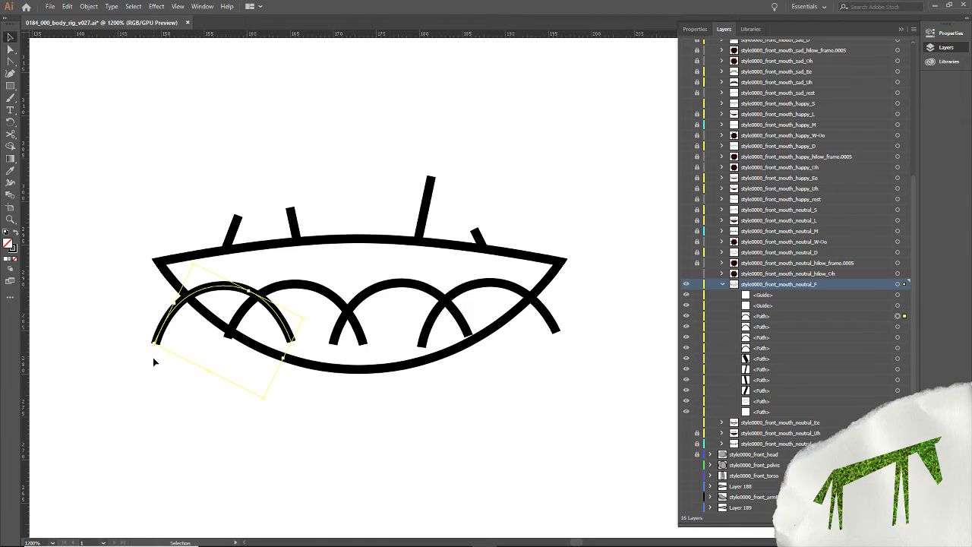
{"action": "key", "text": "shift+Left"}
{"action": "key", "text": "shift+Right"}
{"action": "key", "text": "Left"}
{"action": "key", "text": "Left"}
{"action": "key", "text": "Right"}
{"action": "key", "text": "Left"}
{"action": "left_click", "coordinate": [296, 438]}
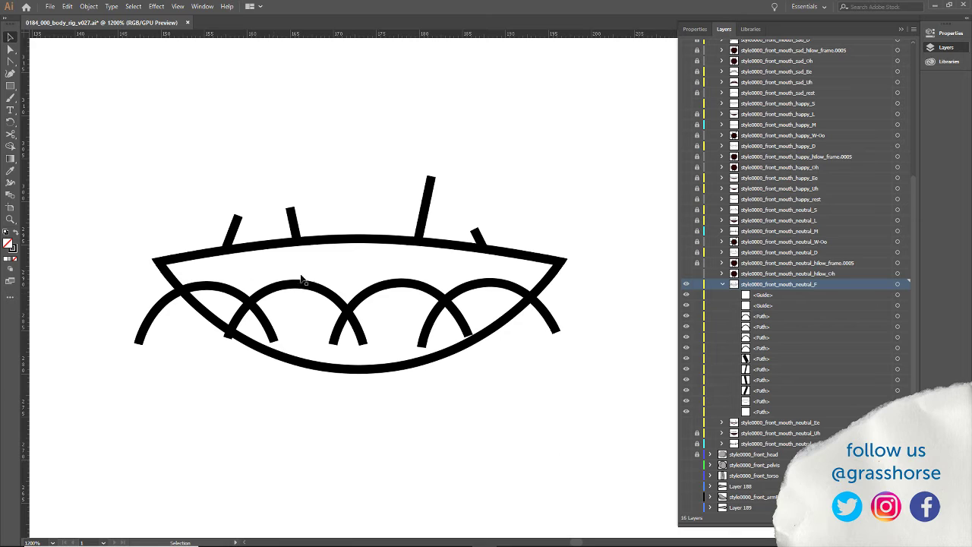
Cut the middle arc where it crosses another and delete its small cut-off piece.
{"action": "left_click", "coordinate": [685, 347]}
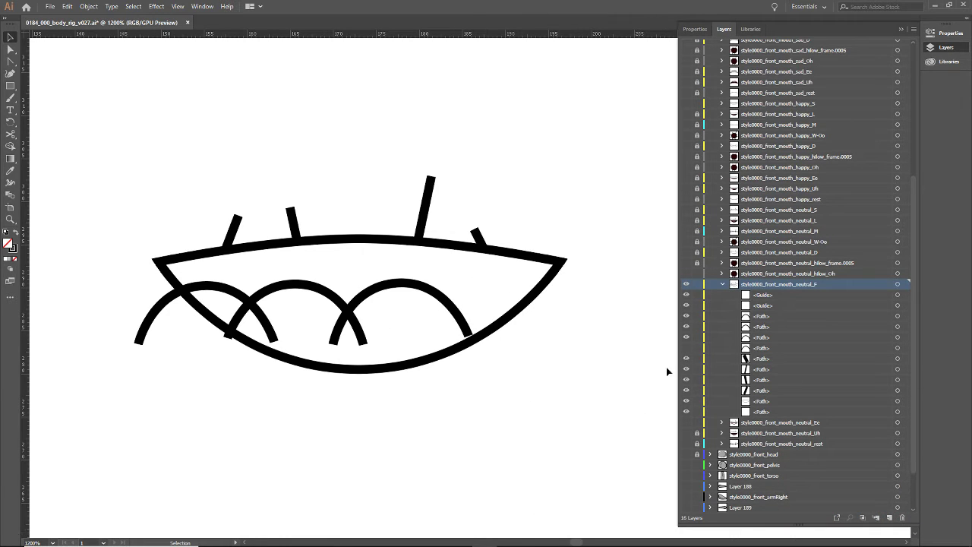
{"action": "left_click", "coordinate": [685, 347]}
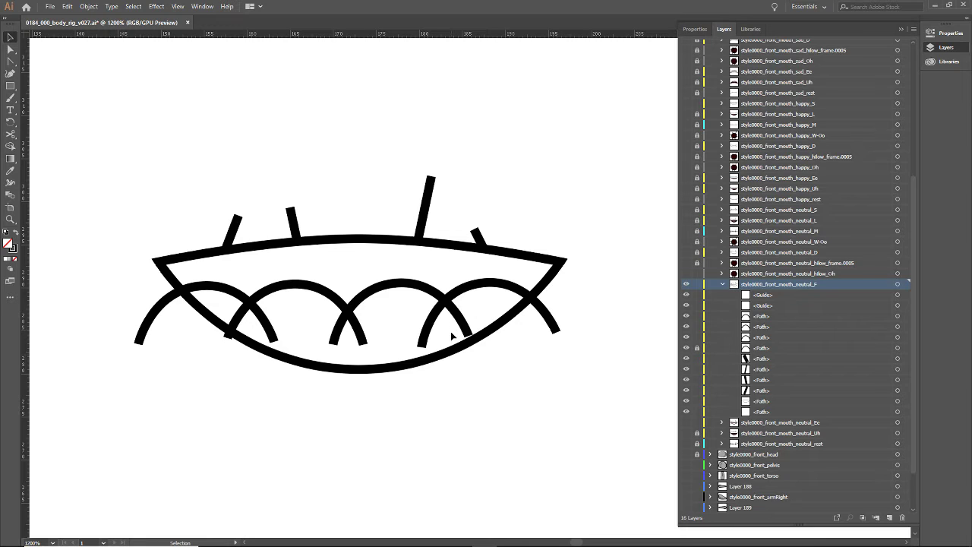
{"action": "key", "text": "c"}
{"action": "left_click", "coordinate": [445, 299]}
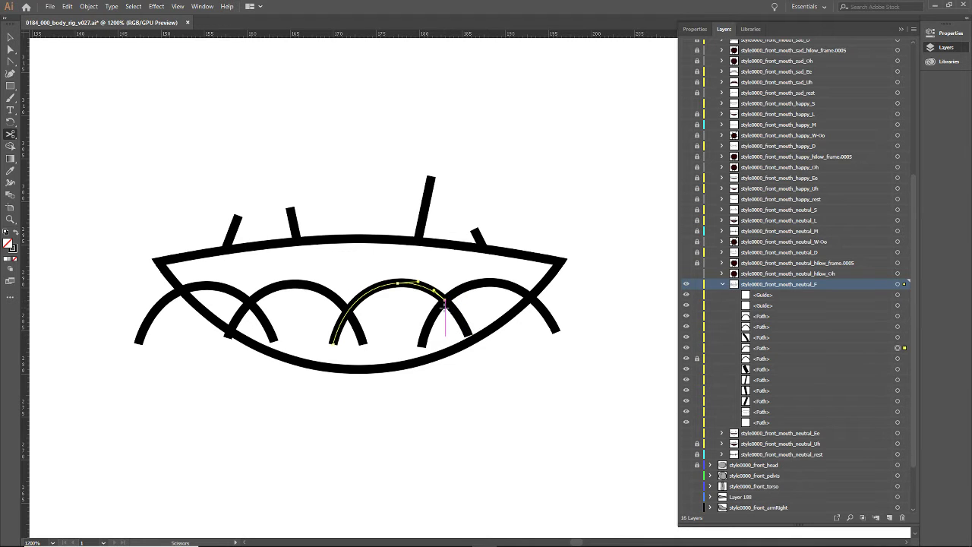
{"action": "key", "text": "v"}
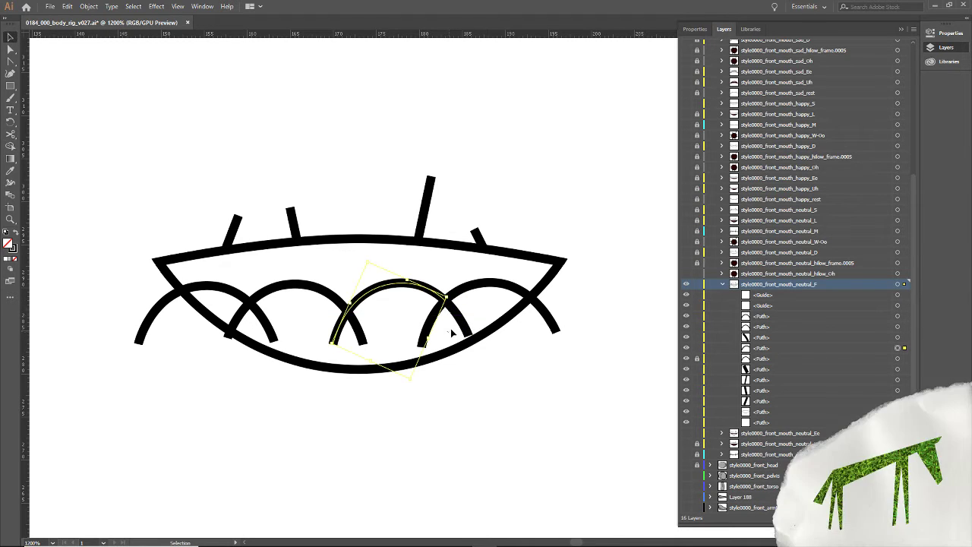
{"action": "left_click", "coordinate": [459, 319]}
{"action": "key", "text": "Delete"}
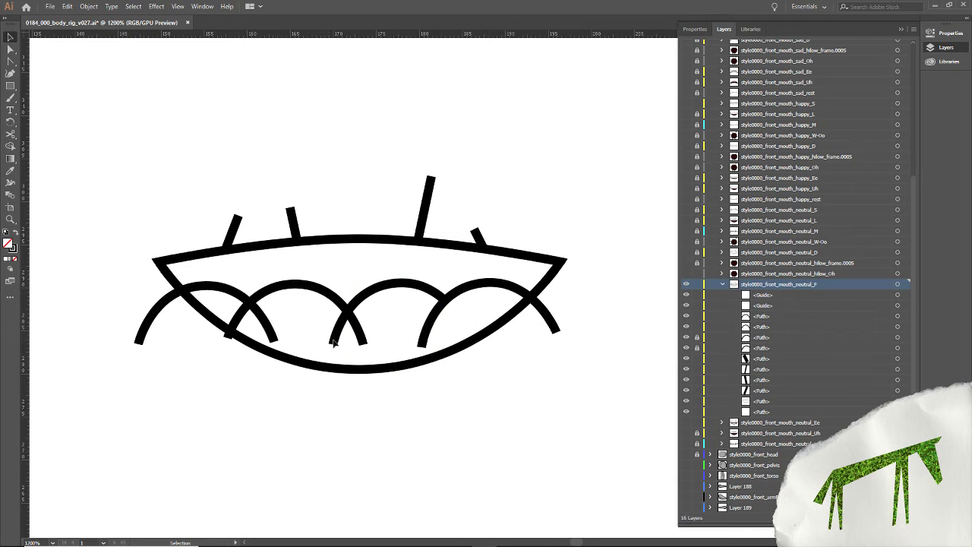
Cut the next two arcs to the left at their intersections and delete the leftover pieces.
{"action": "key", "text": "c"}
{"action": "left_click", "coordinate": [348, 309]}
{"action": "key", "text": "v"}
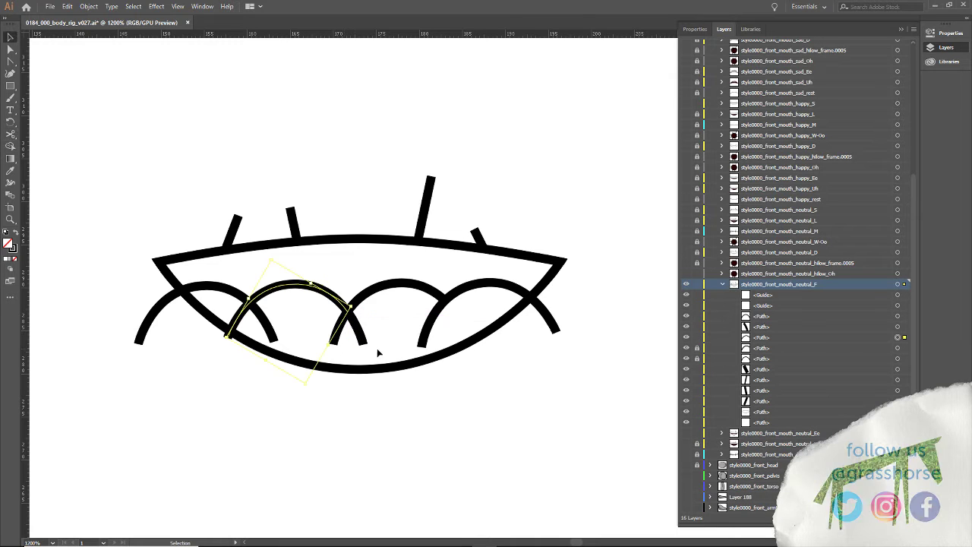
{"action": "left_click", "coordinate": [338, 325]}
{"action": "key", "text": "Delete"}
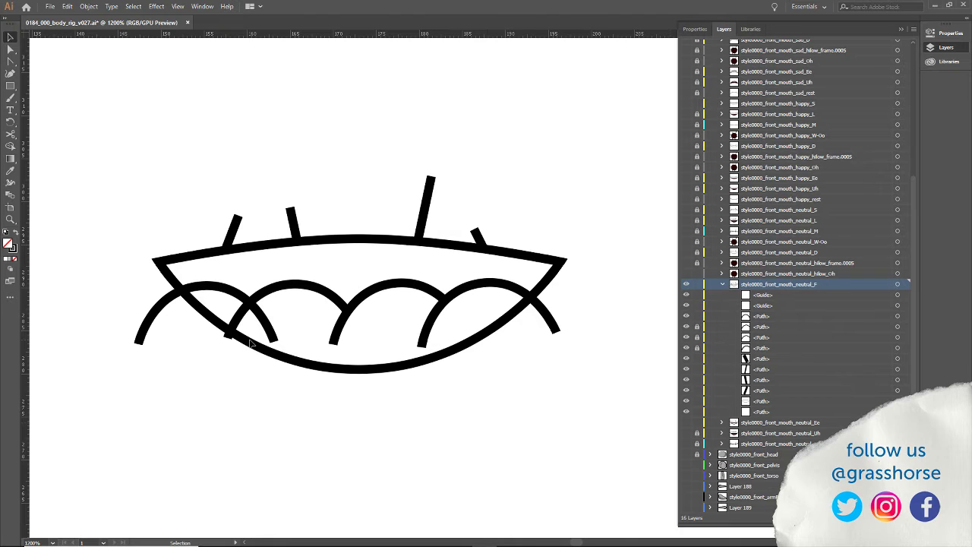
{"action": "key", "text": "c"}
{"action": "left_click", "coordinate": [250, 300]}
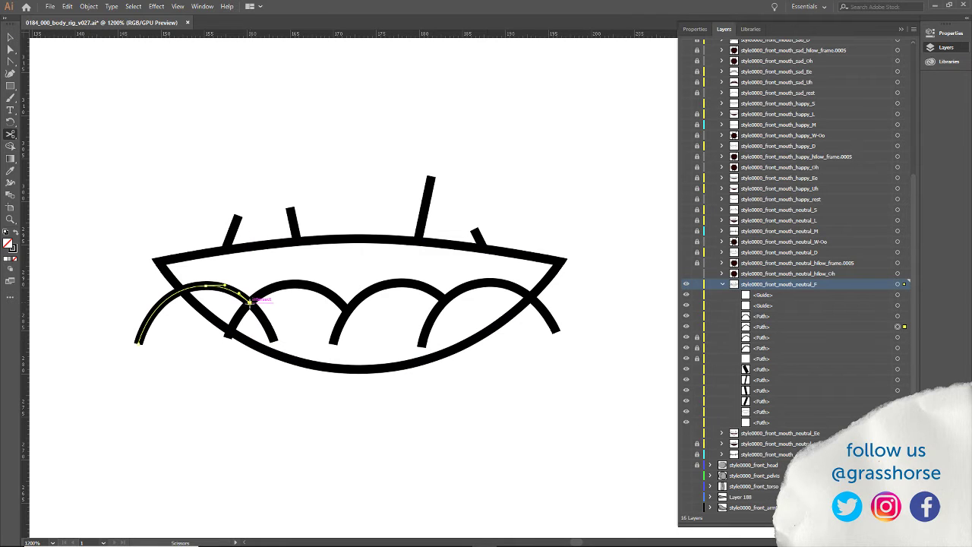
{"action": "key", "text": "v"}
{"action": "left_click_drag", "start_coordinate": [283, 319], "coordinate": [255, 343]}
{"action": "key", "text": "Delete"}
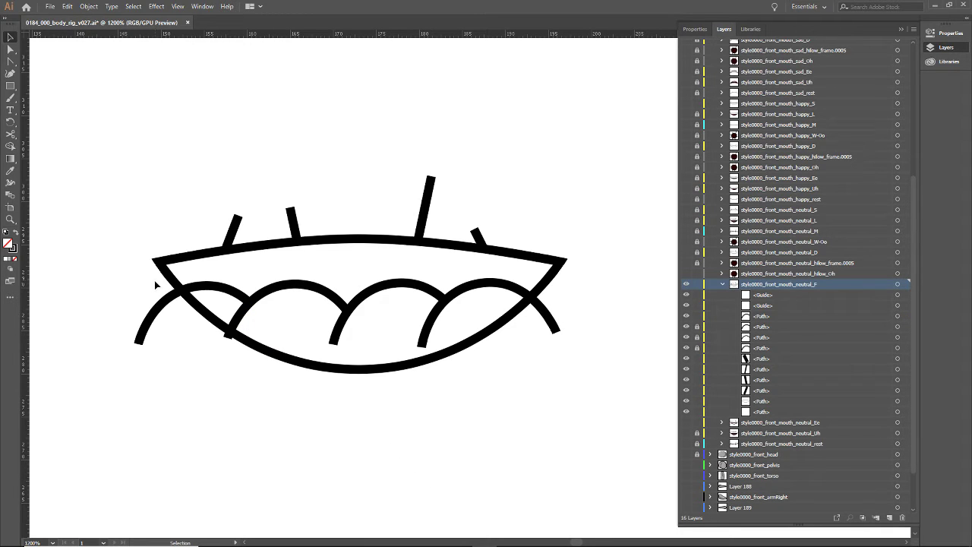
Trim the leftmost arc at the mouth outline and delete the stray right arc end.
{"action": "key", "text": "c"}
{"action": "left_click", "coordinate": [161, 304]}
{"action": "key", "text": "v"}
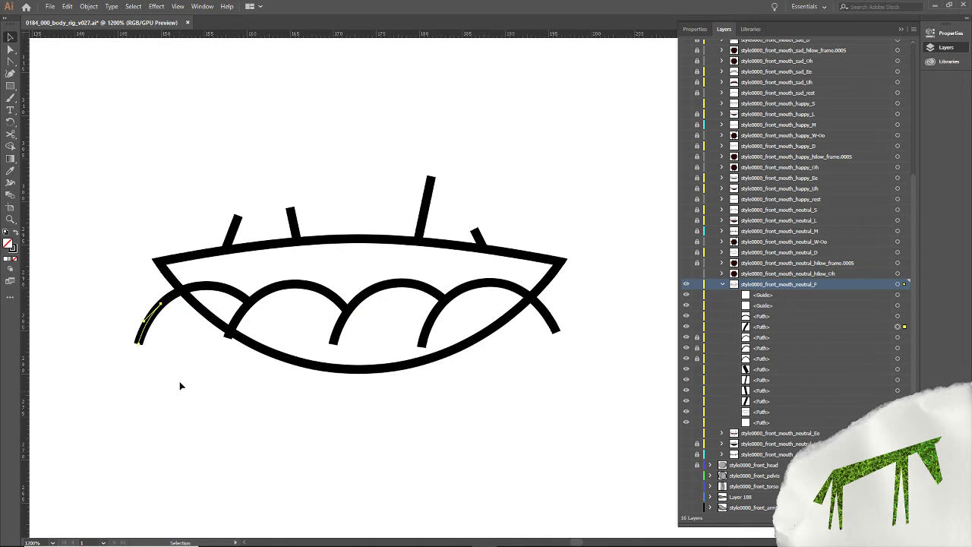
{"action": "left_click_drag", "start_coordinate": [109, 312], "coordinate": [161, 354]}
{"action": "key", "text": "Delete"}
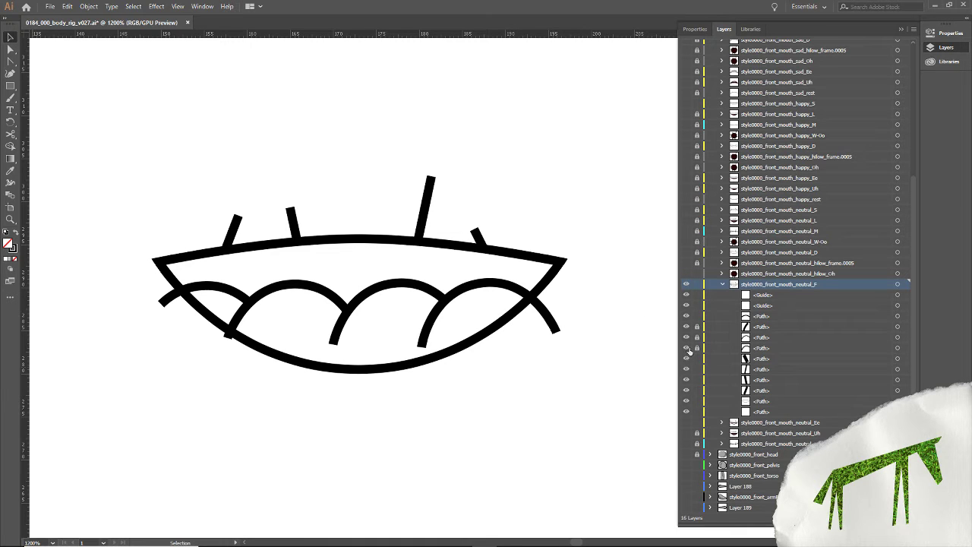
{"action": "key", "text": "c"}
{"action": "left_click", "coordinate": [544, 310]}
{"action": "key", "text": "v"}
{"action": "left_click", "coordinate": [554, 331]}
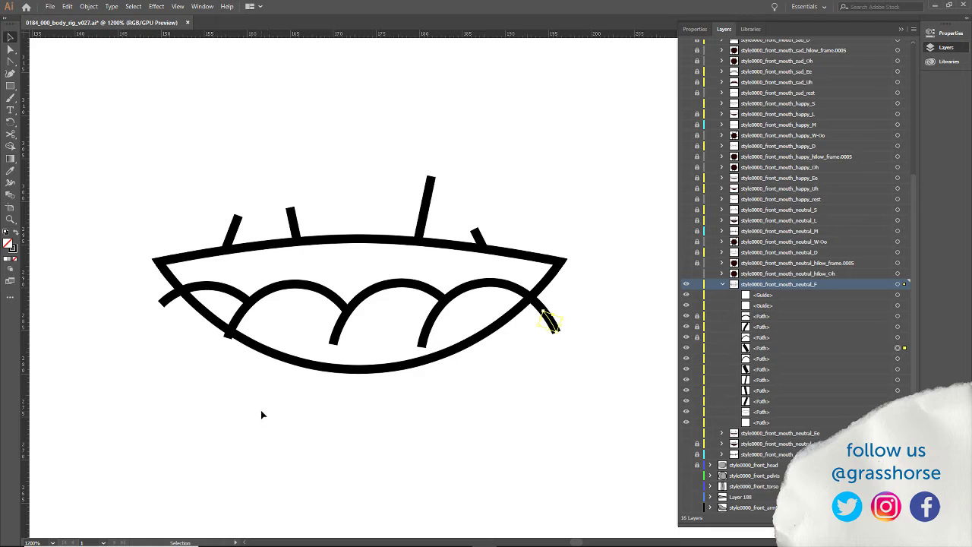
{"action": "key", "text": "Delete"}
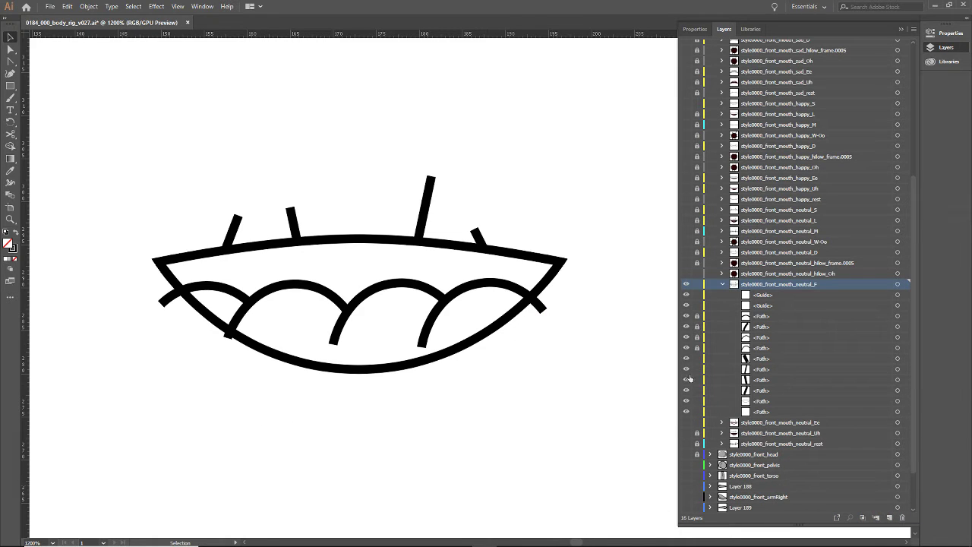
Cut the mouth outline at both intersections, delete its lower curve, and show the head artwork.
{"action": "key", "text": "c"}
{"action": "left_click", "coordinate": [529, 296]}
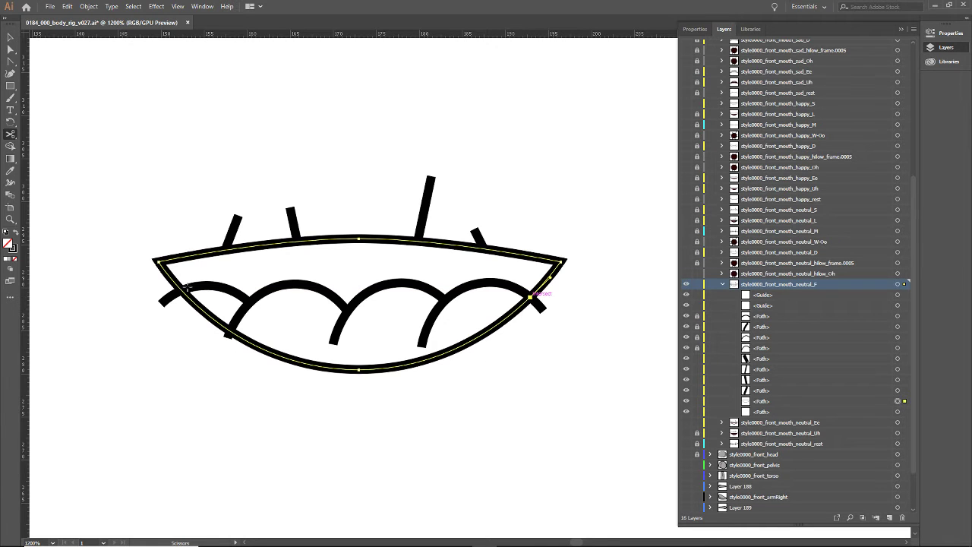
{"action": "left_click", "coordinate": [182, 290]}
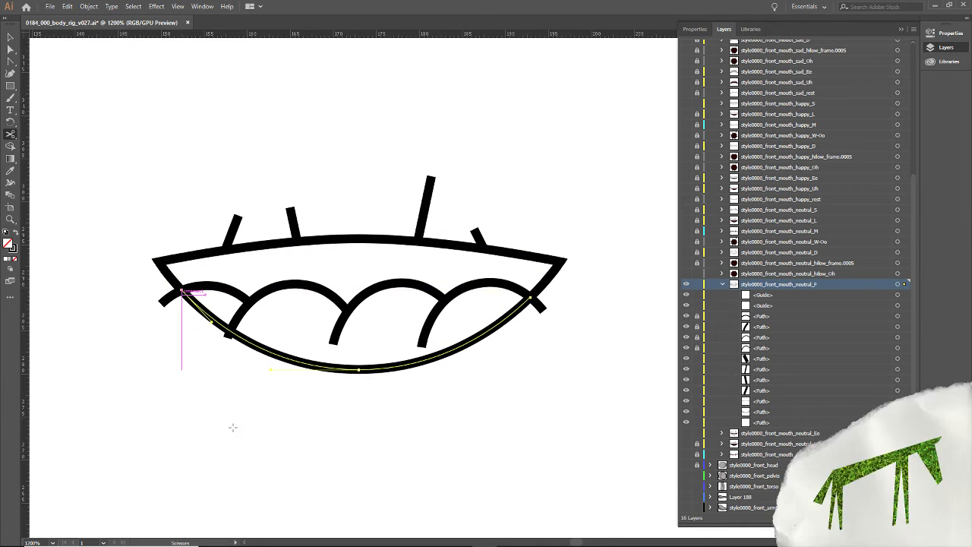
{"action": "key", "text": "v"}
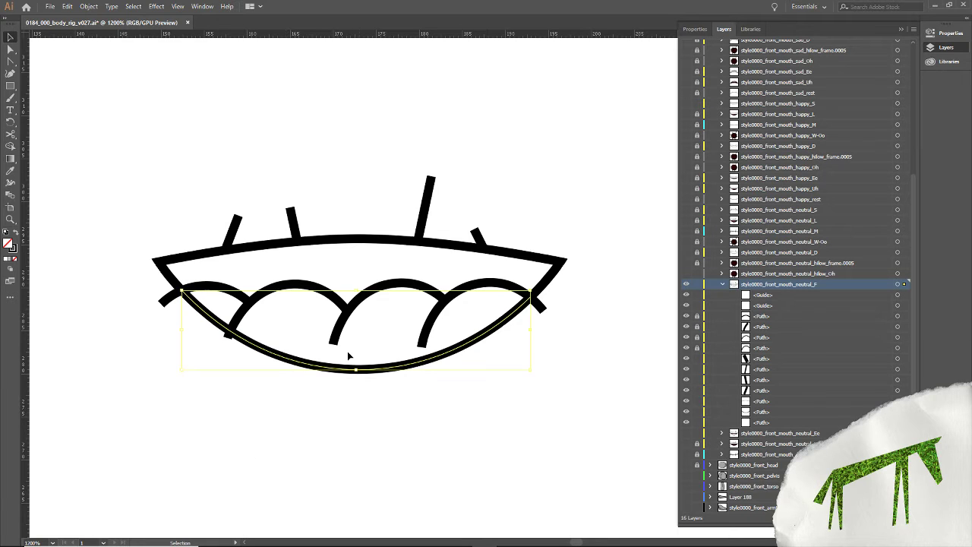
{"action": "key", "text": "Delete"}
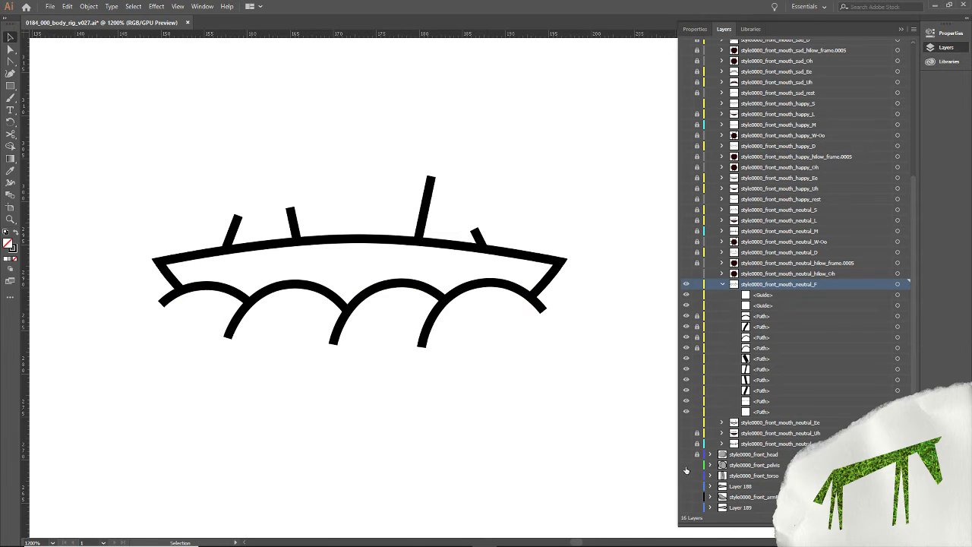
{"action": "left_click", "coordinate": [686, 423]}
{"action": "left_click", "coordinate": [686, 423]}
{"action": "left_click", "coordinate": [686, 454]}
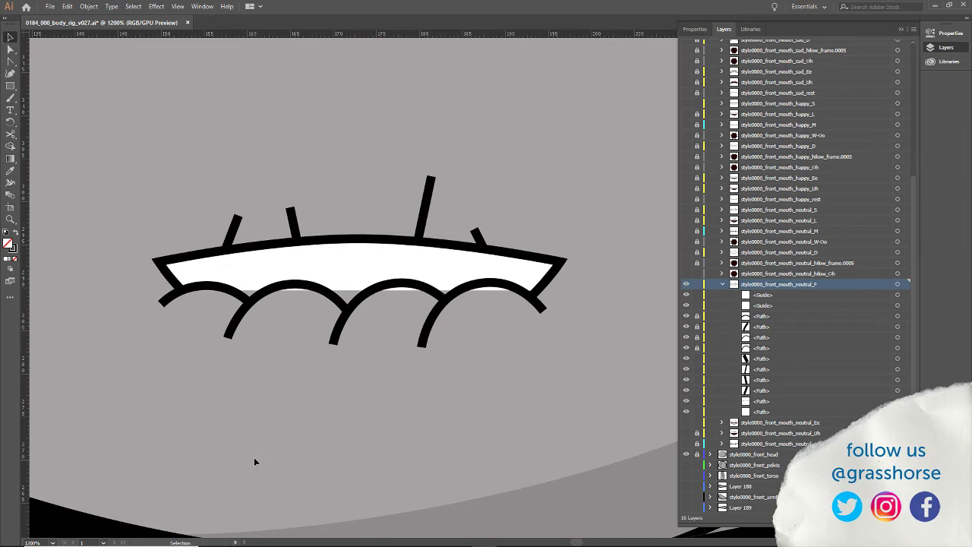
Add anchor points along the white mouth shape's bottom edge and move them onto the arc junctions.
{"action": "left_click", "coordinate": [10, 50]}
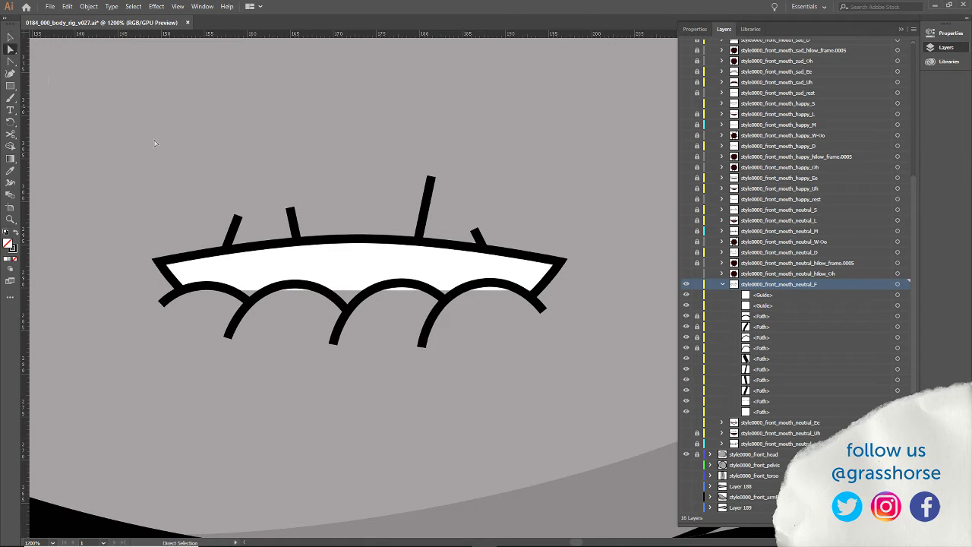
{"action": "left_click", "coordinate": [370, 267]}
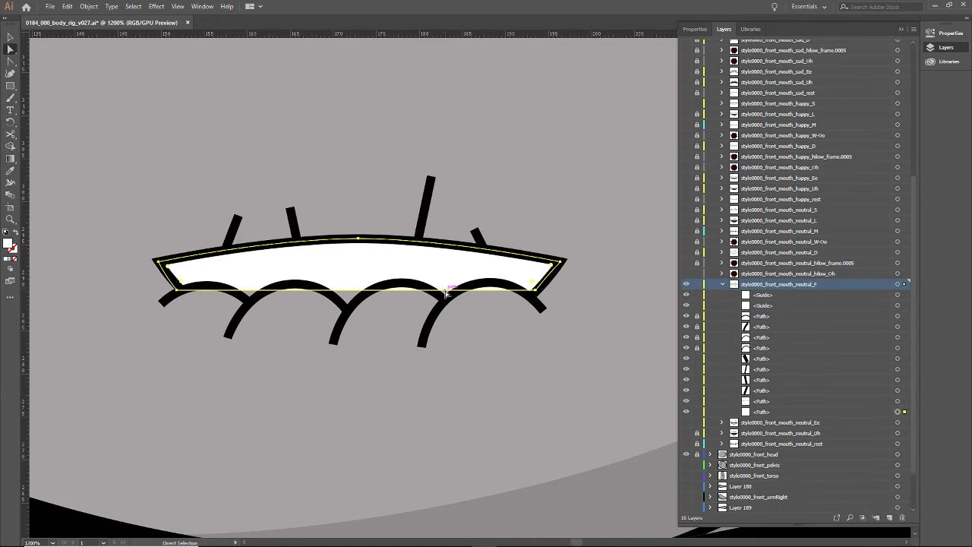
{"action": "key", "text": "plus"}
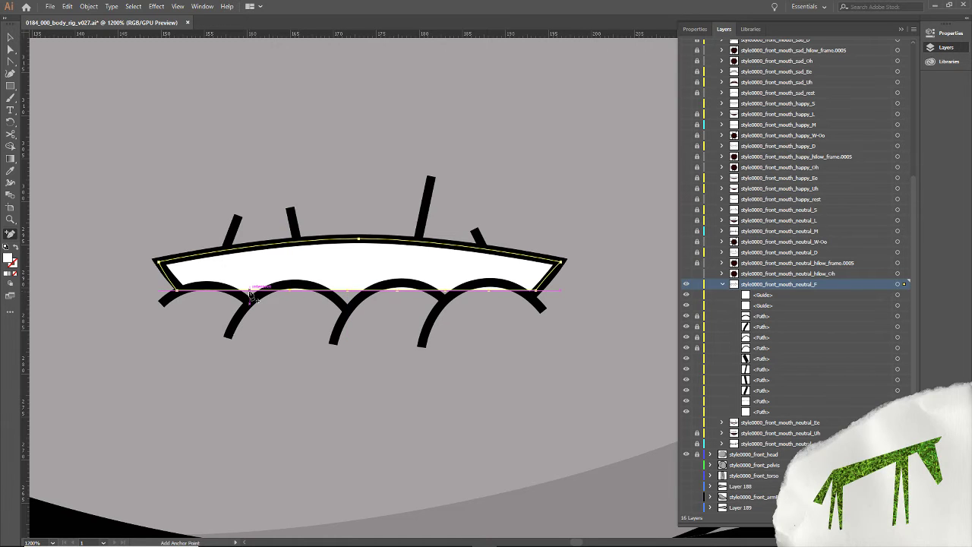
{"action": "left_click", "coordinate": [206, 291]}
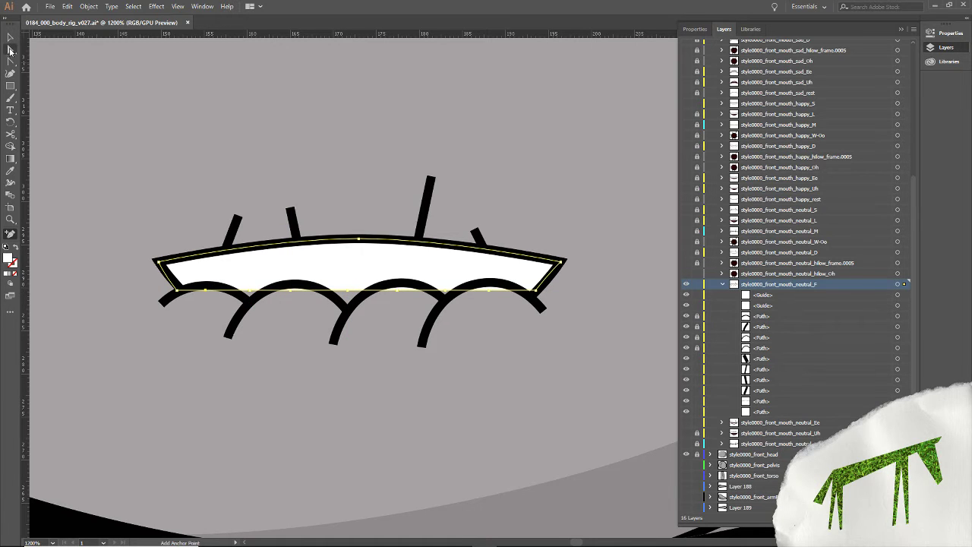
{"action": "left_click", "coordinate": [9, 49]}
{"action": "mouse_move", "coordinate": [298, 295]}
{"action": "left_mouse_down"}
{"action": "mouse_move", "coordinate": [289, 278]}
{"action": "mouse_move", "coordinate": [293, 293]}
{"action": "left_mouse_up"}
{"action": "left_click_drag", "start_coordinate": [206, 294], "coordinate": [344, 308]}
{"action": "left_click_drag", "start_coordinate": [397, 291], "coordinate": [446, 302]}
{"action": "left_click", "coordinate": [486, 288]}
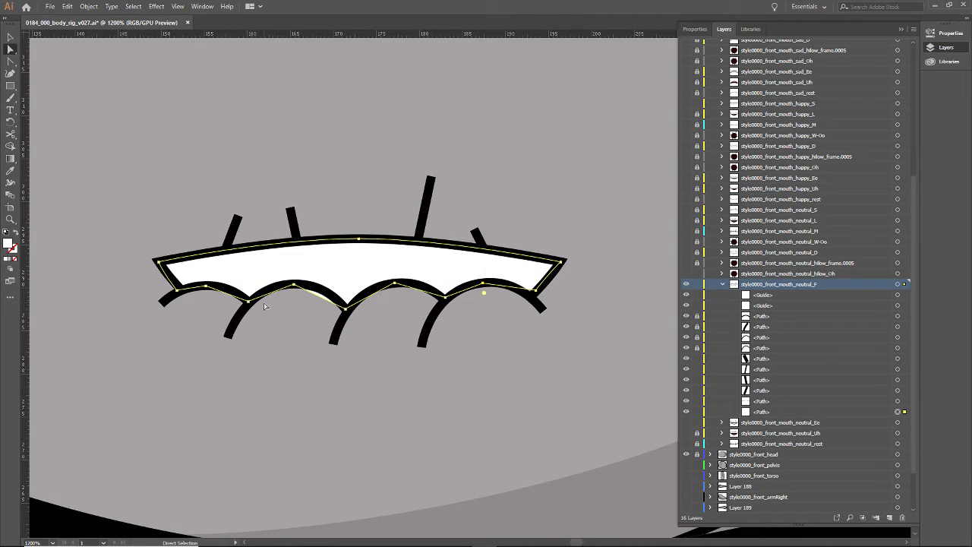
Toggle pixel snapping, curve the lower-edge segments to follow the arcs, then deselect the shape.
{"action": "key", "text": "v"}
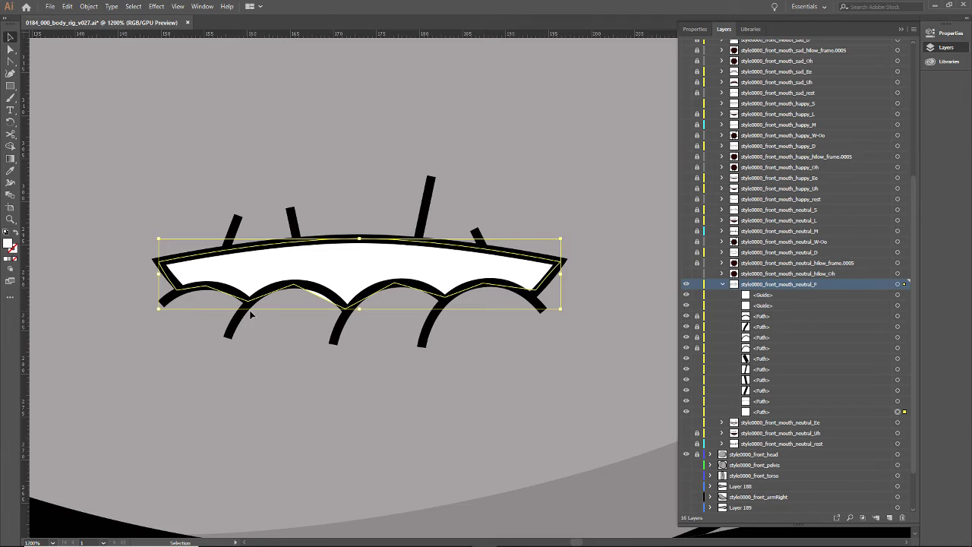
{"action": "key", "text": "alt+v"}
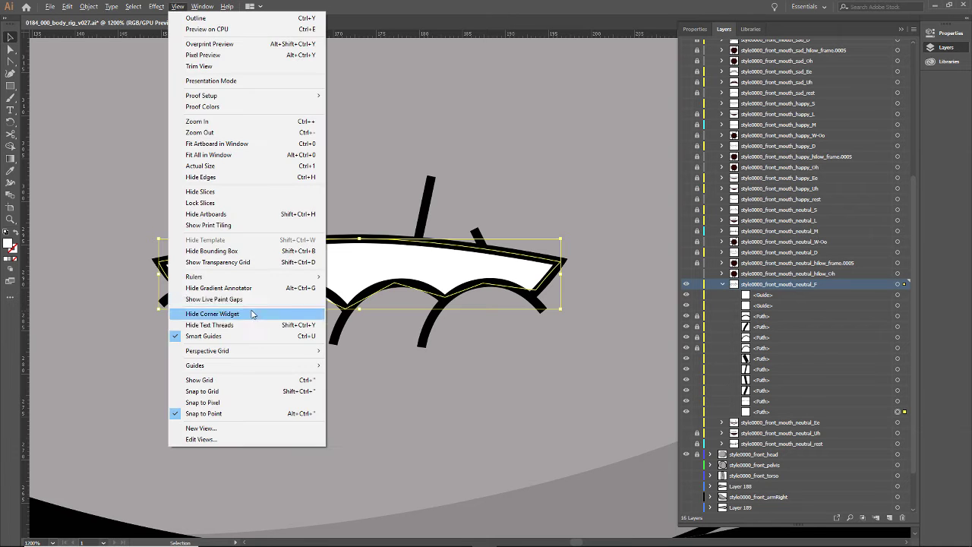
{"action": "left_click", "coordinate": [307, 402]}
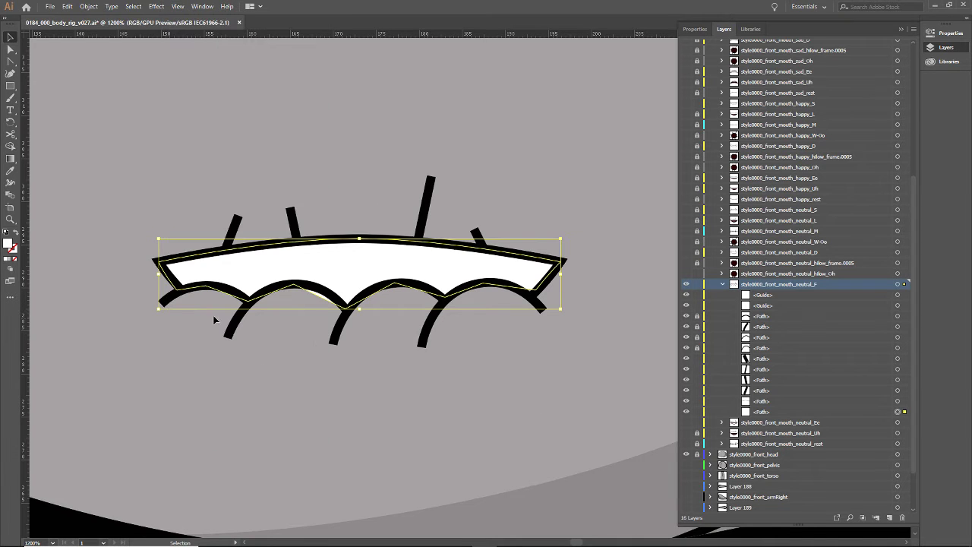
{"action": "left_click", "coordinate": [11, 49]}
{"action": "key", "text": "shift+c"}
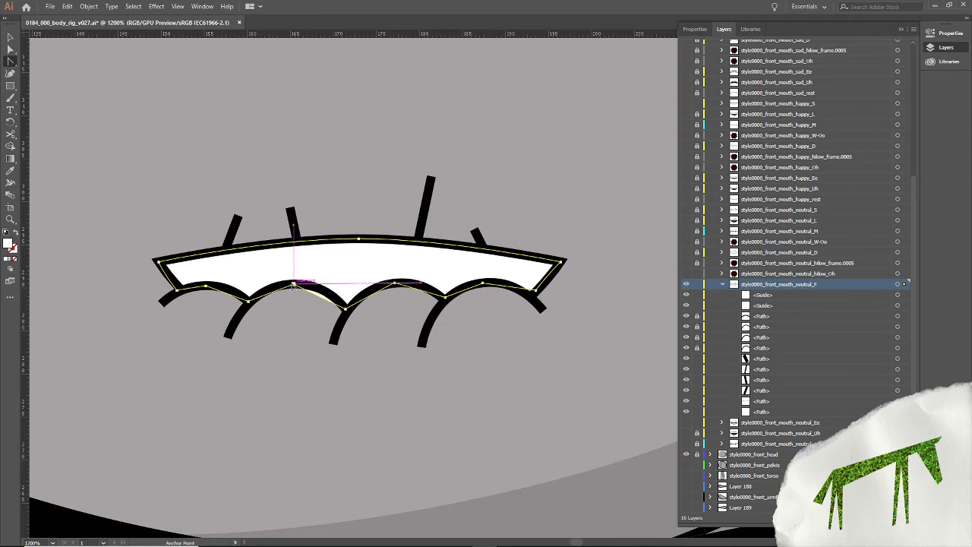
{"action": "left_click_drag", "start_coordinate": [293, 284], "coordinate": [180, 288]}
{"action": "left_click_drag", "start_coordinate": [390, 282], "coordinate": [366, 287]}
{"action": "left_click_drag", "start_coordinate": [490, 281], "coordinate": [454, 287]}
{"action": "left_click", "coordinate": [10, 48]}
{"action": "left_click_drag", "start_coordinate": [550, 303], "coordinate": [489, 360]}
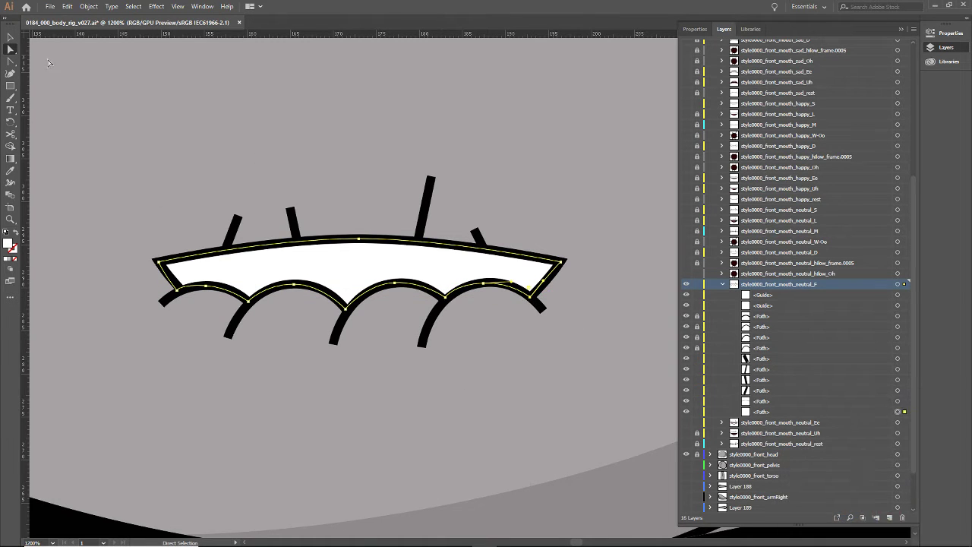
{"action": "key", "text": "v"}
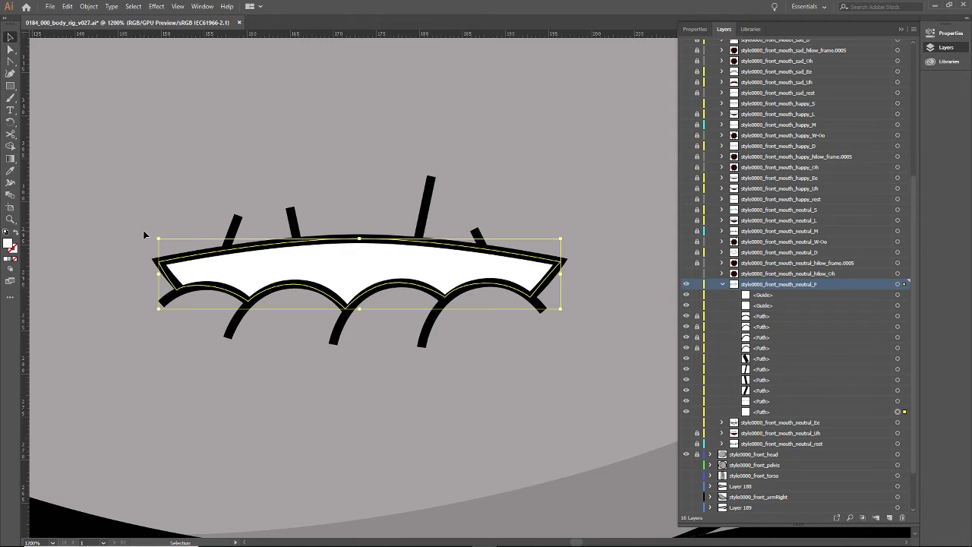
{"action": "left_click", "coordinate": [232, 474]}
Zoom out to view the reshaped mouth on the whole head, zoom back in, and collapse the neutral_F layer.
{"action": "key", "text": "a"}
{"action": "key", "text": "ctrl+minus"}
{"action": "key", "text": "ctrl+minus"}
{"action": "key", "text": "ctrl+minus"}
{"action": "key", "text": "ctrl+minus"}
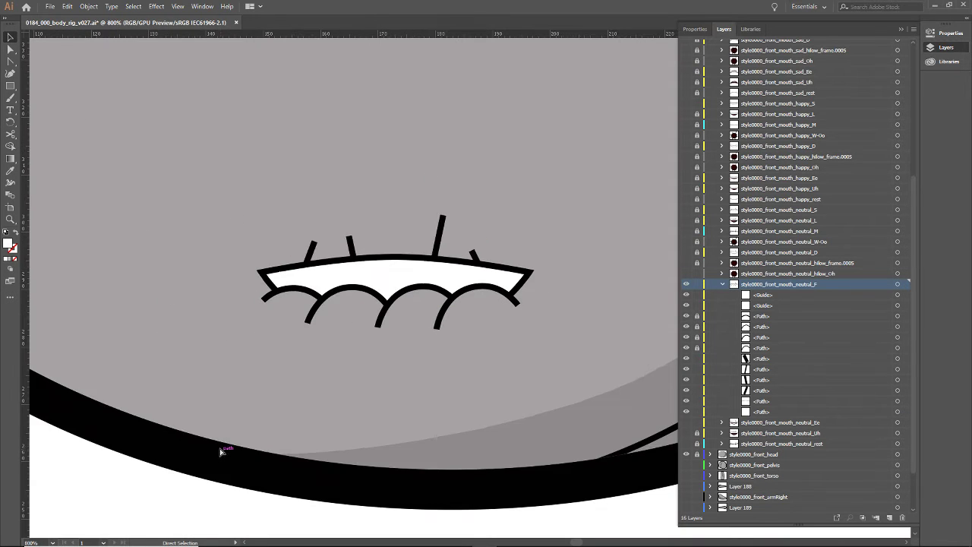
{"action": "key", "text": "v"}
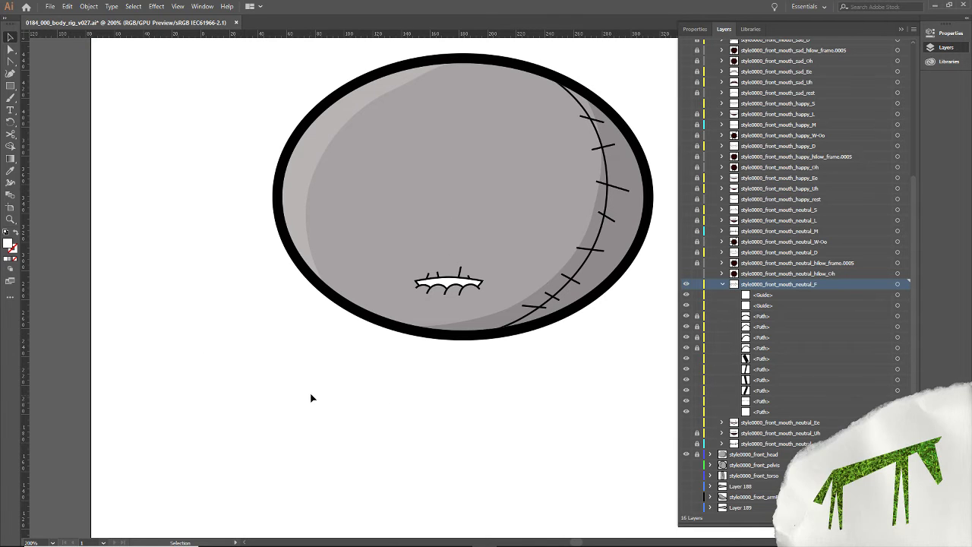
{"action": "key", "text": "a"}
{"action": "key", "text": "ctrl+plus"}
{"action": "key", "text": "ctrl+plus"}
{"action": "key", "text": "ctrl+plus"}
{"action": "key", "text": "v"}
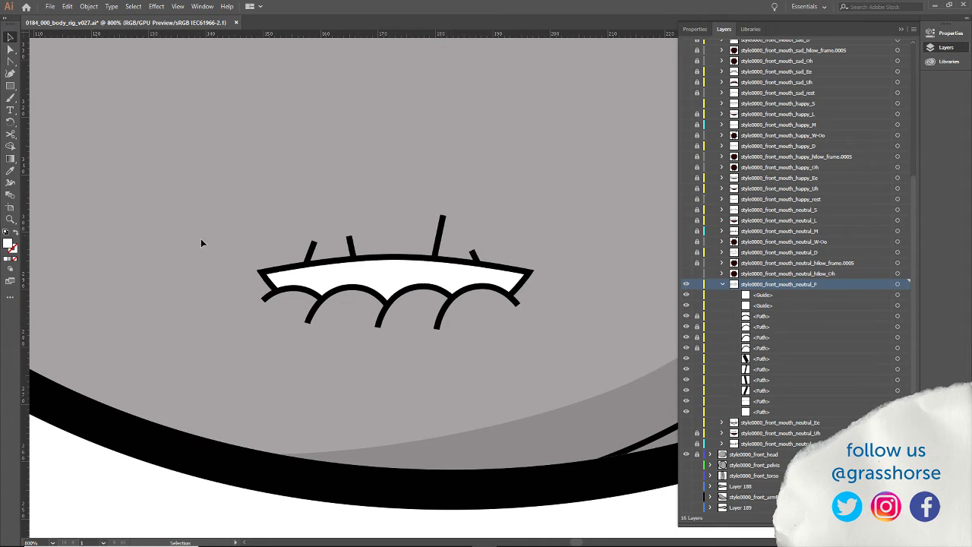
{"action": "key", "text": "ctrl+minus"}
{"action": "key", "text": "ctrl+minus"}
{"action": "key", "text": "ctrl+minus"}
{"action": "key", "text": "ctrl+minus"}
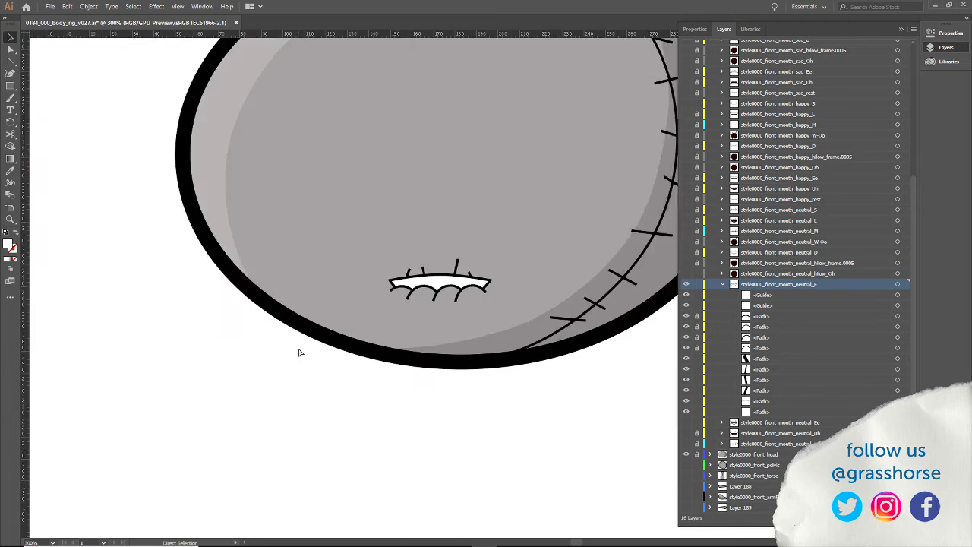
{"action": "key", "text": "ctrl+plus"}
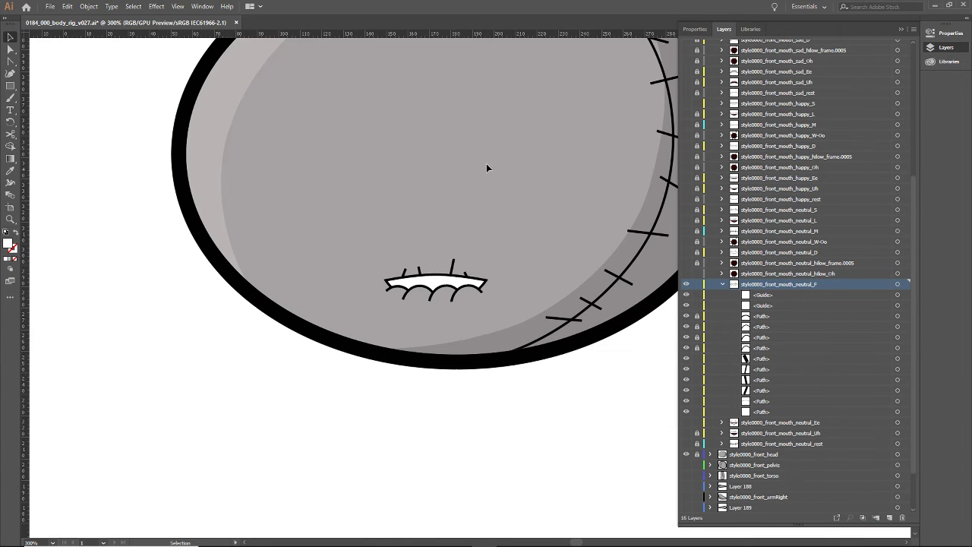
{"action": "left_click", "coordinate": [722, 284]}
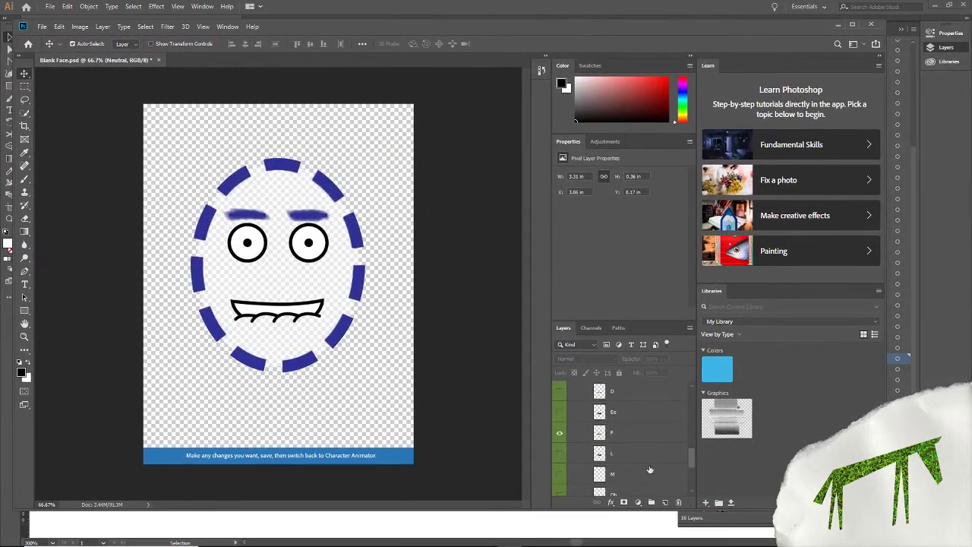
In Photoshop's Layers panel, hide the R mouth layer, collapse the Aa group, and hide the F mouth layer.
{"action": "scroll", "coordinate": [636, 406], "scroll_direction": "down", "scroll_amount": 5}
{"action": "left_click", "coordinate": [558, 404]}
{"action": "scroll", "coordinate": [608, 445], "scroll_direction": "up", "scroll_amount": 4}
{"action": "scroll", "coordinate": [608, 445], "scroll_direction": "down", "scroll_amount": 3}
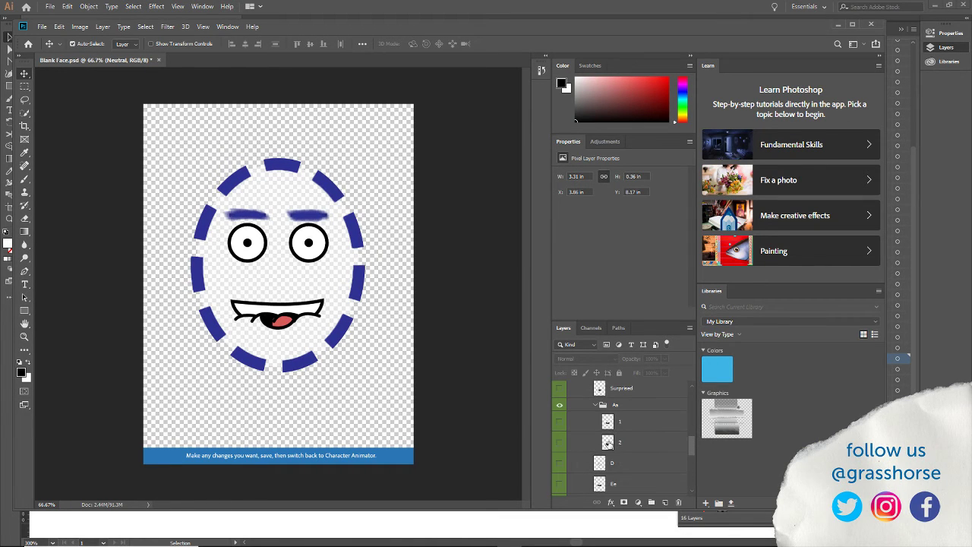
{"action": "left_click", "coordinate": [594, 406]}
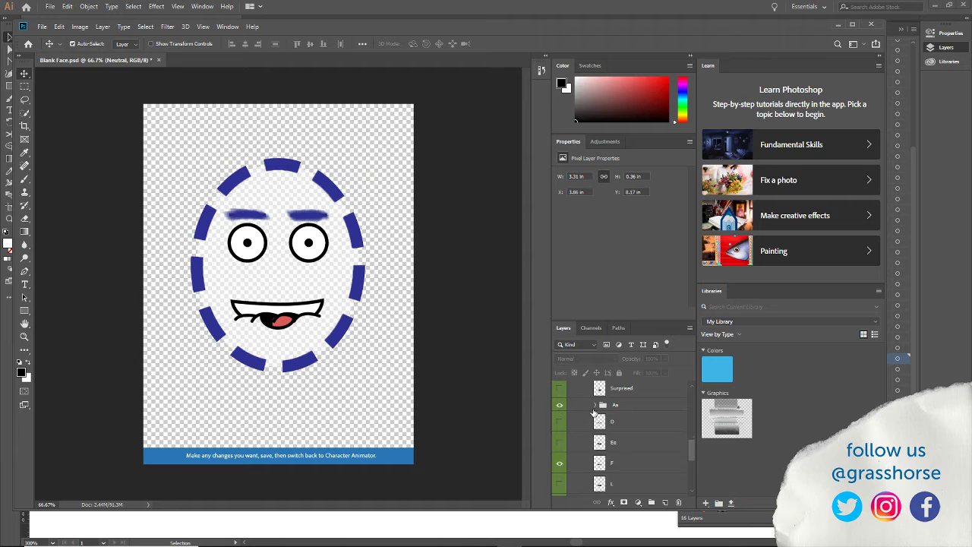
{"action": "left_click", "coordinate": [559, 467]}
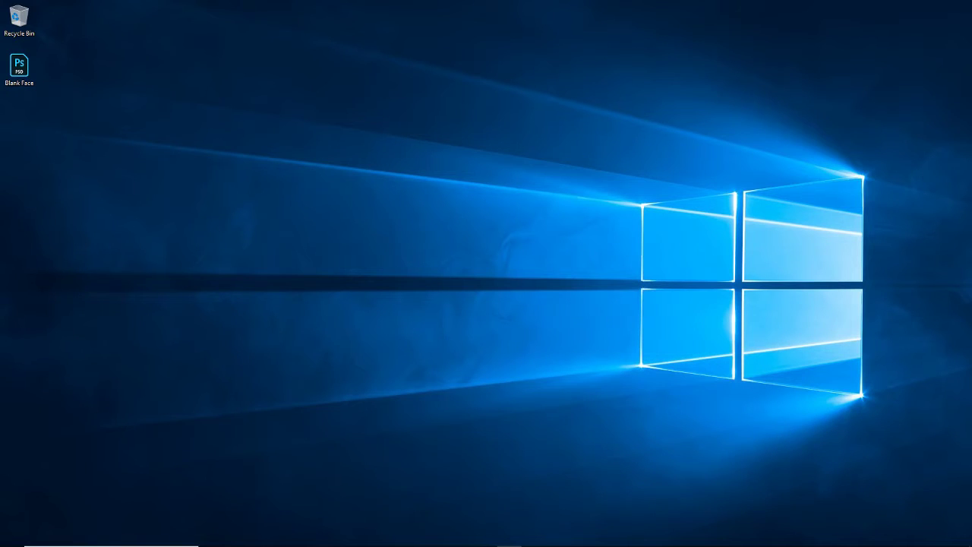
Back in Illustrator, hide the neutral_F mouth and show and select the neutral_hllow_Oh mouth layer.
{"action": "mouse_move", "coordinate": [497, 542]}
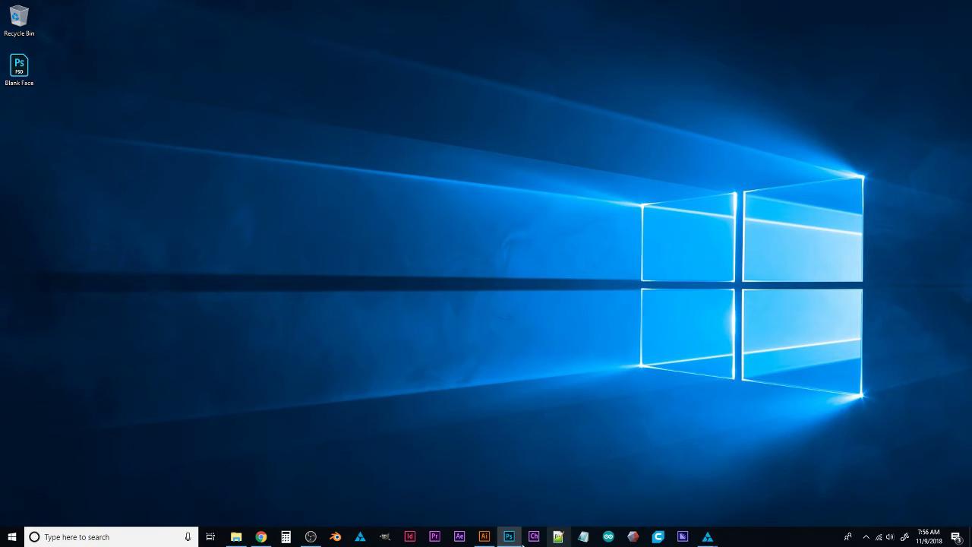
{"action": "left_click", "coordinate": [484, 537]}
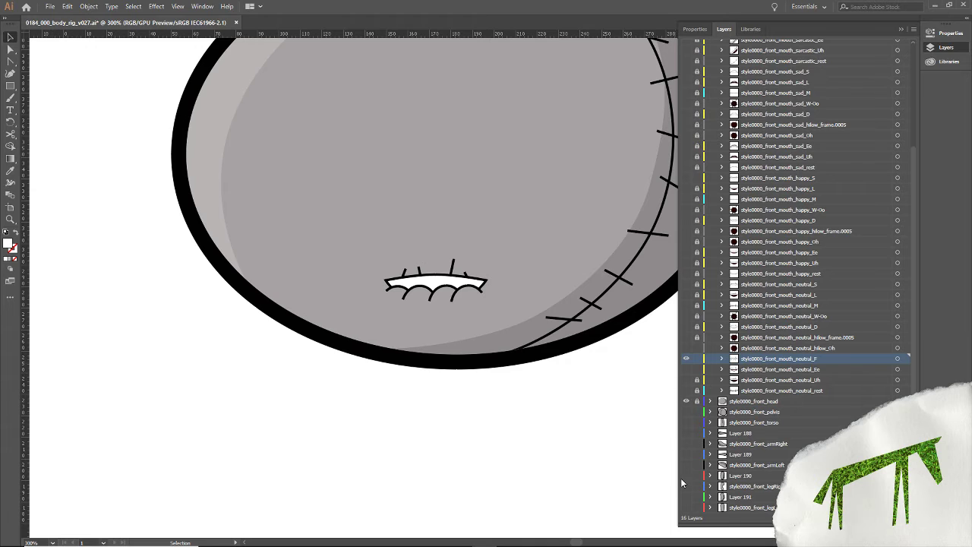
{"action": "left_click", "coordinate": [686, 359]}
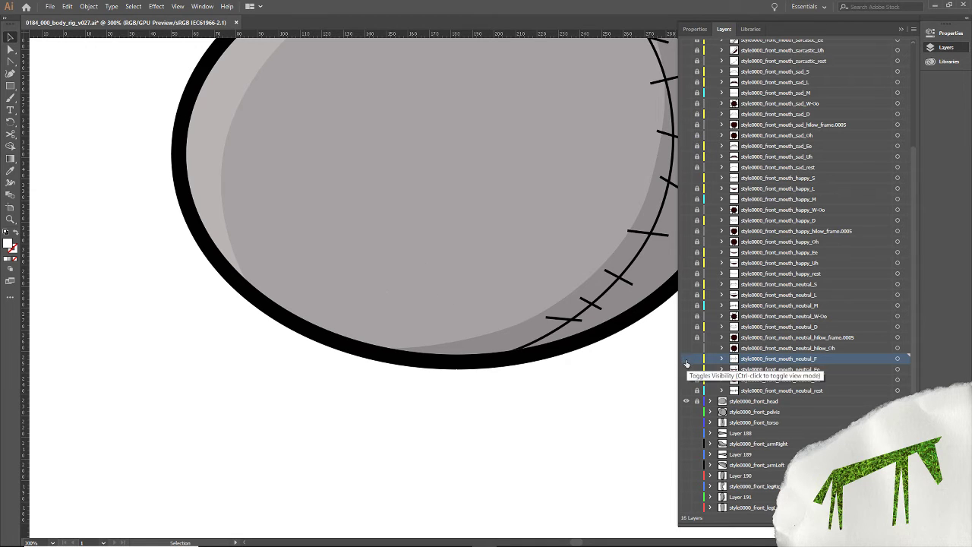
{"action": "left_click", "coordinate": [687, 338]}
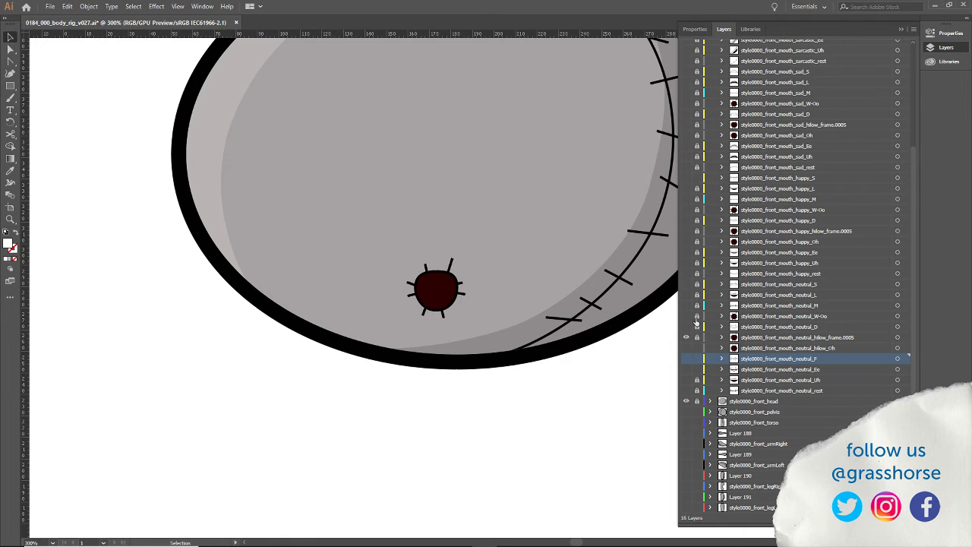
{"action": "left_click", "coordinate": [778, 338]}
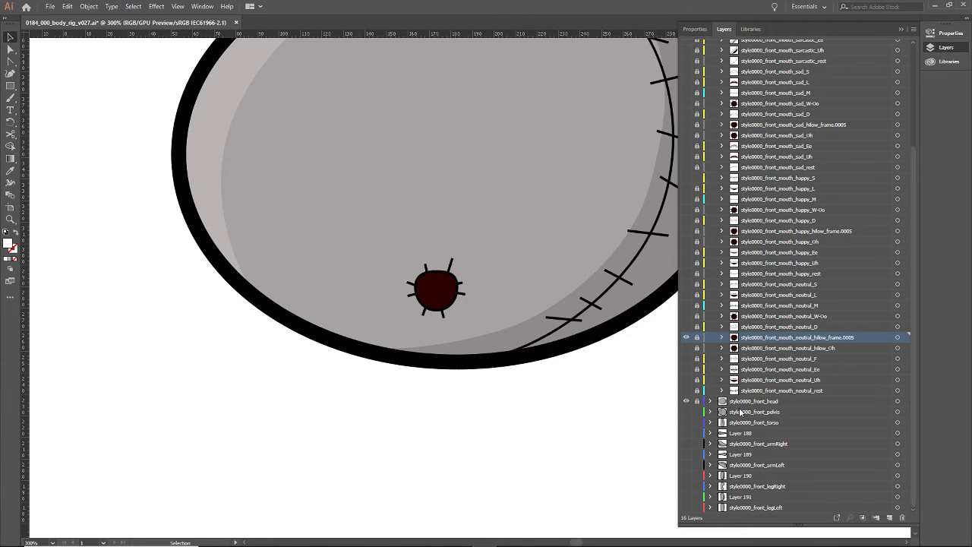
Rename the layer to style0000_front_mouth_neutral_Oh and select the mouth frame .0005 layer.
{"action": "double_click", "coordinate": [820, 352]}
{"action": "left_click", "coordinate": [825, 347]}
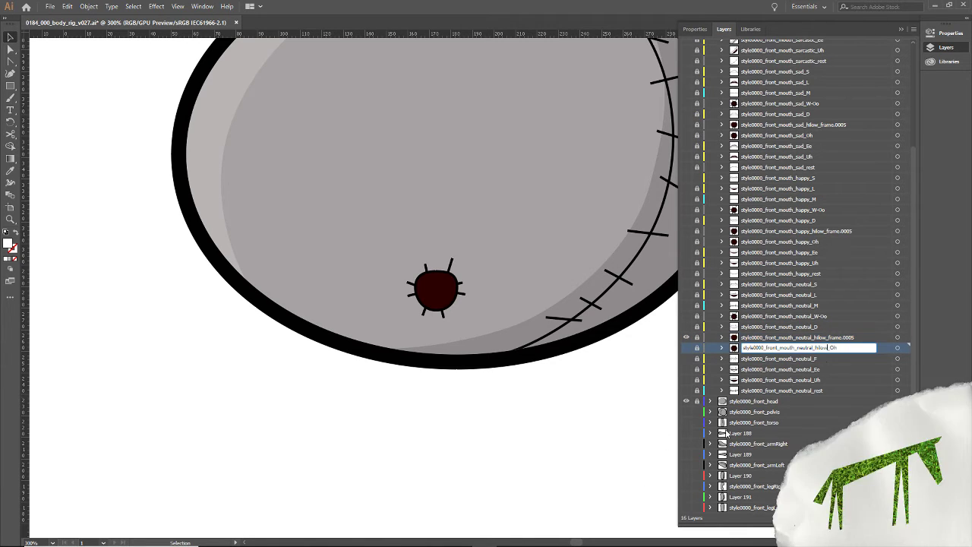
{"action": "key", "text": "BackSpace"}
{"action": "key", "text": "BackSpace"}
{"action": "key", "text": "BackSpace"}
{"action": "key", "text": "BackSpace"}
{"action": "key", "text": "Return"}
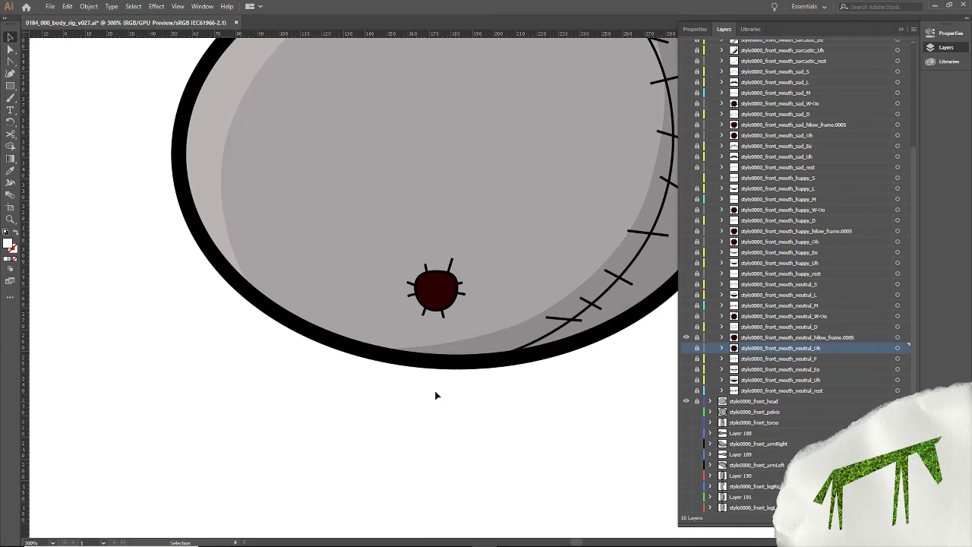
{"action": "left_click", "coordinate": [752, 338]}
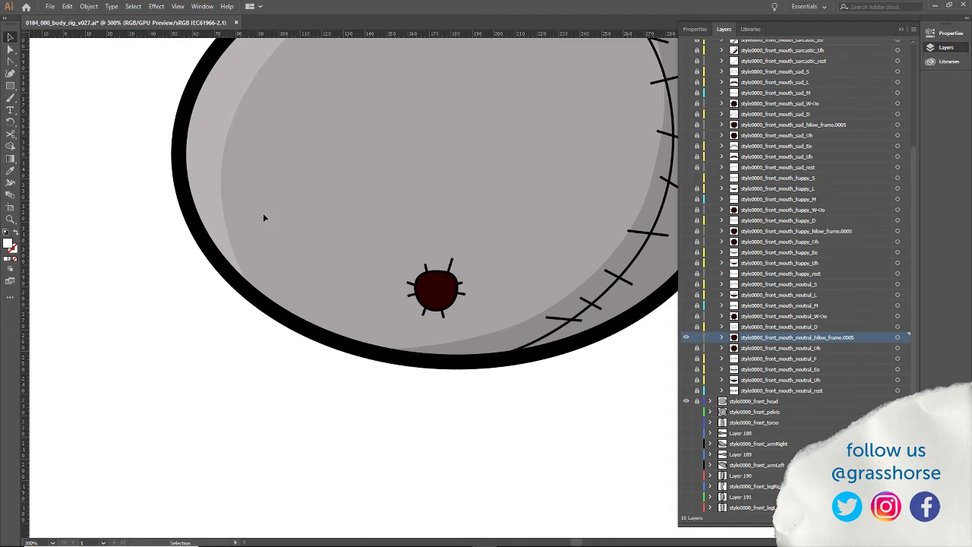
{"action": "scroll", "coordinate": [426, 355], "scroll_direction": "up", "scroll_amount": 5}
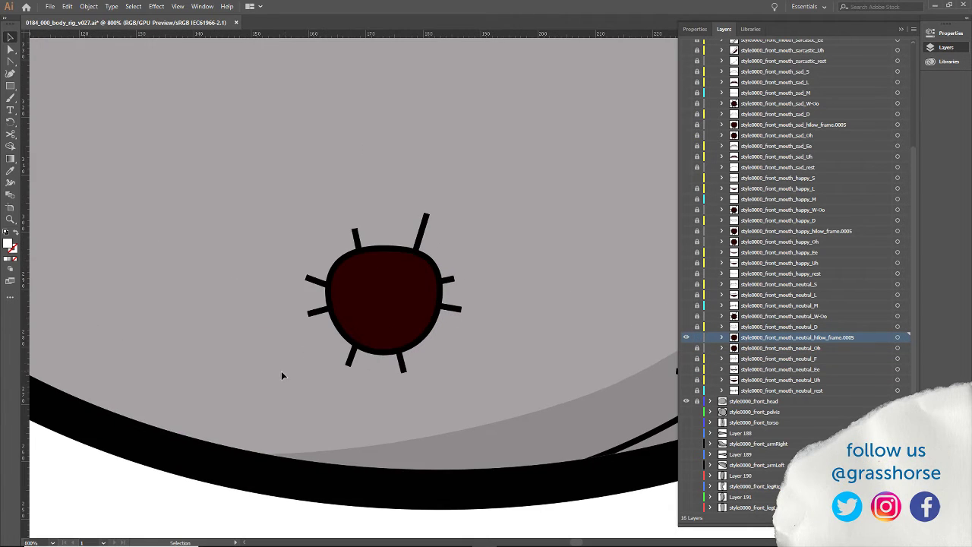
{"action": "left_click_drag", "start_coordinate": [326, 355], "coordinate": [341, 367]}
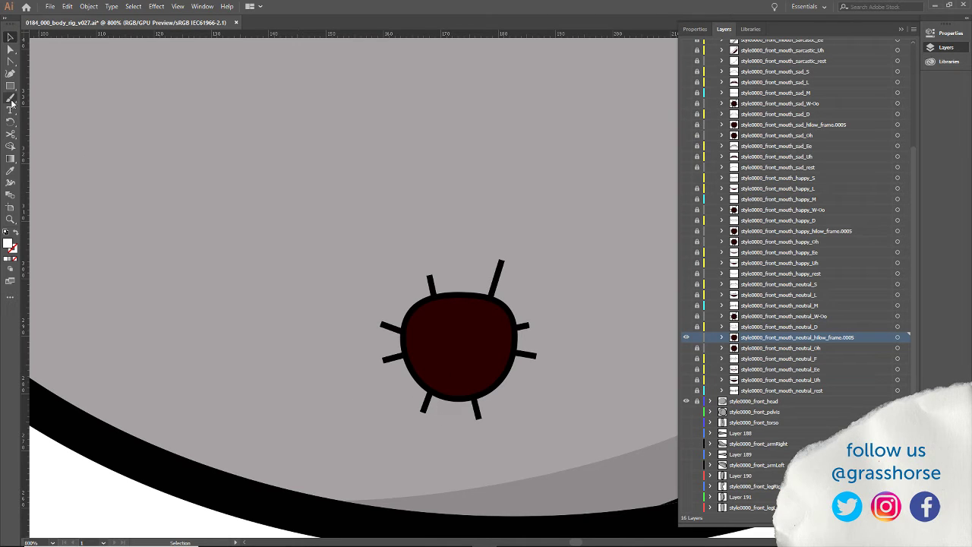
{"action": "key", "text": "p"}
{"action": "left_click", "coordinate": [383, 329]}
{"action": "key", "text": "Escape"}
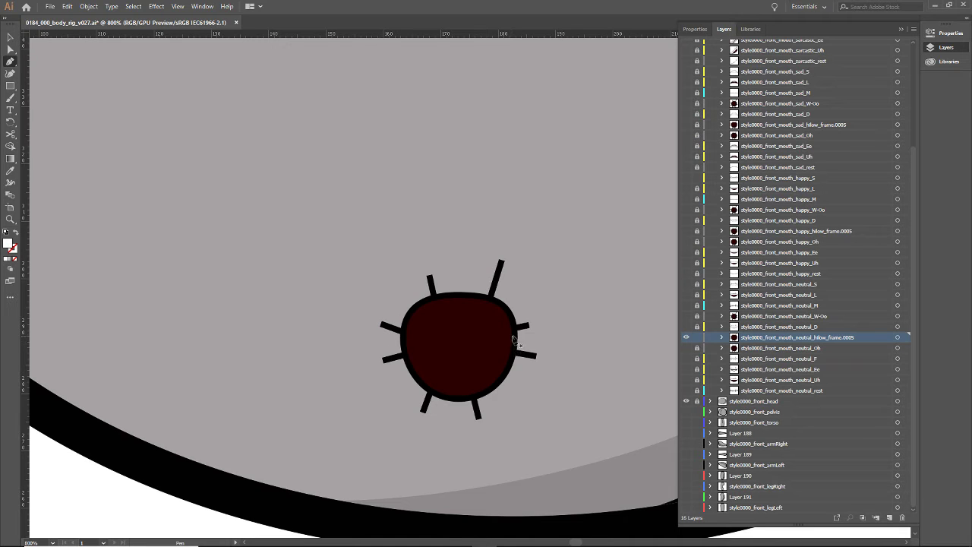
{"action": "left_click", "coordinate": [514, 330]}
{"action": "left_click", "coordinate": [403, 331]}
{"action": "key", "text": "Escape"}
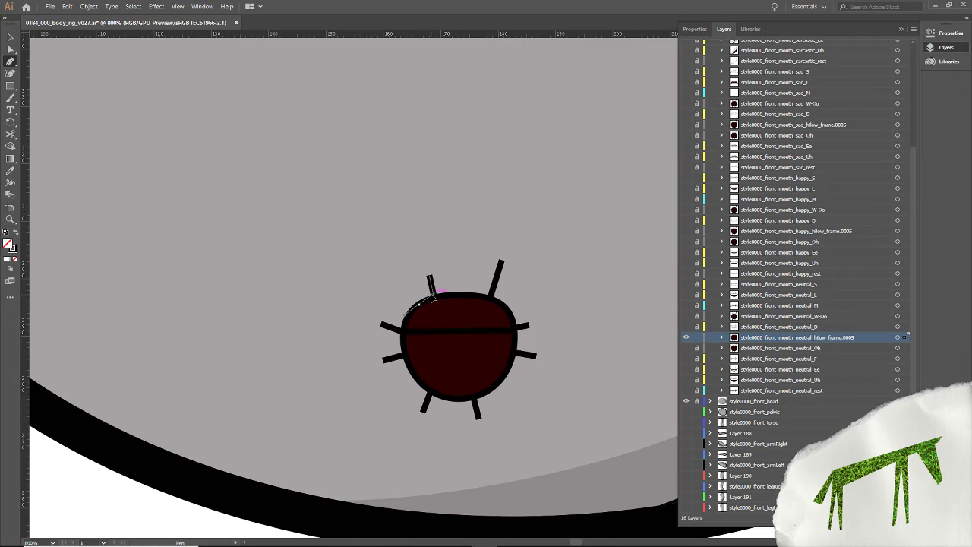
{"action": "left_click", "coordinate": [402, 329], "text": "ctrl"}
{"action": "key", "text": "Delete"}
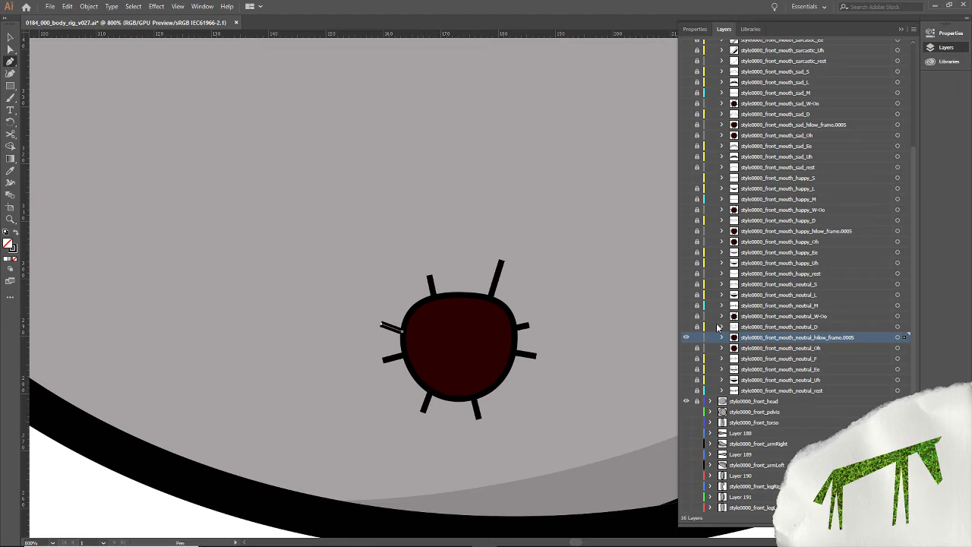
Lock the mouth frame layer's nine existing paths and draw a straight Pen line across the mouth.
{"action": "left_click", "coordinate": [721, 339]}
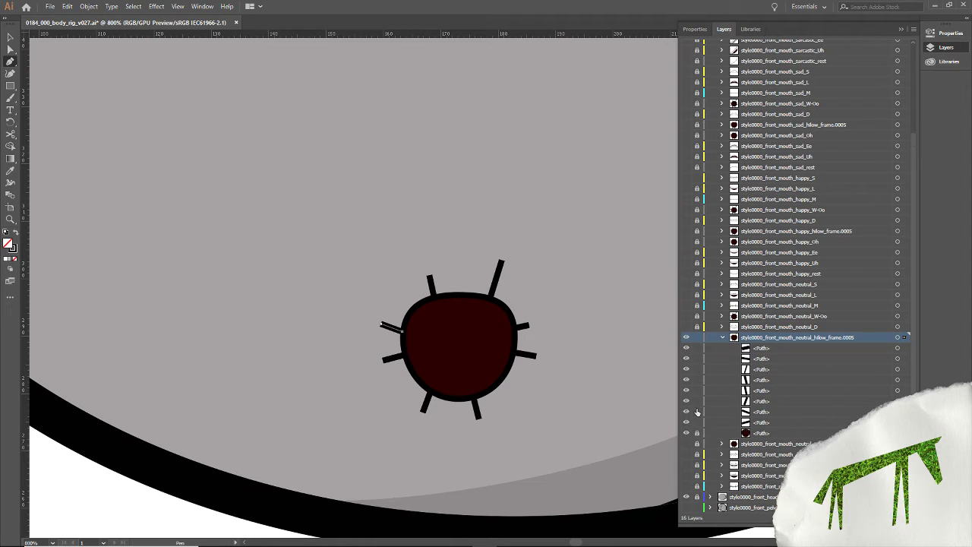
{"action": "left_click_drag", "start_coordinate": [698, 422], "coordinate": [697, 348]}
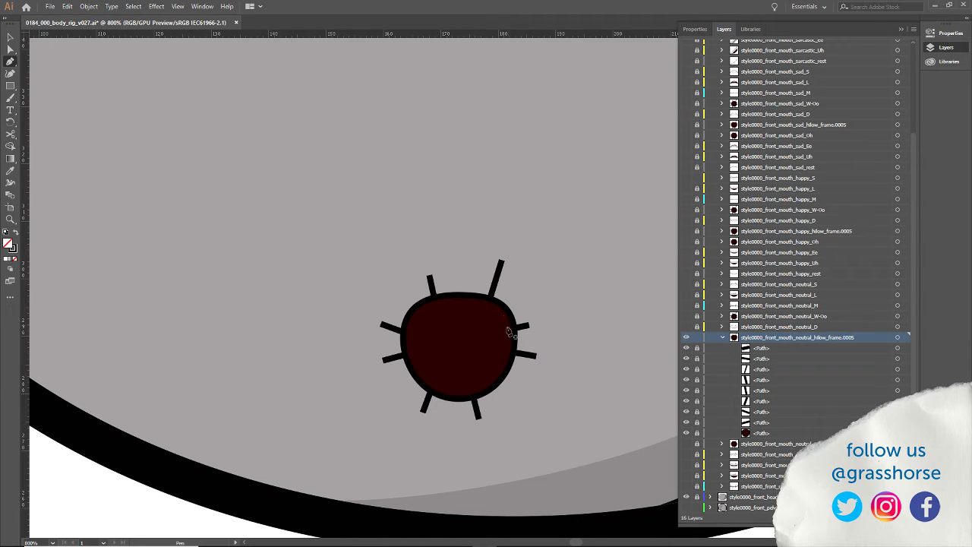
{"action": "left_click", "coordinate": [457, 346]}
{"action": "key", "text": "ctrl+z"}
{"action": "left_click", "coordinate": [516, 328]}
{"action": "left_click", "coordinate": [403, 333]}
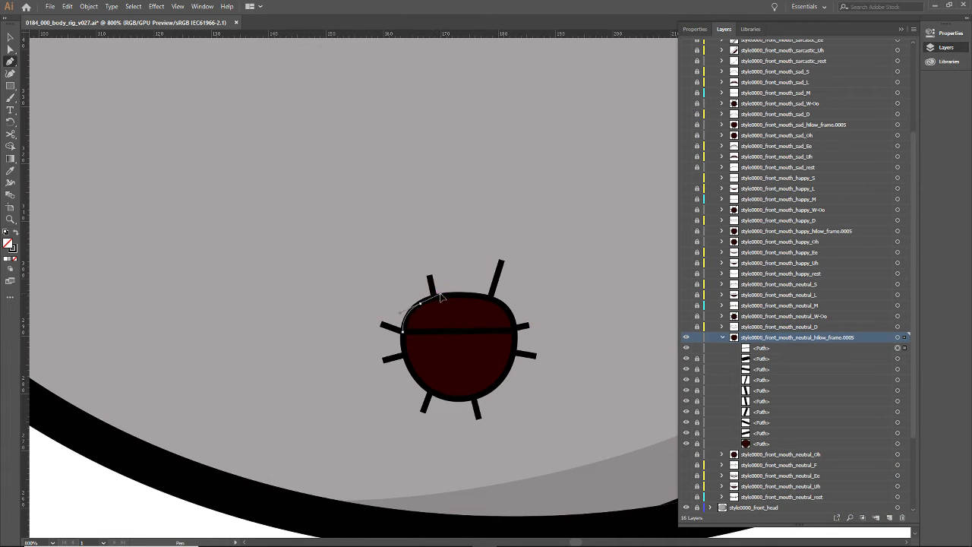
{"action": "key", "text": "Escape"}
Trace a Pencil path along the mouth's top edge and select that new path.
{"action": "mouse_move", "coordinate": [419, 303]}
{"action": "left_mouse_down"}
{"action": "mouse_move", "coordinate": [477, 299]}
{"action": "mouse_move", "coordinate": [513, 316]}
{"action": "mouse_move", "coordinate": [517, 337]}
{"action": "mouse_move", "coordinate": [516, 312]}
{"action": "left_mouse_up"}
{"action": "key", "text": "a"}
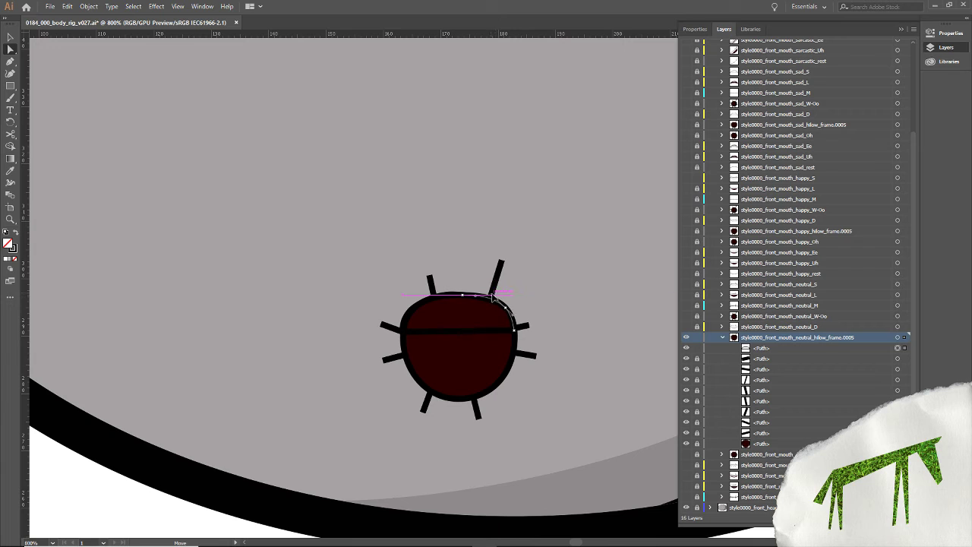
{"action": "key", "text": "ctrl+shift+a"}
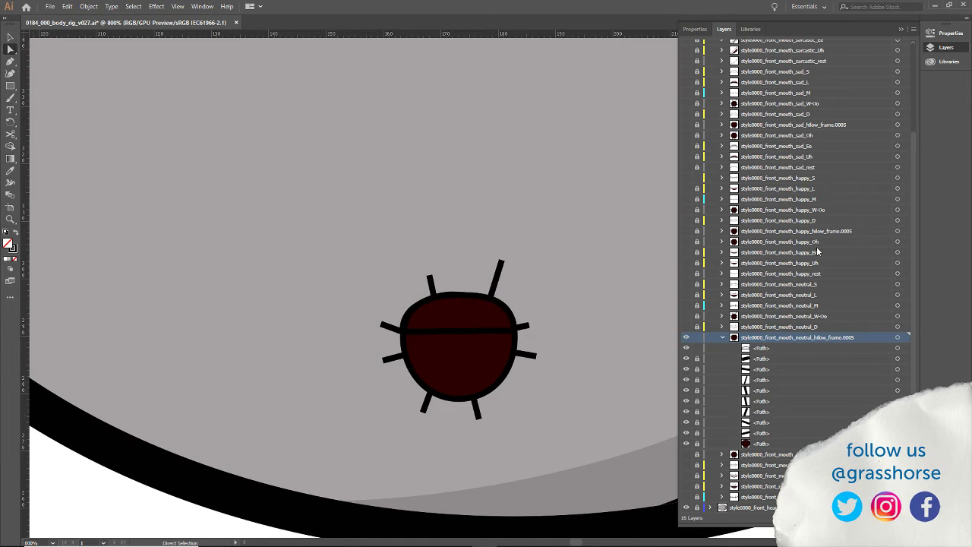
{"action": "left_click", "coordinate": [898, 348]}
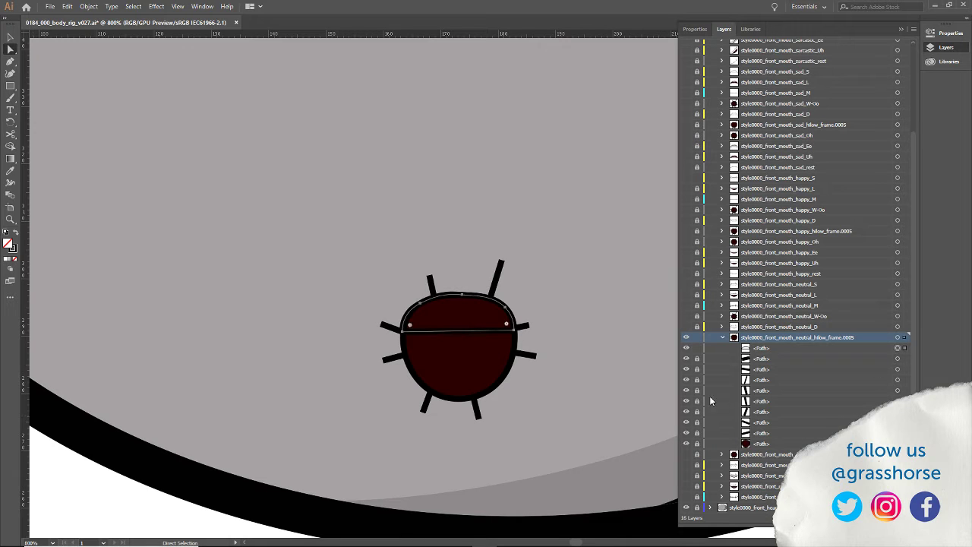
Eyedrop neutral_D's white fill onto the top mouth path, then hide neutral_D and reselect the mouth frame layer.
{"action": "left_click", "coordinate": [686, 326]}
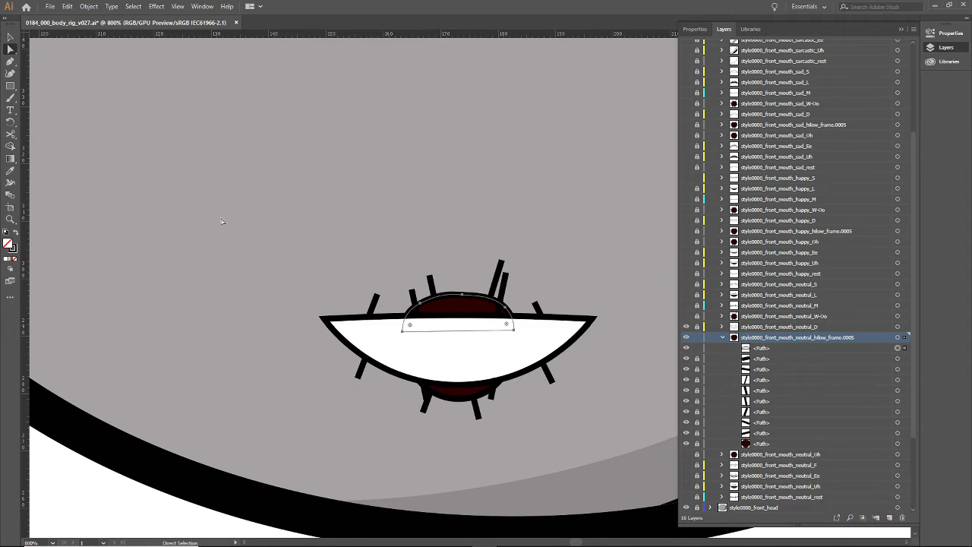
{"action": "key", "text": "i"}
{"action": "left_click", "coordinate": [372, 339]}
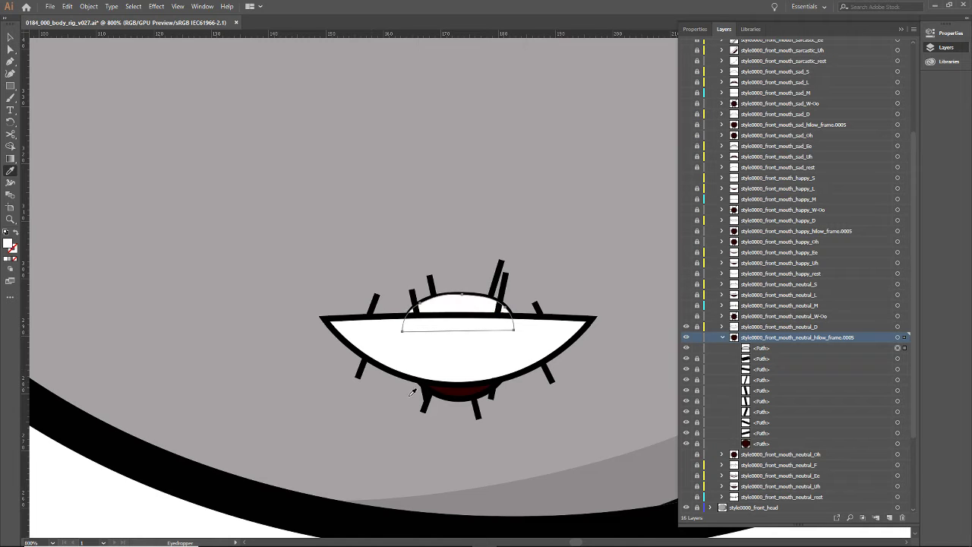
{"action": "left_click", "coordinate": [686, 326]}
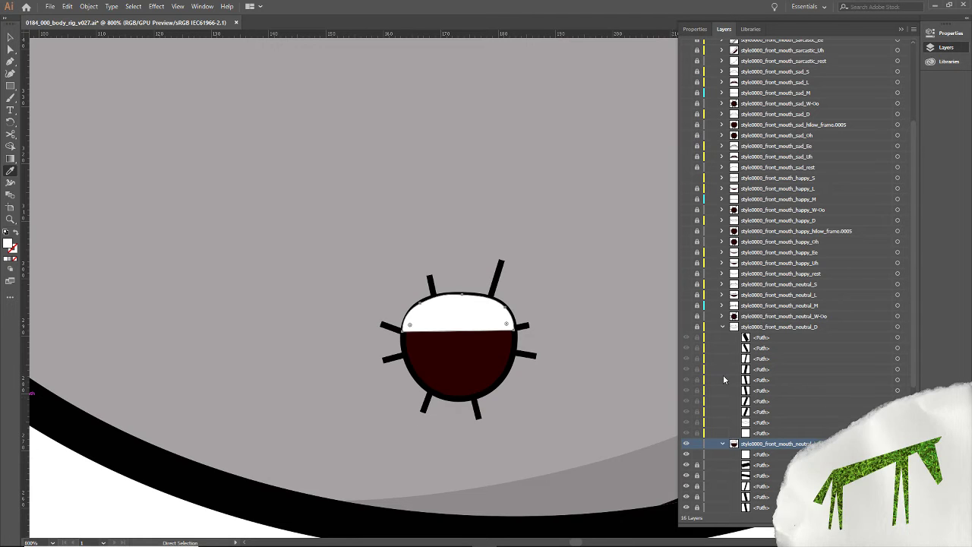
{"action": "left_click", "coordinate": [727, 328]}
{"action": "left_click", "coordinate": [752, 446]}
{"action": "scroll", "coordinate": [915, 345], "scroll_direction": "down", "scroll_amount": 5}
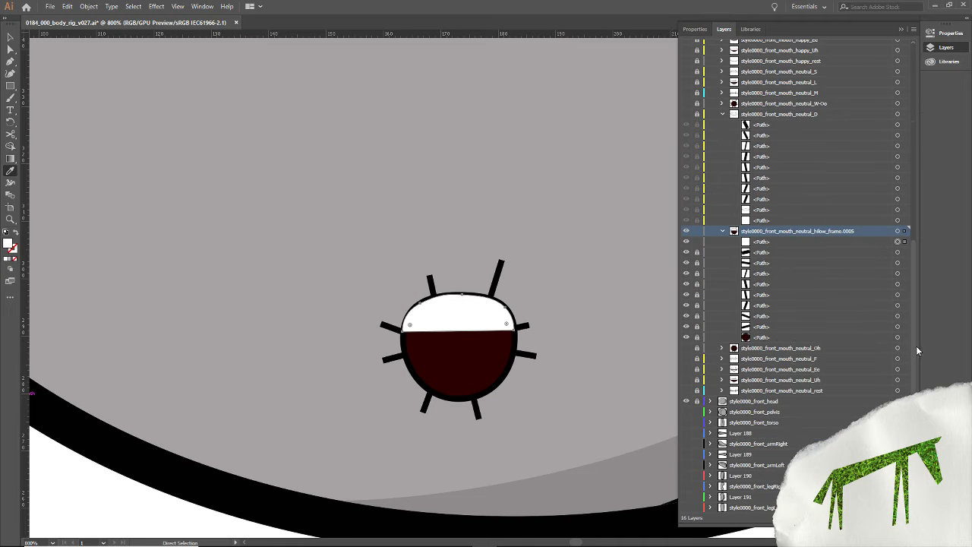
Rename the hilow_frame.0005 mouth layer to style0000_front_mouth_neutral_F.
{"action": "double_click", "coordinate": [824, 230]}
{"action": "left_click", "coordinate": [818, 231]}
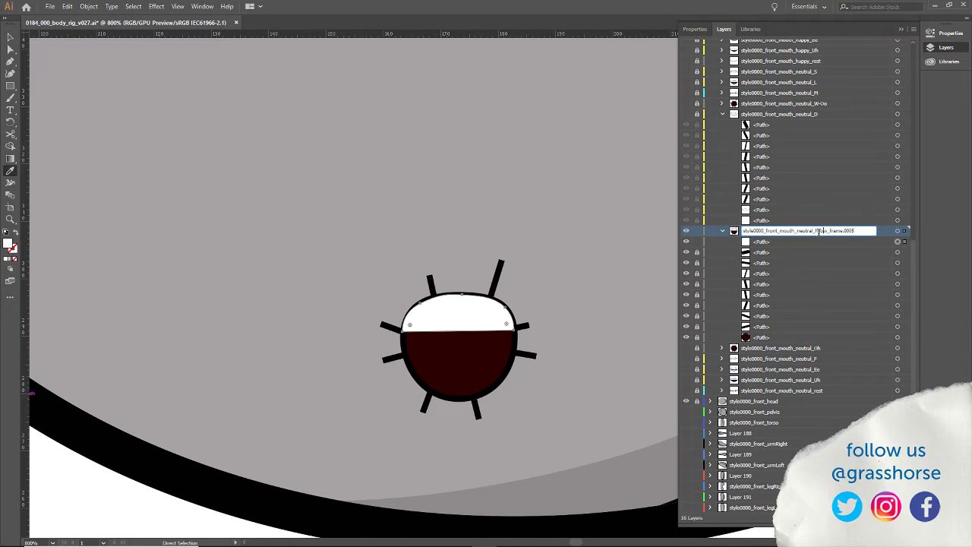
{"action": "key", "text": "Delete"}
{"action": "key", "text": "Delete"}
{"action": "key", "text": "Delete"}
{"action": "key", "text": "Delete"}
{"action": "key", "text": "Delete"}
{"action": "key", "text": "Delete"}
{"action": "key", "text": "Delete"}
{"action": "key", "text": "Delete"}
{"action": "key", "text": "Delete"}
{"action": "key", "text": "Delete"}
{"action": "key", "text": "Delete"}
{"action": "key", "text": "Delete"}
{"action": "key", "text": "Delete"}
{"action": "key", "text": "Delete"}
{"action": "key", "text": "Delete"}
{"action": "key", "text": "Delete"}
{"action": "key", "text": "Return"}
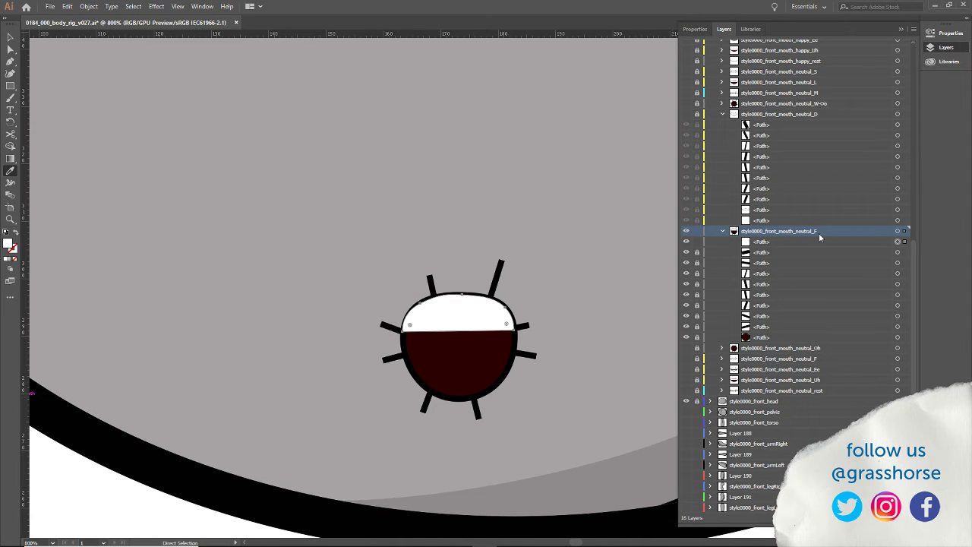
Duplicate the dark mouth path, move the copy to the top, set its fill to None, and lock it.
{"action": "left_click_drag", "start_coordinate": [757, 243], "coordinate": [758, 337]}
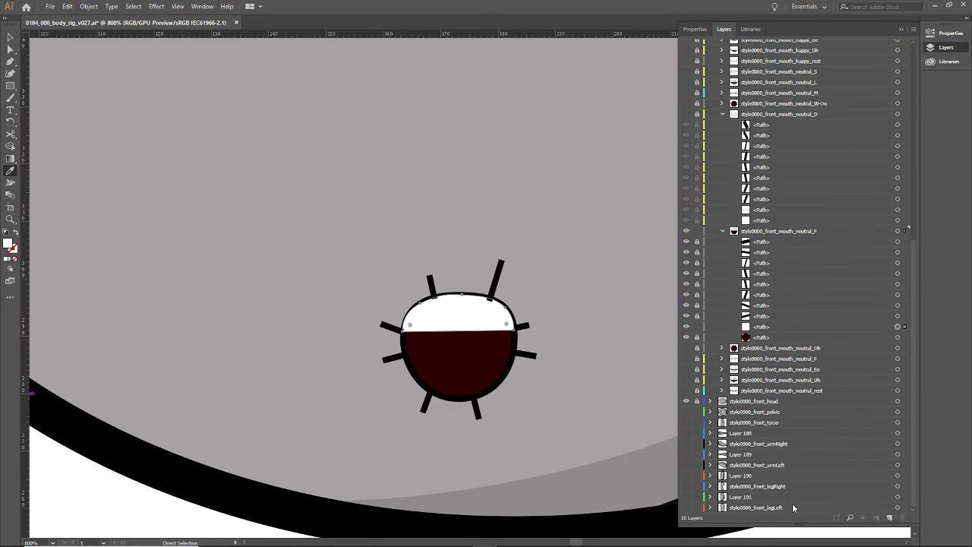
{"action": "left_click", "coordinate": [760, 337]}
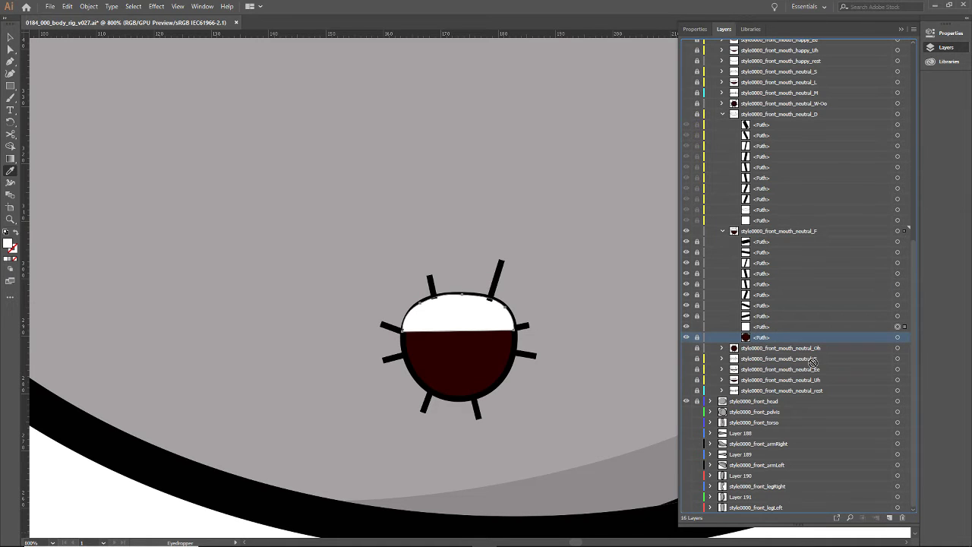
{"action": "left_click", "coordinate": [890, 516]}
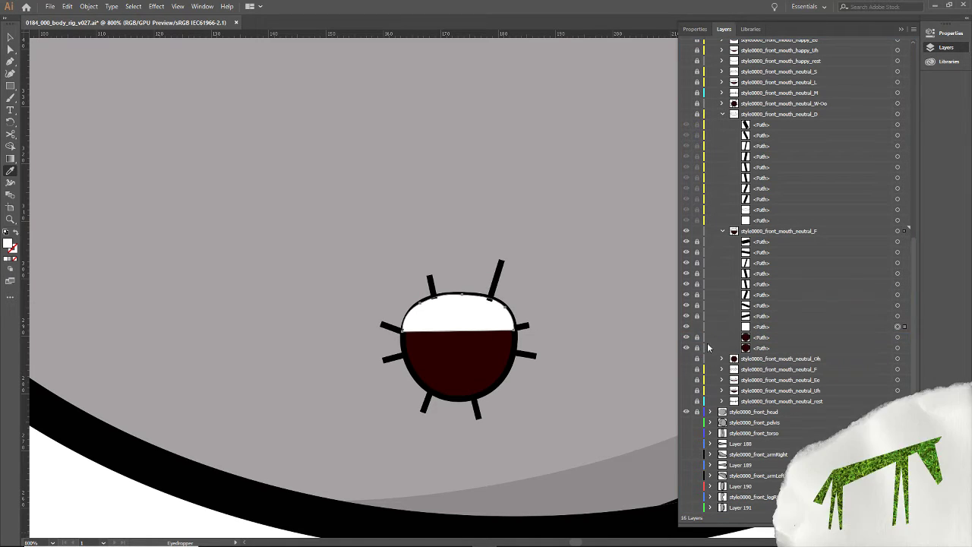
{"action": "left_click_drag", "start_coordinate": [764, 340], "coordinate": [760, 240]}
{"action": "key", "text": "ctrl+shift+a"}
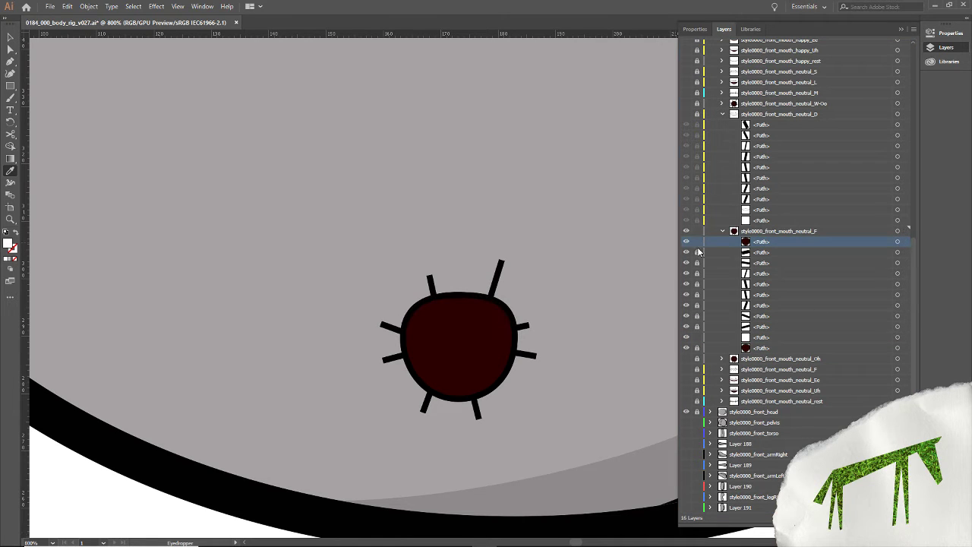
{"action": "left_click", "coordinate": [903, 241]}
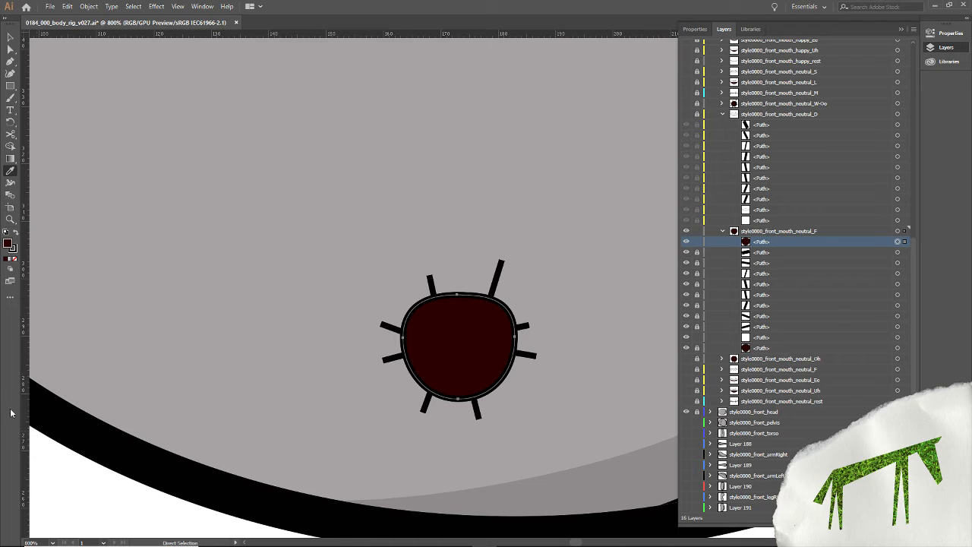
{"action": "left_click", "coordinate": [14, 259]}
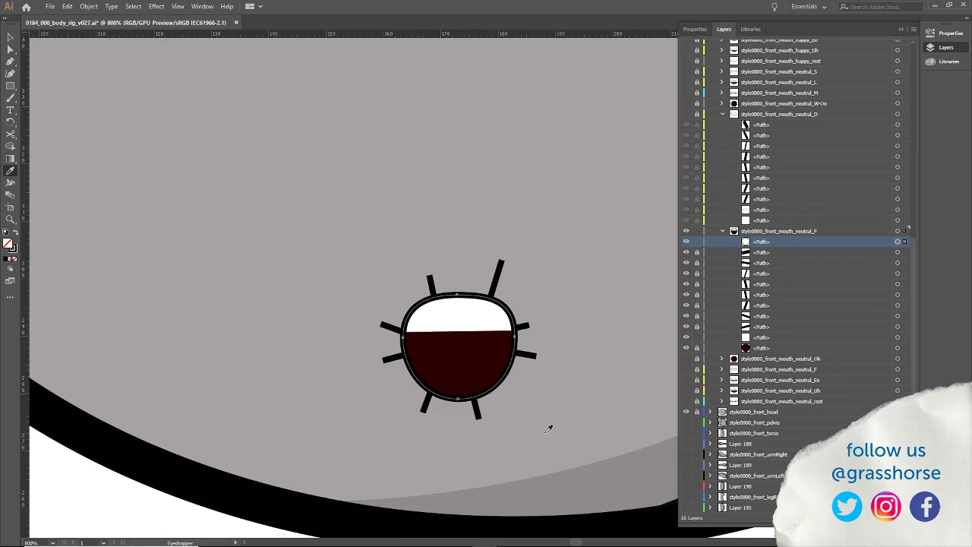
{"action": "left_click", "coordinate": [696, 242]}
{"action": "left_click", "coordinate": [686, 337]}
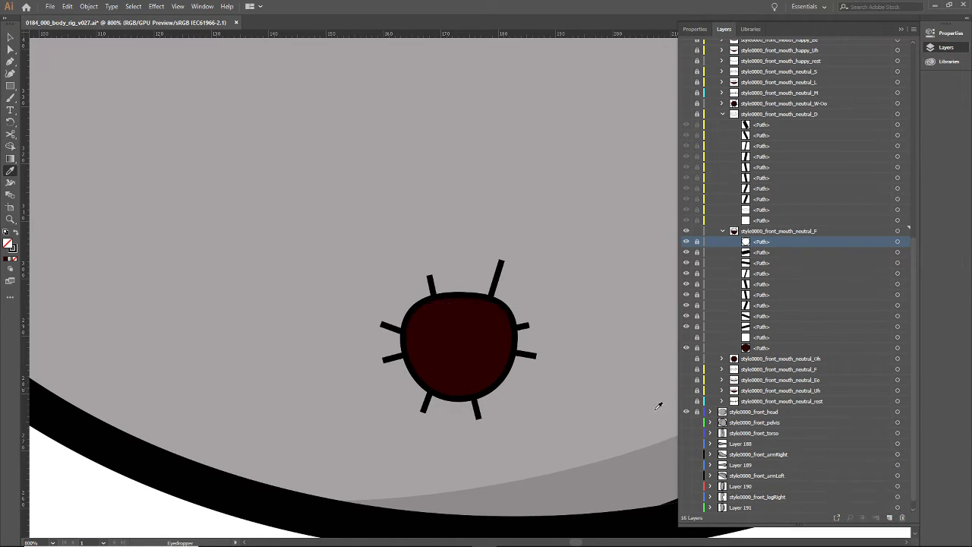
{"action": "left_click", "coordinate": [686, 338]}
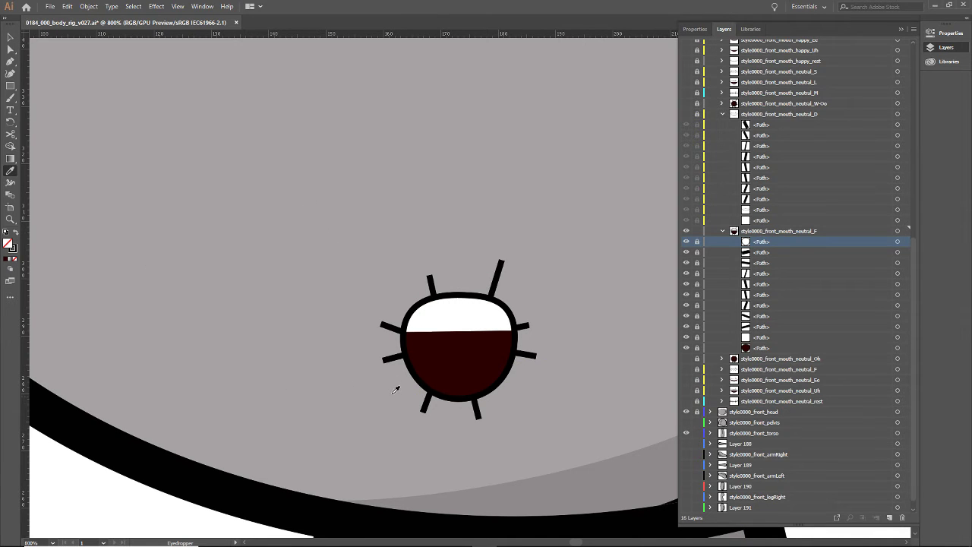
Draw a curved tongue path with the Pen along the mouth's lower right.
{"action": "key", "text": "p"}
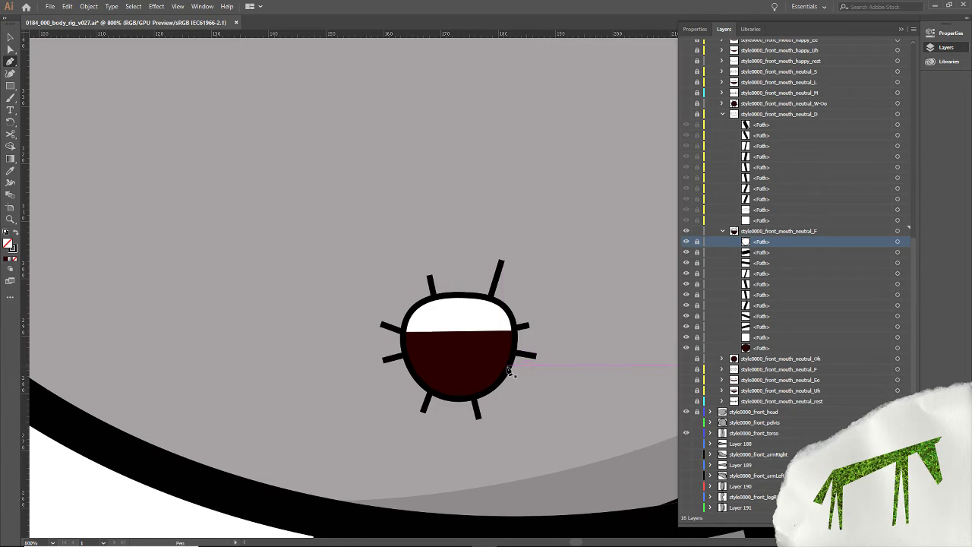
{"action": "left_click_drag", "start_coordinate": [511, 371], "coordinate": [477, 354]}
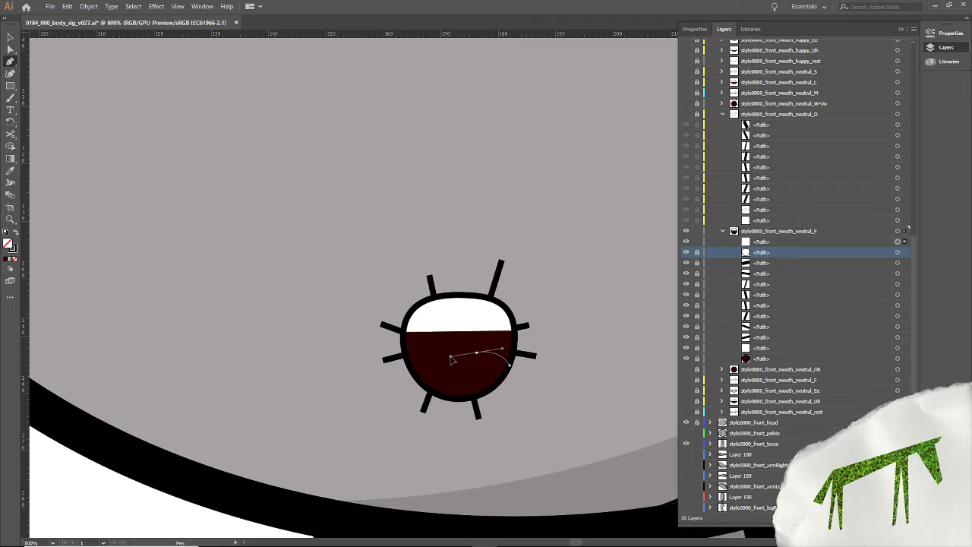
{"action": "left_click_drag", "start_coordinate": [448, 372], "coordinate": [505, 368]}
{"action": "key", "text": "Escape"}
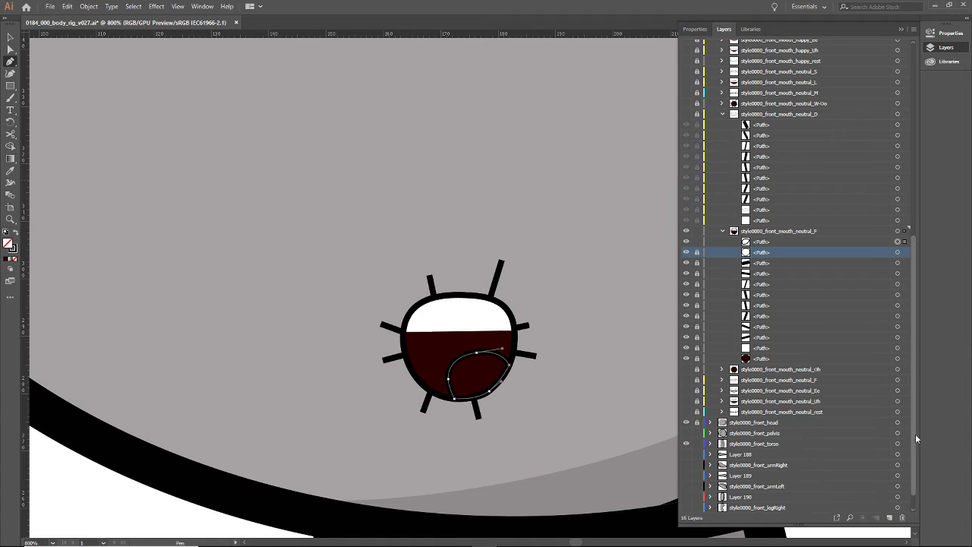
{"action": "left_click_drag", "start_coordinate": [915, 434], "coordinate": [915, 357]}
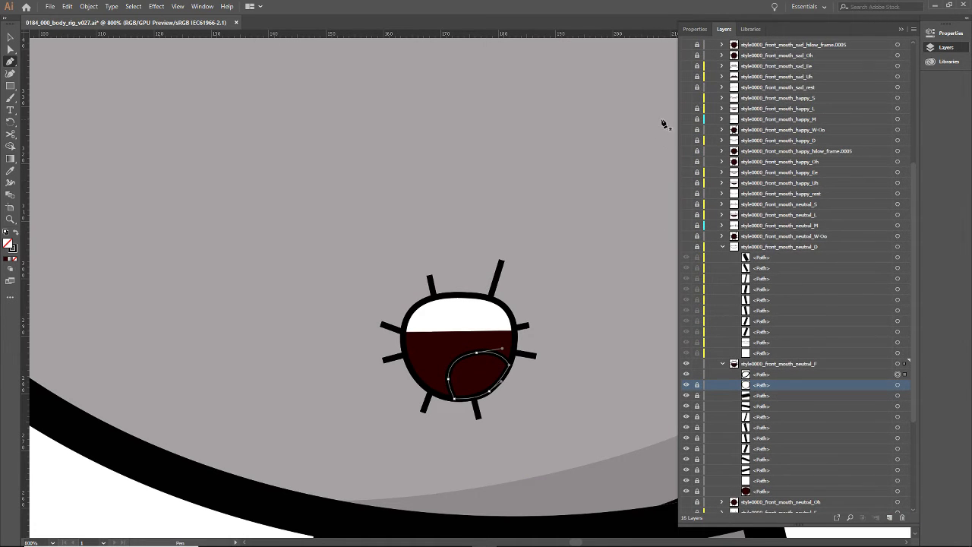
Eyedrop happy_L's purple tongue colour onto the new path and move it behind the mouth outline.
{"action": "left_click", "coordinate": [687, 66]}
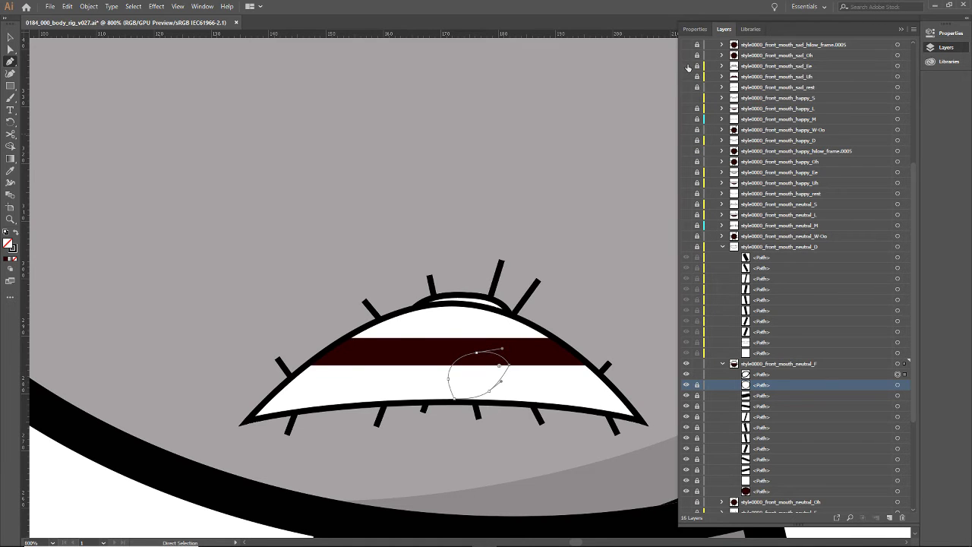
{"action": "left_click", "coordinate": [687, 67]}
{"action": "left_click", "coordinate": [686, 109]}
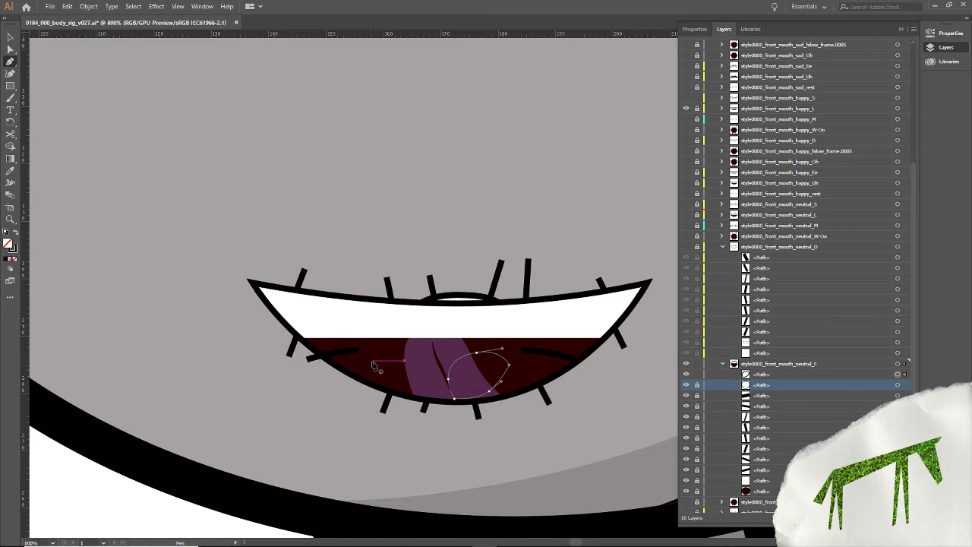
{"action": "key", "text": "i"}
{"action": "left_click", "coordinate": [422, 368]}
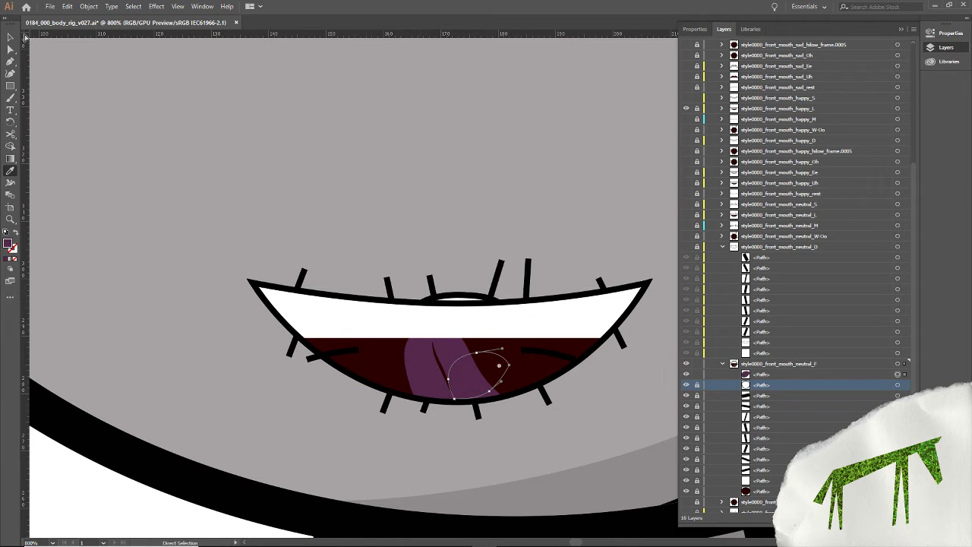
{"action": "left_click", "coordinate": [685, 108]}
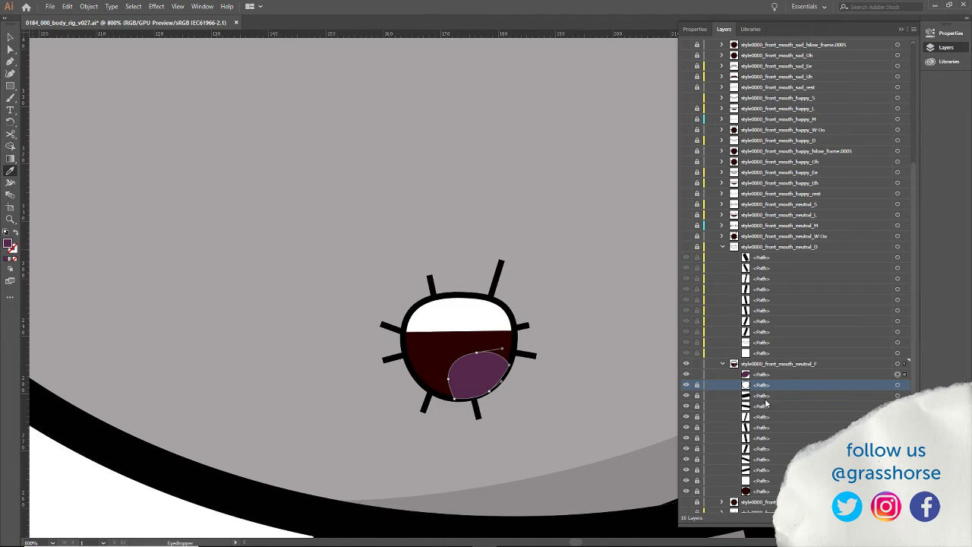
{"action": "left_click", "coordinate": [759, 377]}
{"action": "left_click_drag", "start_coordinate": [759, 377], "coordinate": [761, 476]}
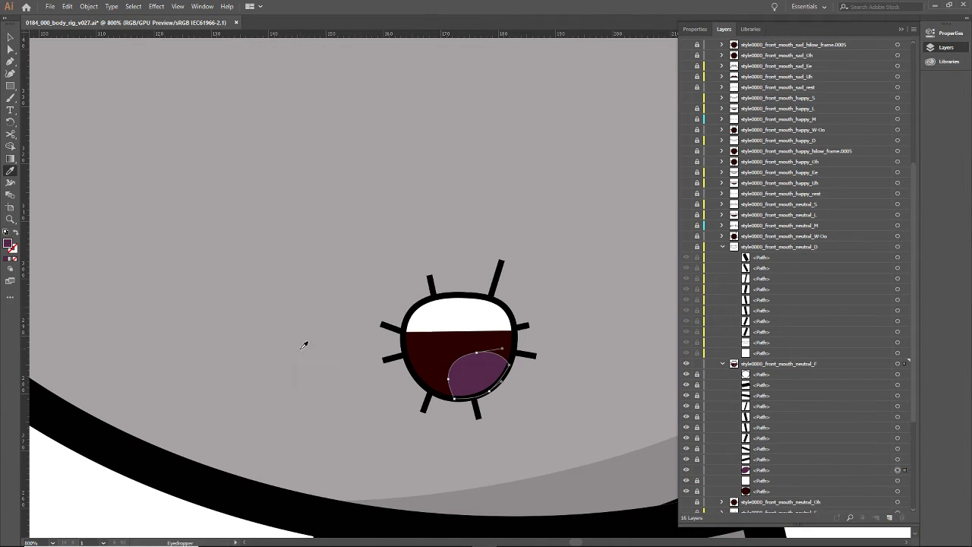
Deselect the tongue, zoom out to the whole artboard, and save 0184_000_body_rig_v027.ai with File > Save.
{"action": "key", "text": "v"}
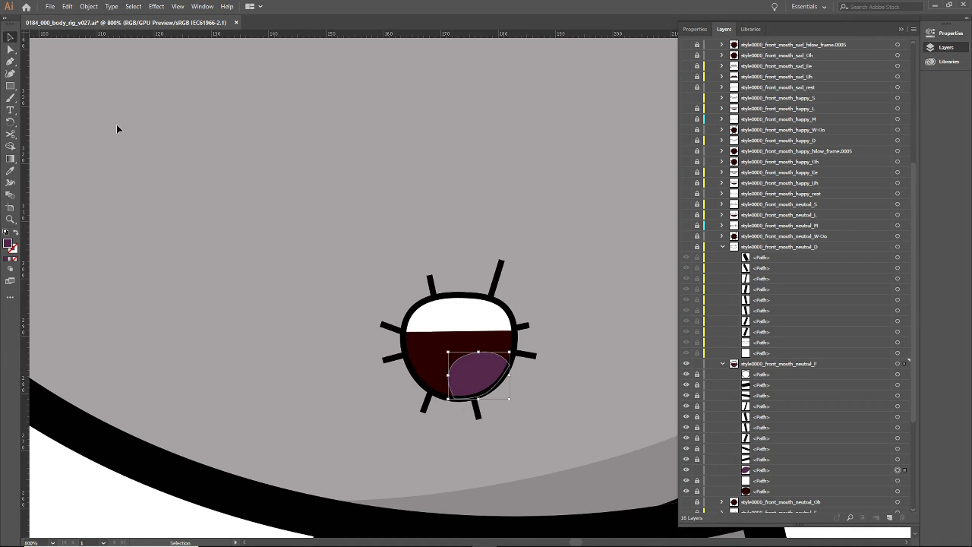
{"action": "left_click", "coordinate": [287, 318]}
{"action": "key", "text": "ctrl+minus"}
{"action": "key", "text": "ctrl+minus"}
{"action": "key", "text": "ctrl+minus"}
{"action": "key", "text": "ctrl+minus"}
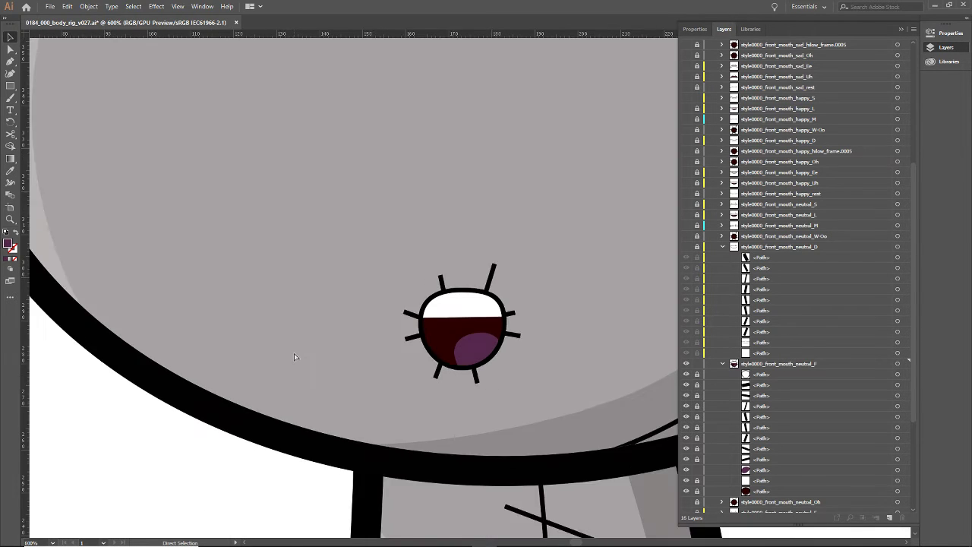
{"action": "left_click_drag", "start_coordinate": [359, 279], "coordinate": [287, 344]}
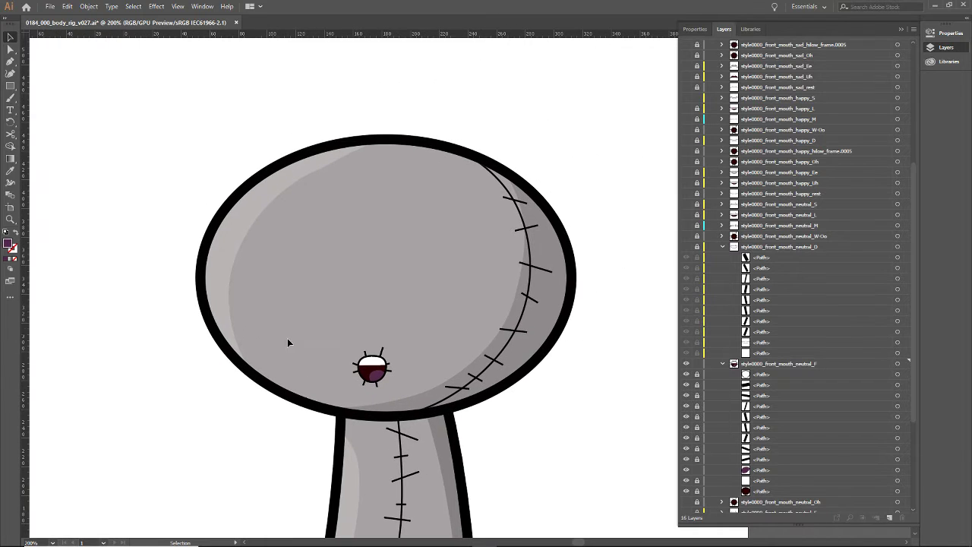
{"action": "key", "text": "ctrl+minus"}
{"action": "key", "text": "ctrl+minus"}
{"action": "scroll", "coordinate": [305, 387], "scroll_direction": "down", "scroll_amount": 2}
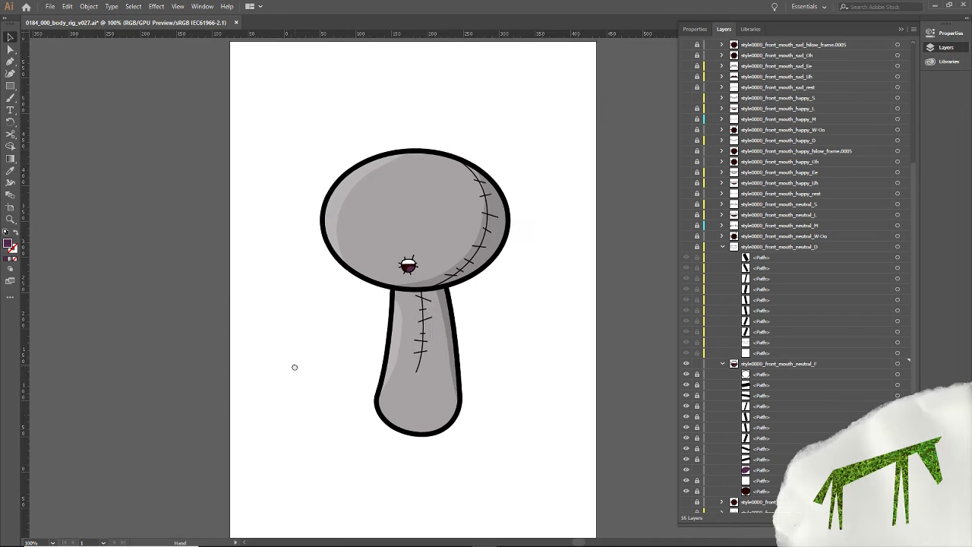
{"action": "key", "text": "ctrl+minus"}
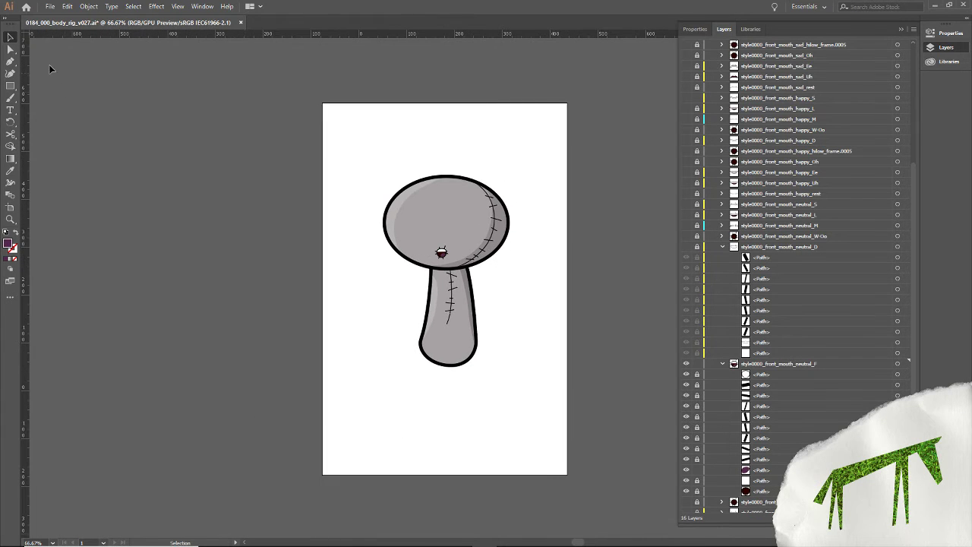
{"action": "left_click", "coordinate": [49, 6]}
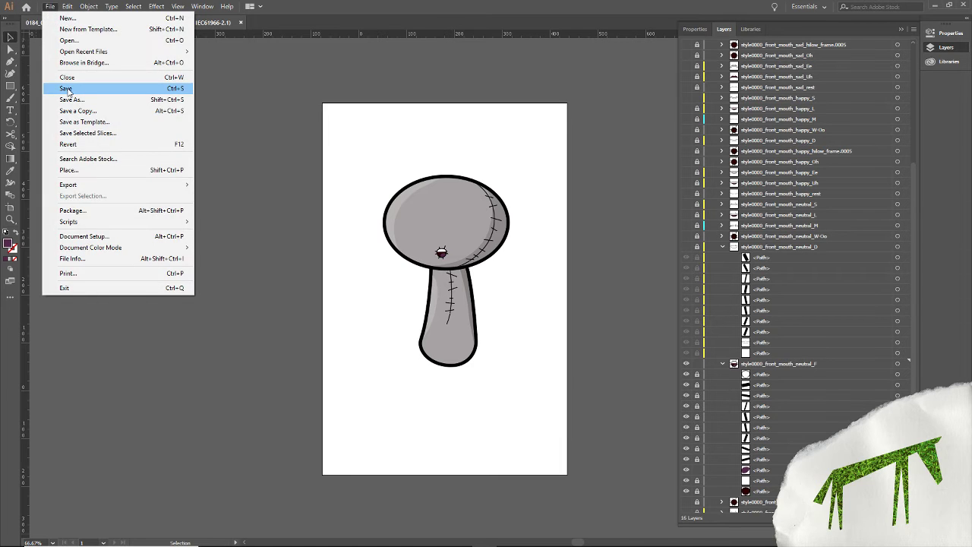
{"action": "left_click", "coordinate": [67, 88]}
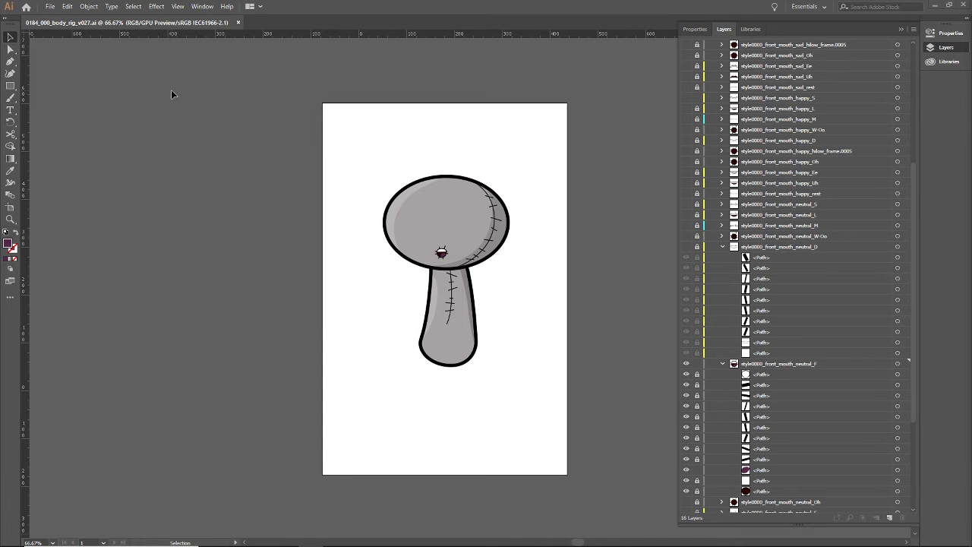
Change the fullBody artboard's width from 512 px to 800 px in Artboard Options.
{"action": "key", "text": "shift+o"}
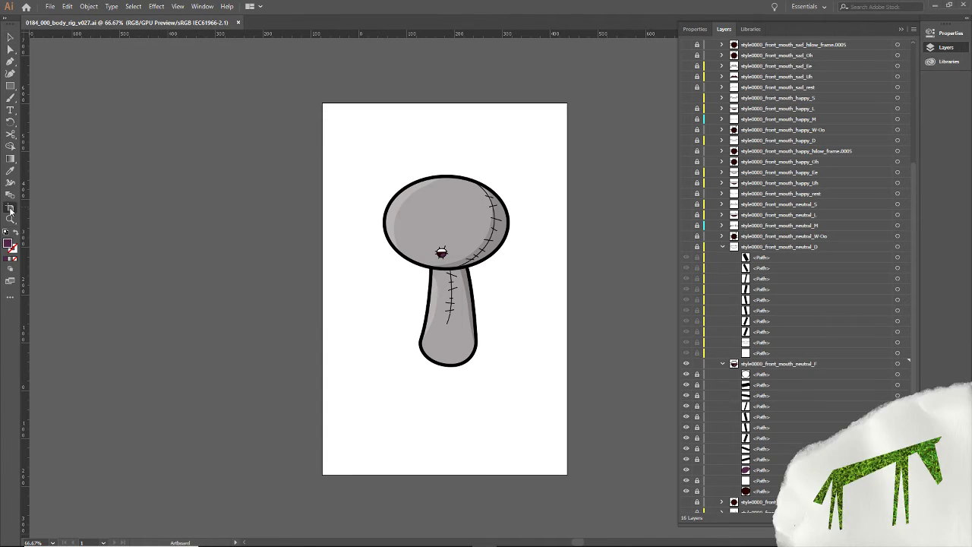
{"action": "key", "text": "Return"}
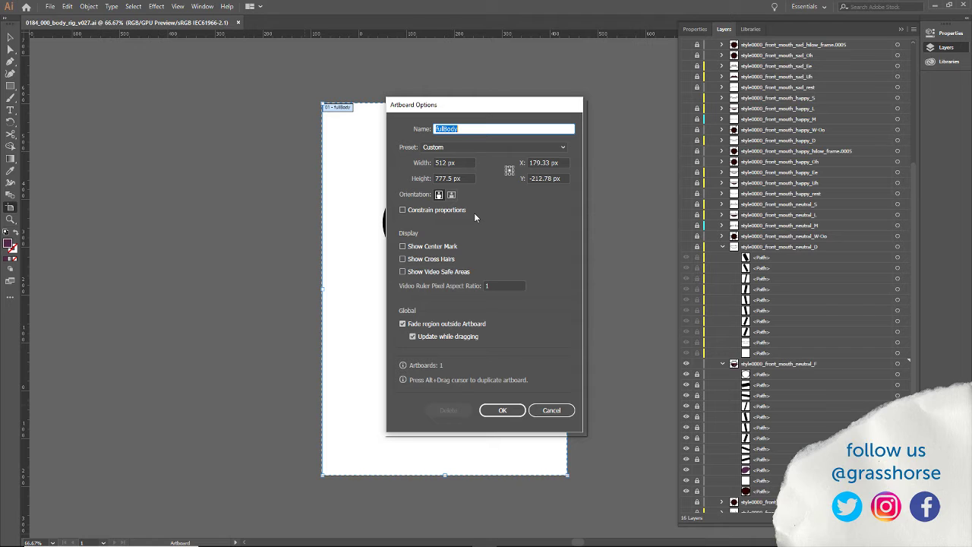
{"action": "left_click", "coordinate": [500, 412]}
{"action": "left_click", "coordinate": [497, 411]}
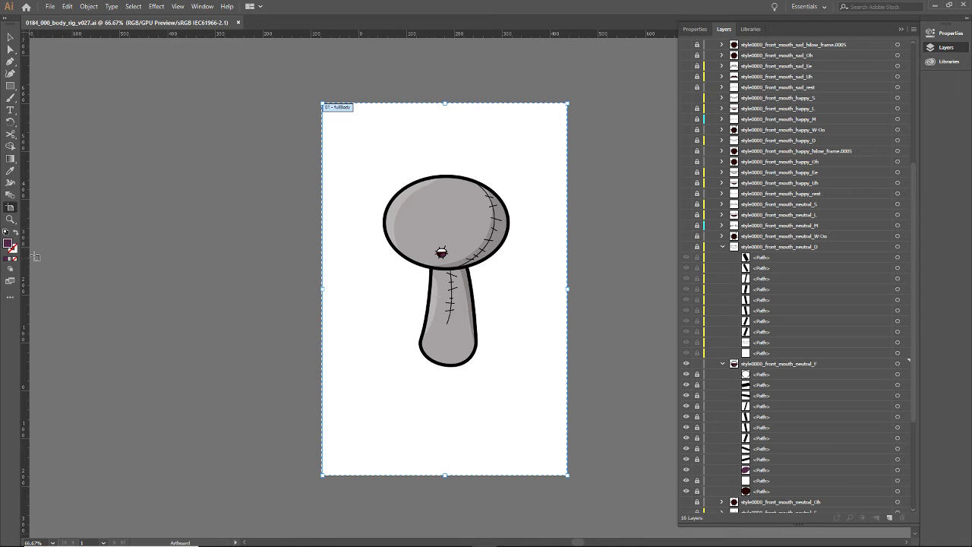
{"action": "left_click", "coordinate": [12, 211]}
{"action": "double_click", "coordinate": [388, 373]}
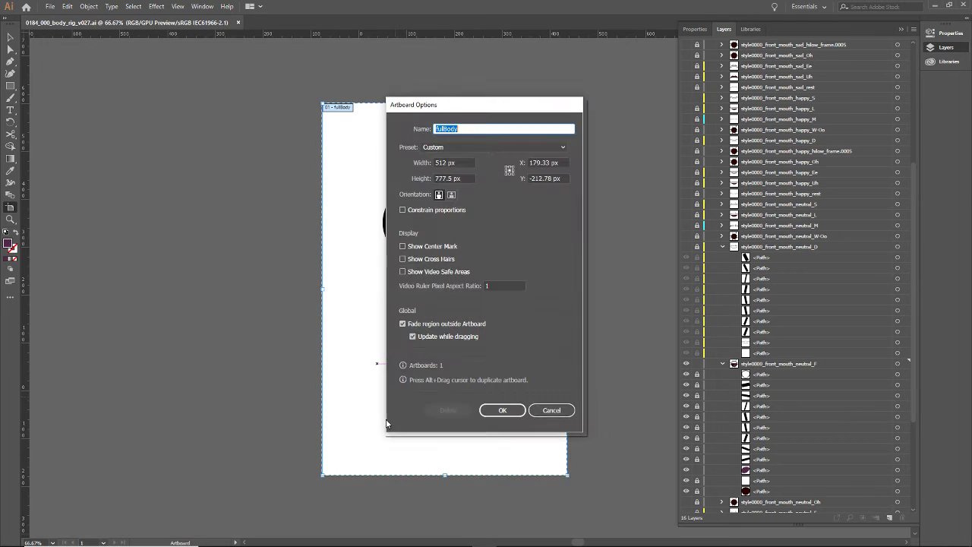
{"action": "double_click", "coordinate": [447, 162]}
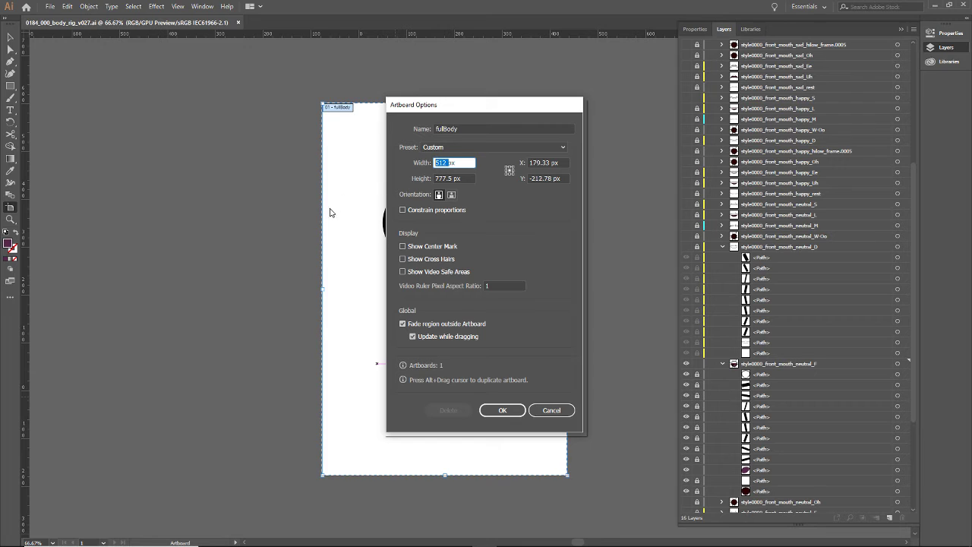
{"action": "type", "text": "8"}
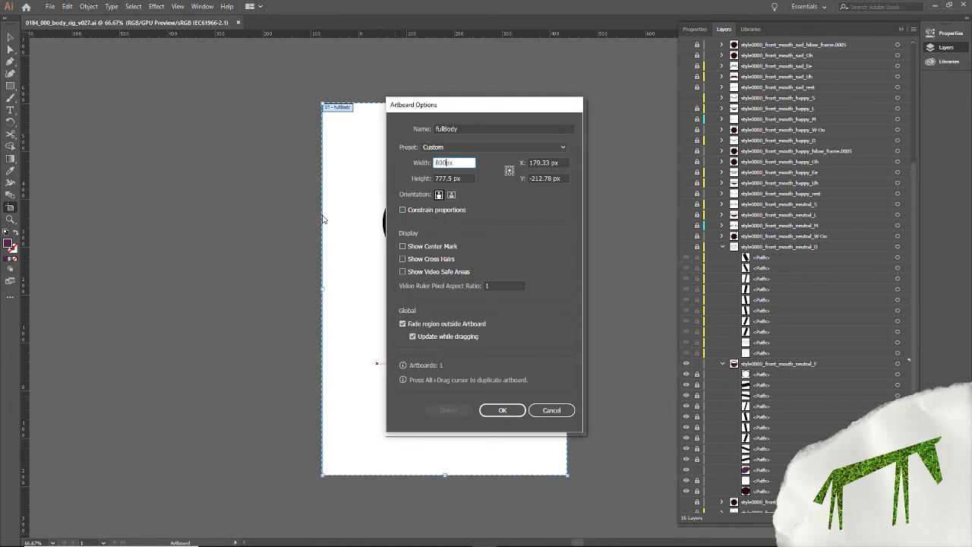
{"action": "type", "text": "00"}
{"action": "key", "text": "Return"}
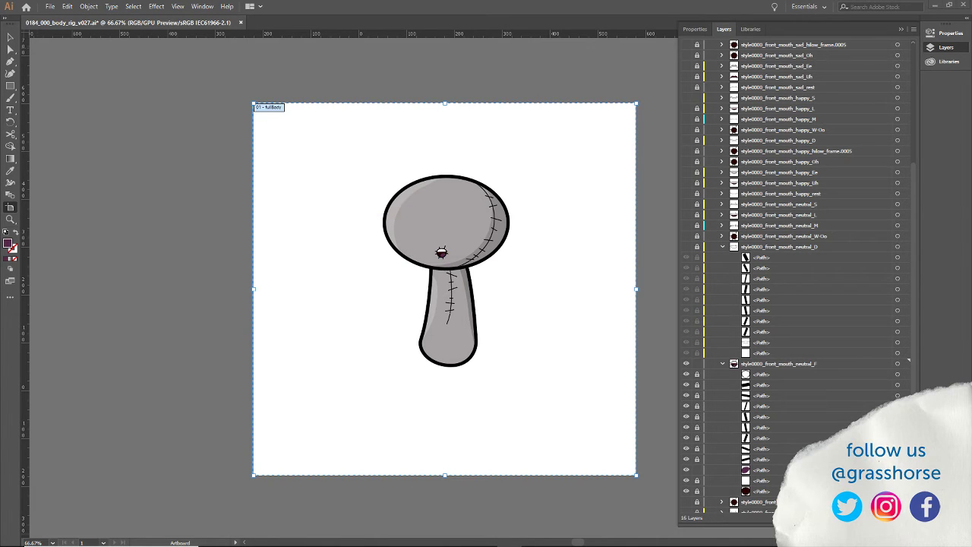
{"action": "key", "text": "ctrl+alt+i"}
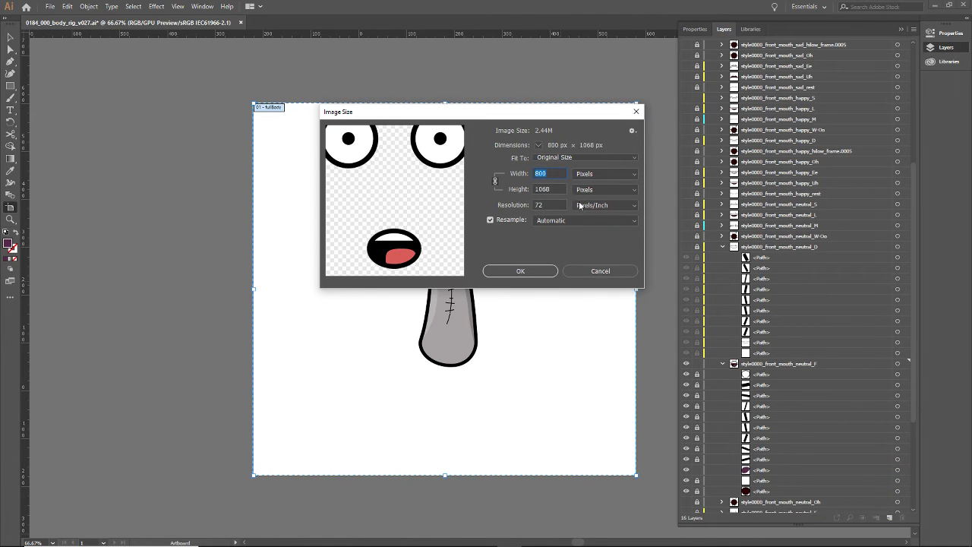
{"action": "left_click_drag", "start_coordinate": [589, 113], "coordinate": [602, 116]}
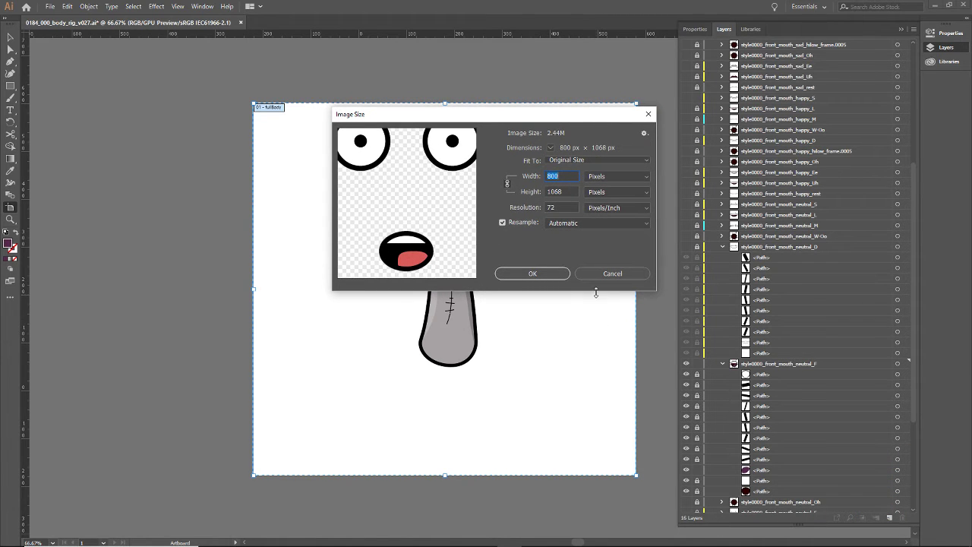
{"action": "left_click", "coordinate": [594, 276]}
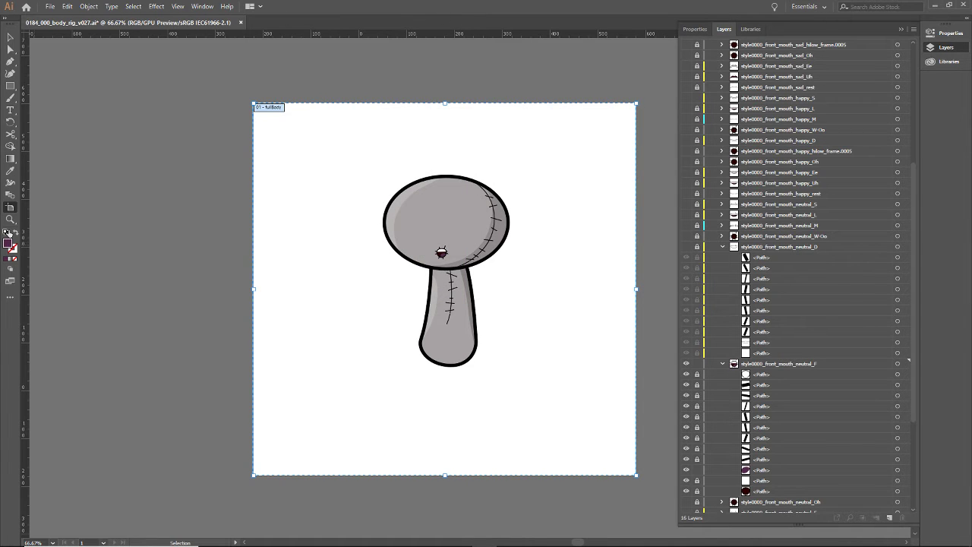
Change the fullBody artboard's height from 777.5 px to 1000 px.
{"action": "double_click", "coordinate": [10, 207]}
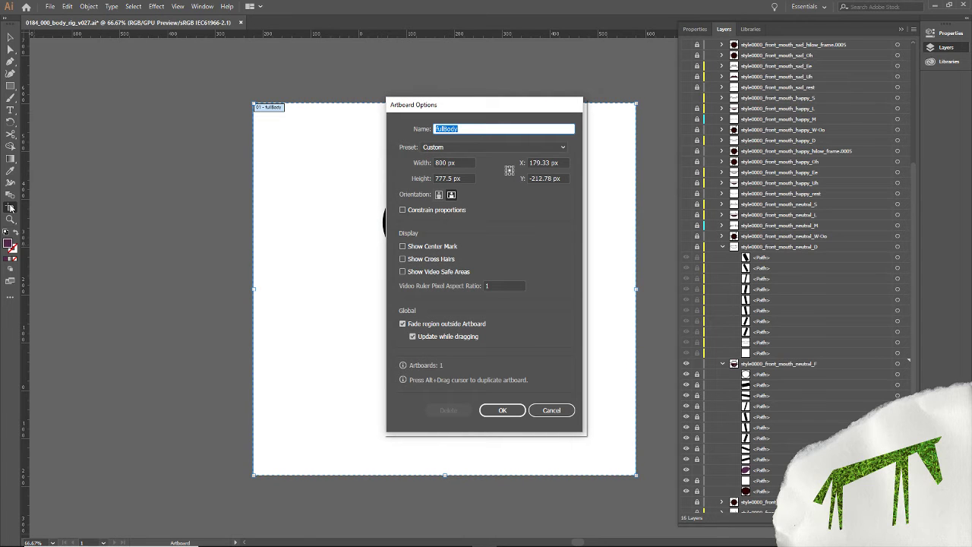
{"action": "left_click_drag", "start_coordinate": [467, 178], "coordinate": [388, 177]}
{"action": "type", "text": "1000"}
{"action": "key", "text": "Return"}
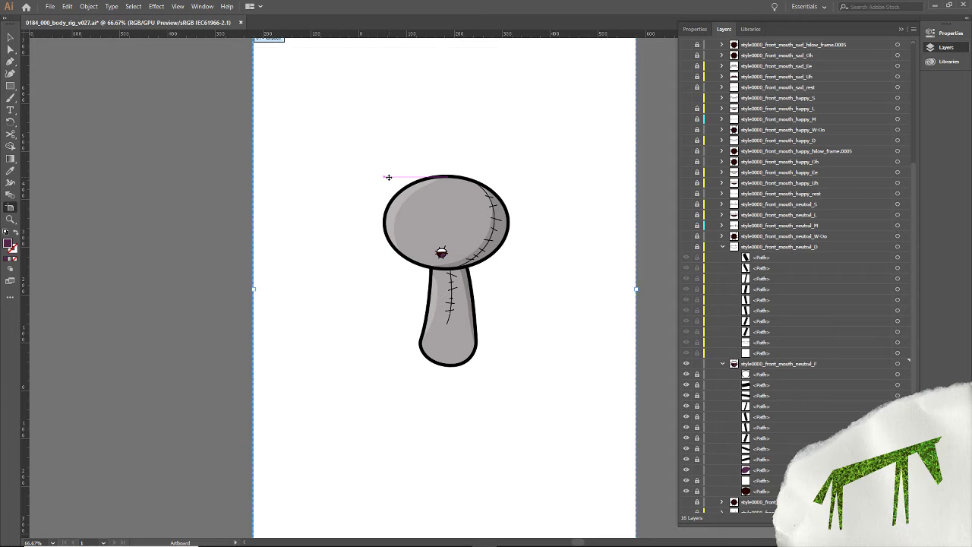
Zoom out to the taller artboard and collapse the neutral_O and neutral_F mouth groups.
{"action": "key", "text": "ctrl+minus"}
{"action": "key", "text": "ctrl+minus"}
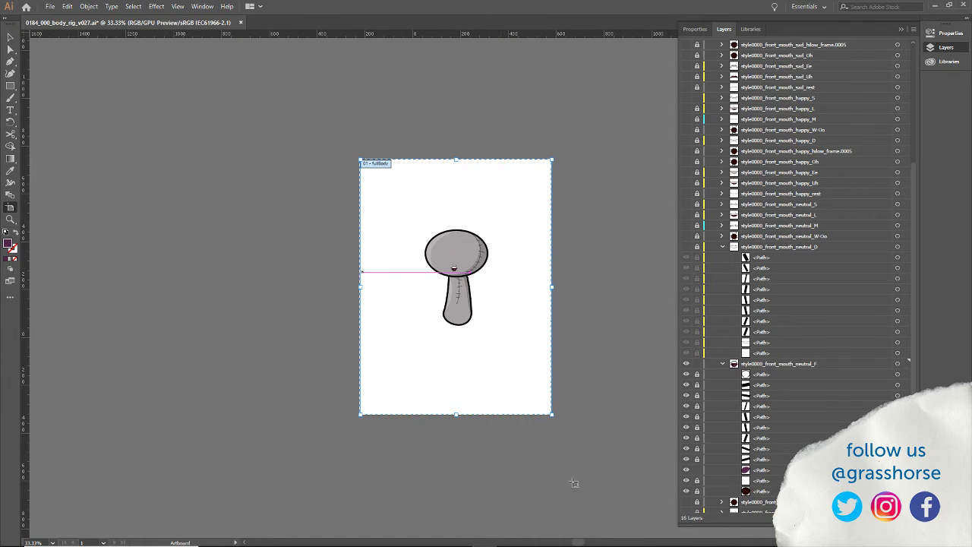
{"action": "left_click", "coordinate": [722, 247]}
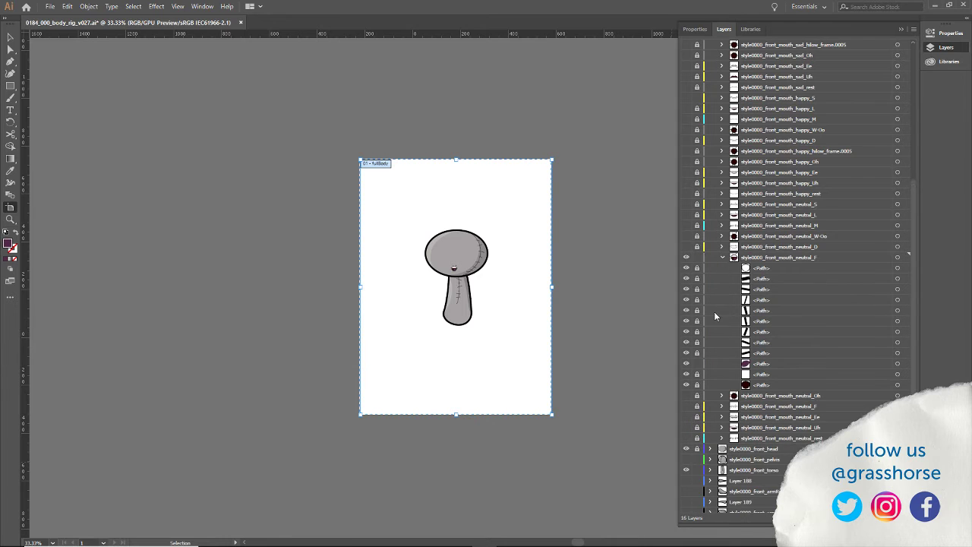
{"action": "left_click", "coordinate": [722, 257]}
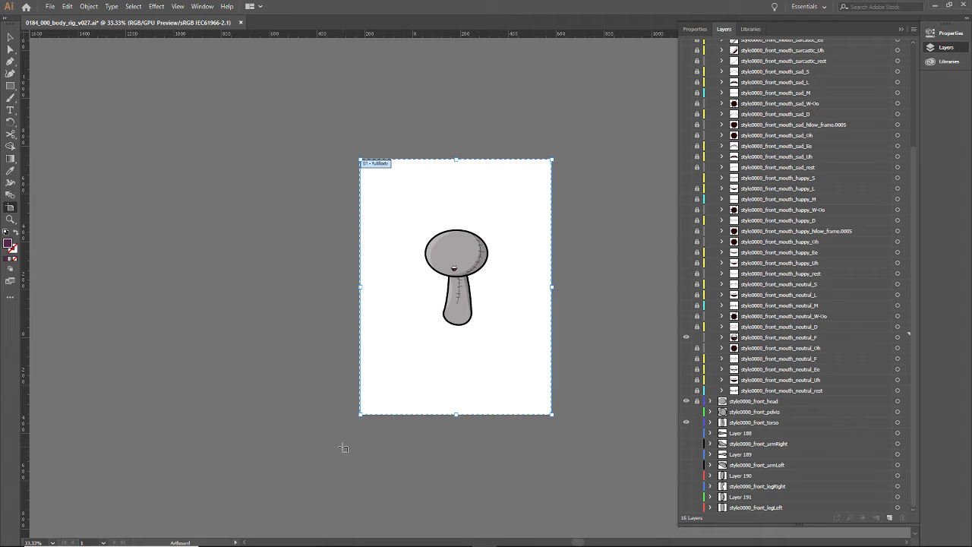
Hide style0000_front_torso and sweep the lock column to unlock the mouth layers.
{"action": "left_click", "coordinate": [687, 422]}
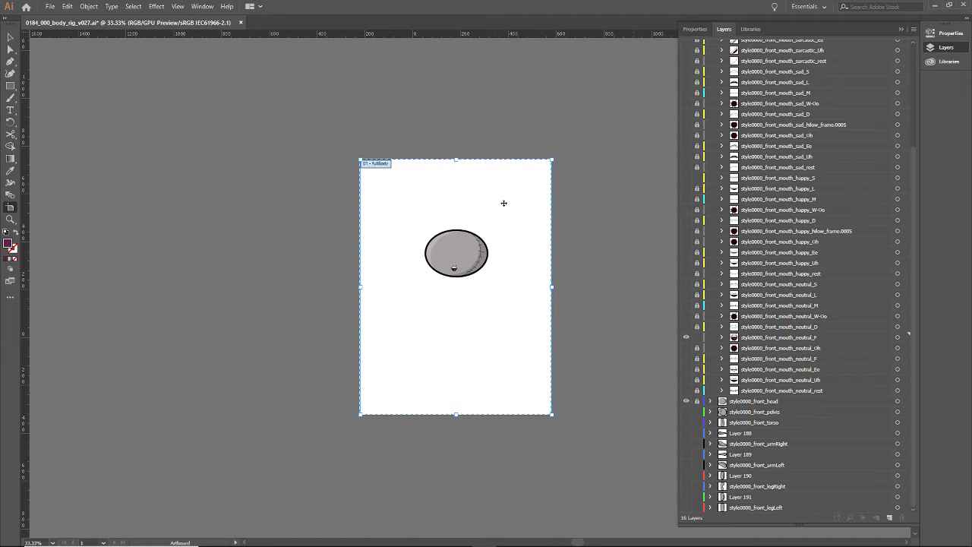
{"action": "scroll", "coordinate": [432, 282], "scroll_direction": "up", "scroll_amount": 5}
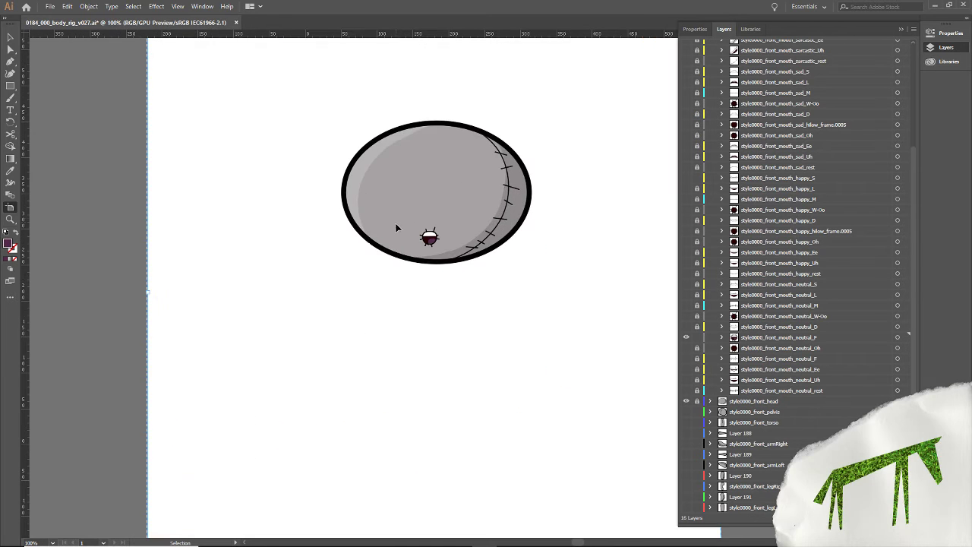
{"action": "scroll", "coordinate": [345, 207], "scroll_direction": "down", "scroll_amount": 5}
{"action": "key", "text": "shift+o"}
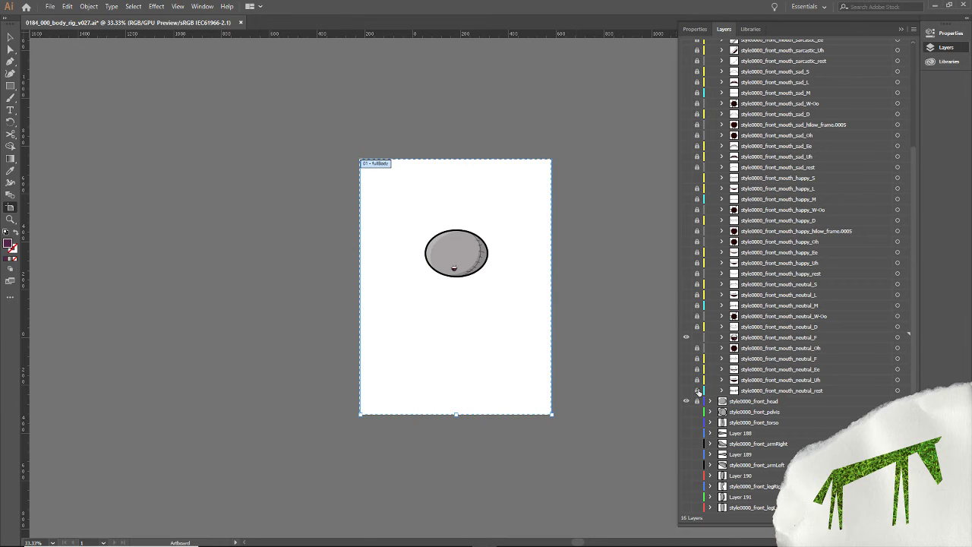
{"action": "left_click_drag", "start_coordinate": [697, 392], "coordinate": [699, 41]}
Unlock the five sarcastic mouth layers and expand the eyeball, pupil, upper and lower eyelid layers.
{"action": "scroll", "coordinate": [916, 308], "scroll_direction": "up", "scroll_amount": 5}
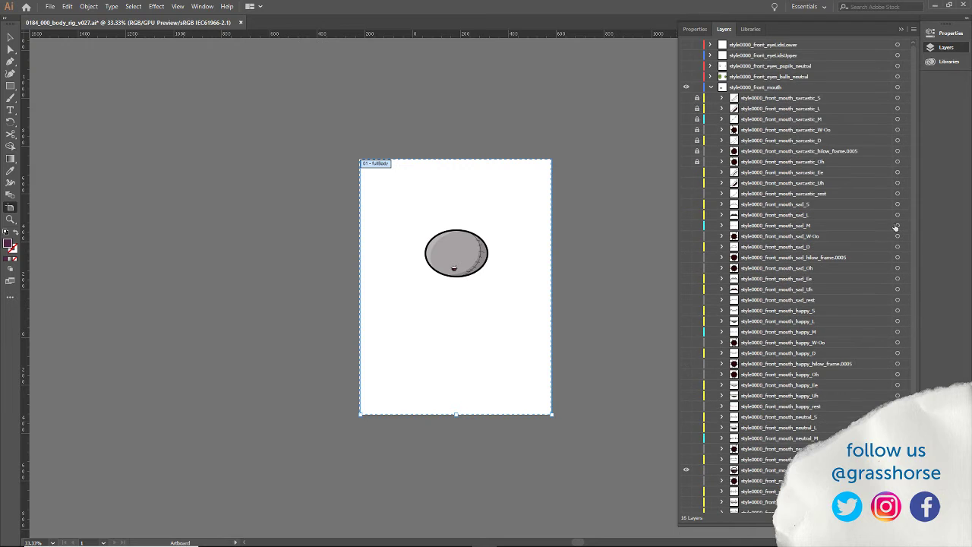
{"action": "left_click_drag", "start_coordinate": [697, 142], "coordinate": [692, 99]}
{"action": "left_click", "coordinate": [710, 76]}
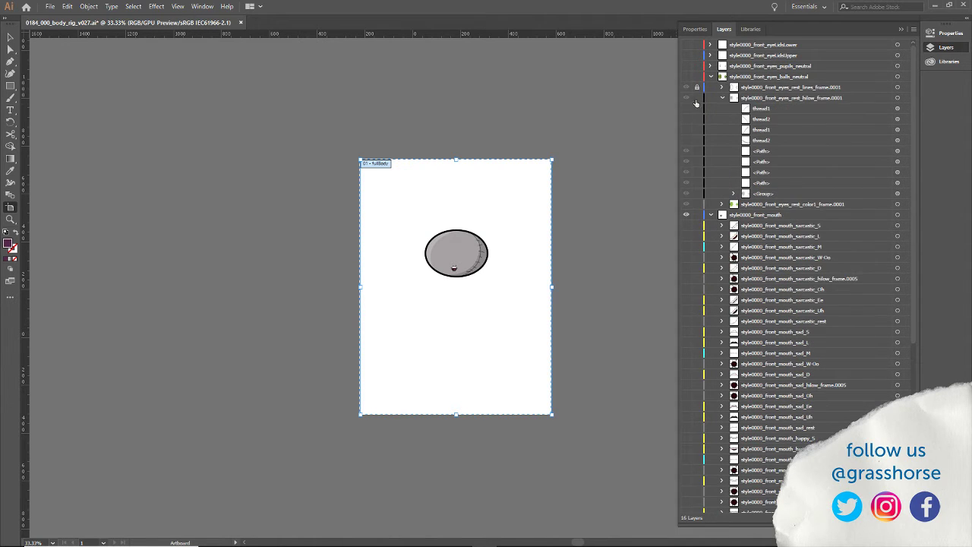
{"action": "left_click", "coordinate": [711, 66]}
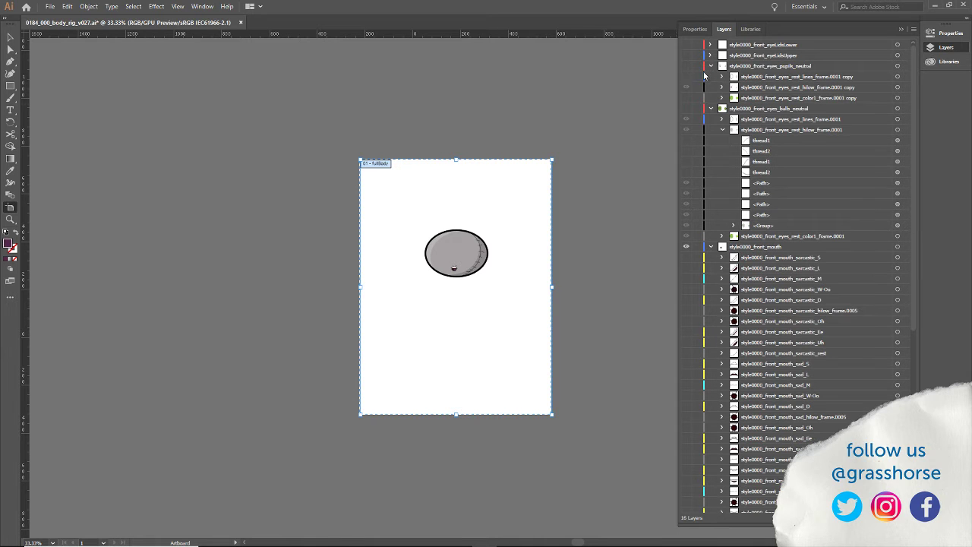
{"action": "left_click", "coordinate": [710, 56]}
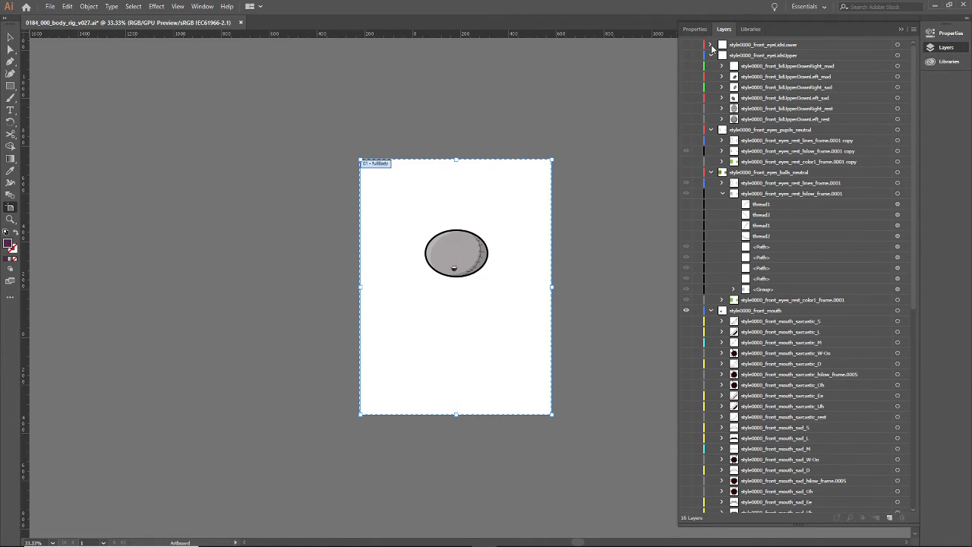
{"action": "left_click", "coordinate": [710, 45]}
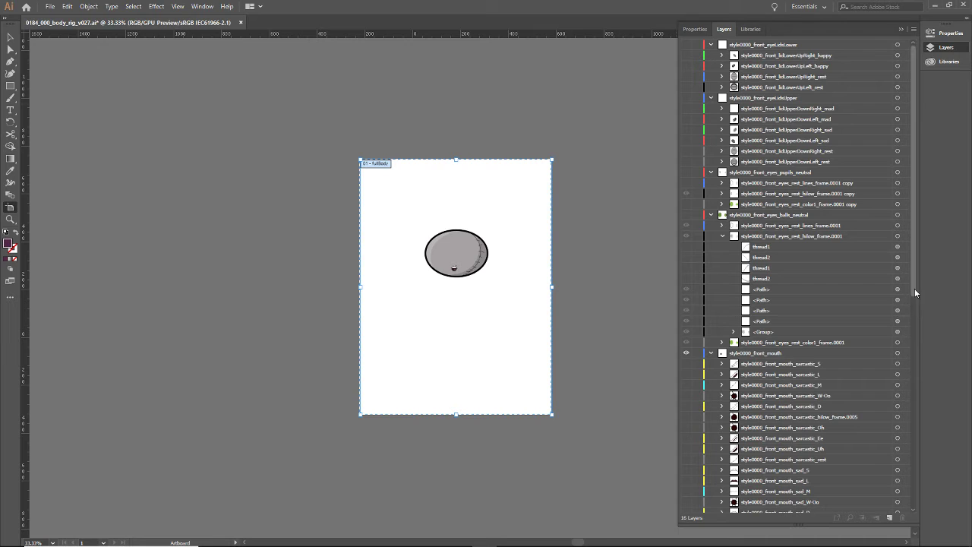
Expand the upper eyelid pose layers and the lower eyelid pose layers, through lidLowerUpRight_happy.
{"action": "left_click", "coordinate": [722, 162]}
{"action": "left_click", "coordinate": [722, 151]}
{"action": "left_click", "coordinate": [722, 140]}
{"action": "left_click", "coordinate": [722, 130]}
{"action": "left_click", "coordinate": [722, 119]}
{"action": "left_click", "coordinate": [722, 109]}
{"action": "left_click", "coordinate": [722, 87]}
{"action": "left_click", "coordinate": [722, 76]}
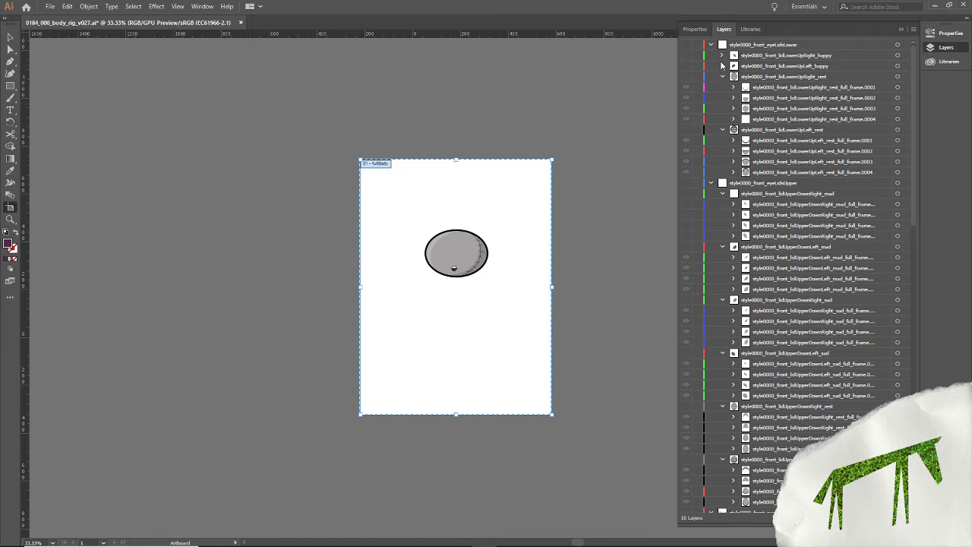
{"action": "left_click", "coordinate": [722, 54]}
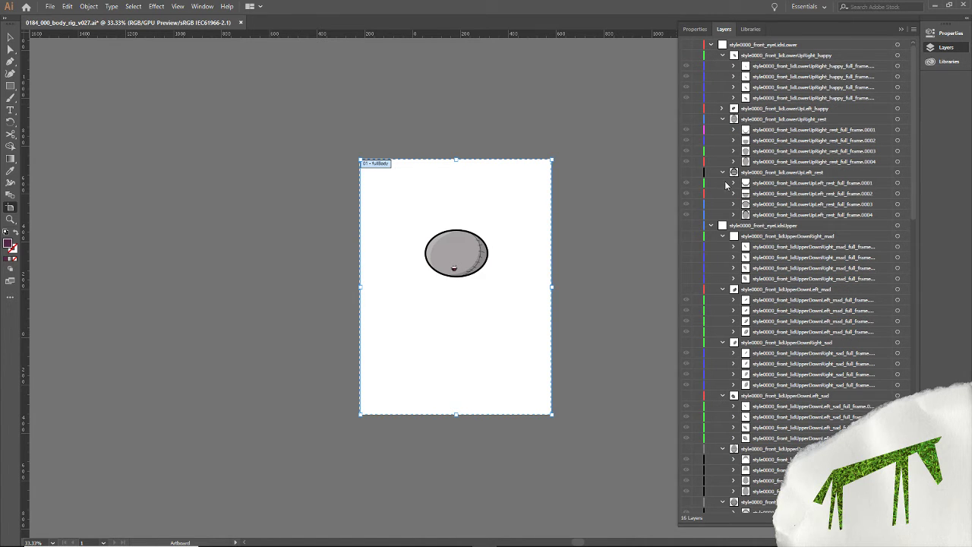
Expand the lower-left and lower-right rest eyelid frames and the four happy eyelid frames.
{"action": "left_click", "coordinate": [733, 212]}
{"action": "left_click", "coordinate": [733, 205]}
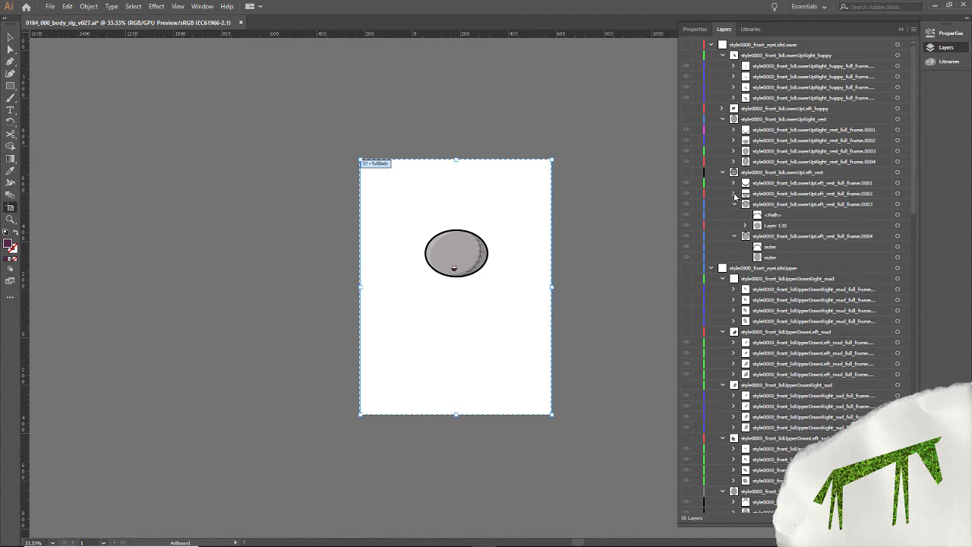
{"action": "left_click", "coordinate": [733, 194]}
{"action": "left_click", "coordinate": [733, 183]}
{"action": "left_click", "coordinate": [733, 162]}
{"action": "left_click", "coordinate": [733, 151]}
{"action": "left_click", "coordinate": [733, 140]}
{"action": "left_click", "coordinate": [734, 129]}
{"action": "left_click", "coordinate": [733, 97]}
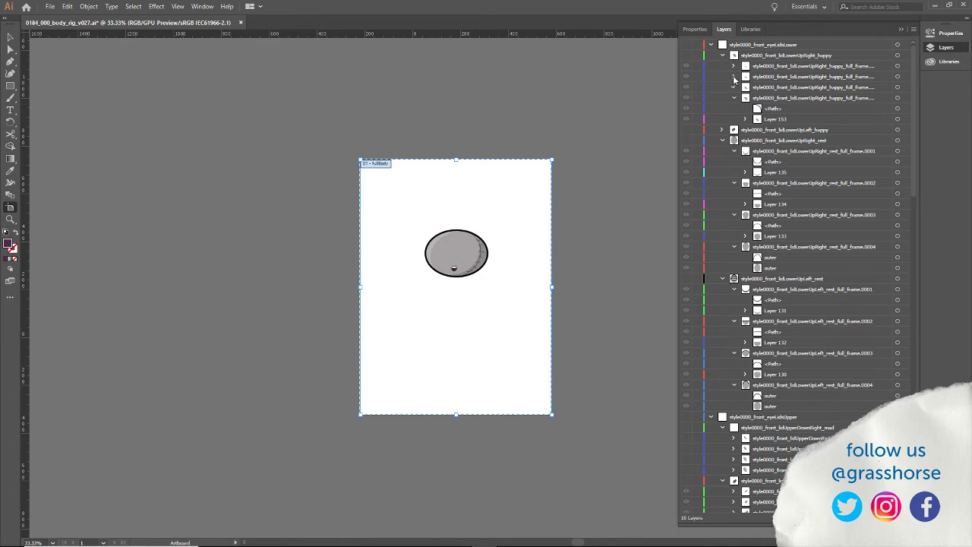
{"action": "left_click", "coordinate": [733, 86]}
{"action": "left_click", "coordinate": [733, 76]}
{"action": "left_click", "coordinate": [734, 65]}
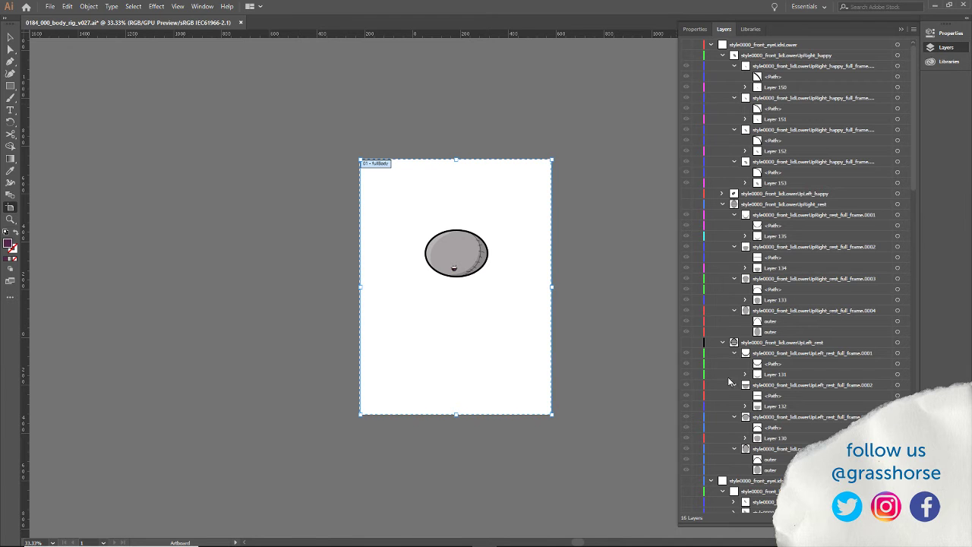
Reveal the clipping paths inside Layers 130–134 and 150–153.
{"action": "left_click", "coordinate": [745, 438]}
{"action": "left_click", "coordinate": [745, 407]}
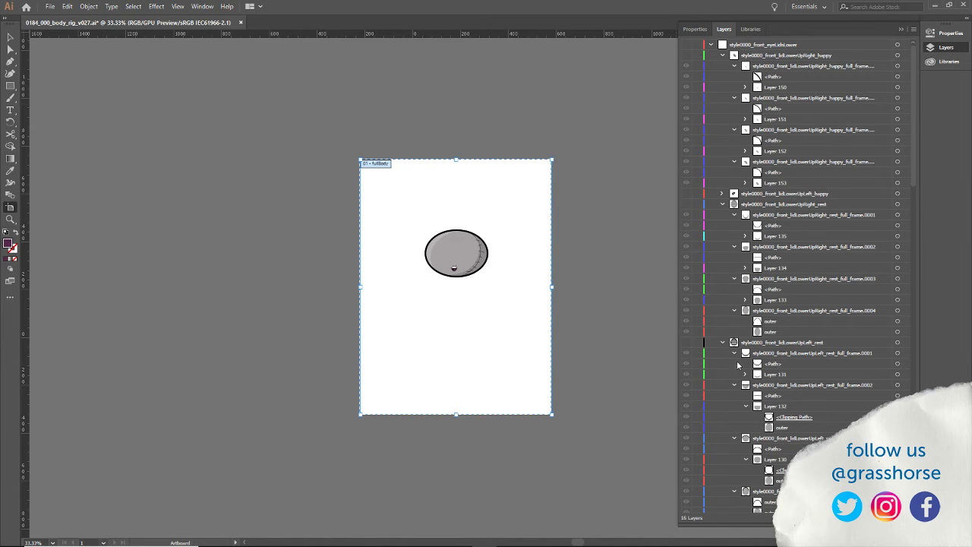
{"action": "left_click", "coordinate": [745, 374]}
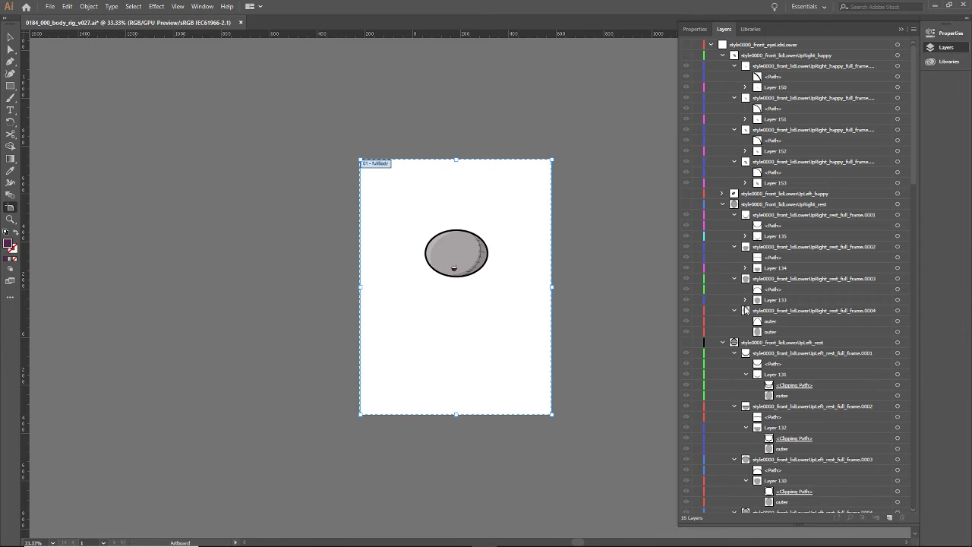
{"action": "left_click", "coordinate": [745, 300]}
{"action": "left_click", "coordinate": [745, 268]}
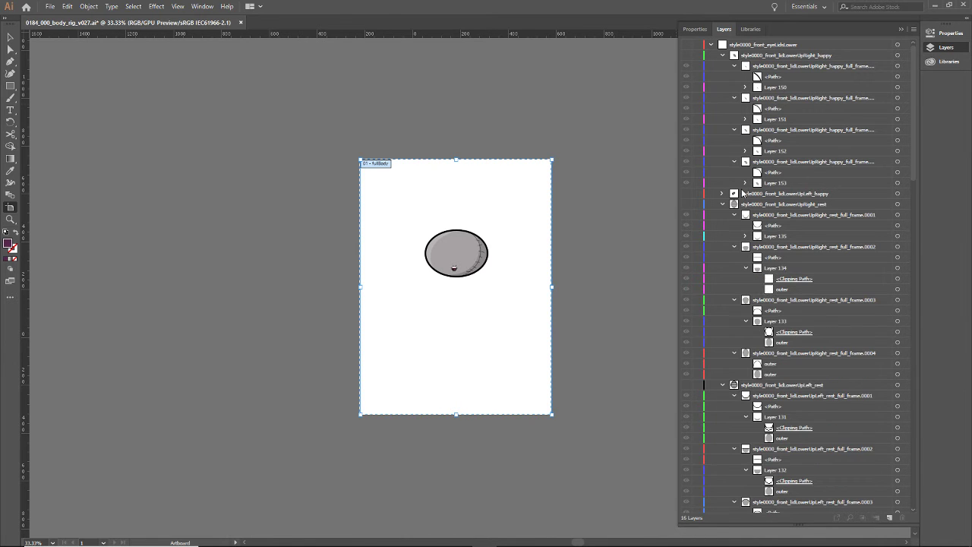
{"action": "left_click", "coordinate": [744, 183]}
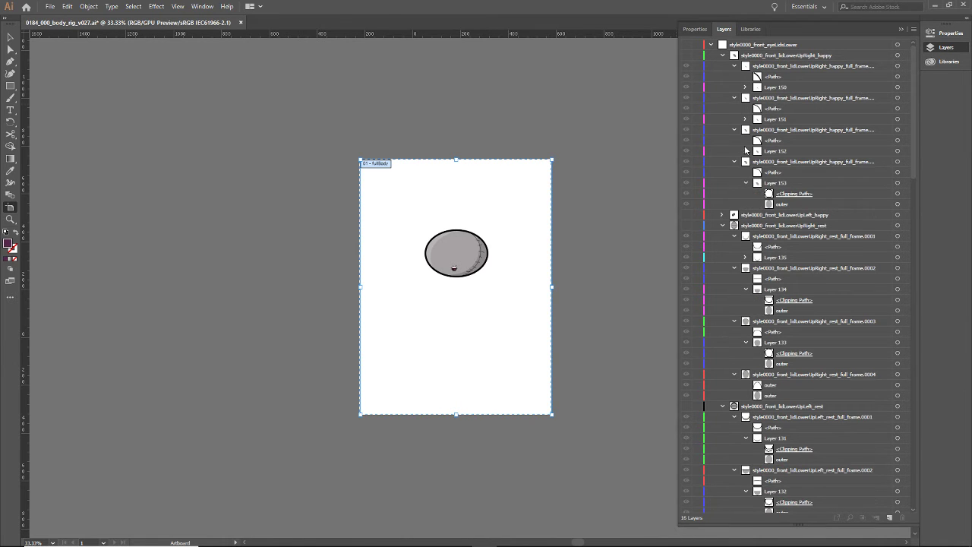
{"action": "left_click", "coordinate": [745, 152]}
{"action": "left_click", "coordinate": [744, 119]}
{"action": "left_click", "coordinate": [745, 87]}
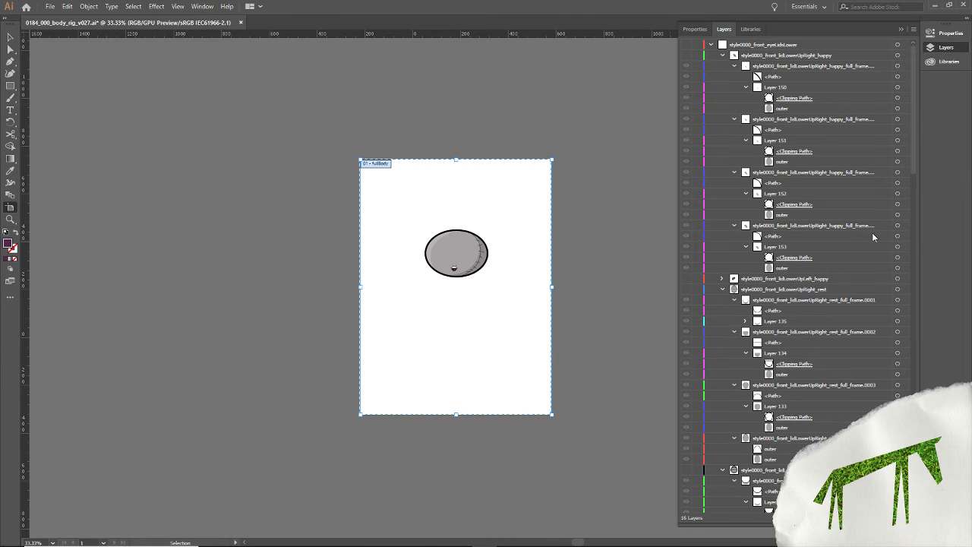
{"action": "left_click_drag", "start_coordinate": [913, 122], "coordinate": [899, 384]}
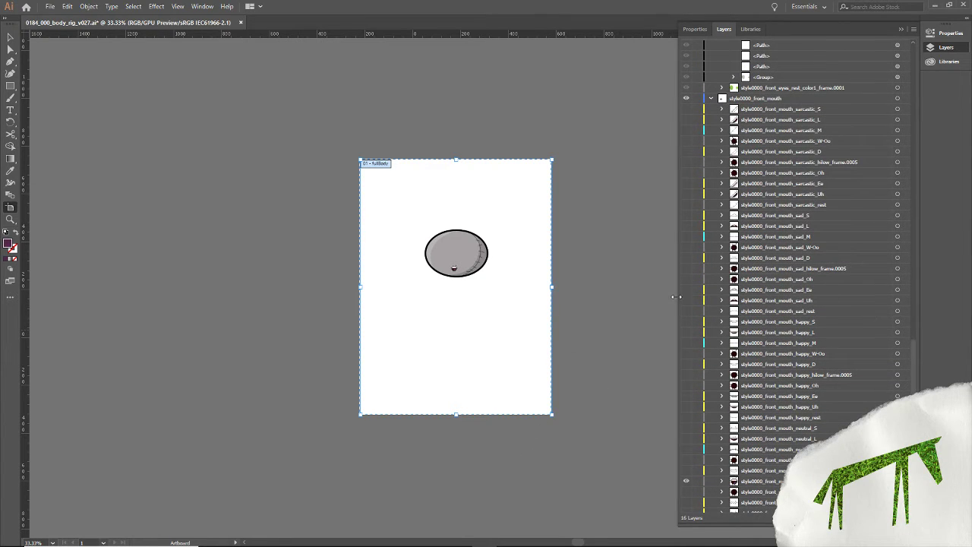
Scroll the Layers panel down to the style0000_front_head layer.
{"action": "left_click_drag", "start_coordinate": [914, 362], "coordinate": [915, 396]}
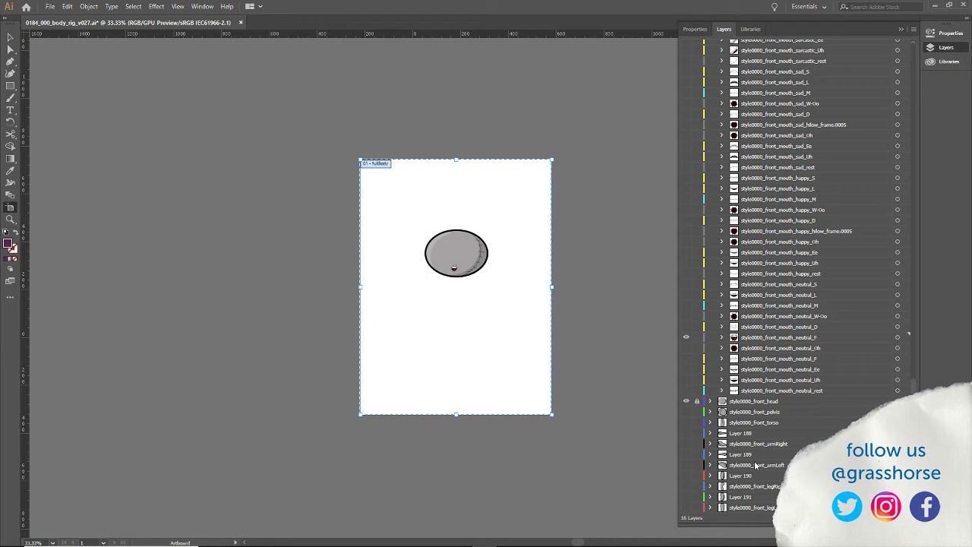
Expand neutral_rest, front_head and its head_lines, head_color1 and head_hilow sublayers, then unlock front_head.
{"action": "left_click", "coordinate": [721, 391]}
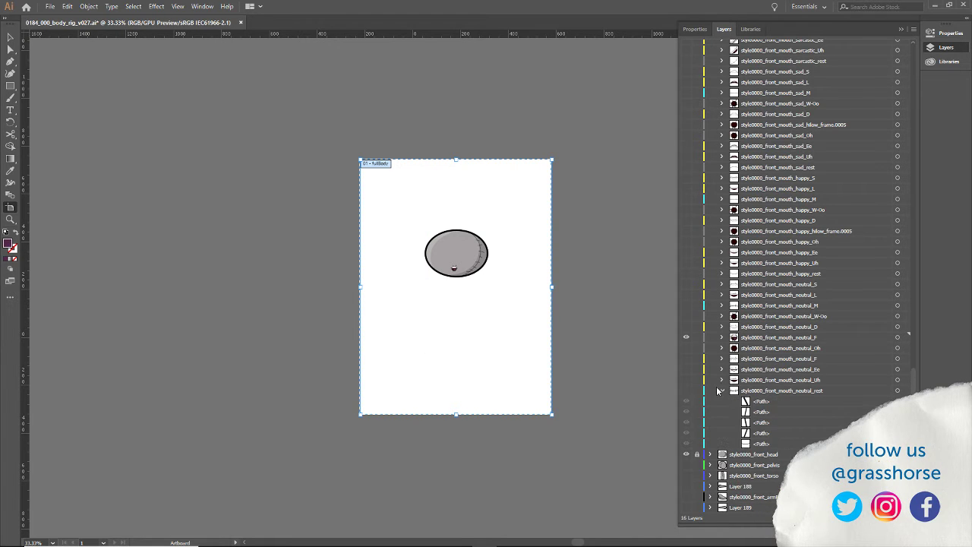
{"action": "left_click", "coordinate": [710, 454]}
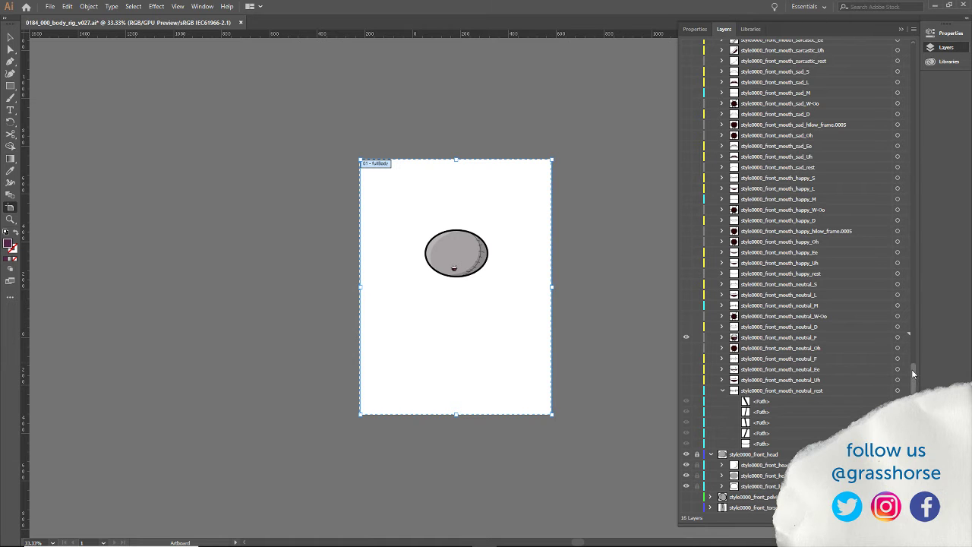
{"action": "scroll", "coordinate": [911, 370], "scroll_direction": "down", "scroll_amount": 3}
{"action": "left_click", "coordinate": [722, 401]}
{"action": "left_click", "coordinate": [722, 390]}
{"action": "left_click", "coordinate": [721, 379]}
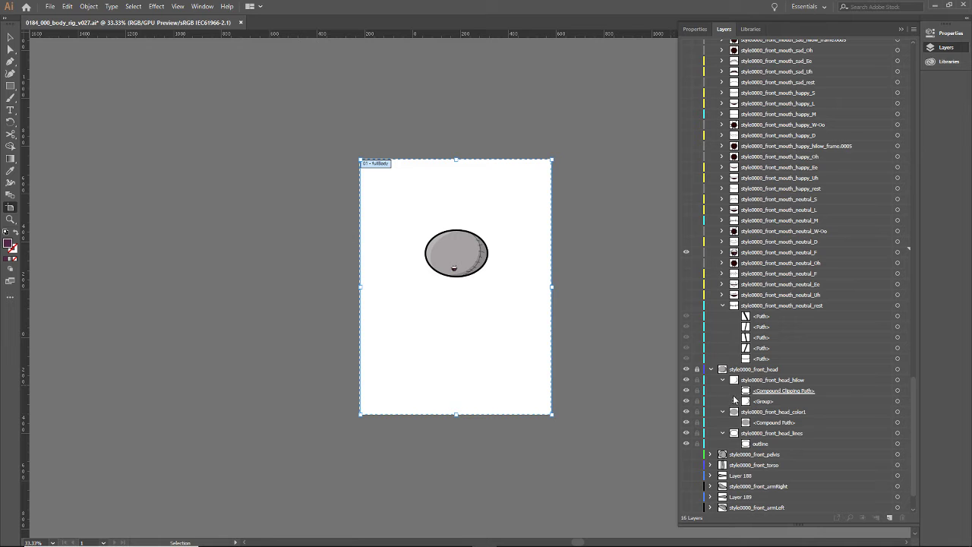
{"action": "left_click", "coordinate": [734, 400]}
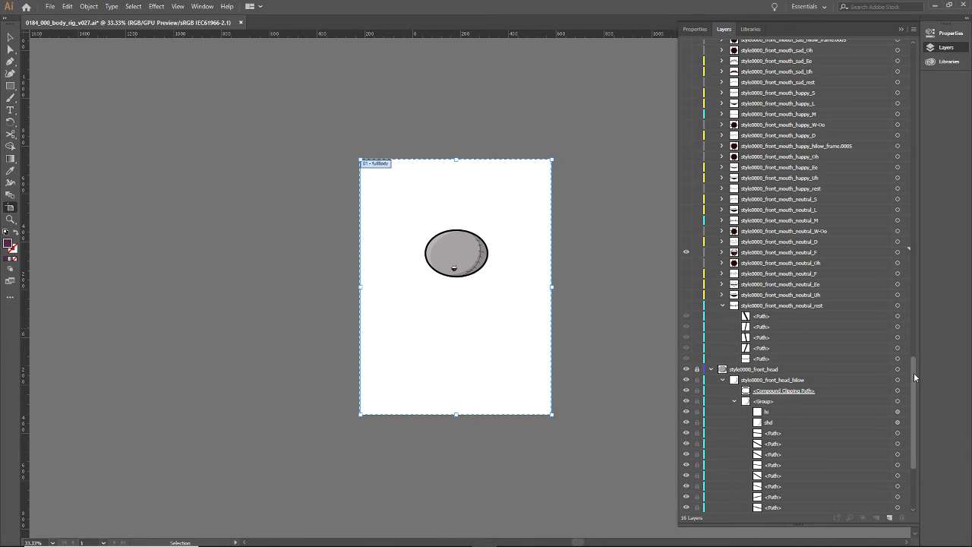
{"action": "scroll", "coordinate": [912, 375], "scroll_direction": "down", "scroll_amount": 5}
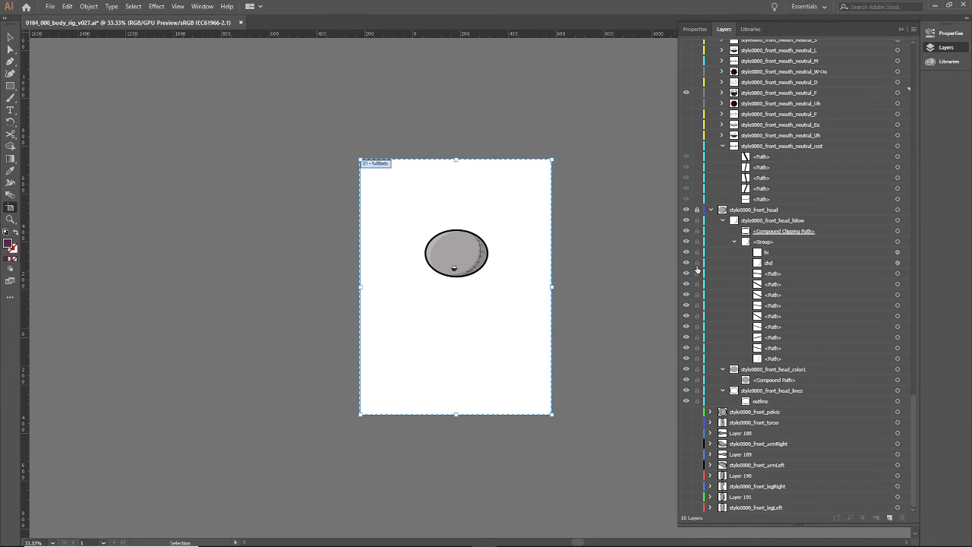
{"action": "left_click", "coordinate": [696, 209]}
Expand neutral_Uh and neutral_Ee, unlock all Ee paths, and make both mouths visible.
{"action": "left_click", "coordinate": [722, 135]}
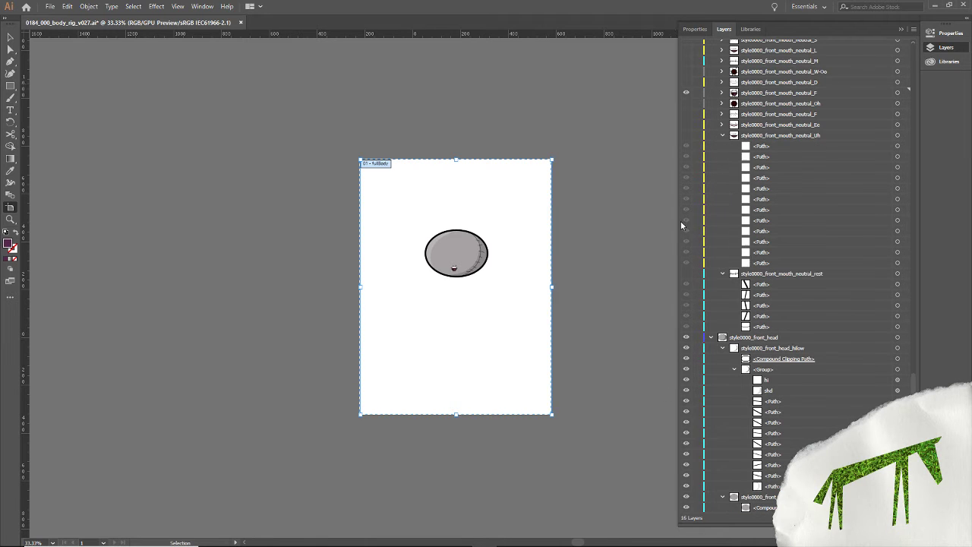
{"action": "left_click", "coordinate": [687, 135]}
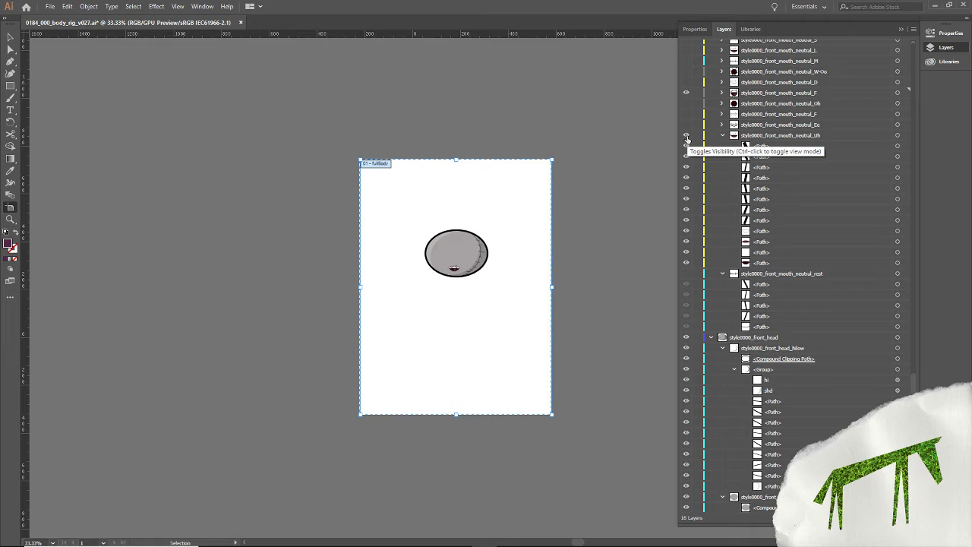
{"action": "left_click", "coordinate": [686, 136]}
{"action": "left_click", "coordinate": [697, 135]}
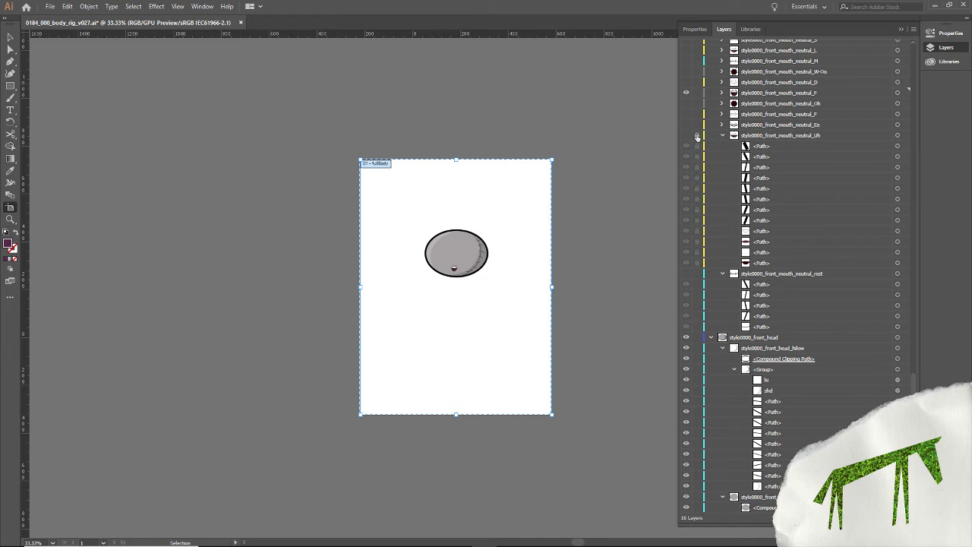
{"action": "left_click", "coordinate": [696, 136]}
{"action": "left_click", "coordinate": [721, 124]}
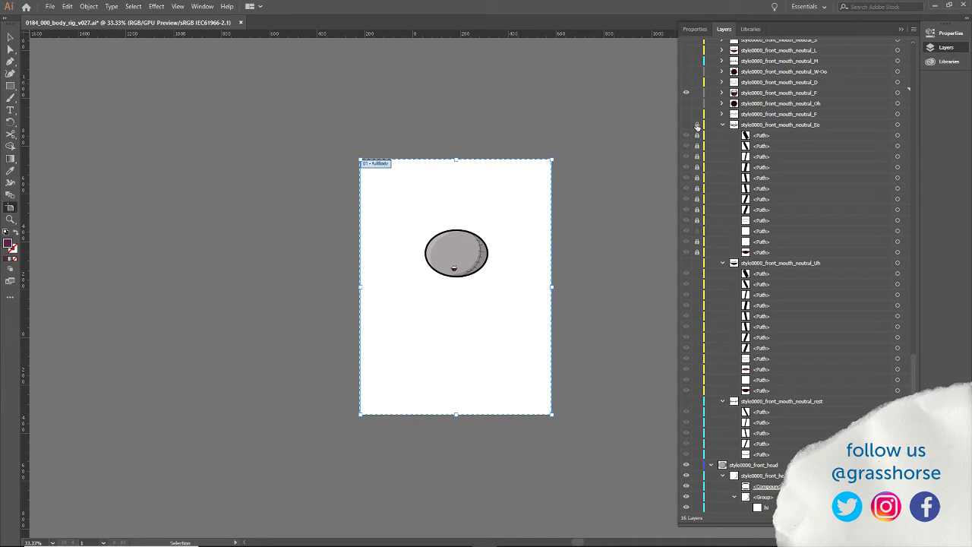
{"action": "left_click", "coordinate": [693, 125]}
{"action": "left_click_drag", "start_coordinate": [697, 135], "coordinate": [696, 262]}
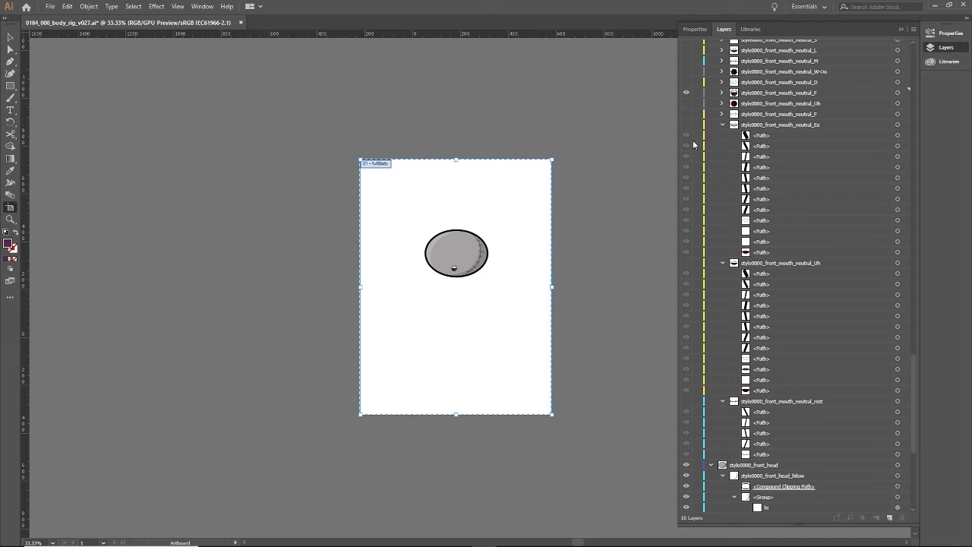
{"action": "left_click", "coordinate": [685, 263]}
{"action": "left_click", "coordinate": [686, 124]}
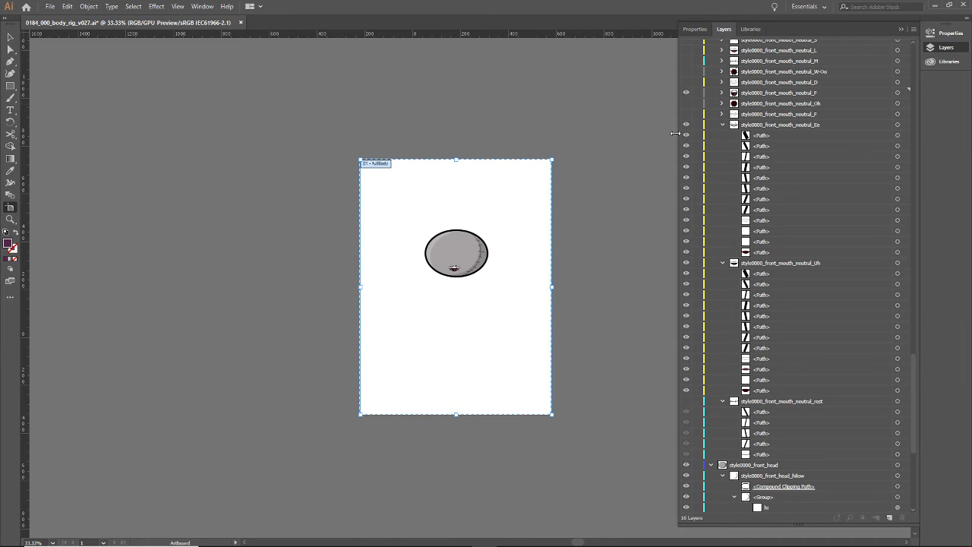
Show neutral_F and unlock its four paths, the last neutral_Oh path, and the other neutral_F's paths.
{"action": "left_click", "coordinate": [722, 114]}
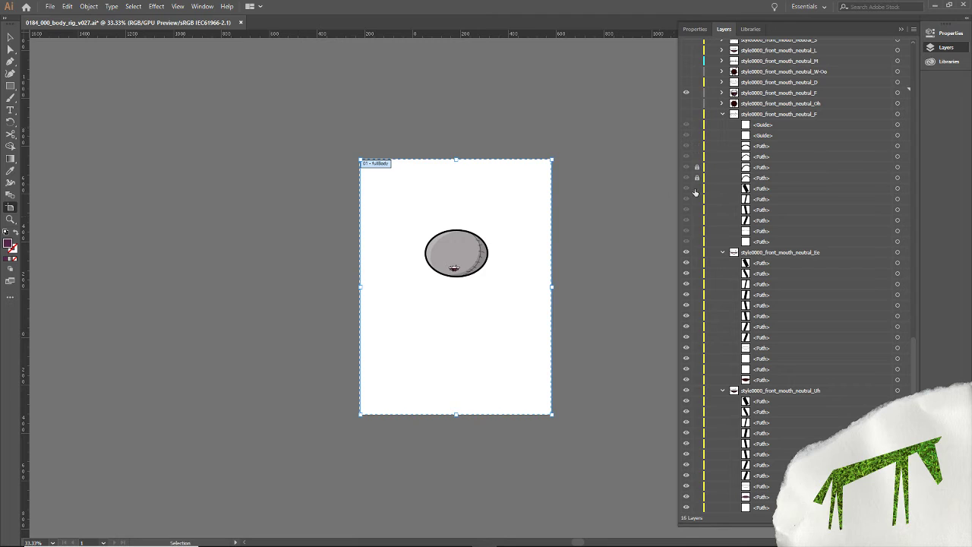
{"action": "mouse_move", "coordinate": [696, 178]}
{"action": "left_mouse_down"}
{"action": "mouse_move", "coordinate": [696, 146]}
{"action": "mouse_move", "coordinate": [696, 182]}
{"action": "left_mouse_up"}
{"action": "left_click", "coordinate": [696, 146]}
{"action": "left_click_drag", "start_coordinate": [696, 145], "coordinate": [697, 177]}
{"action": "left_click", "coordinate": [685, 114]}
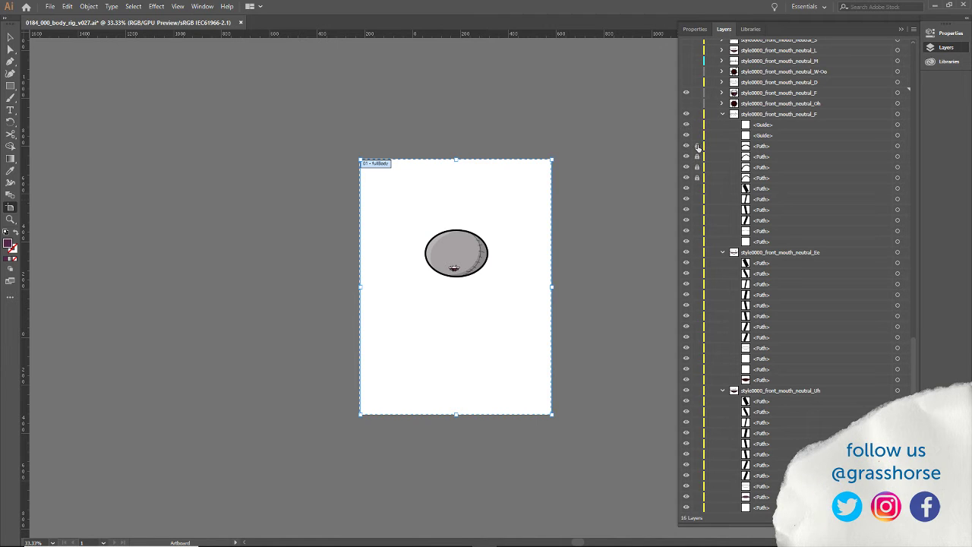
{"action": "left_click_drag", "start_coordinate": [697, 147], "coordinate": [696, 183]}
{"action": "left_click", "coordinate": [722, 103]}
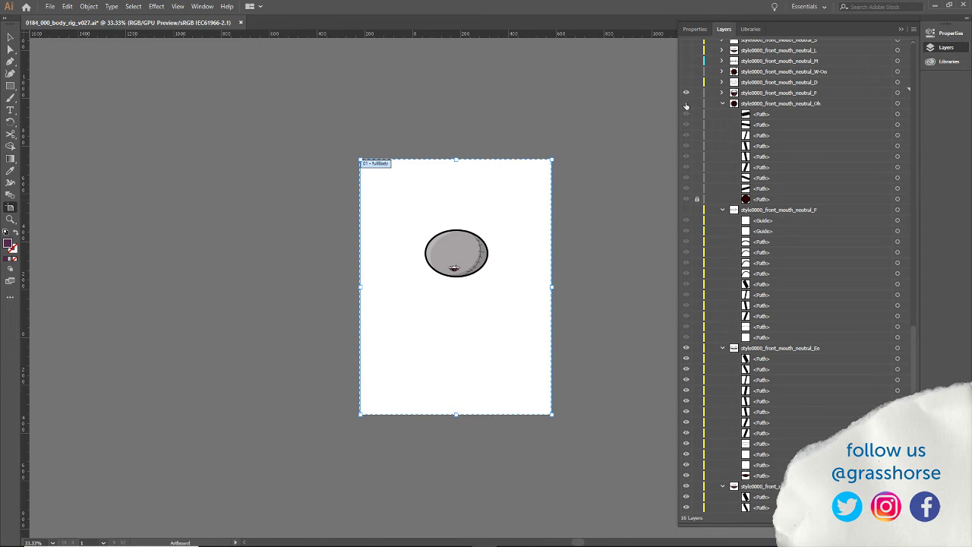
{"action": "left_click", "coordinate": [696, 198]}
{"action": "left_click", "coordinate": [722, 93]}
{"action": "left_click_drag", "start_coordinate": [697, 108], "coordinate": [697, 225]}
Expand neutral_D, W-Oo, M, L and S, showing and unlocking every neutral_L path.
{"action": "left_click", "coordinate": [722, 82]}
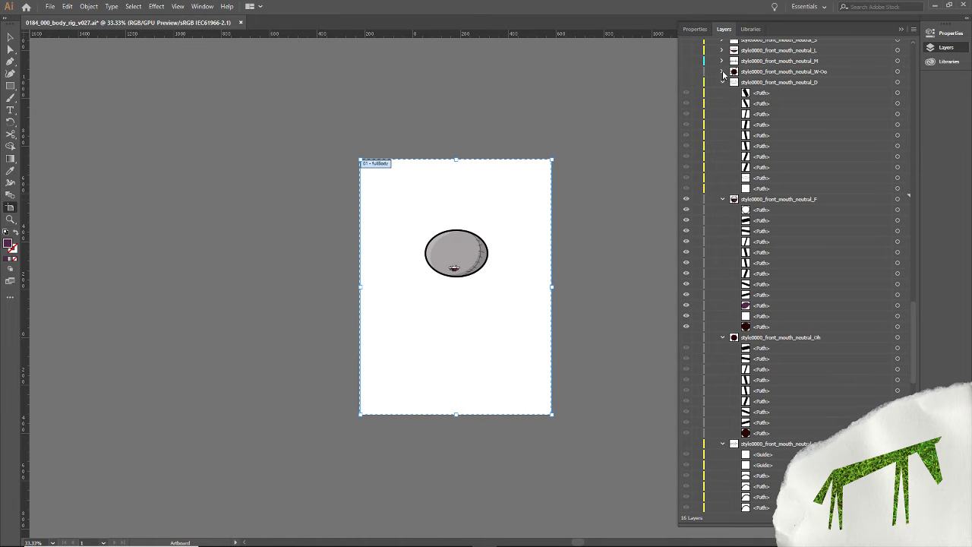
{"action": "left_click", "coordinate": [722, 71]}
{"action": "left_click", "coordinate": [721, 61]}
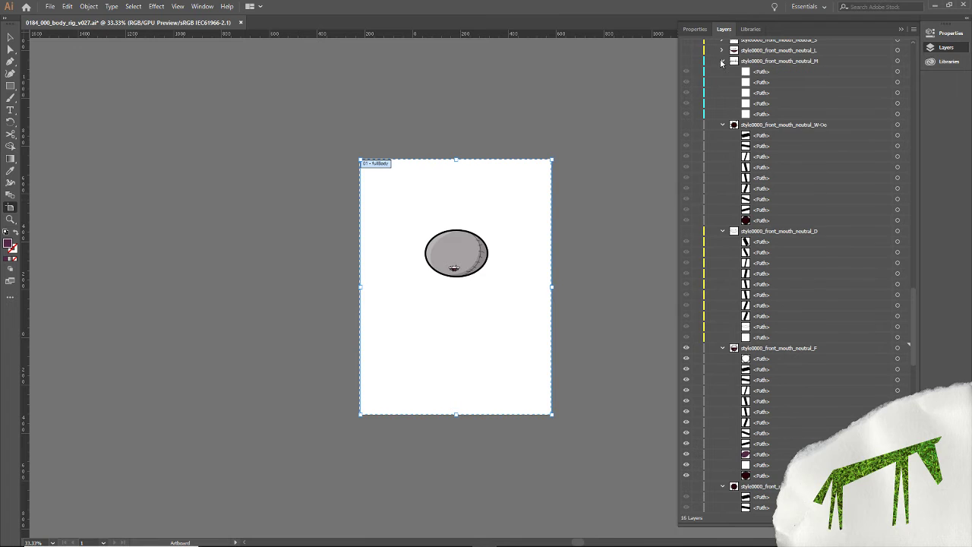
{"action": "left_click", "coordinate": [722, 51]}
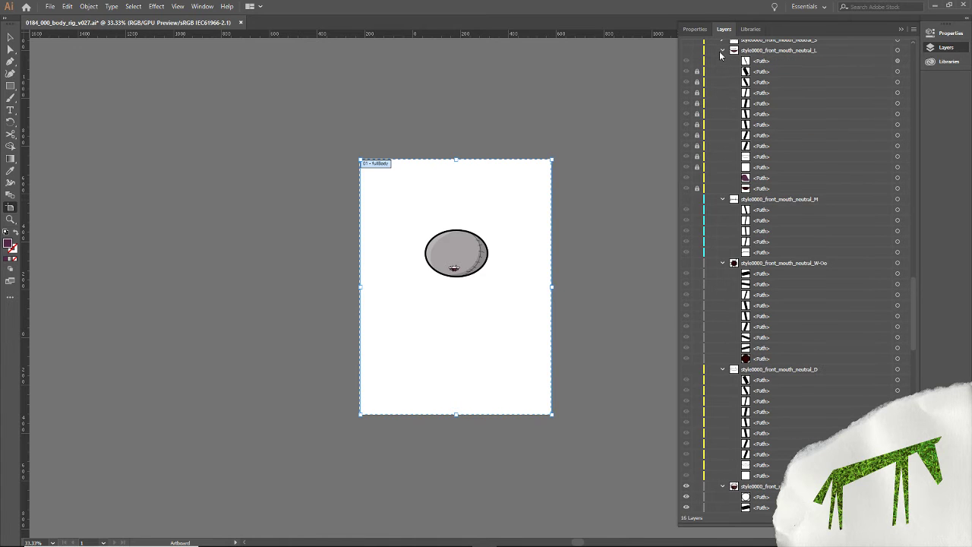
{"action": "left_click", "coordinate": [685, 51]}
{"action": "left_click_drag", "start_coordinate": [696, 72], "coordinate": [697, 192]}
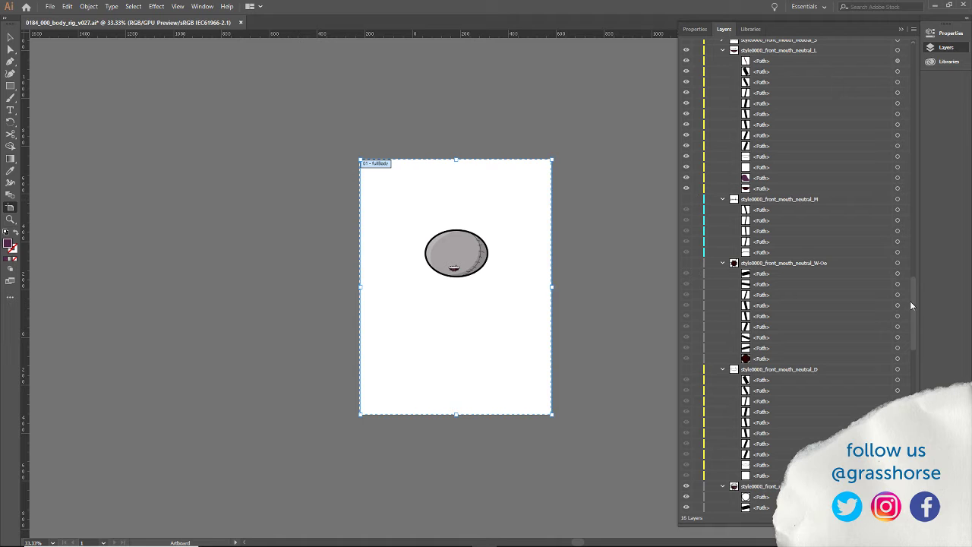
{"action": "left_click_drag", "start_coordinate": [912, 301], "coordinate": [910, 233]}
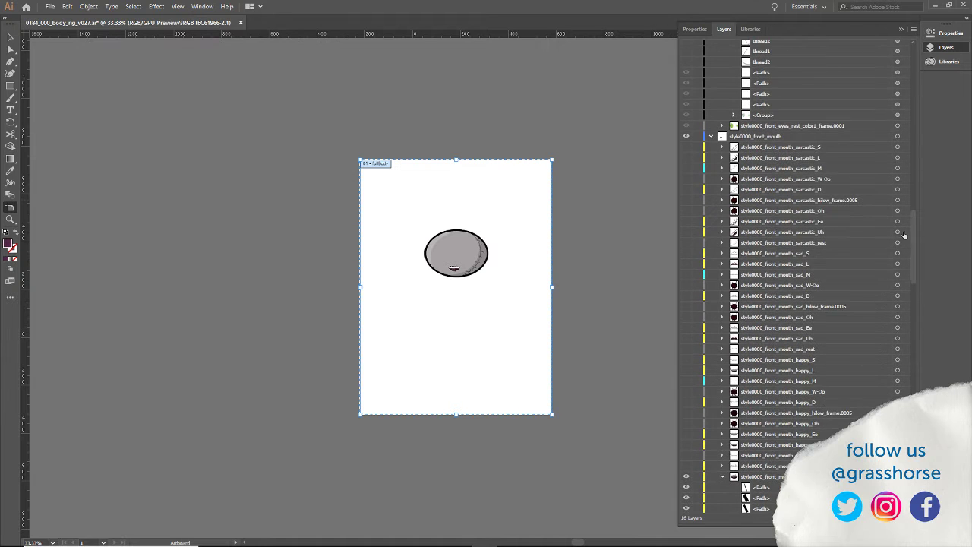
{"action": "left_click", "coordinate": [721, 465]}
{"action": "left_click_drag", "start_coordinate": [915, 207], "coordinate": [910, 308]}
{"action": "scroll", "coordinate": [914, 313], "scroll_direction": "down", "scroll_amount": 5}
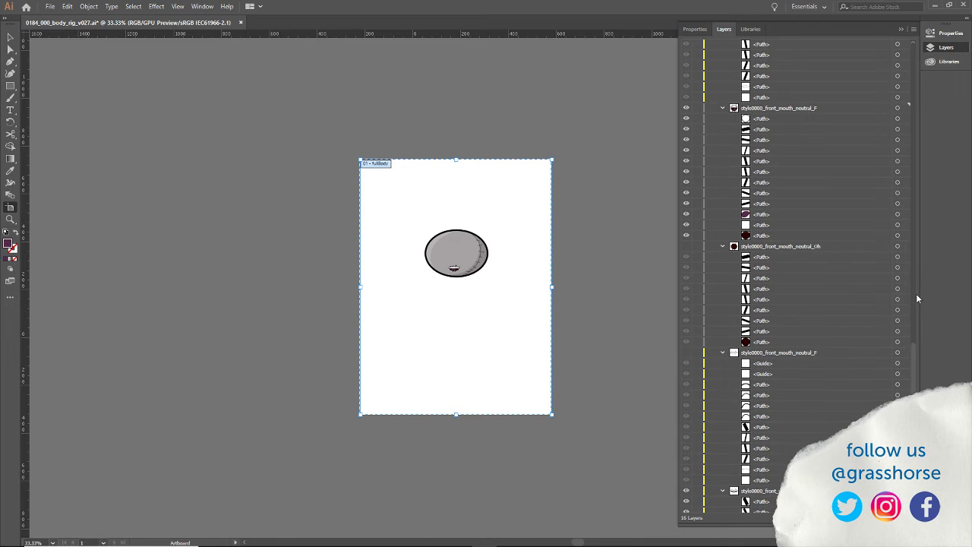
{"action": "scroll", "coordinate": [915, 331], "scroll_direction": "up", "scroll_amount": 3}
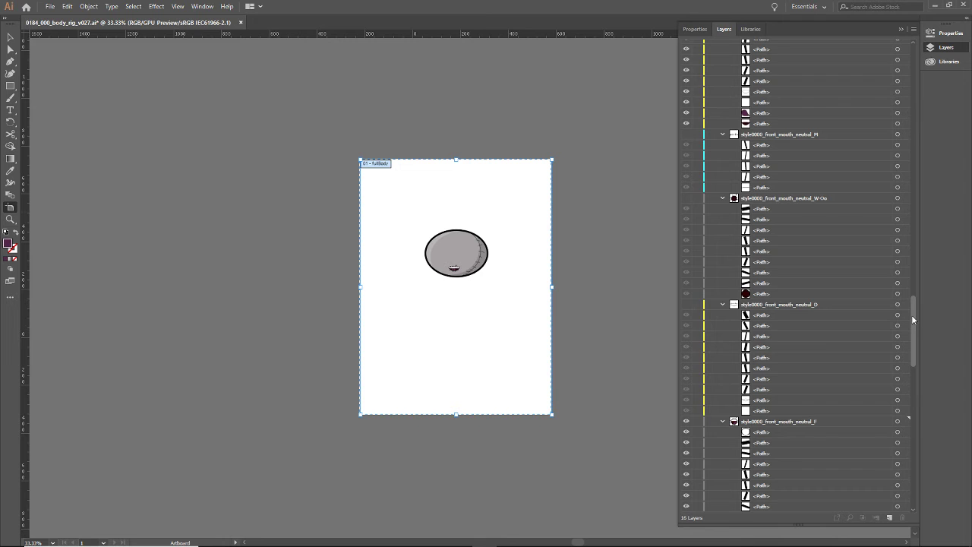
{"action": "scroll", "coordinate": [914, 315], "scroll_direction": "up", "scroll_amount": 6}
{"action": "scroll", "coordinate": [915, 251], "scroll_direction": "up", "scroll_amount": 5}
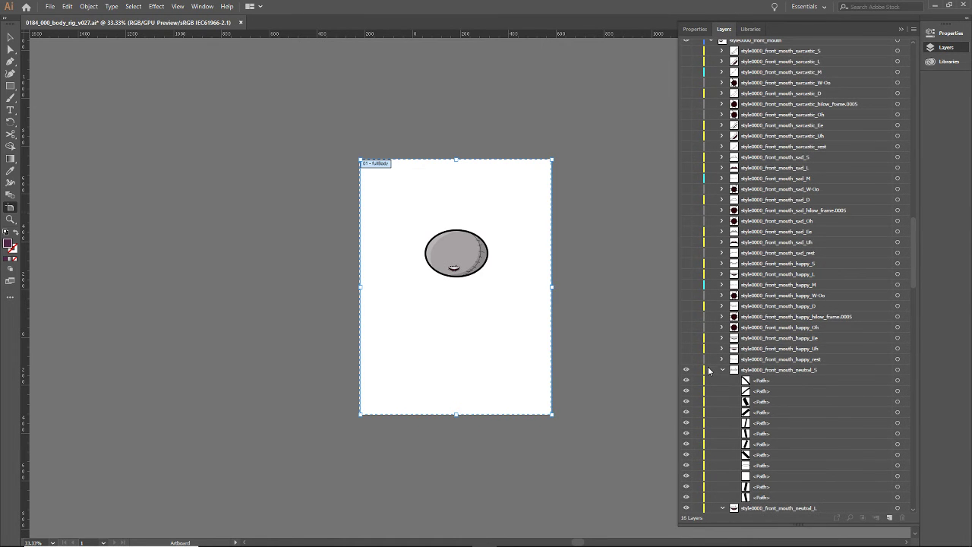
Expand and show the happy_rest, happy_Uh, happy_Ee, happy_Oh and happy_D mouth layers.
{"action": "left_click", "coordinate": [720, 359]}
{"action": "scroll", "coordinate": [728, 369], "scroll_direction": "down", "scroll_amount": 2}
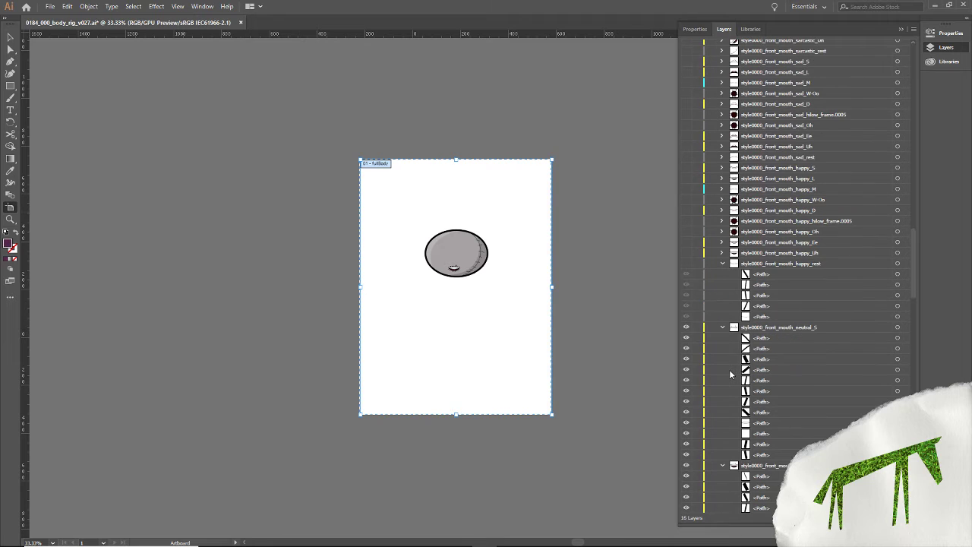
{"action": "left_click", "coordinate": [685, 264]}
{"action": "left_click", "coordinate": [719, 253]}
{"action": "left_click", "coordinate": [685, 253]}
{"action": "left_click", "coordinate": [721, 241]}
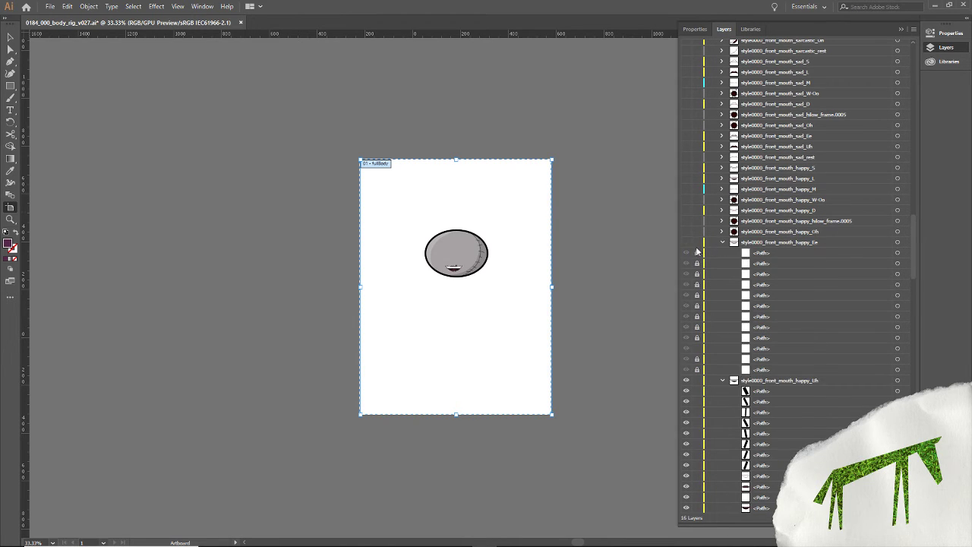
{"action": "left_click", "coordinate": [685, 242]}
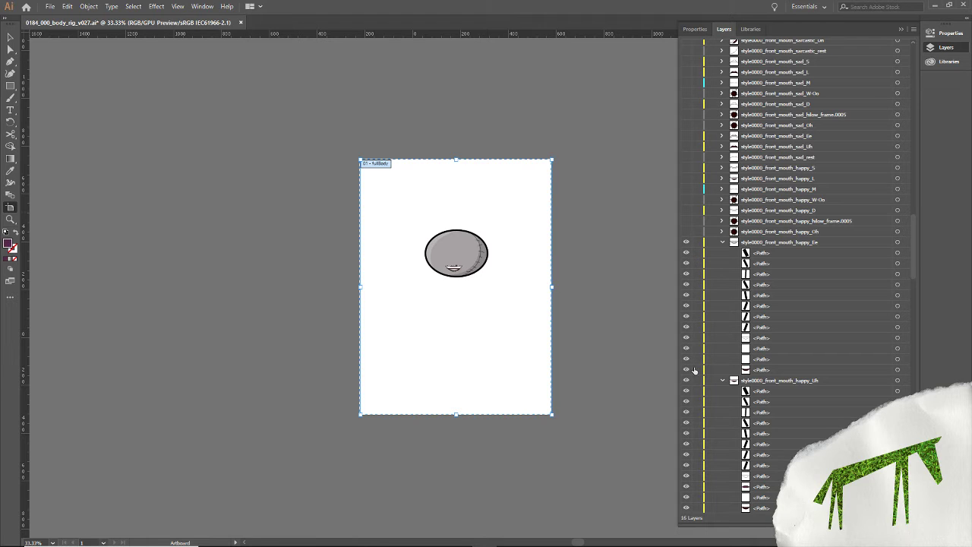
{"action": "left_click", "coordinate": [722, 231]}
{"action": "left_click", "coordinate": [685, 230]}
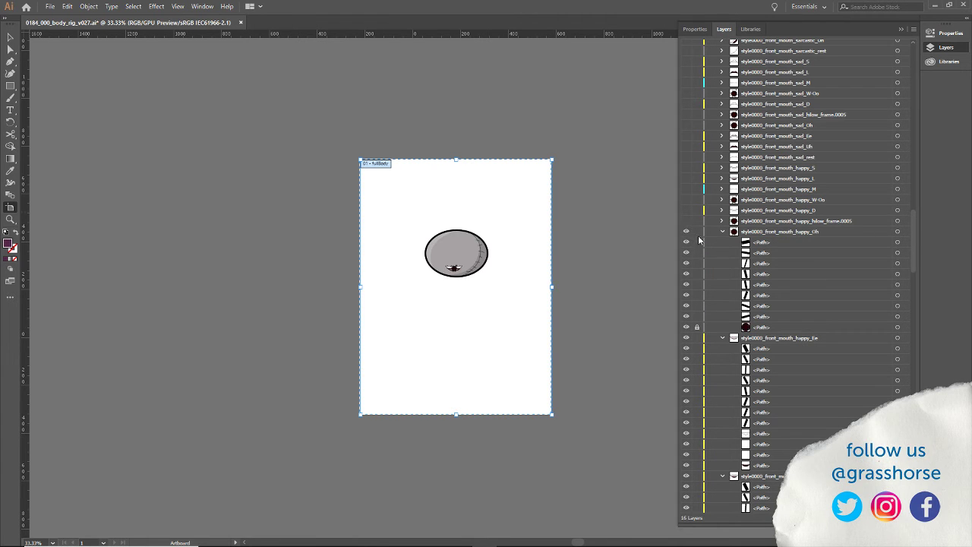
{"action": "left_click", "coordinate": [721, 220]}
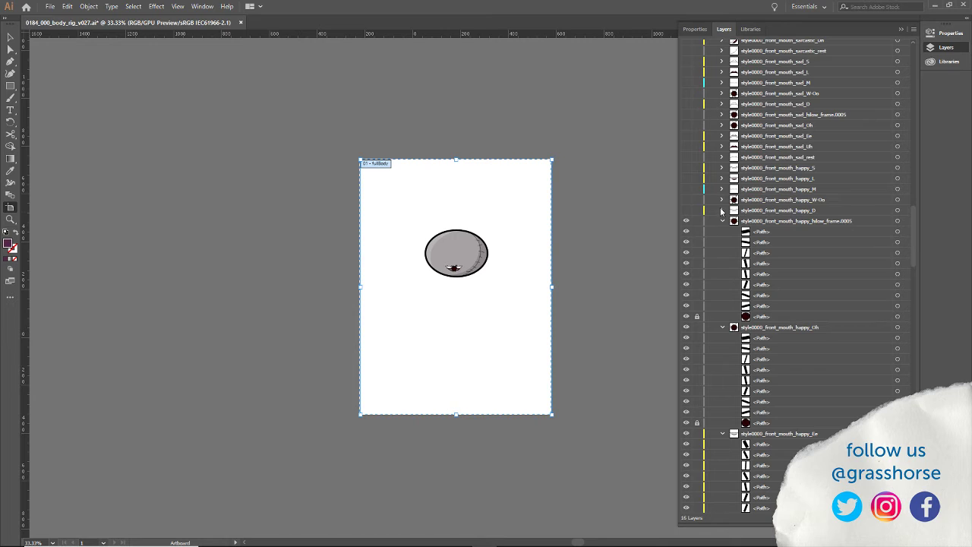
{"action": "left_click", "coordinate": [721, 210]}
{"action": "left_click", "coordinate": [685, 210]}
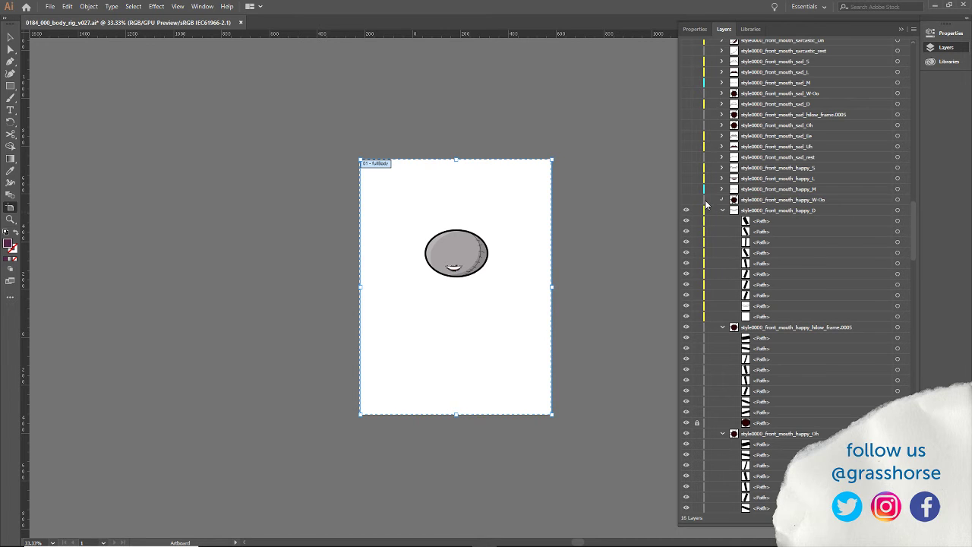
Expand and show the happy_W-Oo, happy_M, happy_L and happy_S mouth layers.
{"action": "left_click", "coordinate": [685, 200]}
{"action": "left_click", "coordinate": [721, 188]}
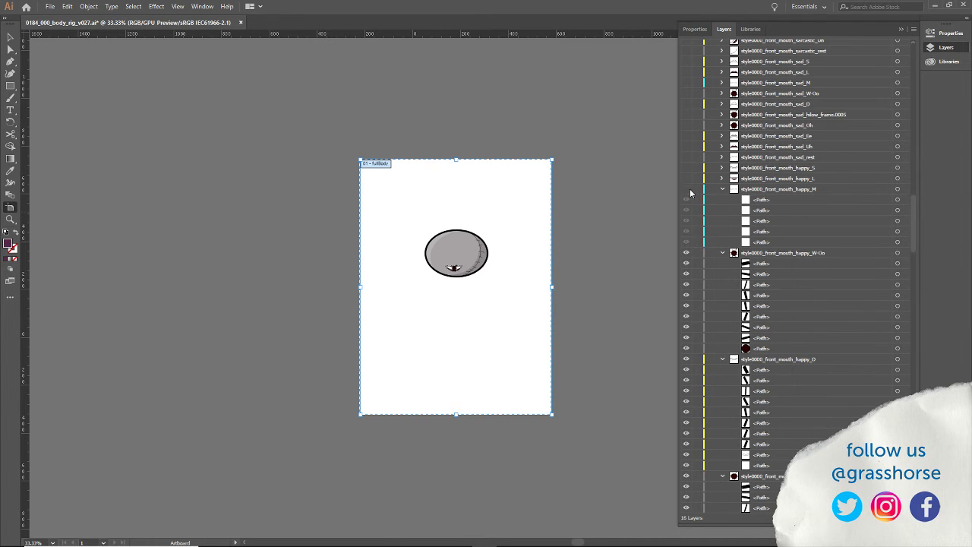
{"action": "left_click", "coordinate": [685, 189]}
{"action": "left_click", "coordinate": [722, 179]}
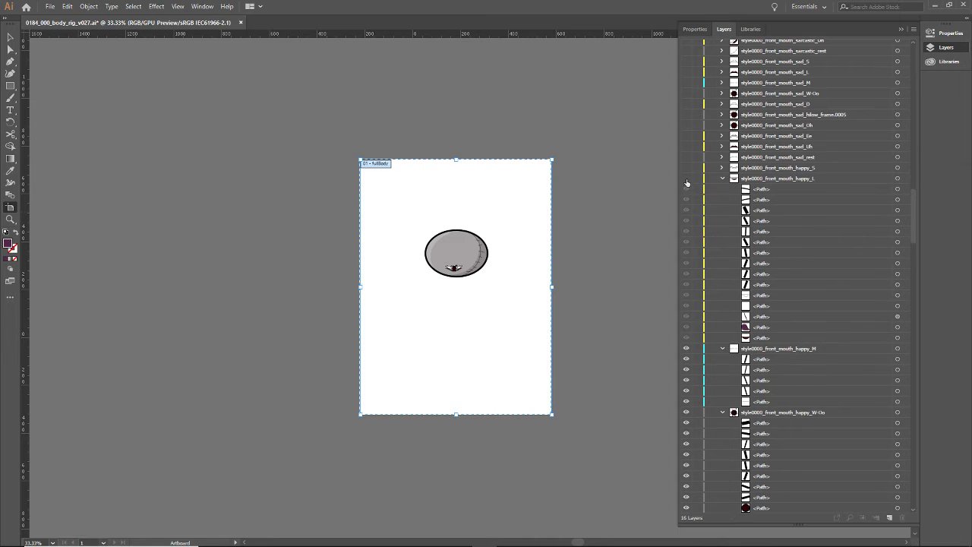
{"action": "left_click", "coordinate": [686, 179]}
{"action": "left_click", "coordinate": [722, 168]}
{"action": "left_click", "coordinate": [685, 167]}
Expand sad_rest and expand and show the sad_Uh, sad_Ee and sad_Oh mouth layers.
{"action": "left_click", "coordinate": [722, 157]}
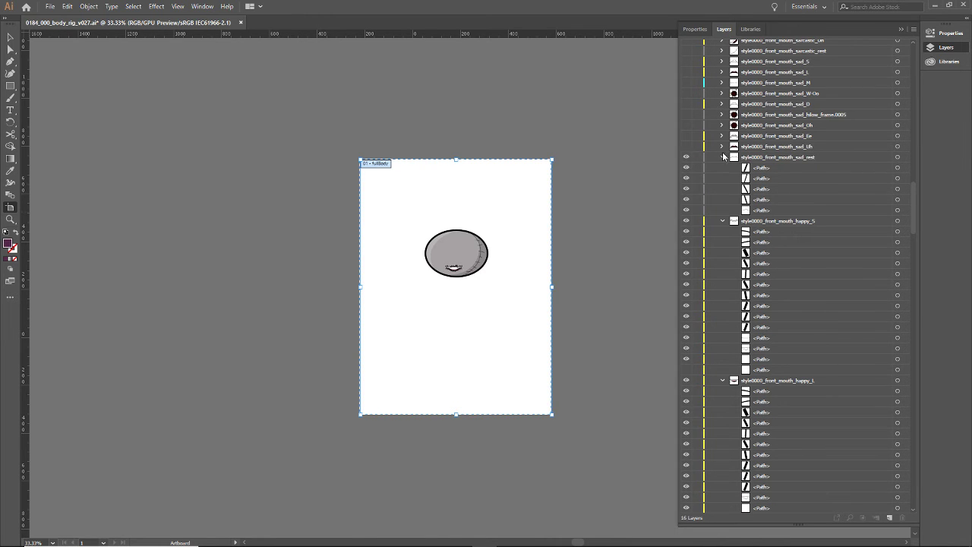
{"action": "left_click", "coordinate": [721, 146]}
{"action": "left_click", "coordinate": [686, 146]}
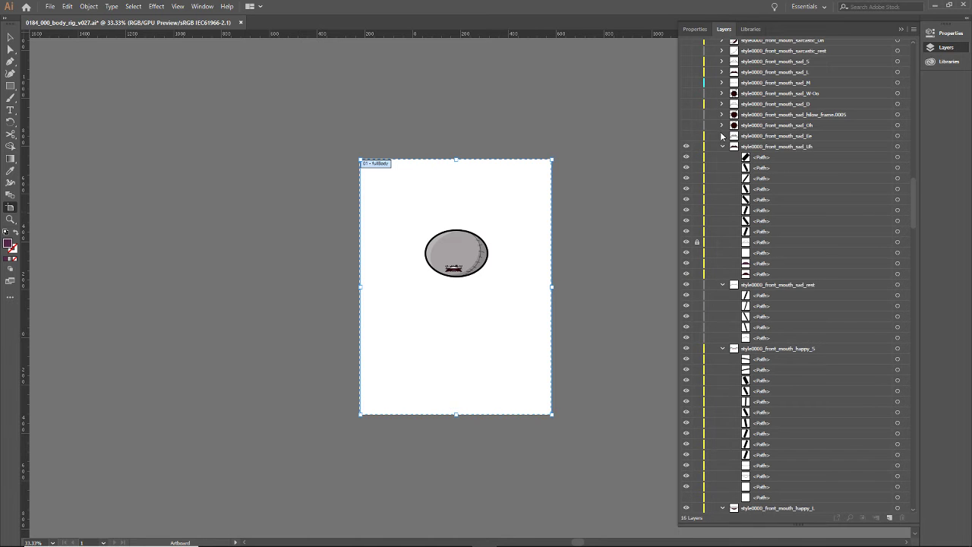
{"action": "left_click", "coordinate": [722, 135]}
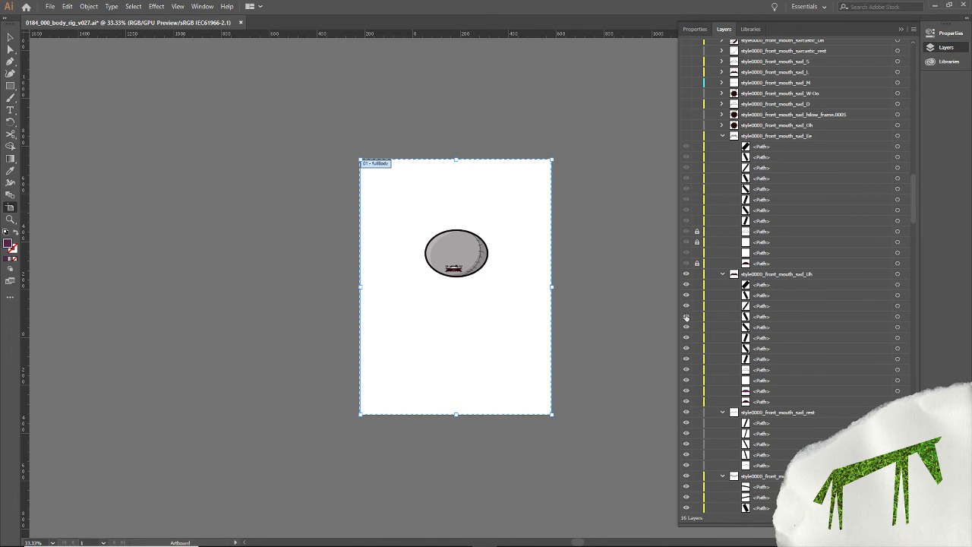
{"action": "left_click", "coordinate": [686, 136]}
{"action": "left_click", "coordinate": [686, 125]}
{"action": "left_click", "coordinate": [721, 125]}
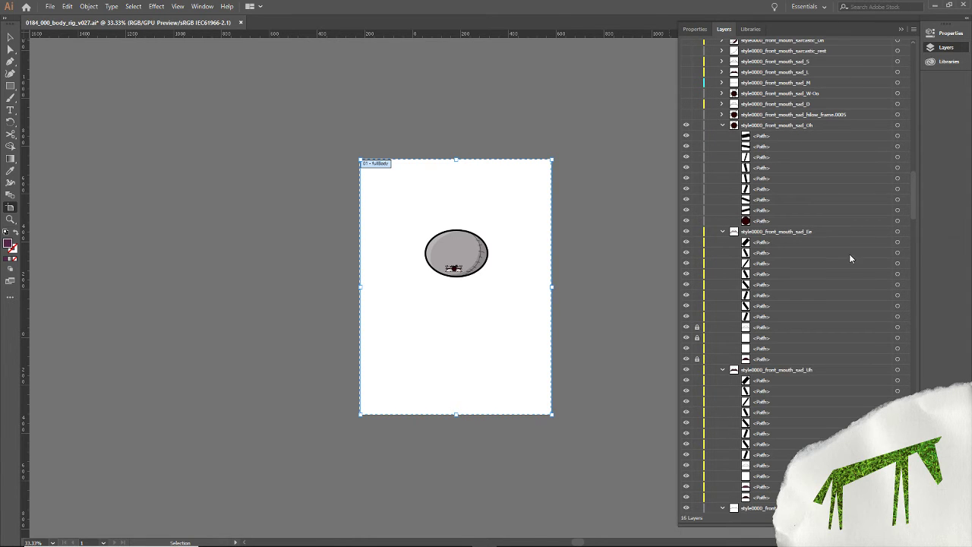
{"action": "left_click_drag", "start_coordinate": [914, 204], "coordinate": [909, 163]}
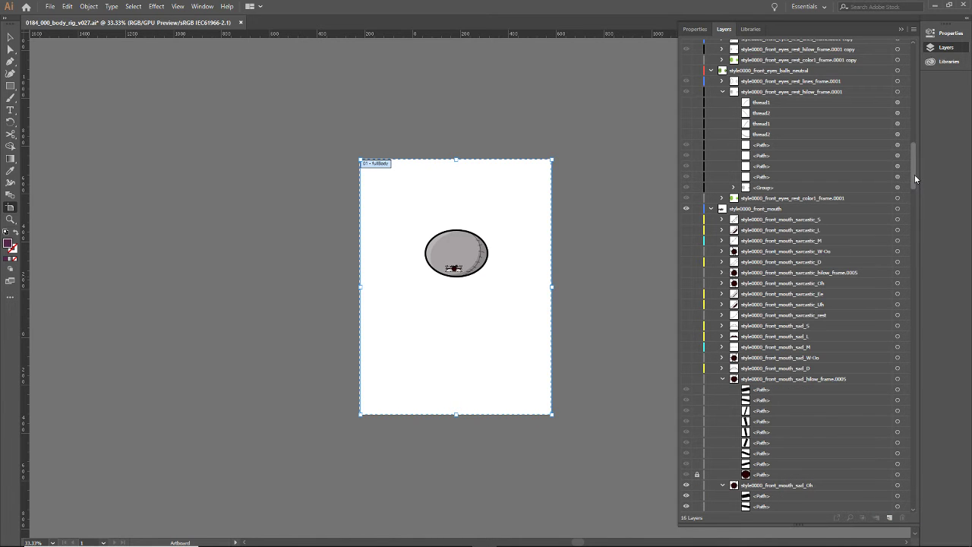
Show and unlock the sad blow-frame mouth path, expand the sad sublayers, and show sad_L and sad_S.
{"action": "left_click_drag", "start_coordinate": [914, 174], "coordinate": [915, 210]}
{"action": "left_click", "coordinate": [687, 83]}
{"action": "left_click", "coordinate": [697, 179]}
{"action": "left_click", "coordinate": [722, 73]}
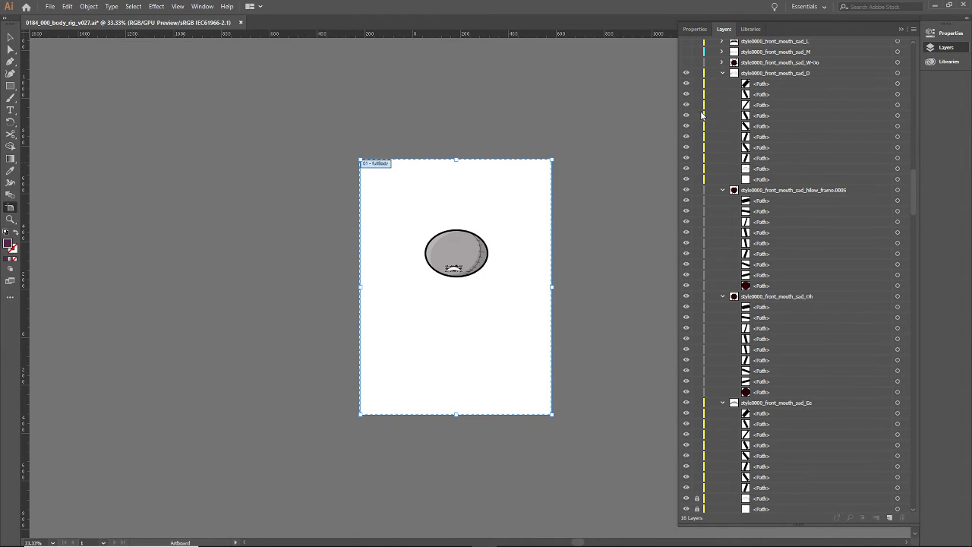
{"action": "left_click", "coordinate": [722, 63]}
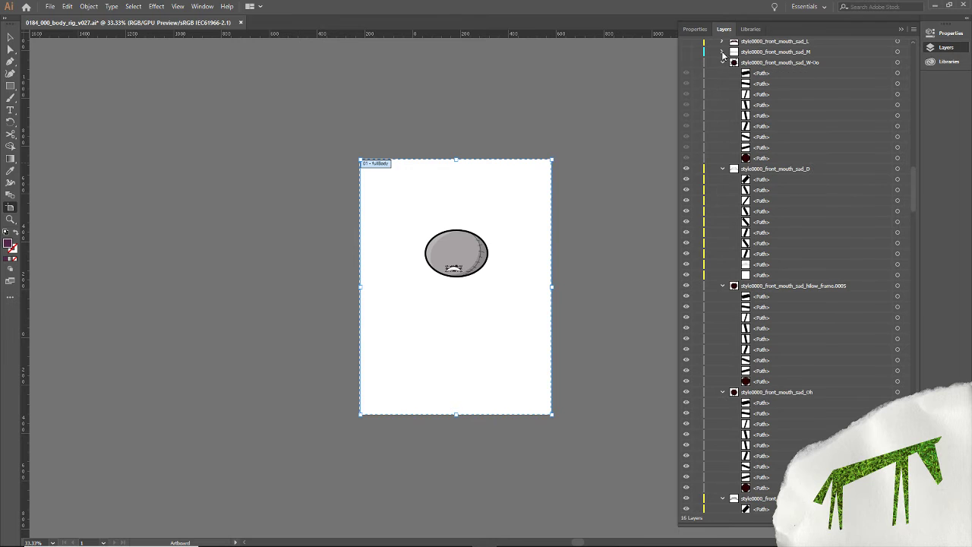
{"action": "left_click", "coordinate": [722, 52]}
{"action": "left_click", "coordinate": [722, 41]}
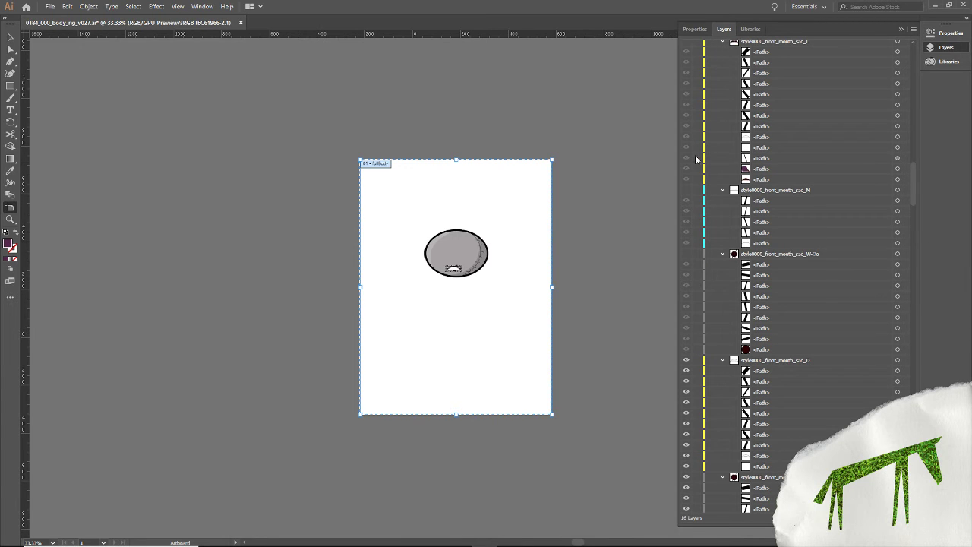
{"action": "left_click_drag", "start_coordinate": [915, 193], "coordinate": [913, 165]}
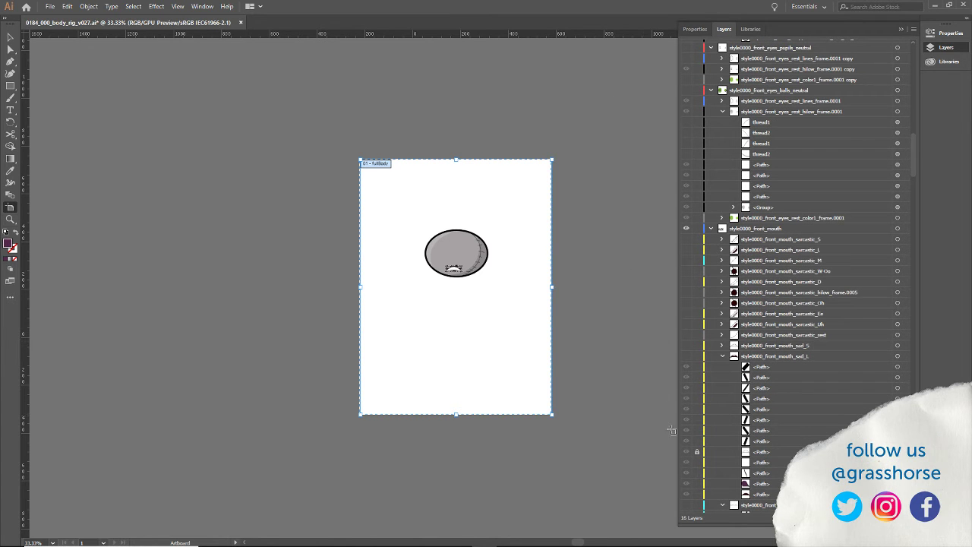
{"action": "left_click", "coordinate": [685, 356]}
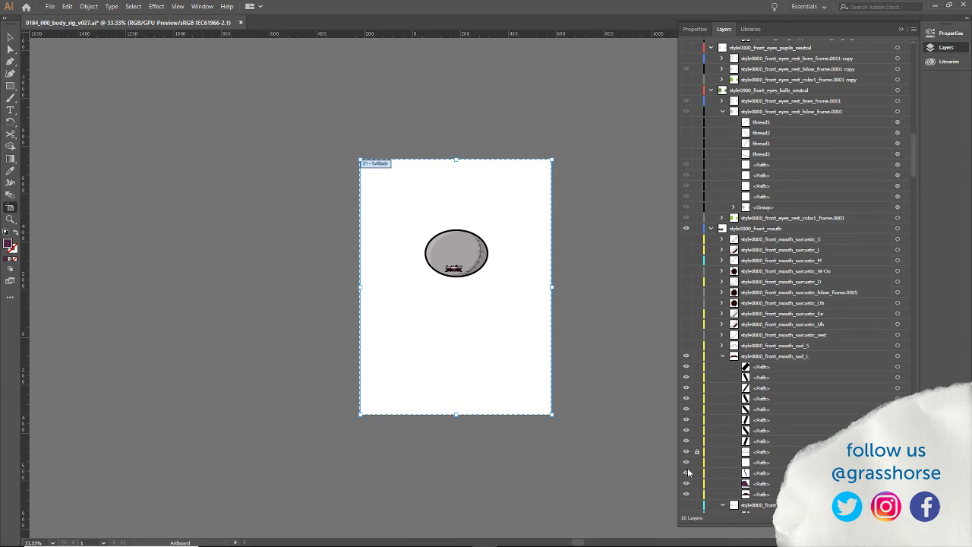
{"action": "left_click", "coordinate": [686, 346]}
Expand and show the sarcastic mouth layers: rest, Ee, Oh, blow-frame, W-Oo, M, L and S.
{"action": "left_click", "coordinate": [722, 335]}
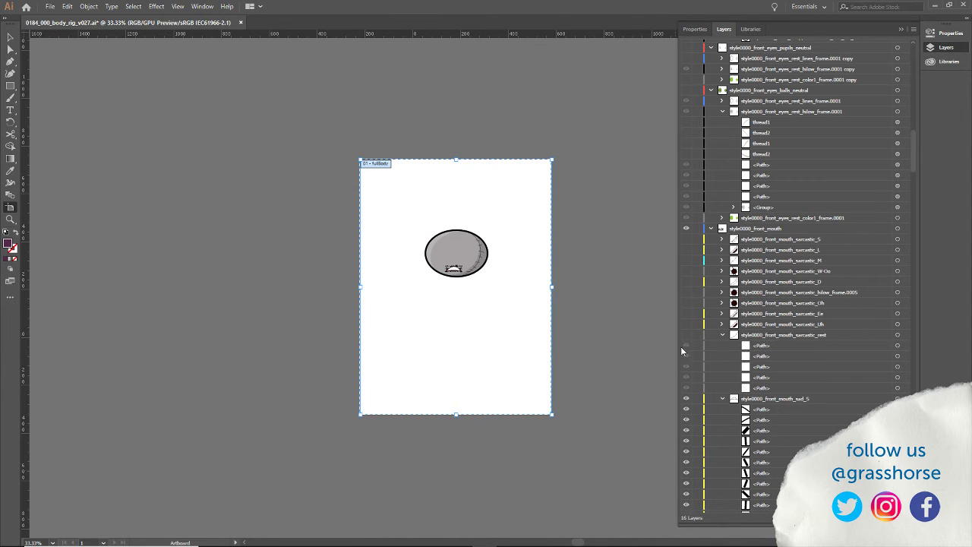
{"action": "left_click", "coordinate": [686, 335]}
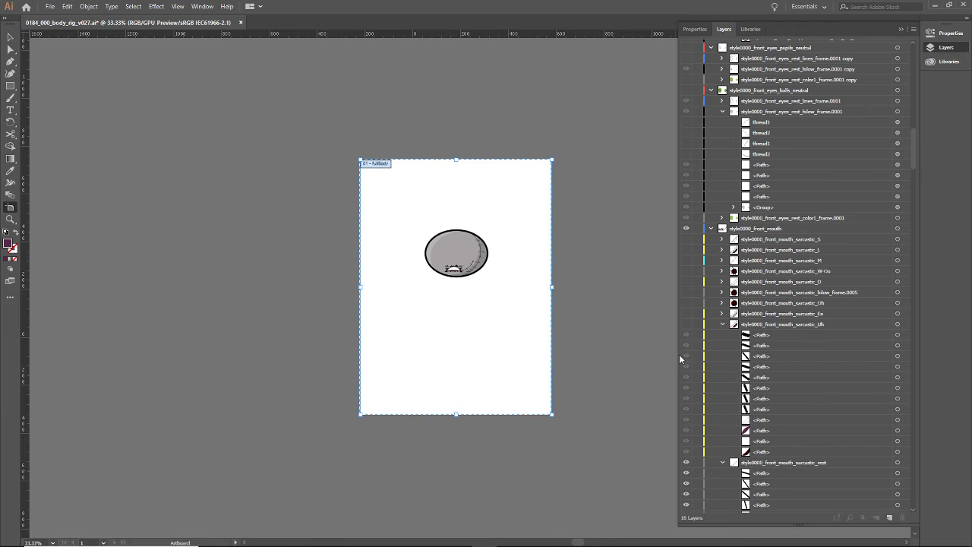
{"action": "left_click", "coordinate": [722, 313]}
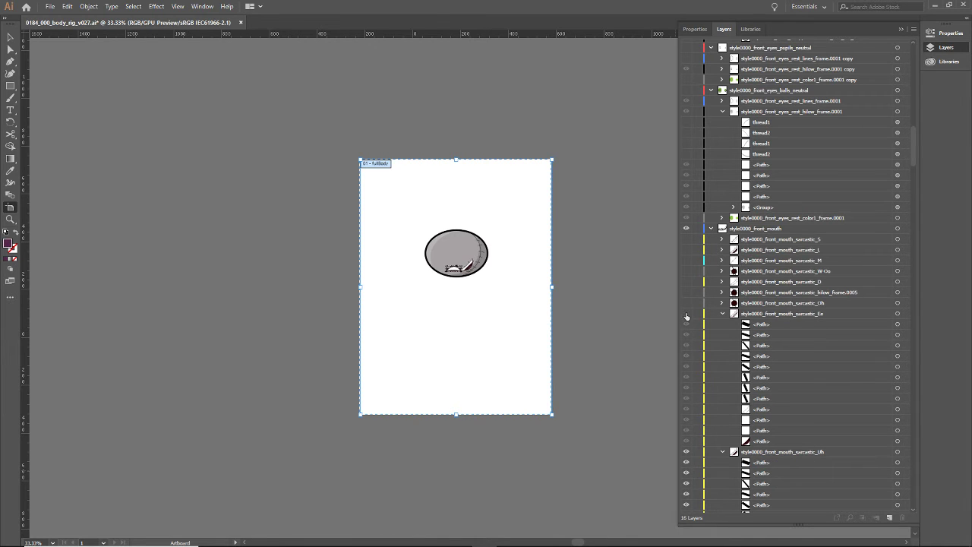
{"action": "left_click", "coordinate": [686, 313]}
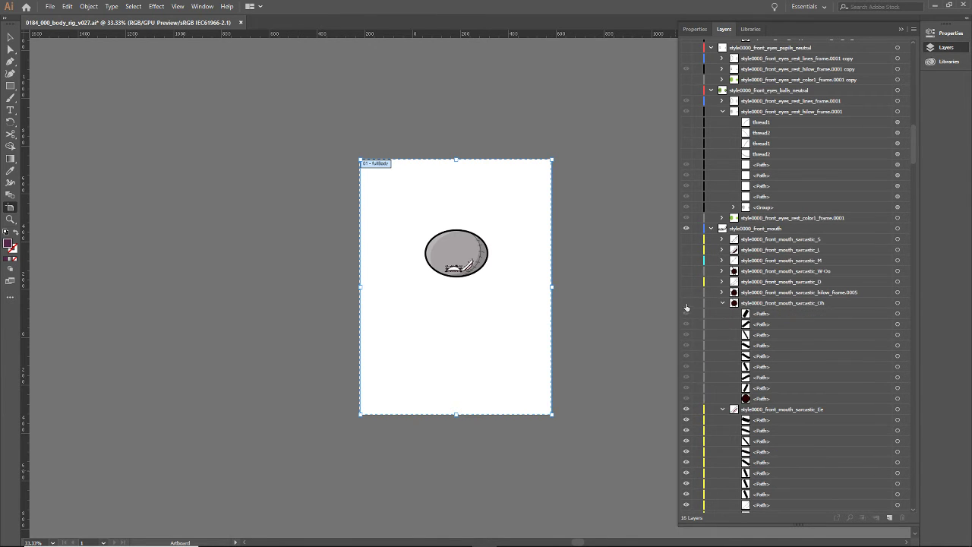
{"action": "left_click", "coordinate": [686, 302]}
{"action": "left_click", "coordinate": [686, 292]}
{"action": "left_click", "coordinate": [686, 281]}
{"action": "left_click", "coordinate": [722, 270]}
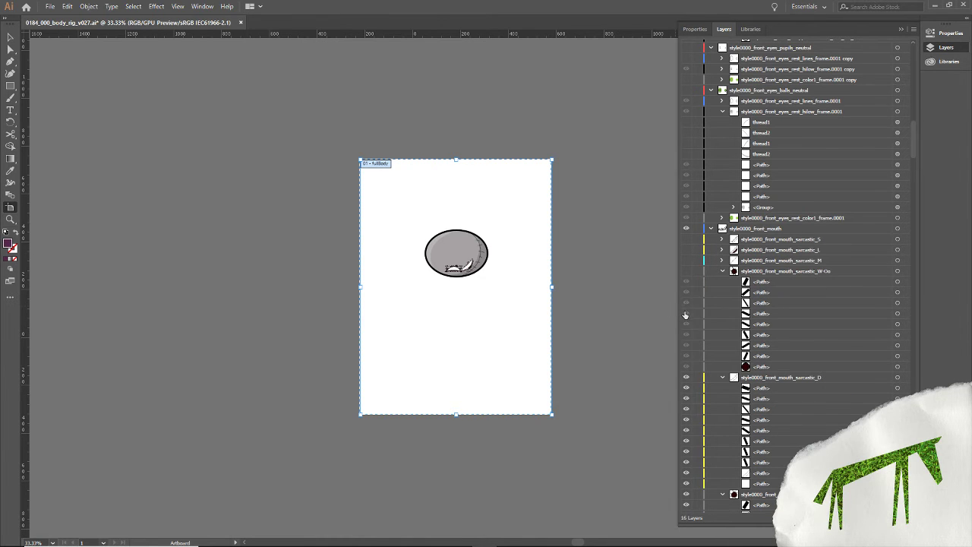
{"action": "left_click", "coordinate": [722, 259]}
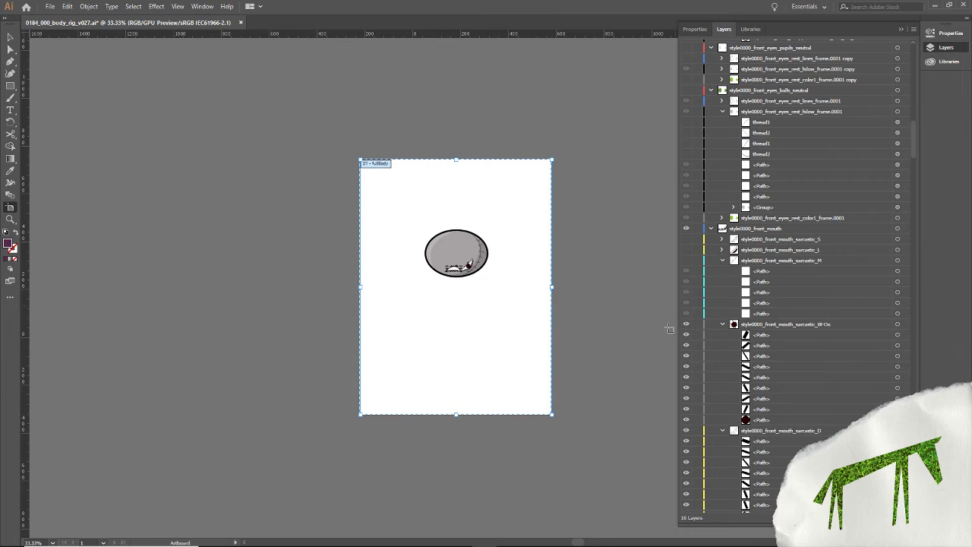
{"action": "left_click", "coordinate": [722, 250]}
{"action": "left_click", "coordinate": [685, 249]}
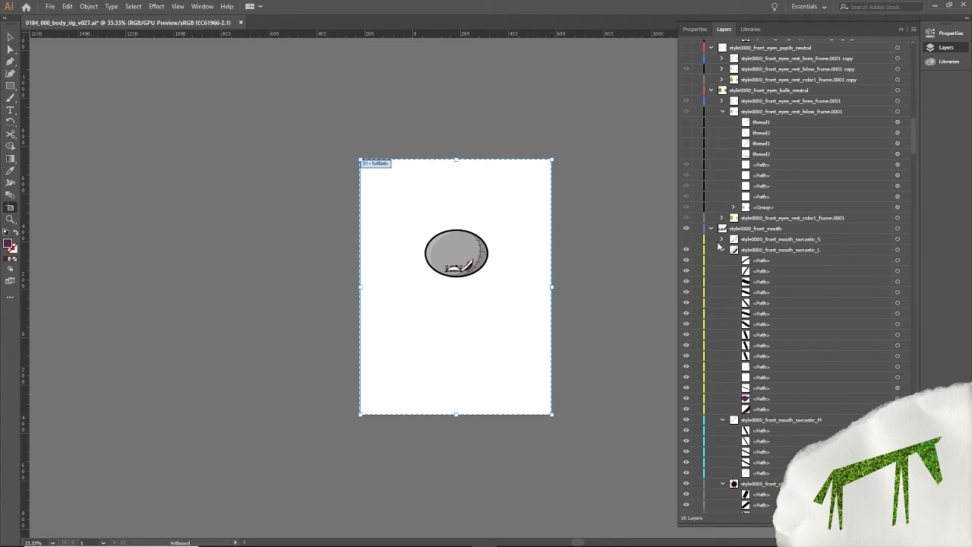
{"action": "left_click", "coordinate": [722, 239]}
{"action": "left_click", "coordinate": [685, 238]}
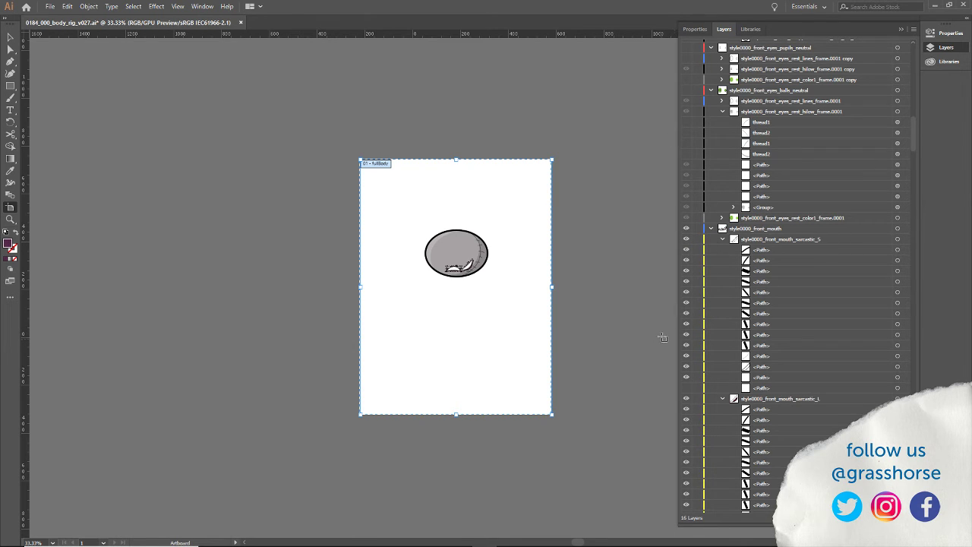
Collapse the mouth, eye balls, eye pupils, lower eyelids and upper eyelids layer groups.
{"action": "left_click", "coordinate": [710, 228]}
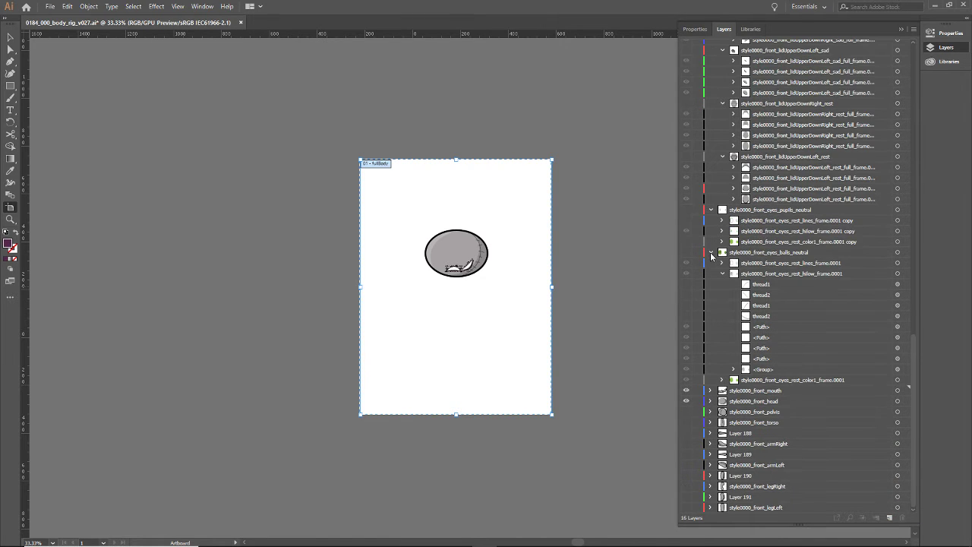
{"action": "left_click", "coordinate": [711, 253]}
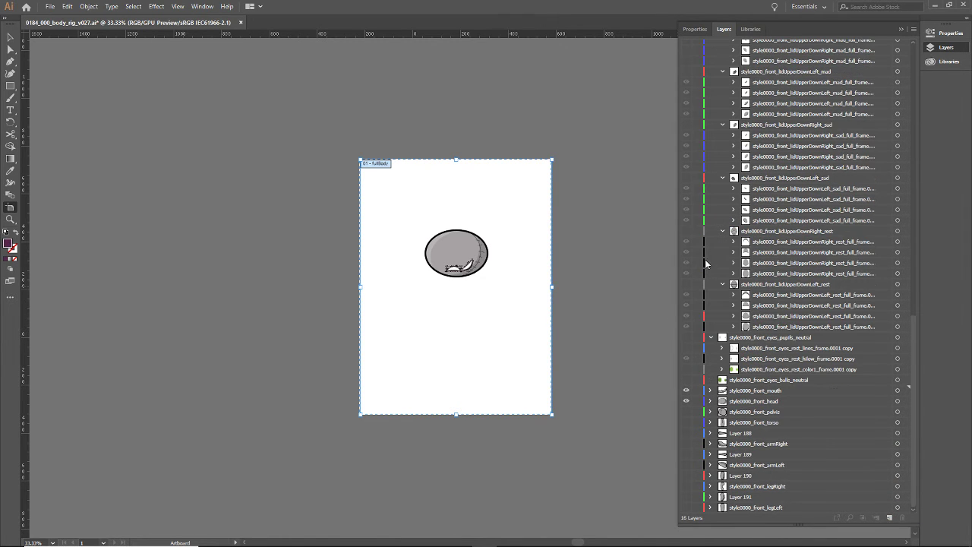
{"action": "left_click", "coordinate": [710, 339]}
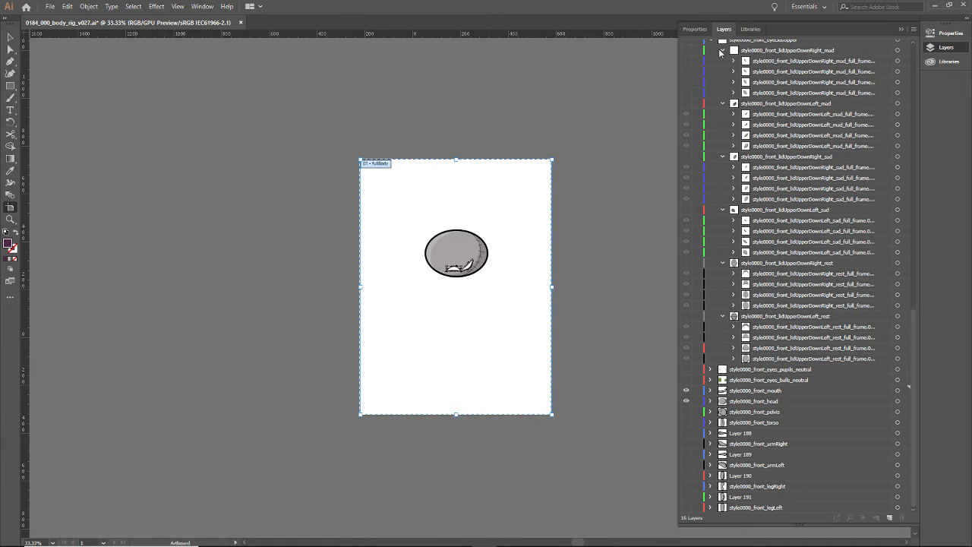
{"action": "scroll", "coordinate": [709, 167], "scroll_direction": "up", "scroll_amount": 10}
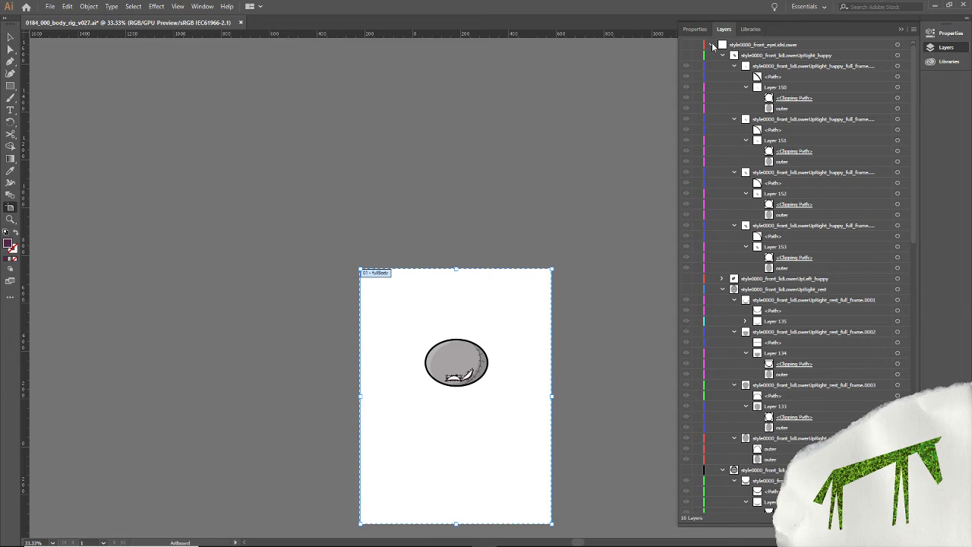
{"action": "left_click", "coordinate": [712, 45]}
{"action": "left_click", "coordinate": [711, 55]}
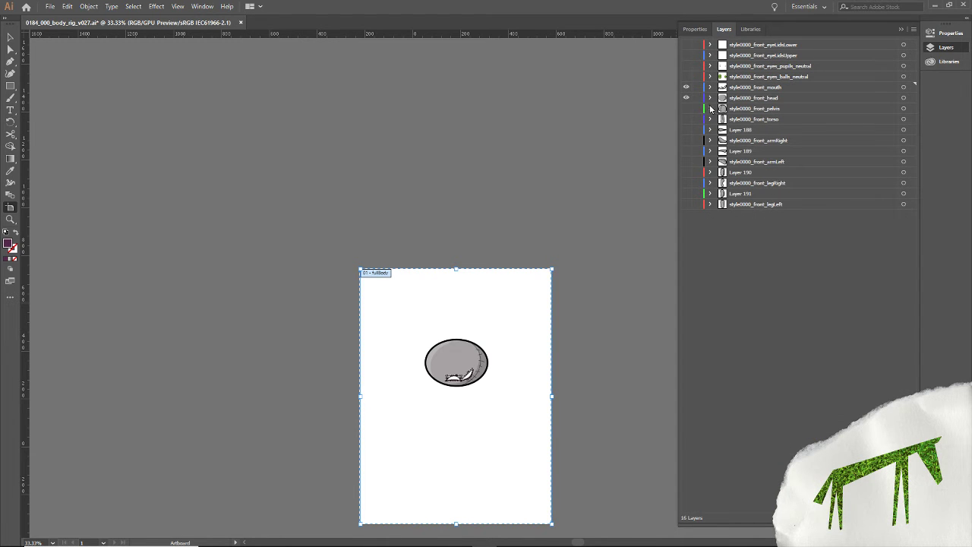
Hide the mouth and head, then preview pelvis, torso, right arm and Layers 188–189 one at a time.
{"action": "left_click", "coordinate": [686, 87]}
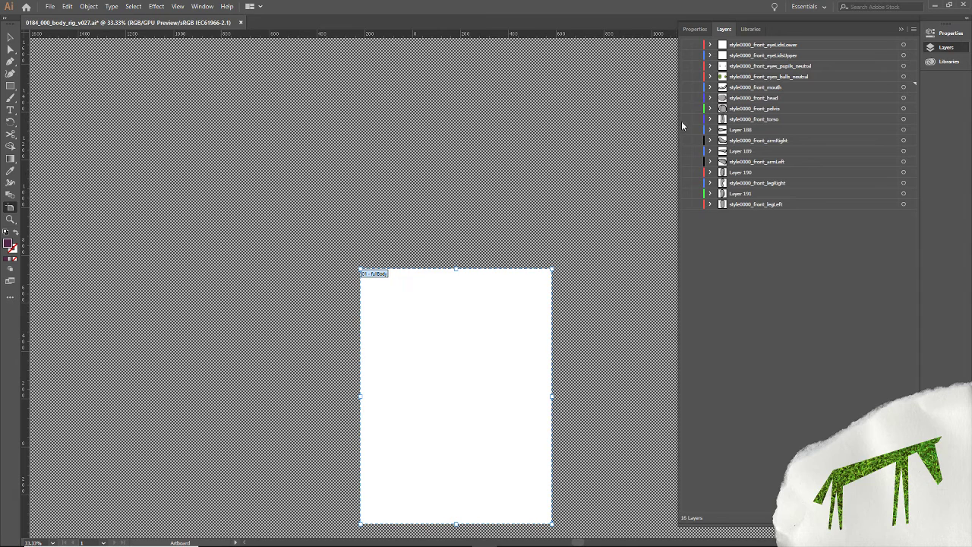
{"action": "left_click", "coordinate": [686, 108]}
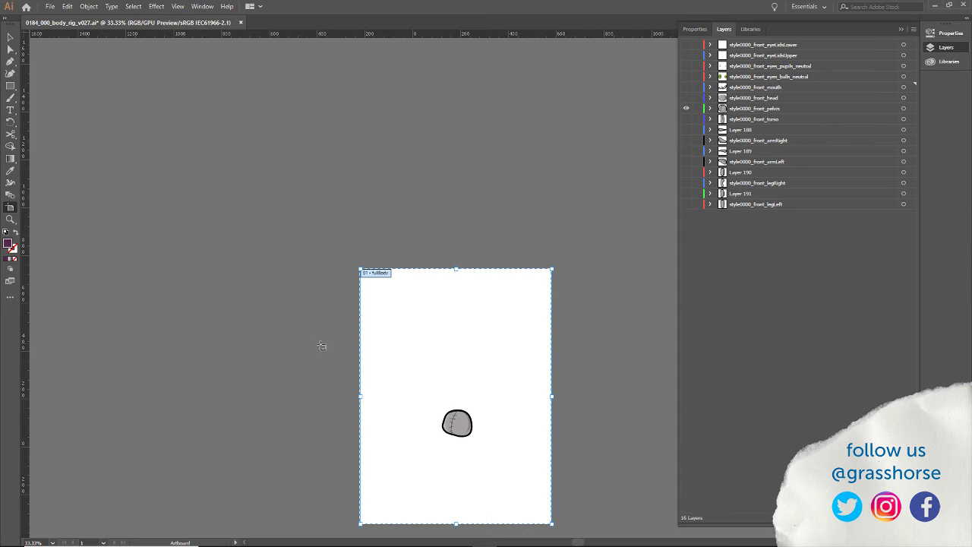
{"action": "left_click", "coordinate": [686, 109]}
{"action": "left_click", "coordinate": [686, 119]}
{"action": "left_click", "coordinate": [686, 120]}
{"action": "left_click", "coordinate": [686, 130]}
{"action": "left_click", "coordinate": [686, 140]}
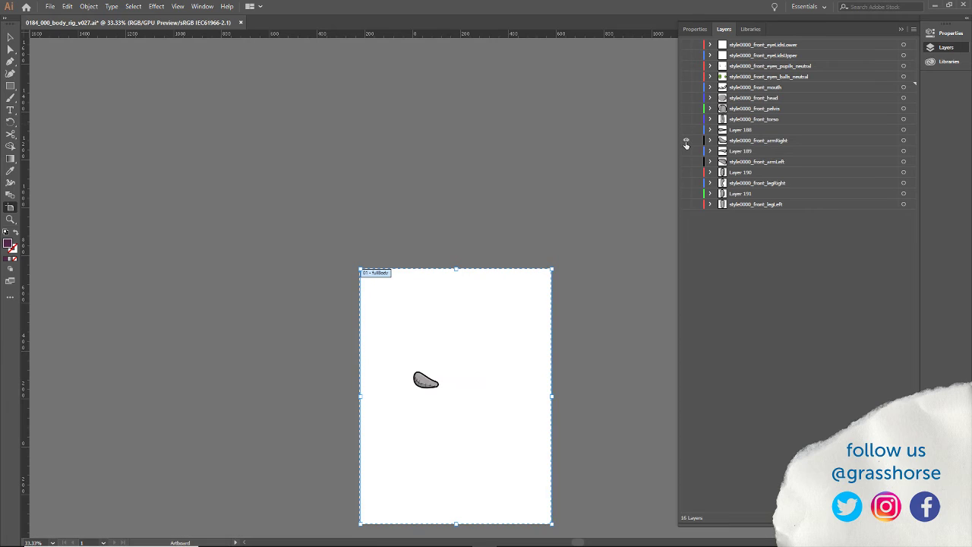
{"action": "left_click", "coordinate": [686, 140]}
{"action": "left_click", "coordinate": [686, 151]}
{"action": "left_click", "coordinate": [687, 152]}
Preview the left arm, Layer 190, both legs and Layer 191 in turn, leaving everything hidden in outline view.
{"action": "left_click", "coordinate": [686, 161]}
{"action": "left_click", "coordinate": [686, 161]}
{"action": "left_click", "coordinate": [686, 173]}
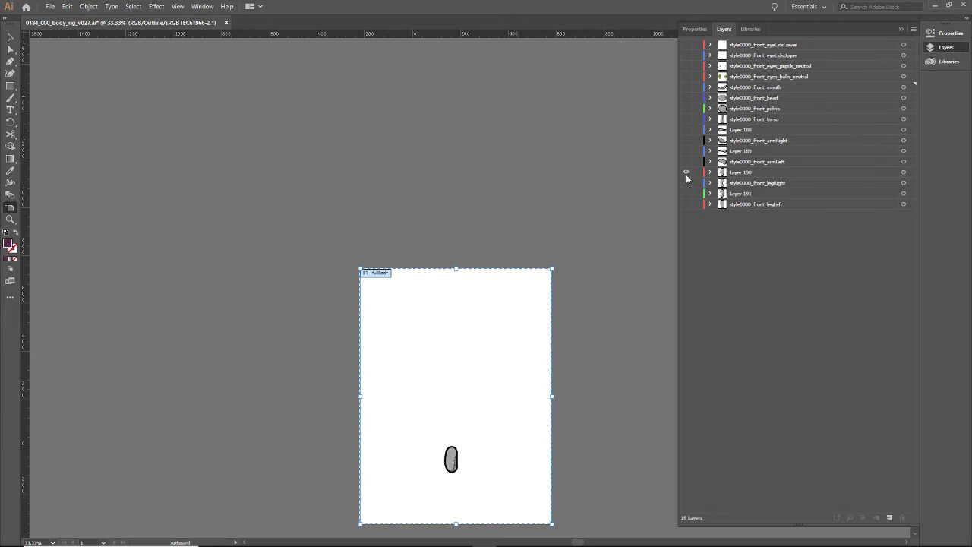
{"action": "left_click", "coordinate": [686, 173]}
{"action": "left_click", "coordinate": [686, 183]}
{"action": "left_click", "coordinate": [686, 193]}
{"action": "left_click", "coordinate": [686, 193]}
{"action": "left_click", "coordinate": [686, 204]}
{"action": "left_click", "coordinate": [686, 183]}
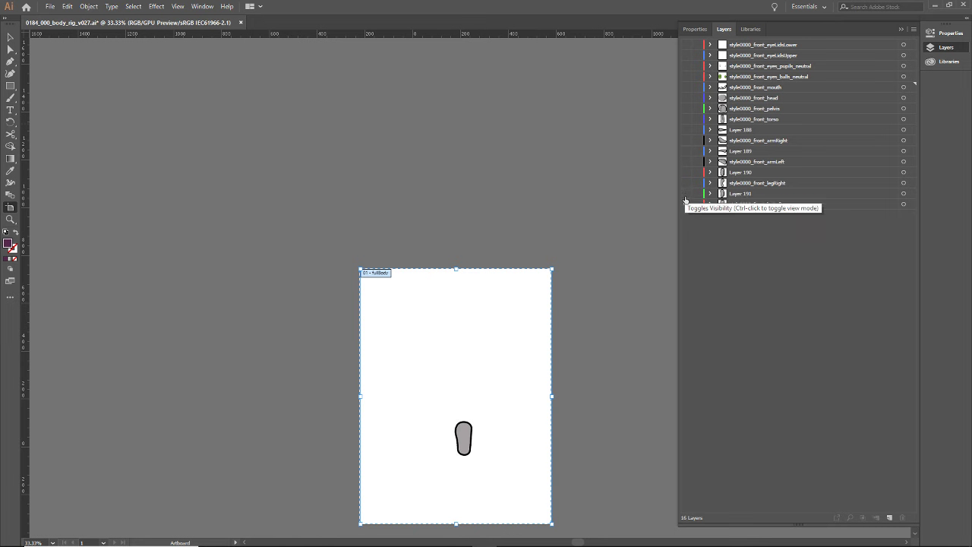
{"action": "left_click", "coordinate": [685, 194]}
{"action": "left_click", "coordinate": [684, 194]}
{"action": "key", "text": "ctrl+shift+d"}
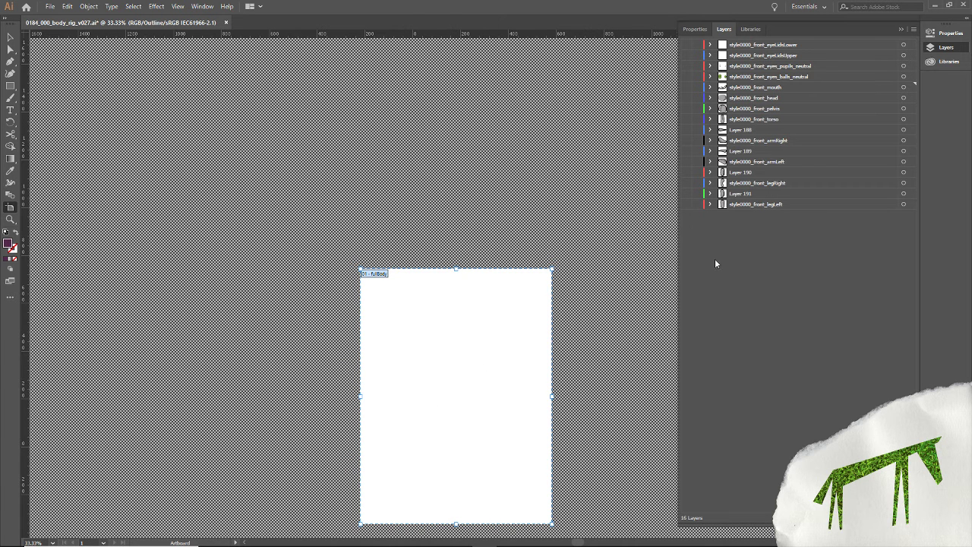
Delete the ten body layers from pelvis to left leg, confirming removal of their artwork.
{"action": "left_click", "coordinate": [746, 109]}
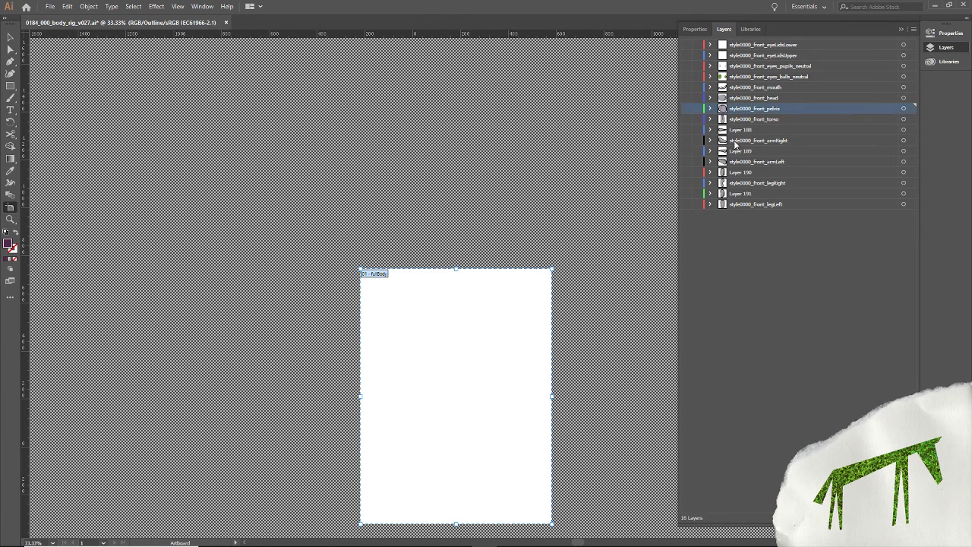
{"action": "left_click", "coordinate": [735, 205], "text": "shift"}
{"action": "key", "text": "Delete"}
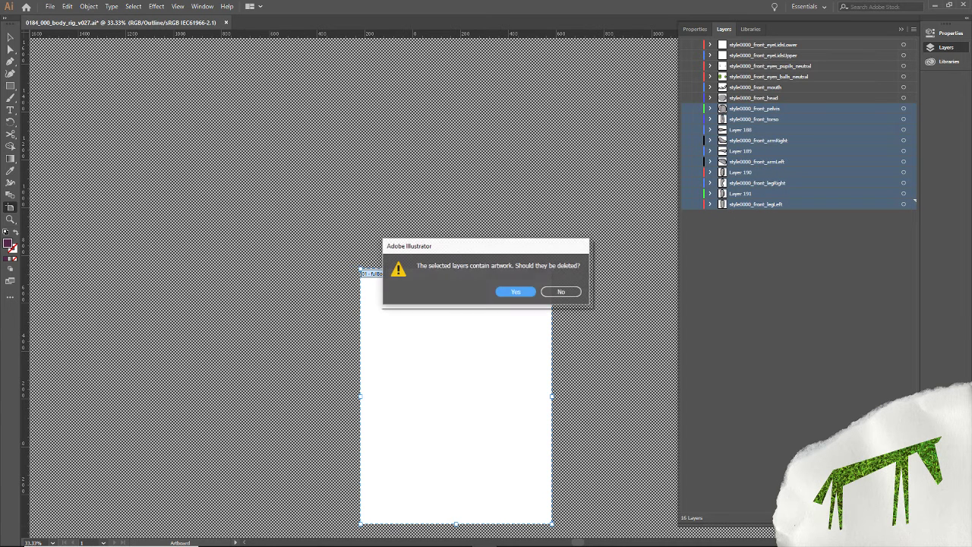
{"action": "left_click", "coordinate": [504, 295]}
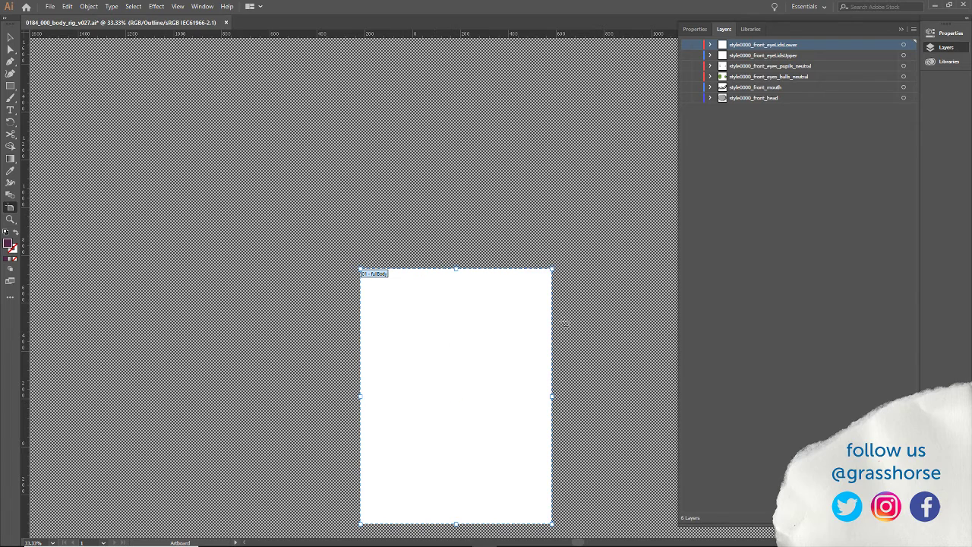
Return to full-colour preview and show the head, mouth, eye balls, eye pupils and upper eyelids layers.
{"action": "key", "text": "ctrl+y"}
{"action": "left_click", "coordinate": [685, 97]}
{"action": "left_click", "coordinate": [686, 86]}
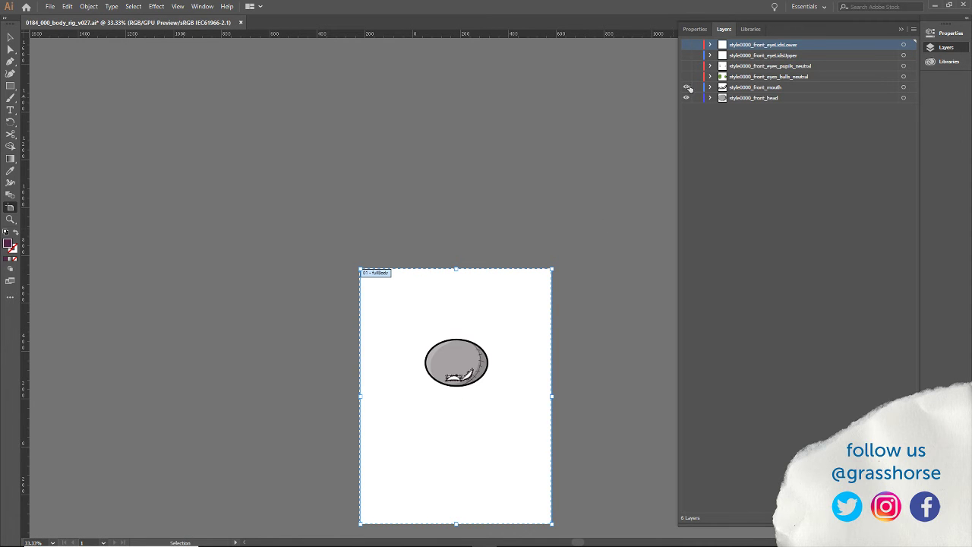
{"action": "left_click", "coordinate": [686, 76]}
{"action": "left_click", "coordinate": [685, 65]}
{"action": "left_click", "coordinate": [686, 55]}
{"action": "left_click", "coordinate": [10, 40]}
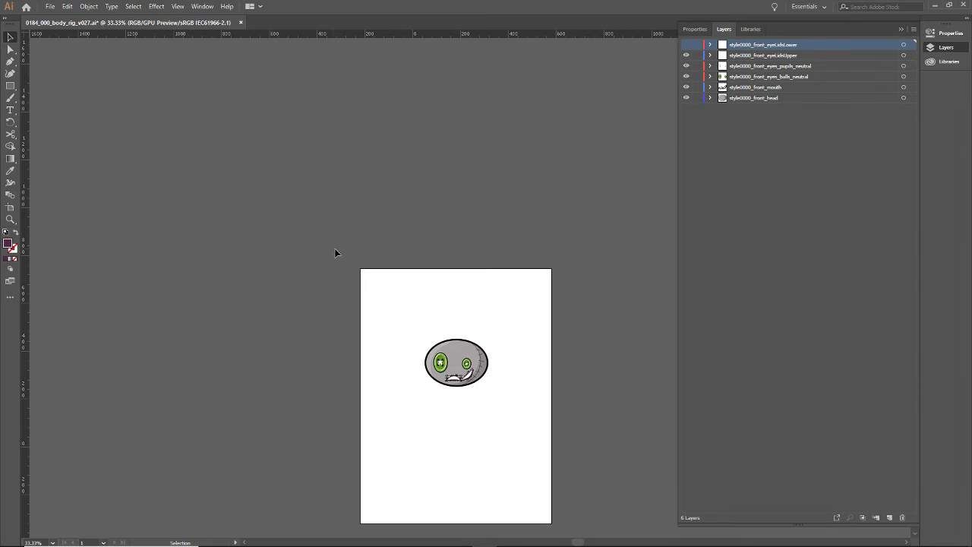
{"action": "left_click_drag", "start_coordinate": [322, 226], "coordinate": [582, 480]}
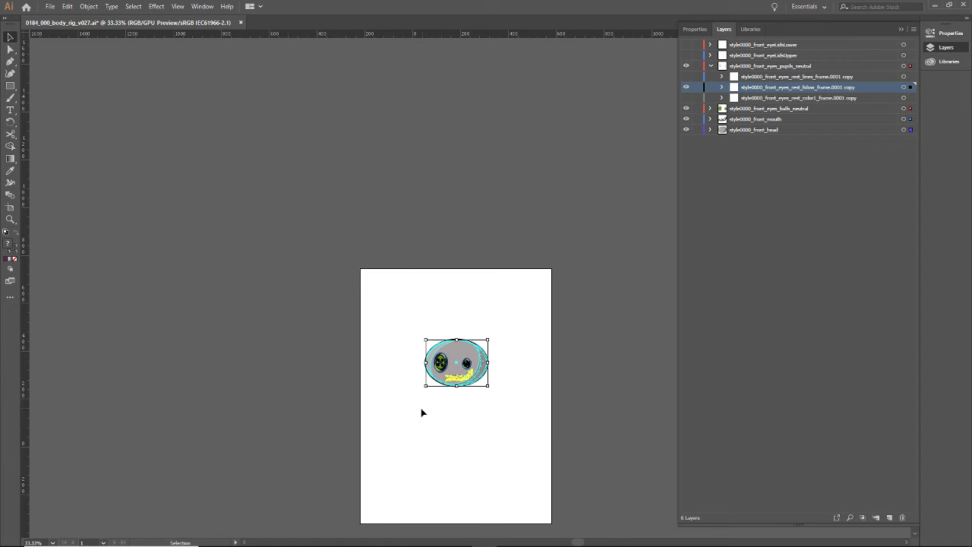
{"action": "left_click_drag", "start_coordinate": [424, 387], "coordinate": [385, 420]}
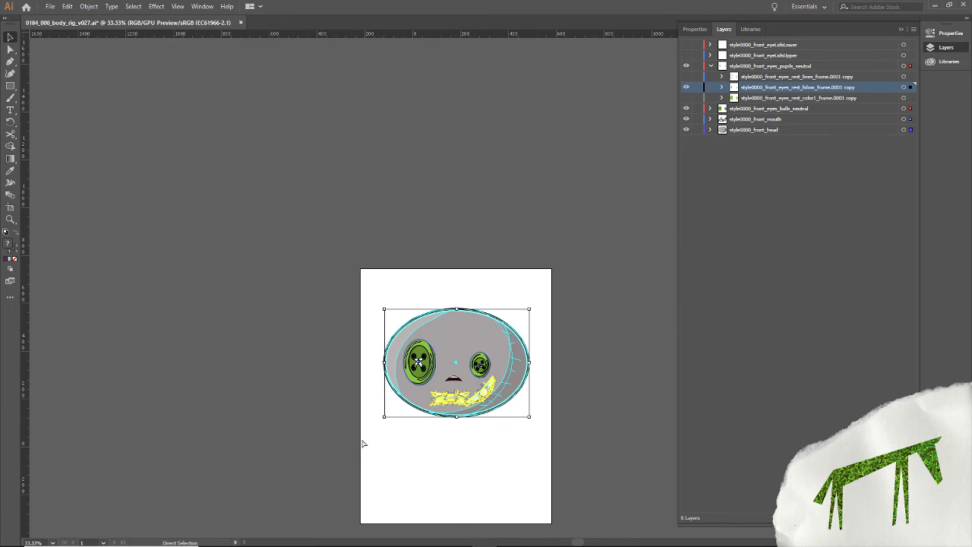
{"action": "key", "text": "ctrl+z"}
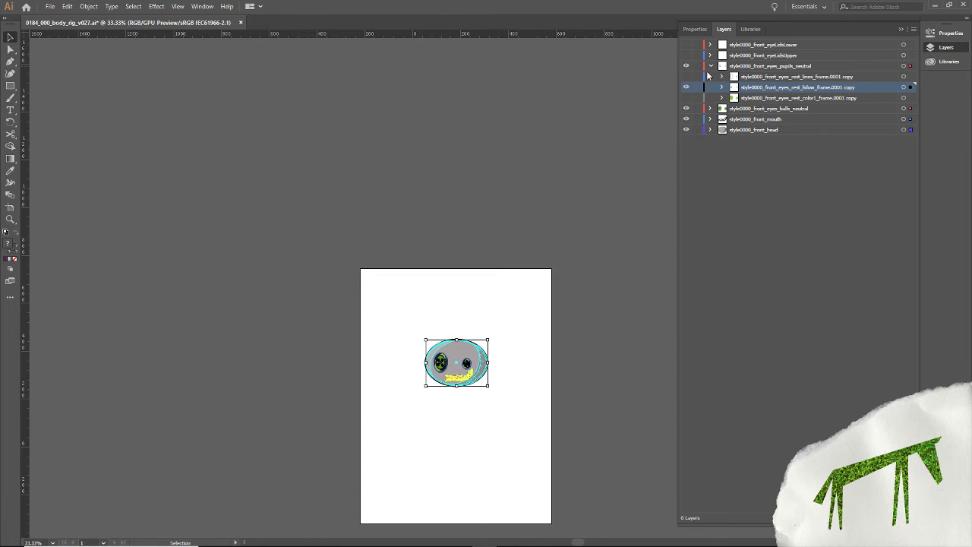
Expand the mouth layer, scroll through its sublayers, and unlock both dark circle paths.
{"action": "left_click", "coordinate": [710, 119]}
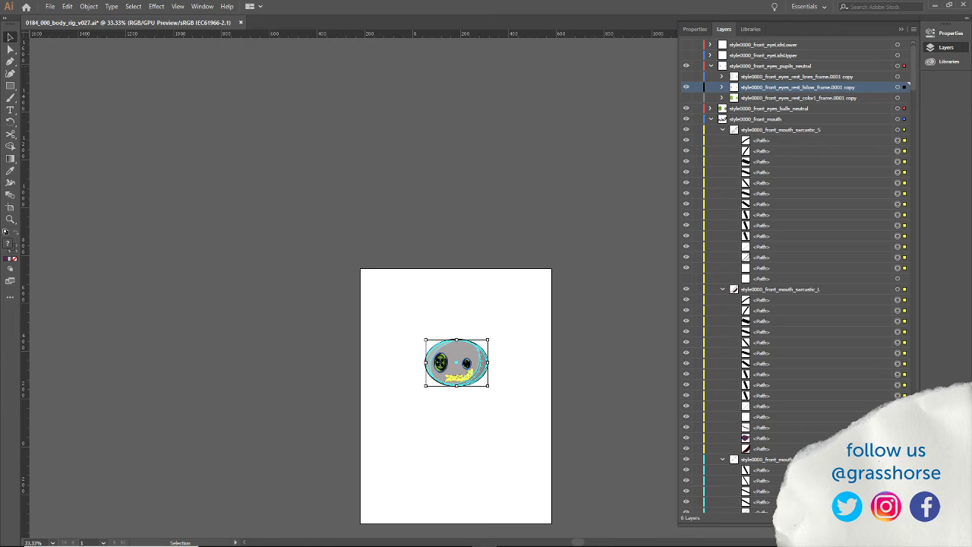
{"action": "scroll", "coordinate": [896, 143], "scroll_direction": "down", "scroll_amount": 15}
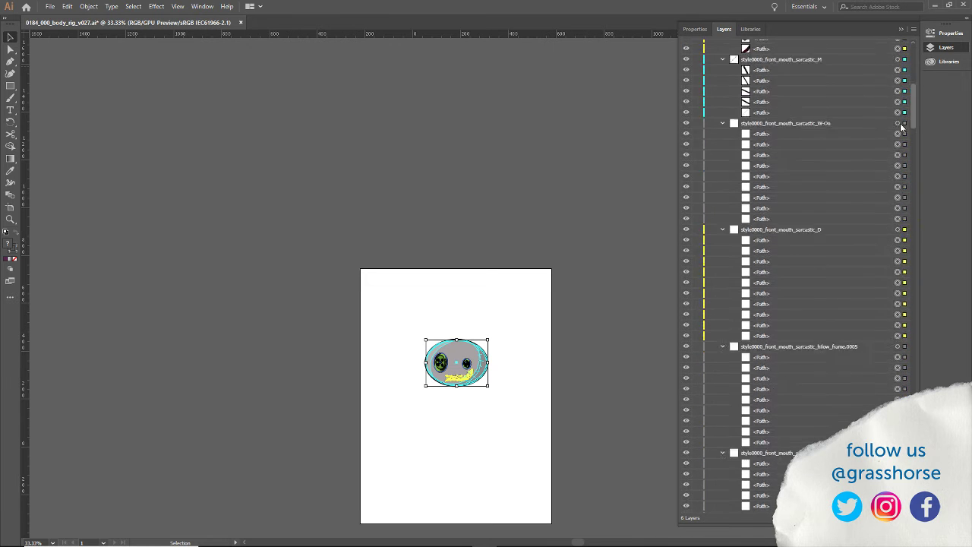
{"action": "scroll", "coordinate": [896, 146], "scroll_direction": "down", "scroll_amount": 15}
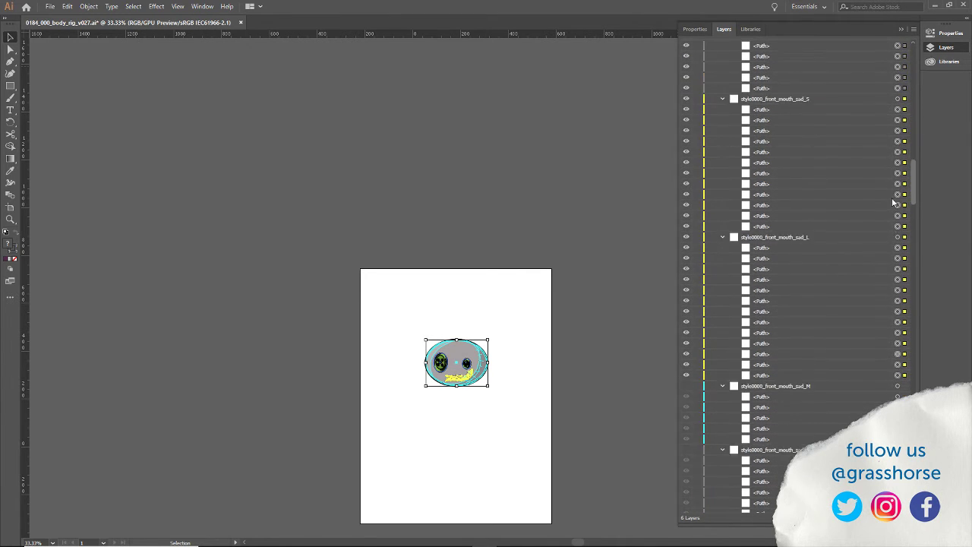
{"action": "scroll", "coordinate": [895, 220], "scroll_direction": "up", "scroll_amount": 5}
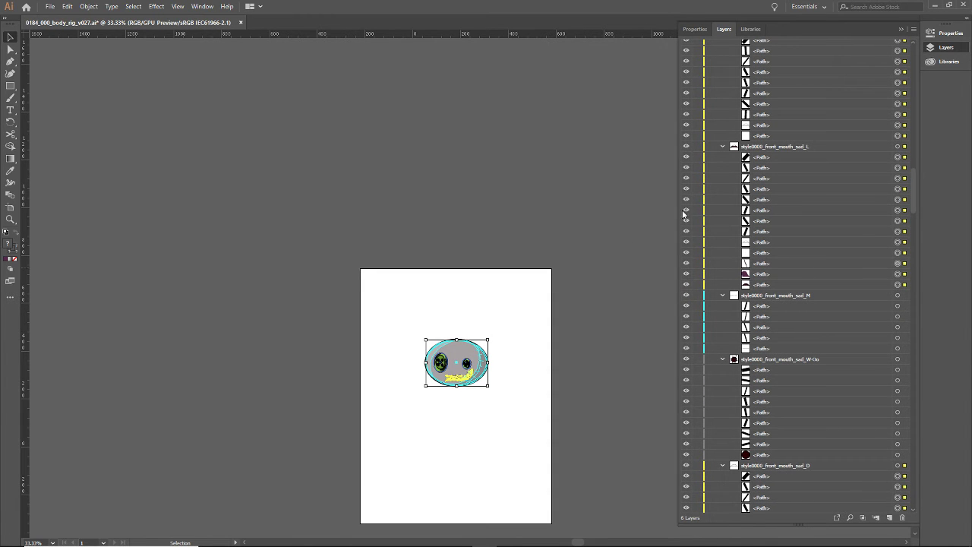
{"action": "scroll", "coordinate": [914, 196], "scroll_direction": "down", "scroll_amount": 1}
{"action": "left_click_drag", "start_coordinate": [914, 196], "coordinate": [909, 251]}
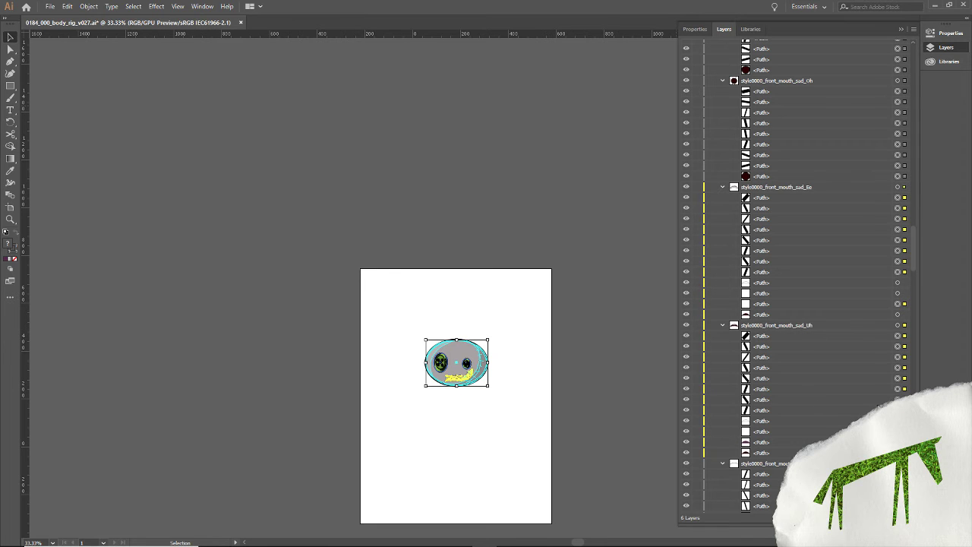
{"action": "left_click_drag", "start_coordinate": [914, 268], "coordinate": [914, 369]}
{"action": "left_click", "coordinate": [697, 179]}
{"action": "left_click", "coordinate": [697, 286]}
{"action": "left_click_drag", "start_coordinate": [911, 349], "coordinate": [913, 499]}
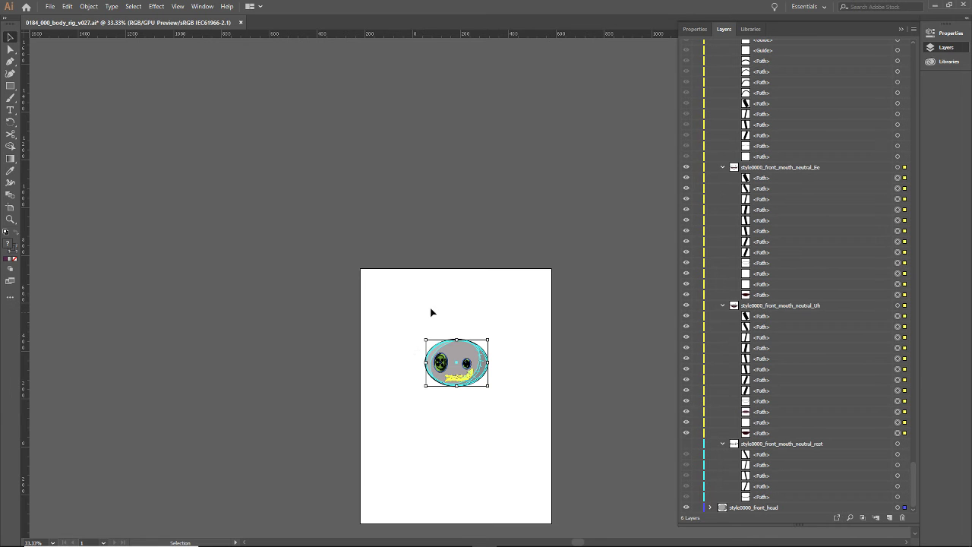
Select the face, zoom to 66.67%, and Alt-drag a corner to scale it to about 420 by 312.
{"action": "left_click", "coordinate": [388, 238]}
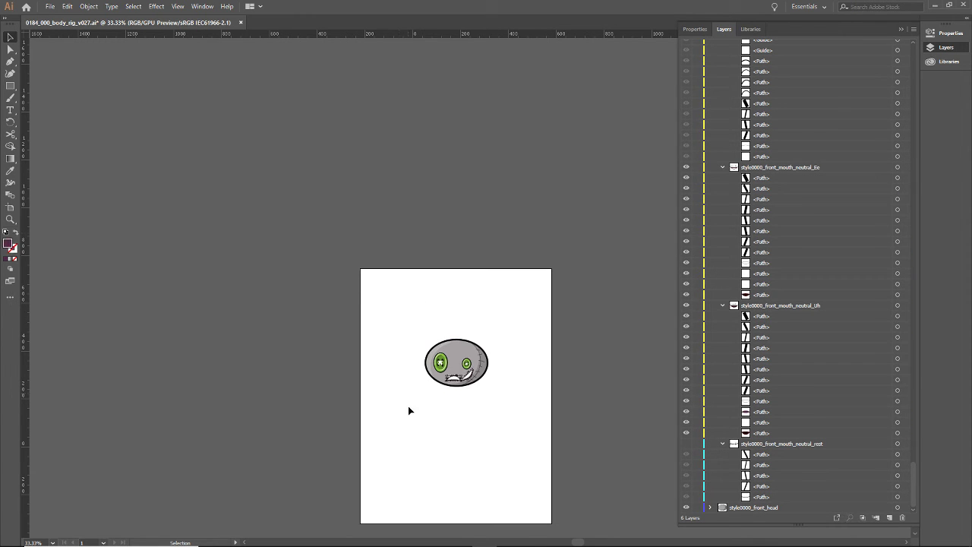
{"action": "left_click_drag", "start_coordinate": [398, 304], "coordinate": [534, 407]}
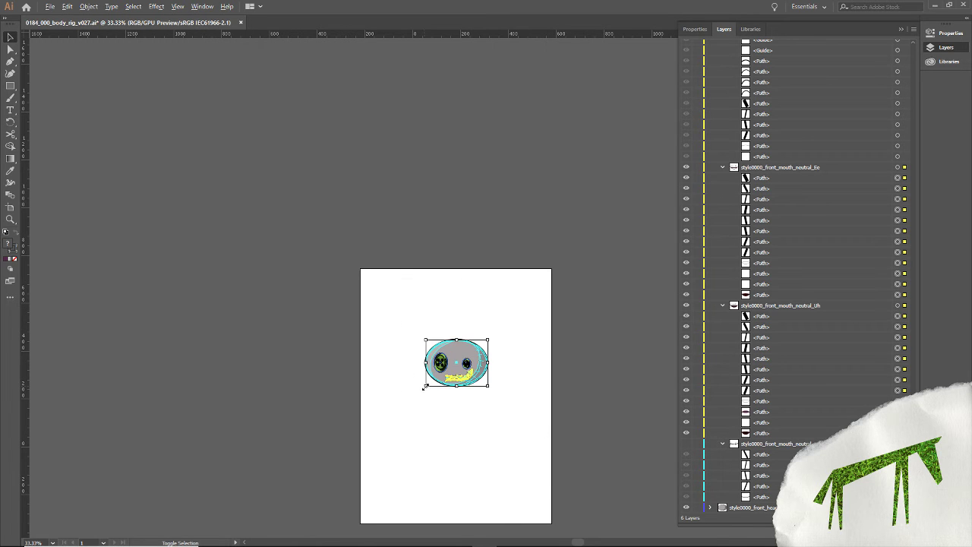
{"action": "left_click_drag", "start_coordinate": [424, 387], "coordinate": [373, 429]}
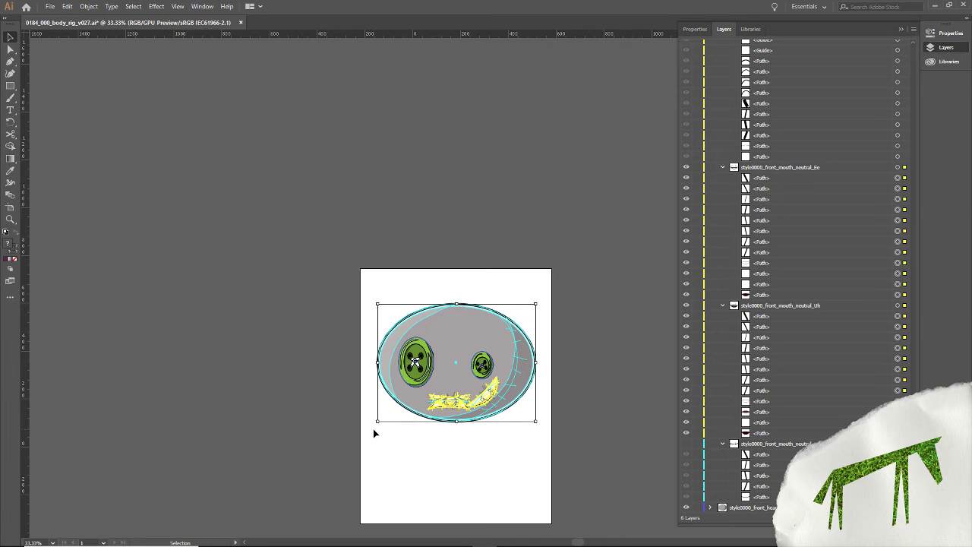
{"action": "key", "text": "a"}
{"action": "key", "text": "ctrl+z"}
{"action": "key", "text": "ctrl+equal"}
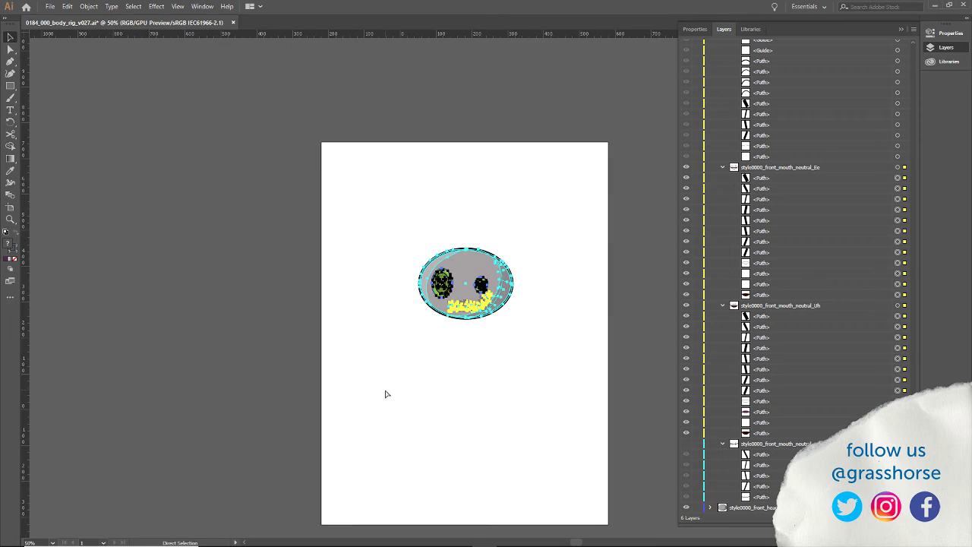
{"action": "key", "text": "ctrl+equal"}
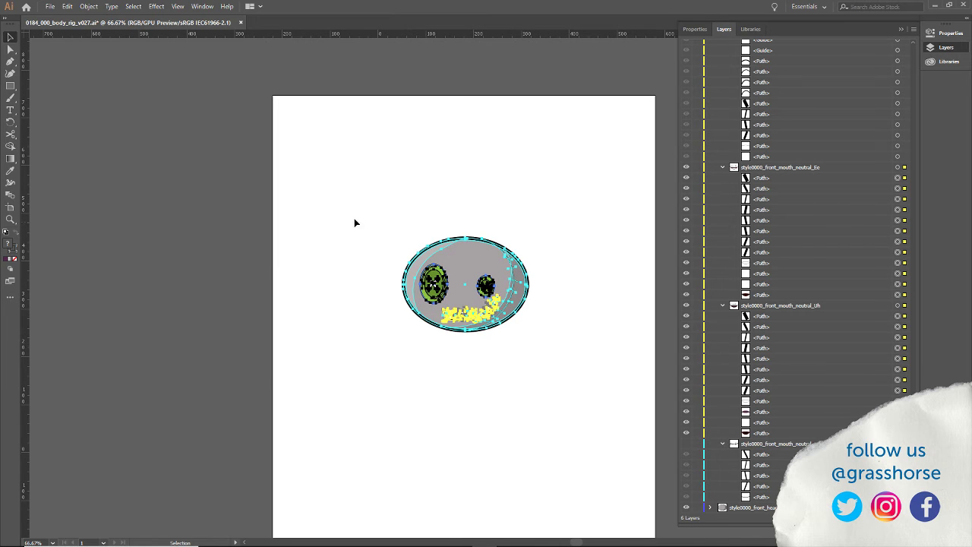
{"action": "key", "text": "v"}
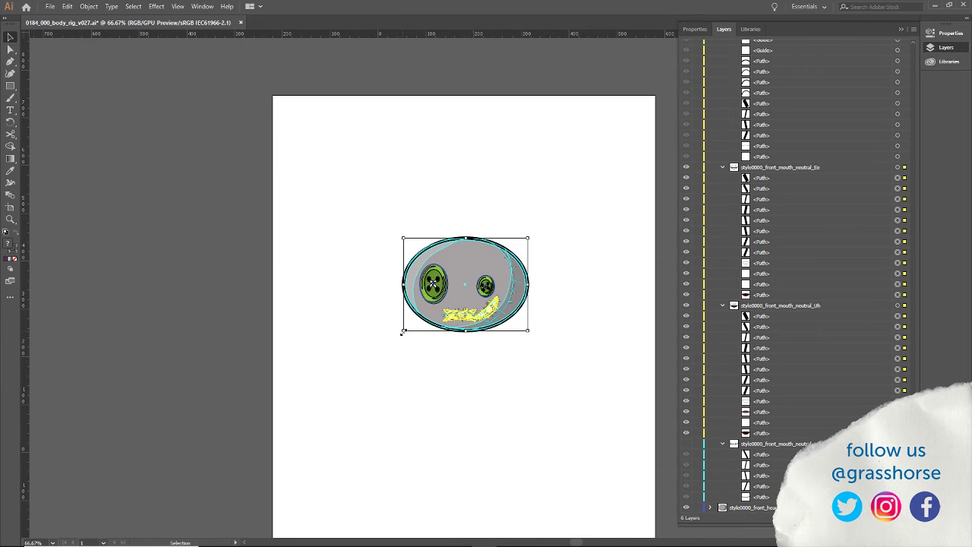
{"action": "left_click_drag", "start_coordinate": [403, 331], "coordinate": [304, 402]}
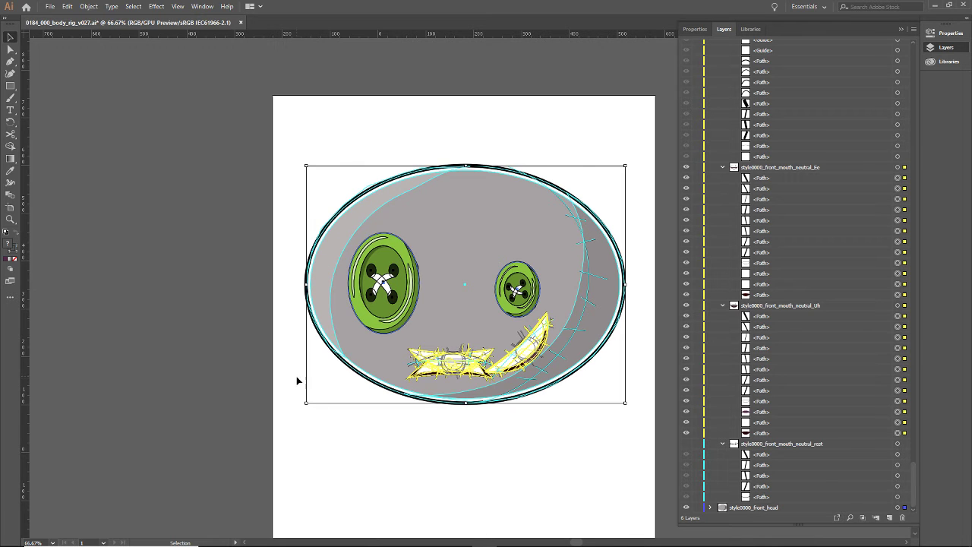
Undo the face enlargement, returning the head to its original small size.
{"action": "key", "text": "ctrl+z"}
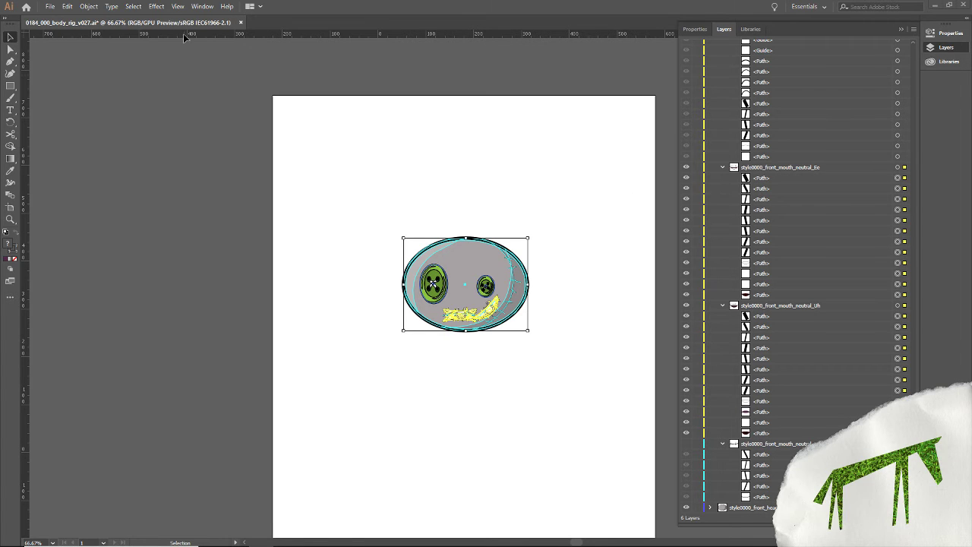
Open the Stroke panel from the Window menu, move it beside the artwork, and expand its options.
{"action": "left_click", "coordinate": [201, 6]}
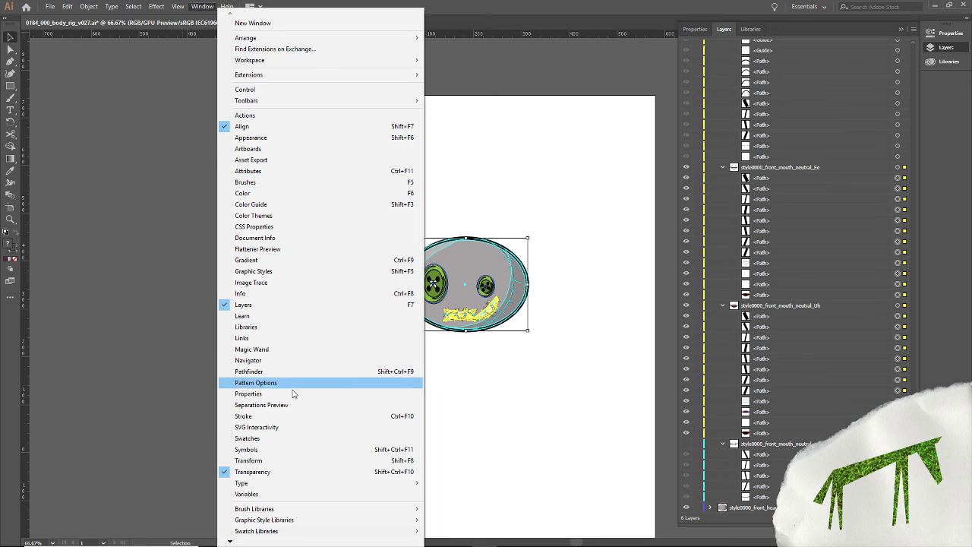
{"action": "left_click", "coordinate": [290, 416]}
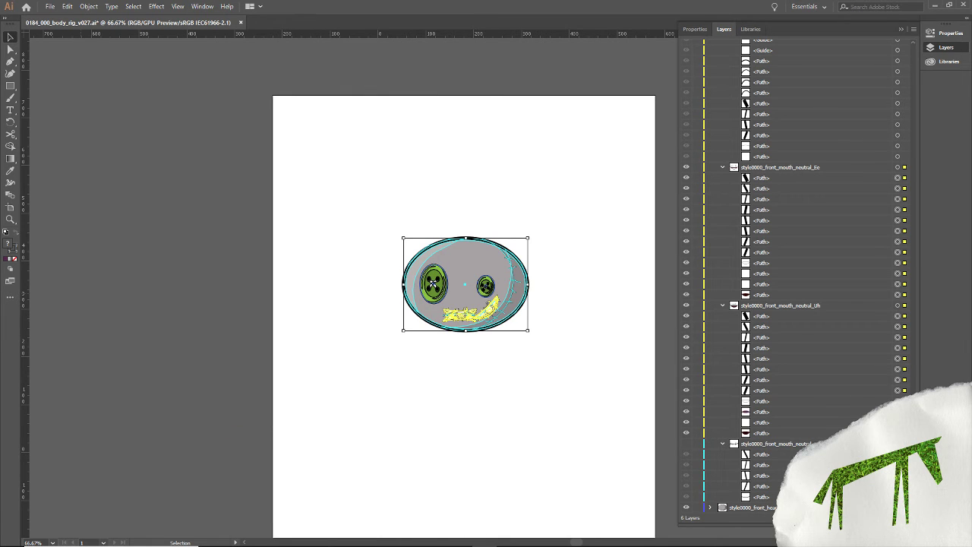
{"action": "left_click_drag", "start_coordinate": [801, 74], "coordinate": [346, 97]}
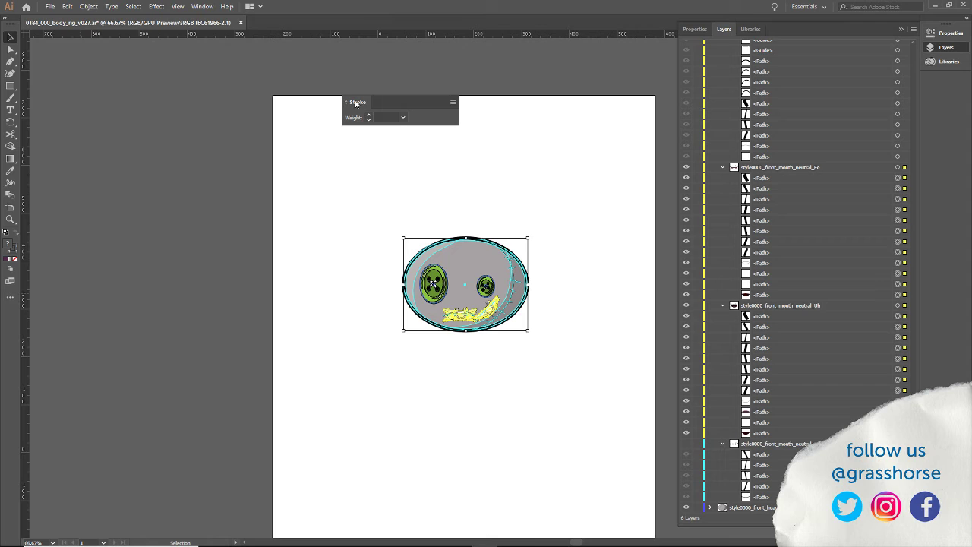
{"action": "left_click", "coordinate": [452, 102]}
{"action": "left_click", "coordinate": [469, 105]}
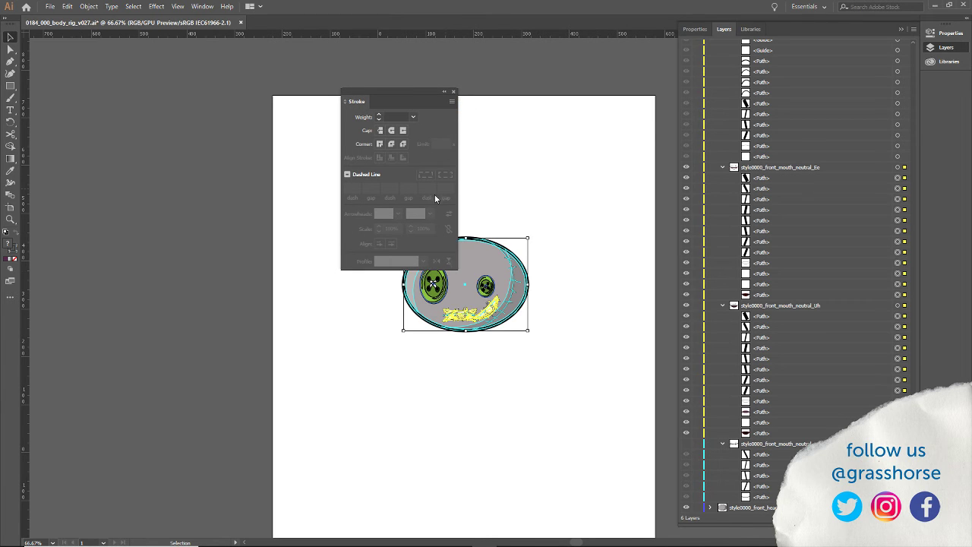
{"action": "left_click", "coordinate": [452, 101]}
{"action": "left_click", "coordinate": [444, 93]}
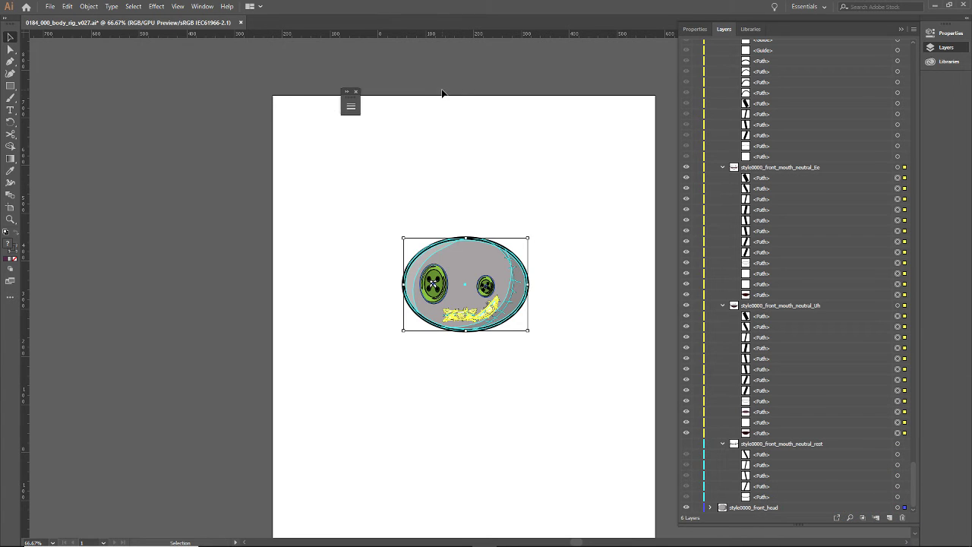
{"action": "left_click", "coordinate": [347, 95]}
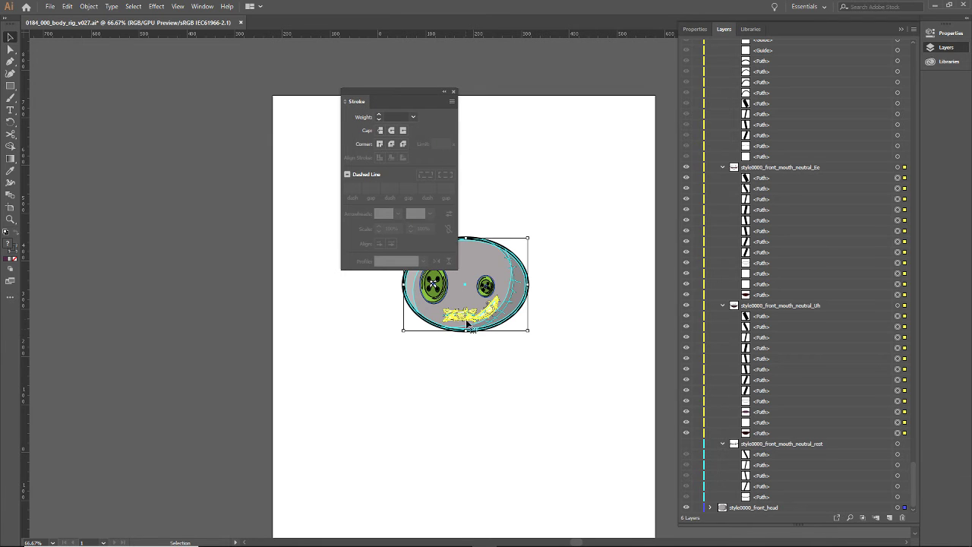
Reselect the whole head artwork with a marquee drag, leaving the panel menus unchanged.
{"action": "left_click", "coordinate": [500, 185]}
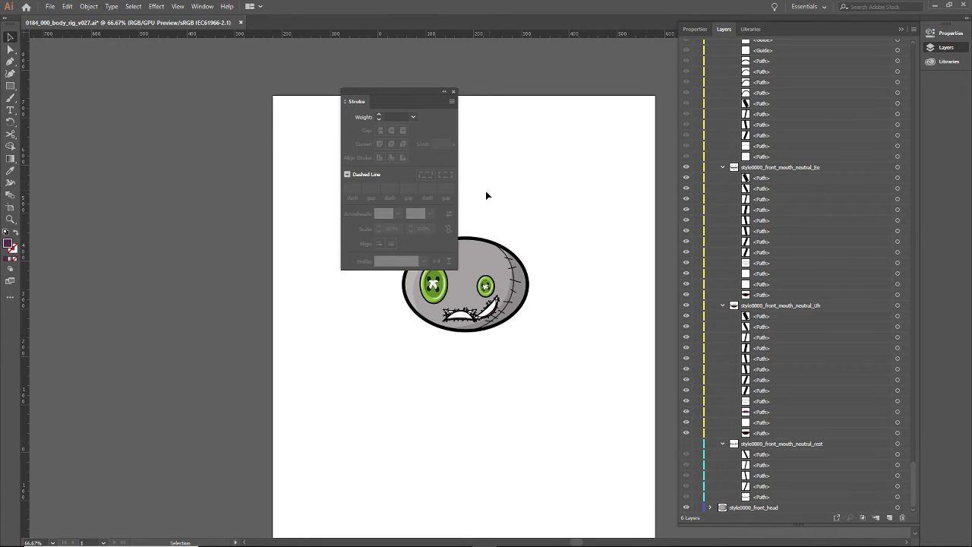
{"action": "left_click", "coordinate": [451, 101]}
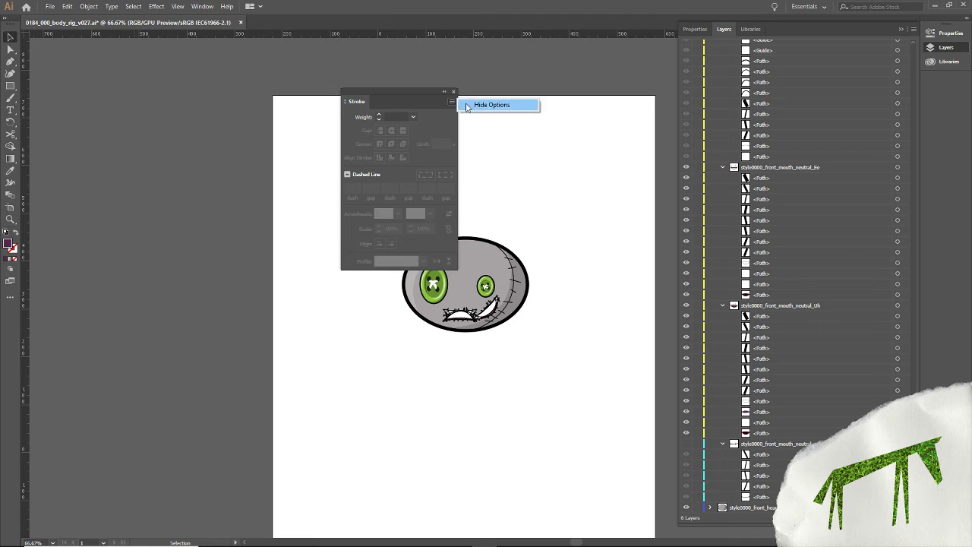
{"action": "left_click", "coordinate": [446, 137]}
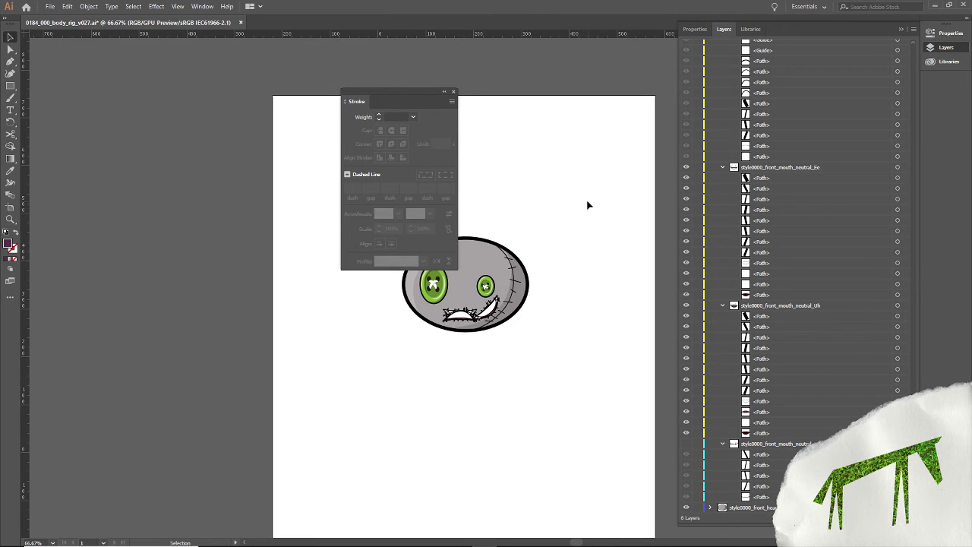
{"action": "left_click_drag", "start_coordinate": [587, 203], "coordinate": [318, 396]}
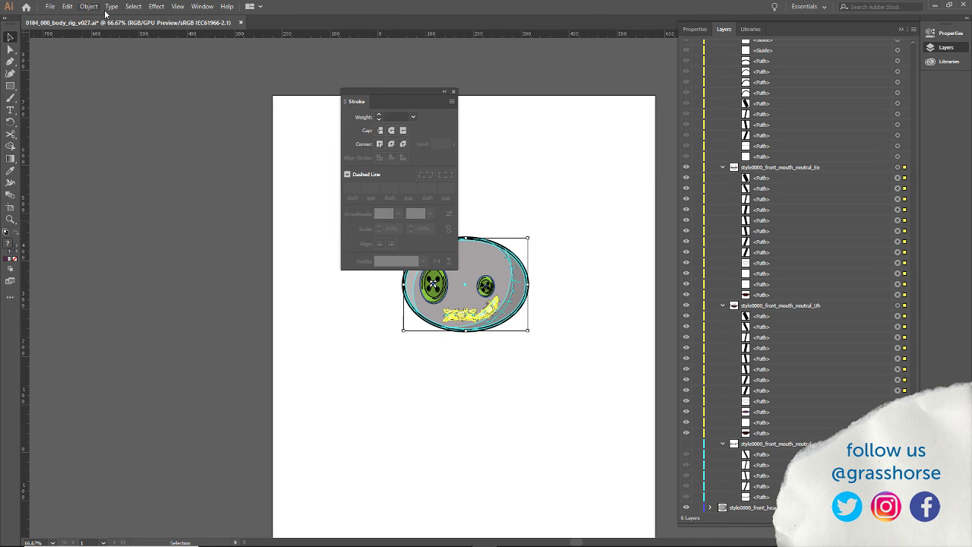
{"action": "left_click", "coordinate": [205, 7]}
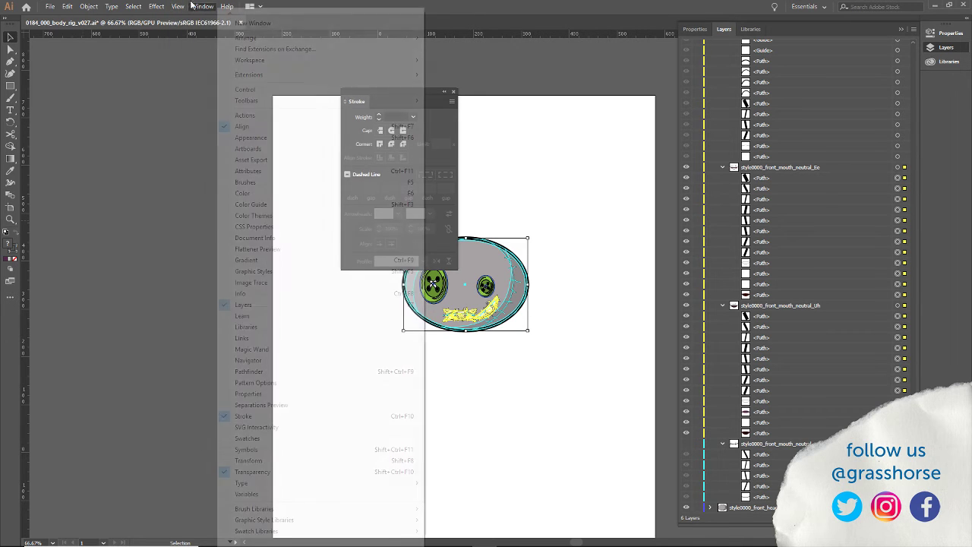
{"action": "left_click", "coordinate": [194, 6]}
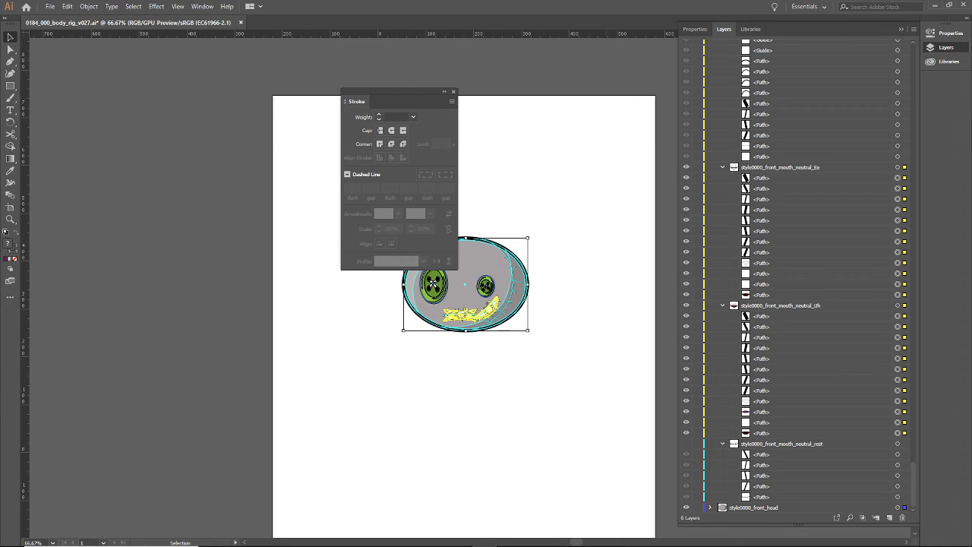
Tick Scale Strokes & Effects in the Transform panel, then close the Transform and Stroke panels.
{"action": "key", "text": "shift+F8"}
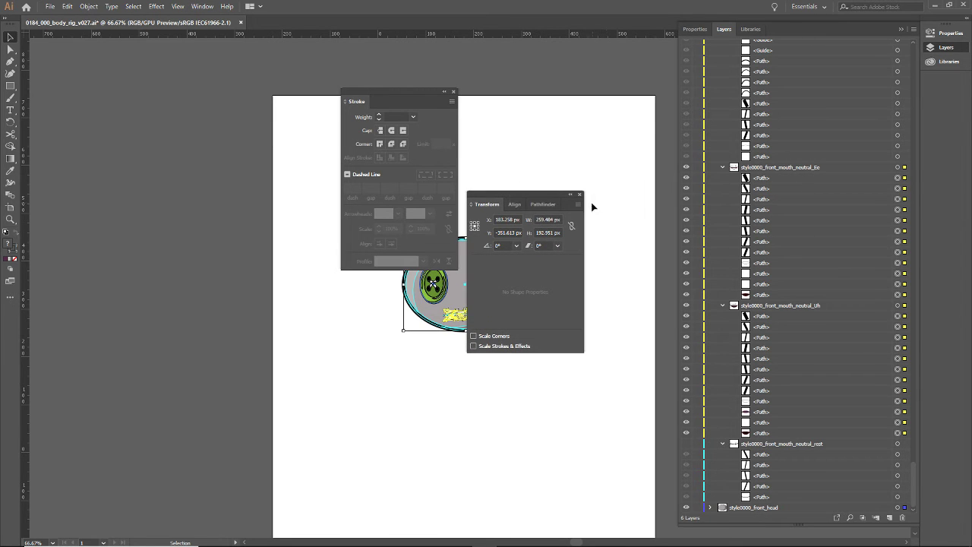
{"action": "left_click", "coordinate": [472, 346]}
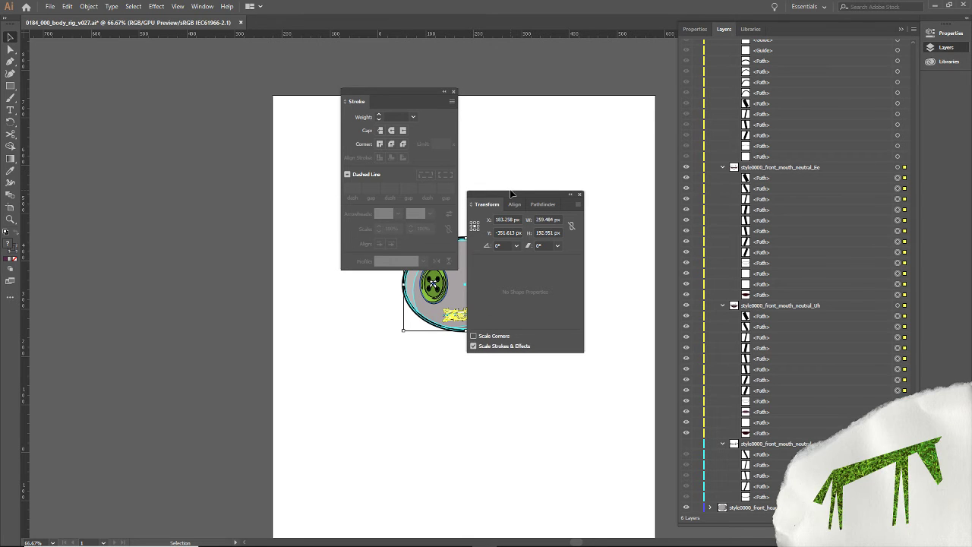
{"action": "left_click", "coordinate": [579, 194]}
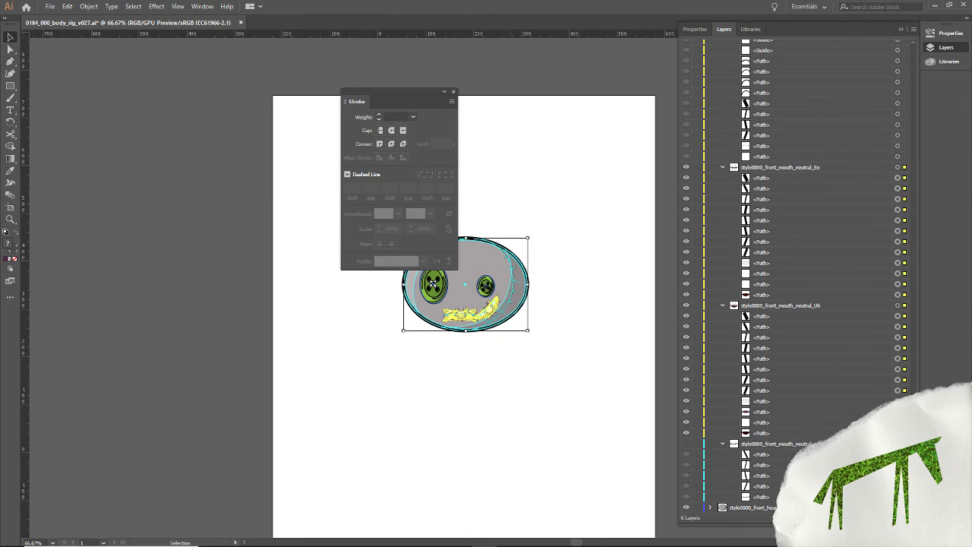
{"action": "left_click", "coordinate": [401, 86]}
{"action": "left_click_drag", "start_coordinate": [402, 90], "coordinate": [429, 95]}
{"action": "left_click", "coordinate": [466, 93]}
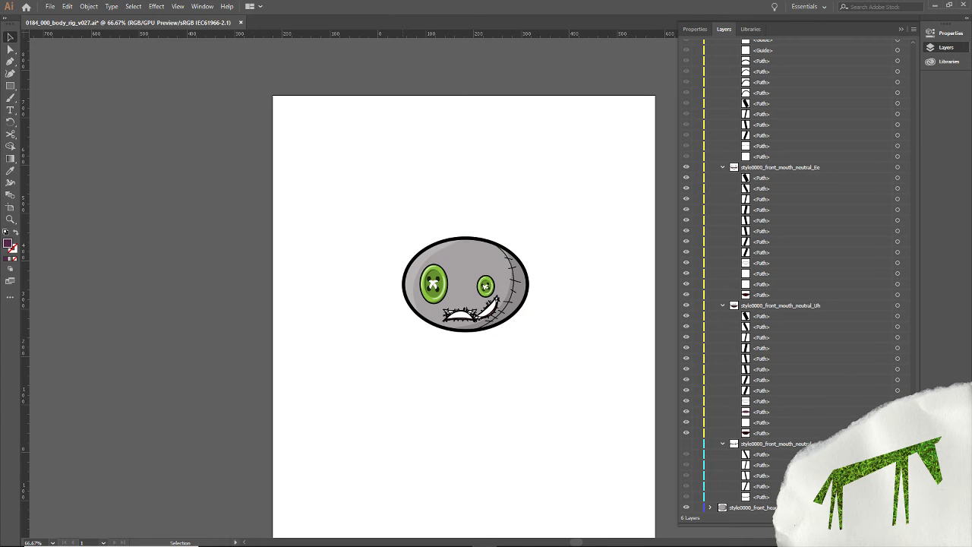
Try enlarging the head to about 589 by 438 and nudging it, then undo back to original size.
{"action": "left_click_drag", "start_coordinate": [372, 217], "coordinate": [574, 396]}
{"action": "left_click_drag", "start_coordinate": [529, 332], "coordinate": [612, 472]}
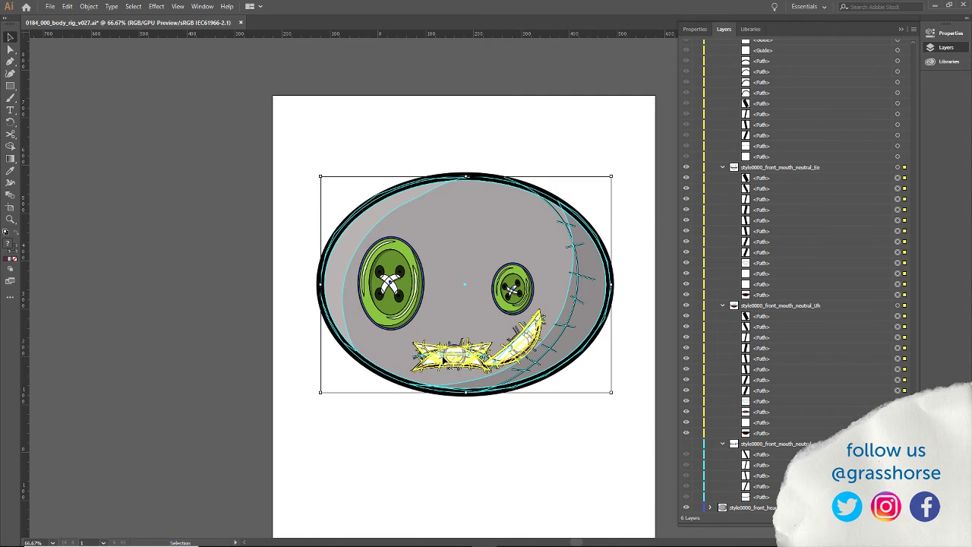
{"action": "key", "text": "ctrl+minus"}
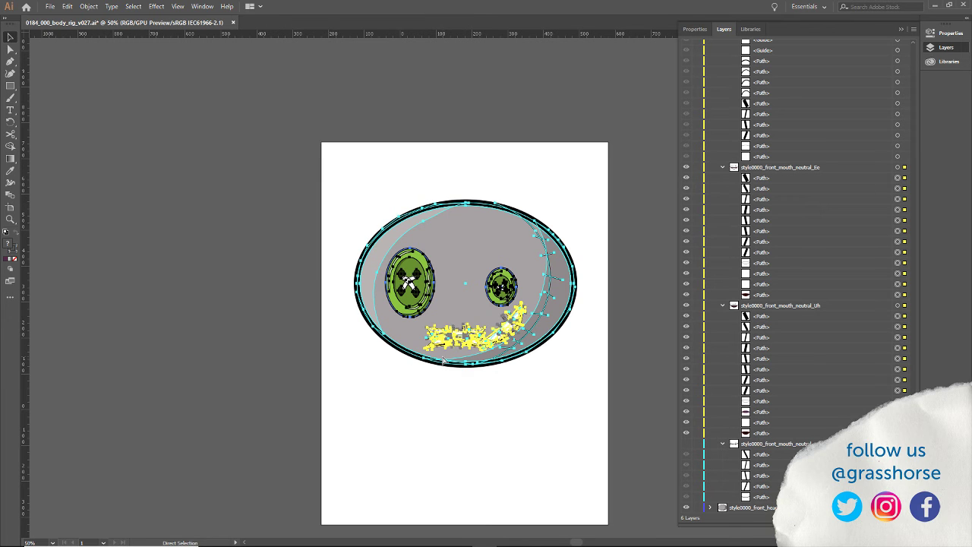
{"action": "key", "text": "shift+Down"}
{"action": "key", "text": "shift+Down"}
{"action": "key", "text": "shift+Down"}
{"action": "key", "text": "shift+Down"}
{"action": "key", "text": "shift+Down"}
{"action": "key", "text": "shift+Down"}
{"action": "key", "text": "shift+Down"}
{"action": "key", "text": "shift+Down"}
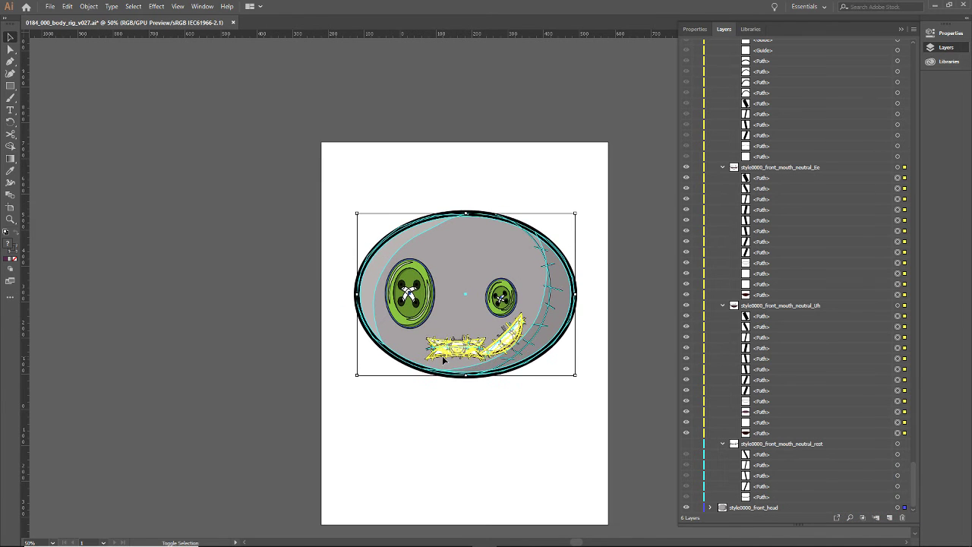
{"action": "key", "text": "shift+Down"}
{"action": "key", "text": "shift+Down"}
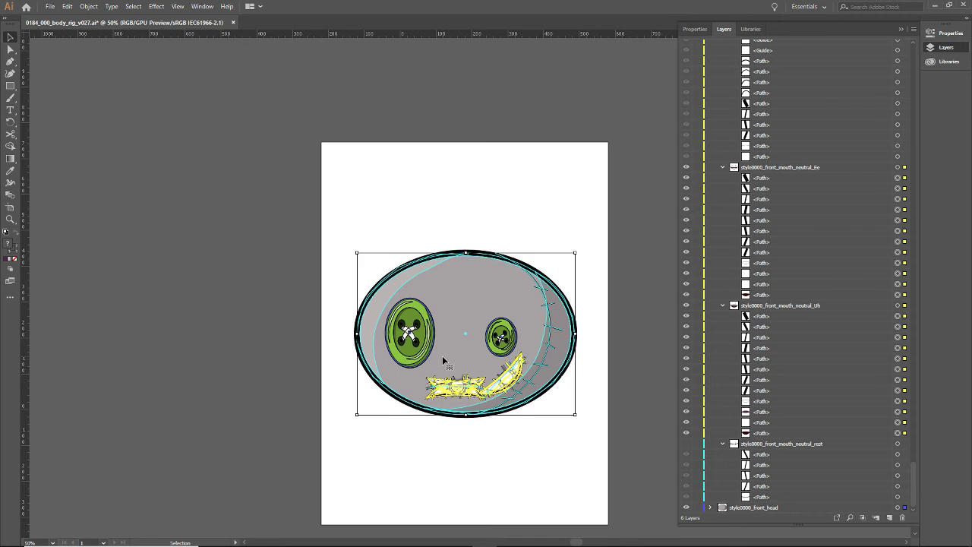
{"action": "key", "text": "a"}
{"action": "key", "text": "shift+Up"}
{"action": "key", "text": "shift+Up"}
{"action": "key", "text": "shift+Up"}
{"action": "key", "text": "shift+Up"}
{"action": "key", "text": "shift+Up"}
{"action": "key", "text": "shift+Up"}
{"action": "key", "text": "shift+Up"}
{"action": "key", "text": "shift+Up"}
{"action": "key", "text": "shift+Up"}
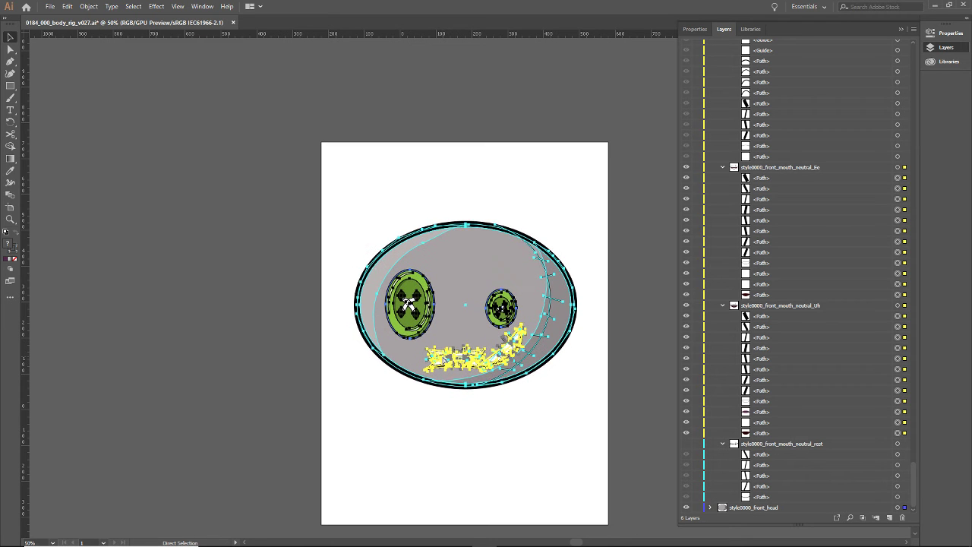
{"action": "key", "text": "ctrl+z"}
{"action": "key", "text": "ctrl+z"}
{"action": "key", "text": "ctrl+z"}
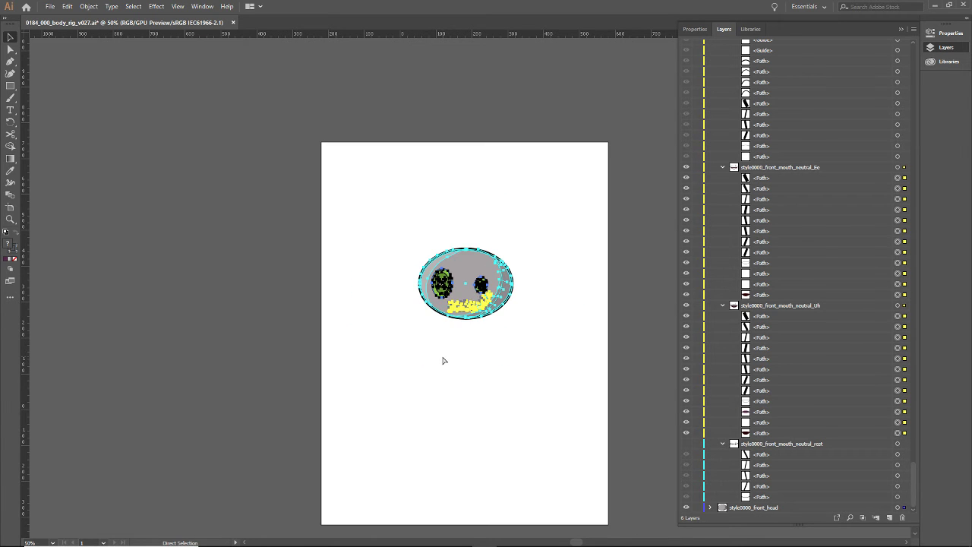
{"action": "key", "text": "v"}
{"action": "key", "text": "a"}
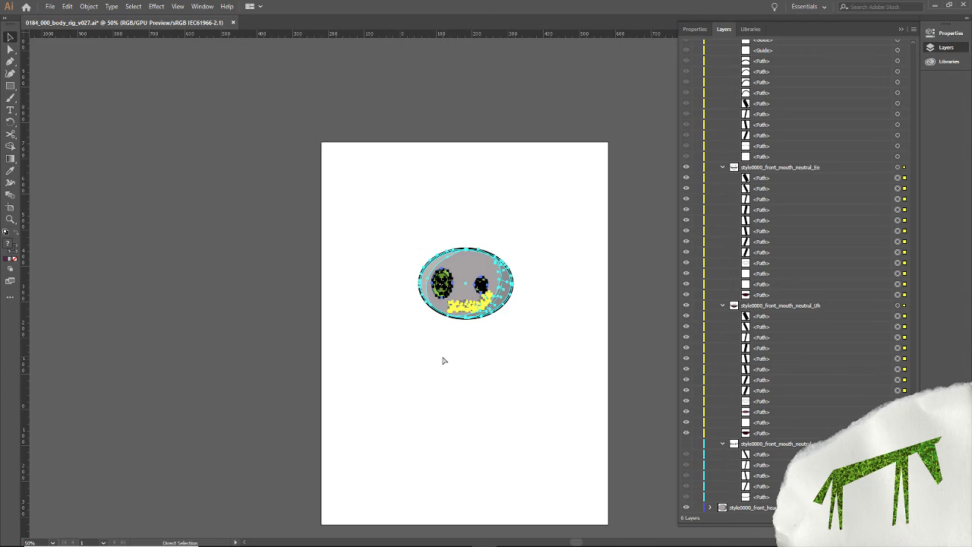
{"action": "key", "text": "v"}
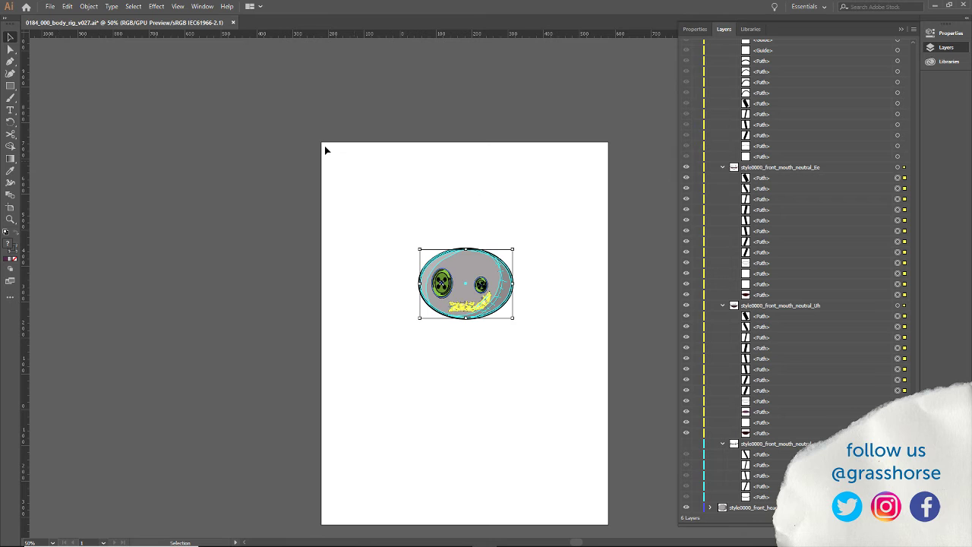
Scale the head uniformly to 200% with Object > Transform > Scale, then undo it.
{"action": "left_click", "coordinate": [88, 6]}
{"action": "mouse_move", "coordinate": [99, 18]}
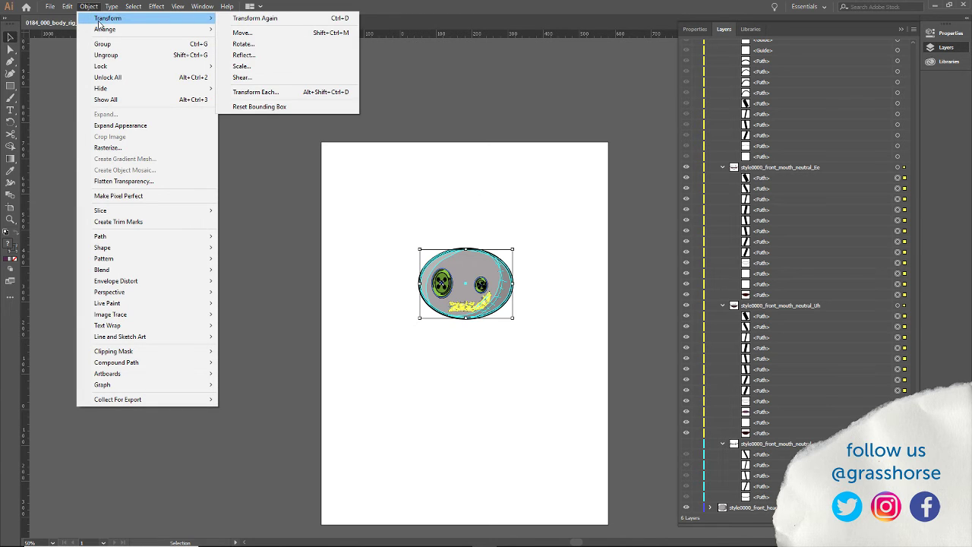
{"action": "left_click", "coordinate": [279, 66]}
{"action": "type", "text": "200"}
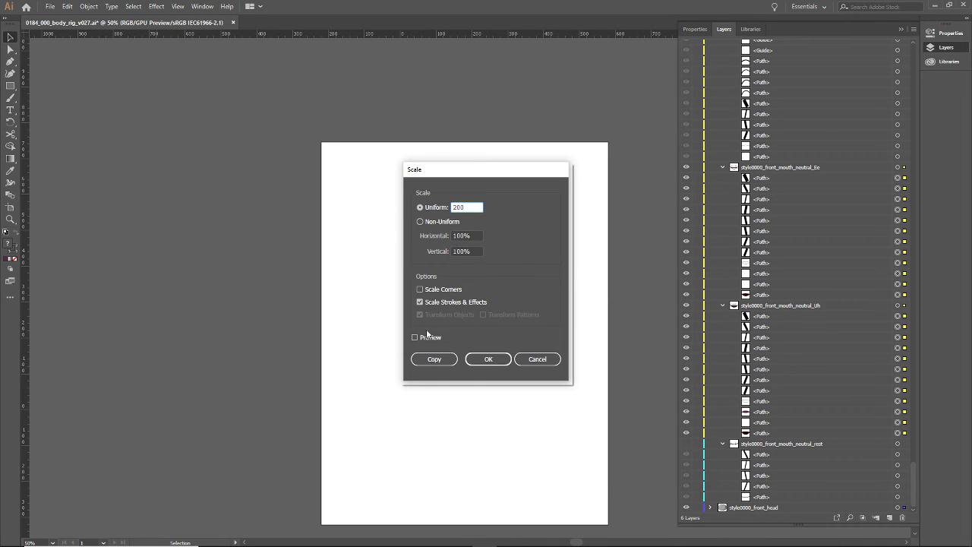
{"action": "left_click", "coordinate": [486, 362]}
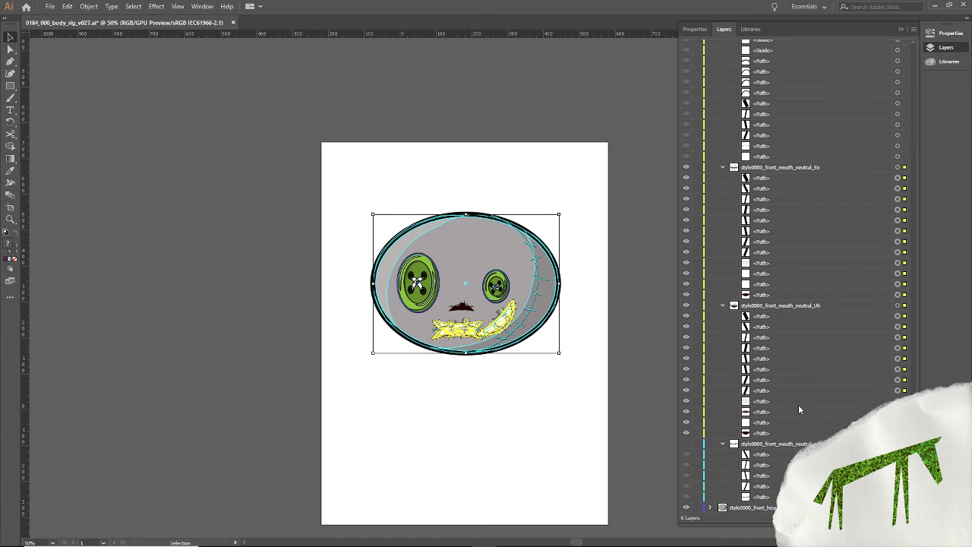
{"action": "key", "text": "ctrl+z"}
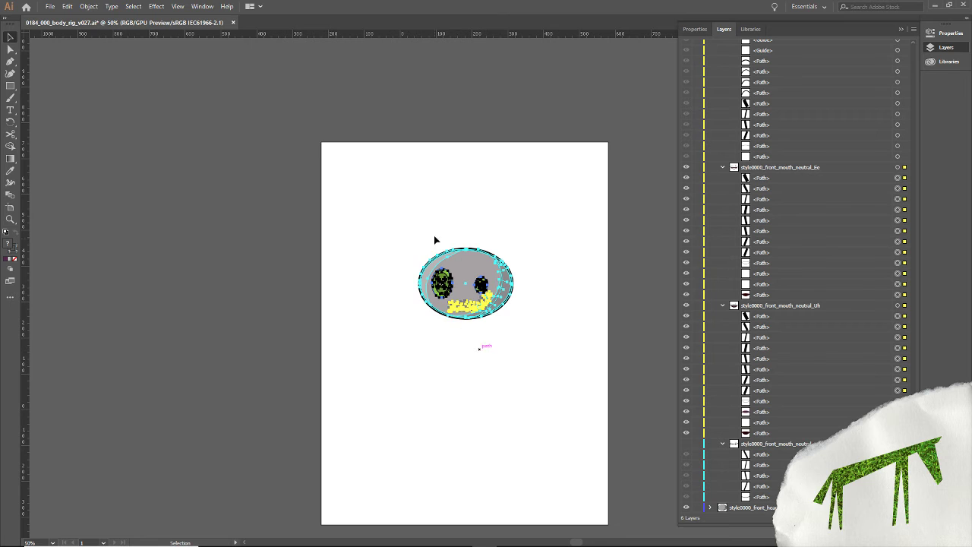
Reselect the head and drag a corner handle to enlarge it across most of the artboard.
{"action": "left_click", "coordinate": [416, 228]}
{"action": "left_click_drag", "start_coordinate": [366, 215], "coordinate": [570, 388]}
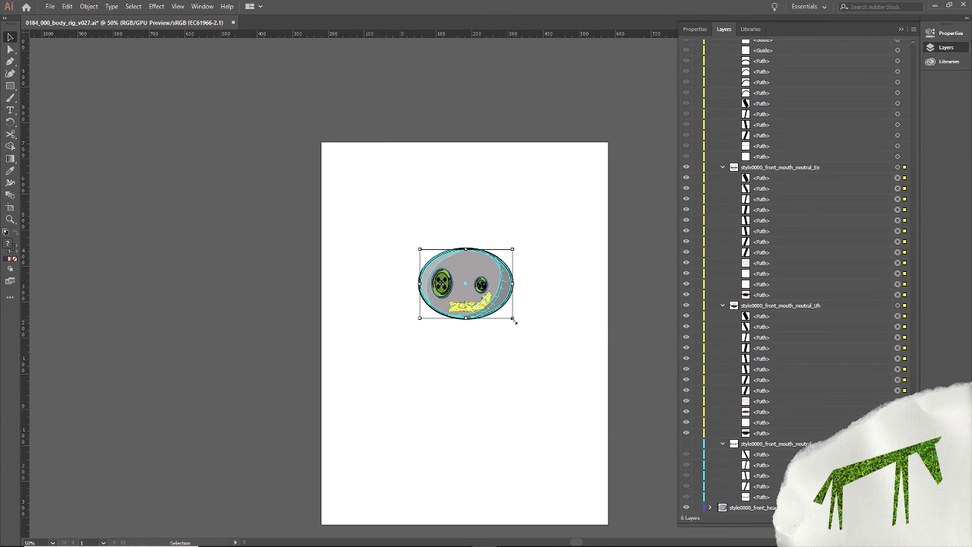
{"action": "left_click_drag", "start_coordinate": [513, 318], "coordinate": [582, 414]}
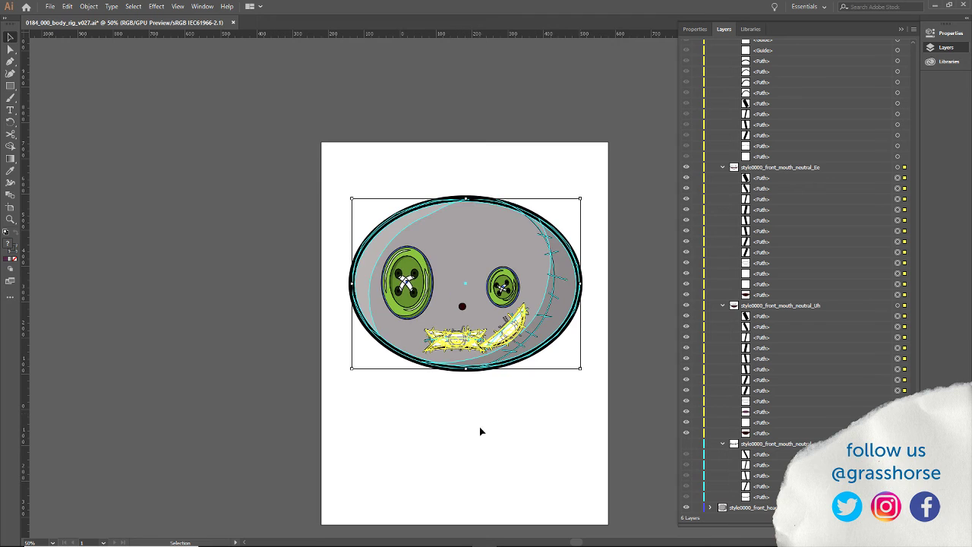
Undo the face enlargement to restore its original smaller size, then deselect it.
{"action": "key", "text": "a"}
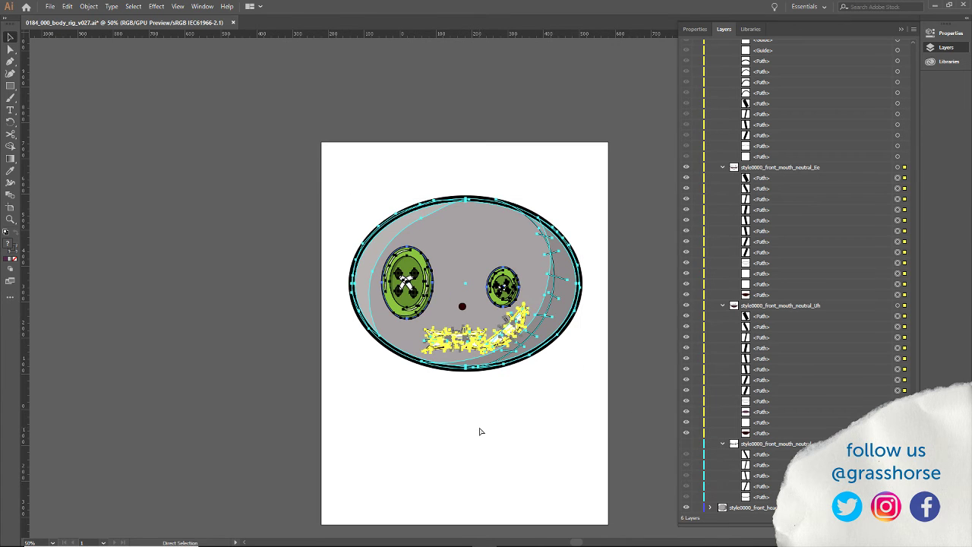
{"action": "key", "text": "v"}
{"action": "left_click", "coordinate": [479, 430]}
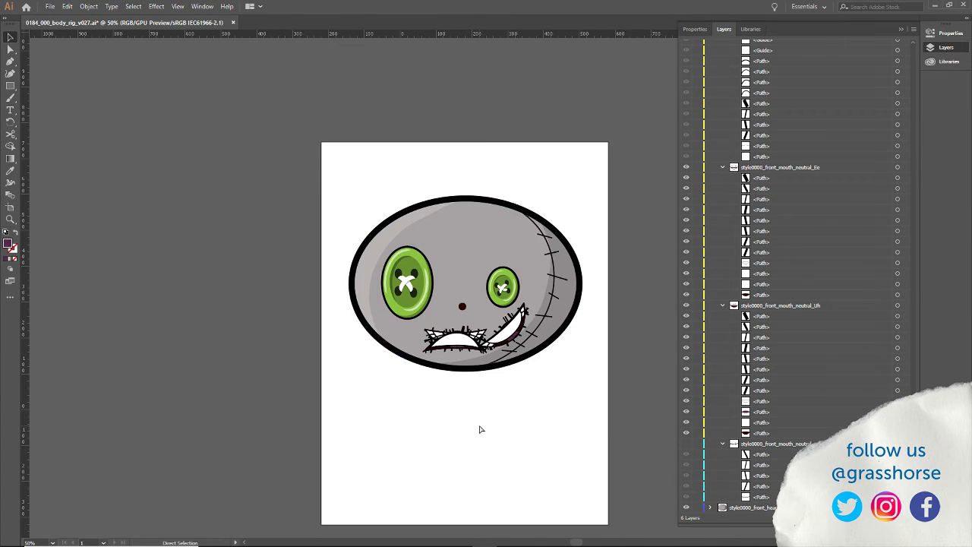
{"action": "key", "text": "ctrl+z"}
{"action": "left_click", "coordinate": [476, 356]}
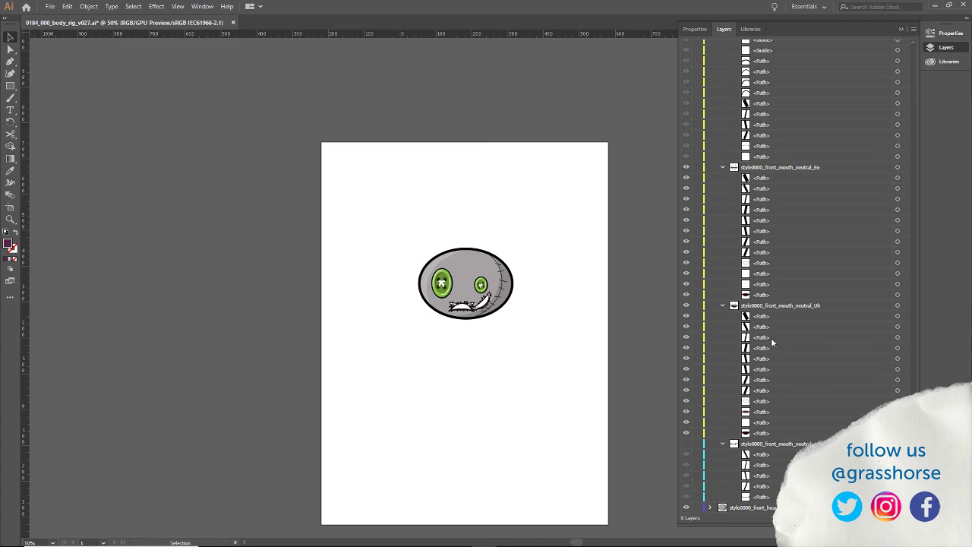
{"action": "scroll", "coordinate": [770, 337], "scroll_direction": "up", "scroll_amount": 6}
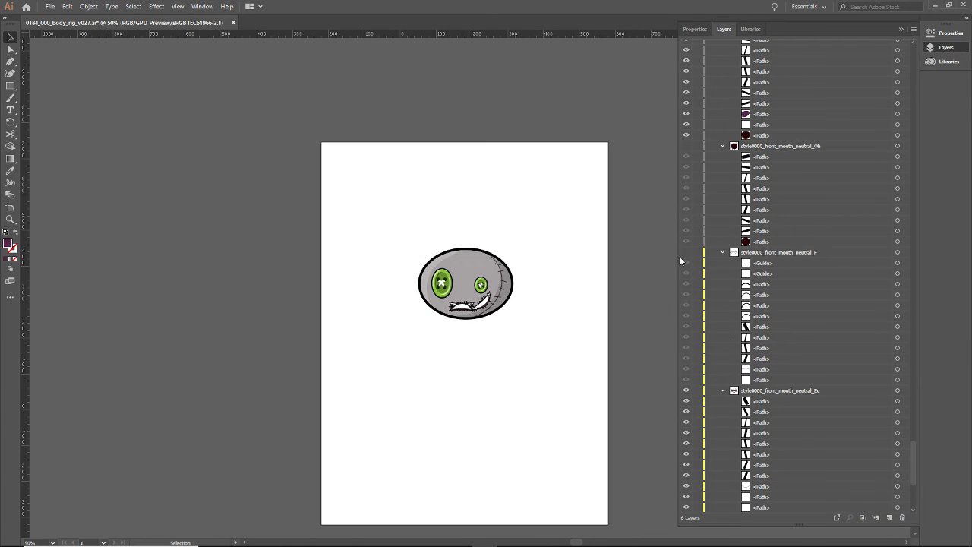
Show the F and Oh mouth layers and collapse the Oh, F, neutral Ee and Uh groups.
{"action": "left_click", "coordinate": [686, 252]}
{"action": "left_click", "coordinate": [686, 145]}
{"action": "left_click", "coordinate": [722, 146]}
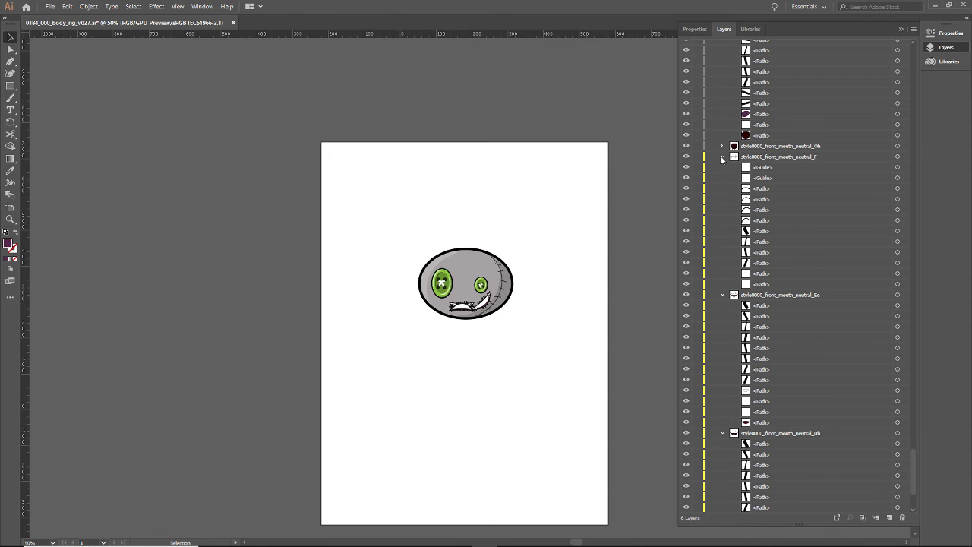
{"action": "left_click", "coordinate": [722, 157]}
{"action": "left_click", "coordinate": [722, 168]}
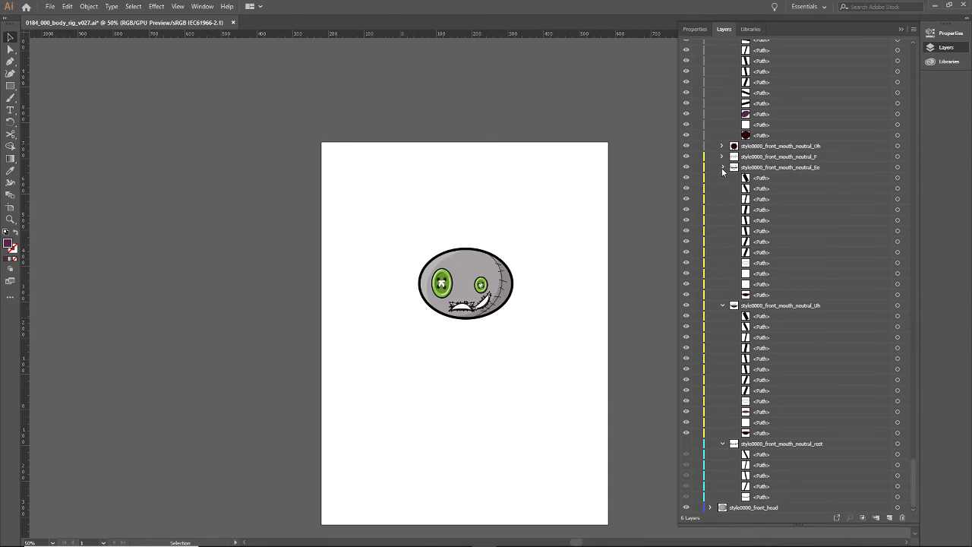
{"action": "left_click", "coordinate": [722, 305]}
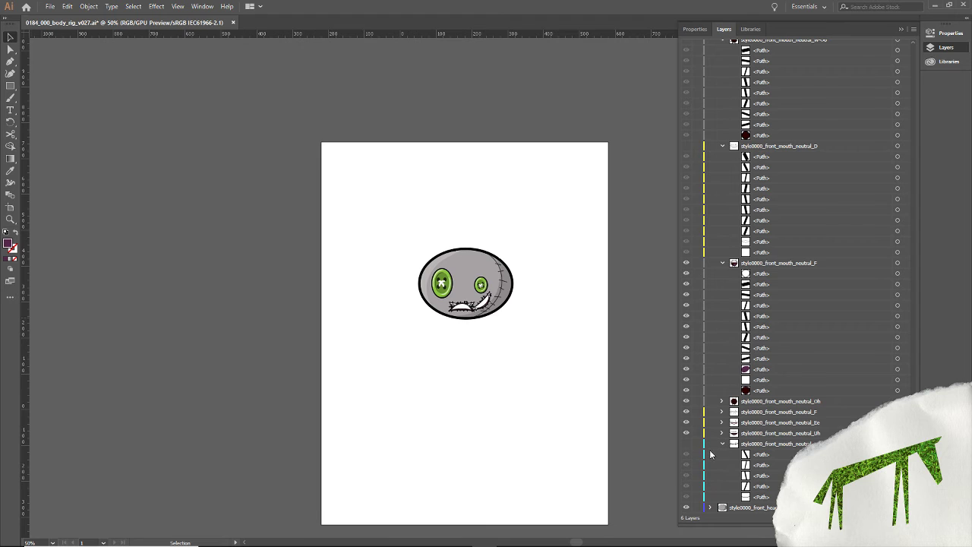
Show the neutral rest and D mouth layers and collapse the neutral rest, F and D groups.
{"action": "left_click", "coordinate": [686, 444]}
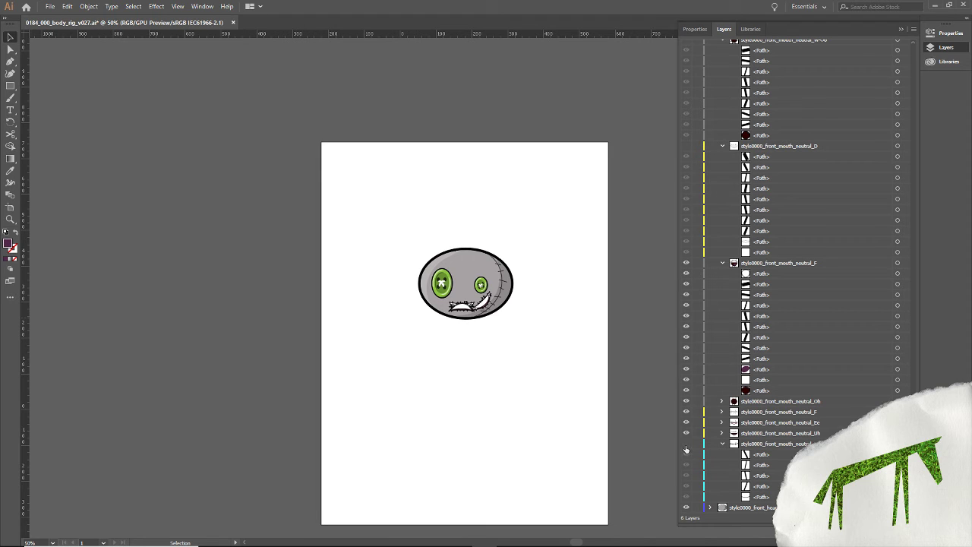
{"action": "left_click", "coordinate": [722, 445]}
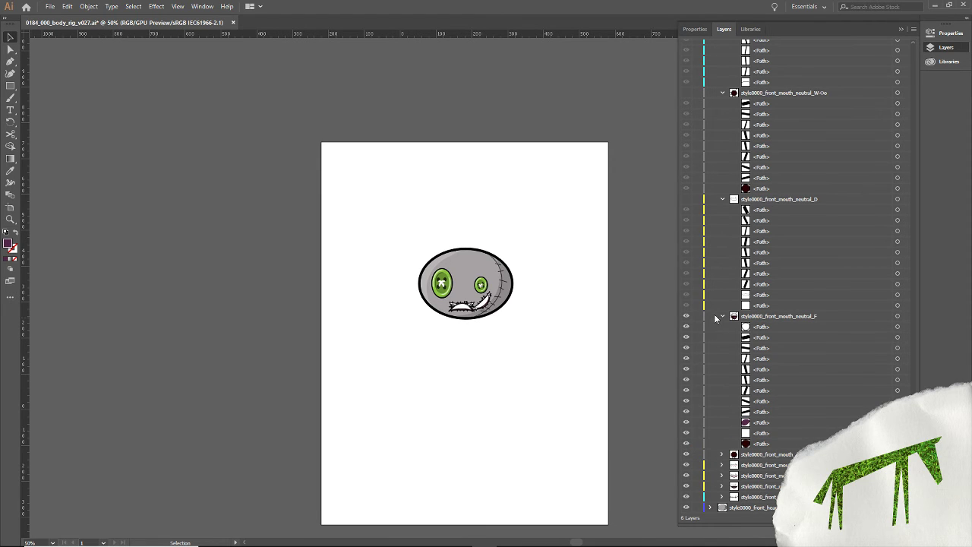
{"action": "left_click", "coordinate": [722, 316]}
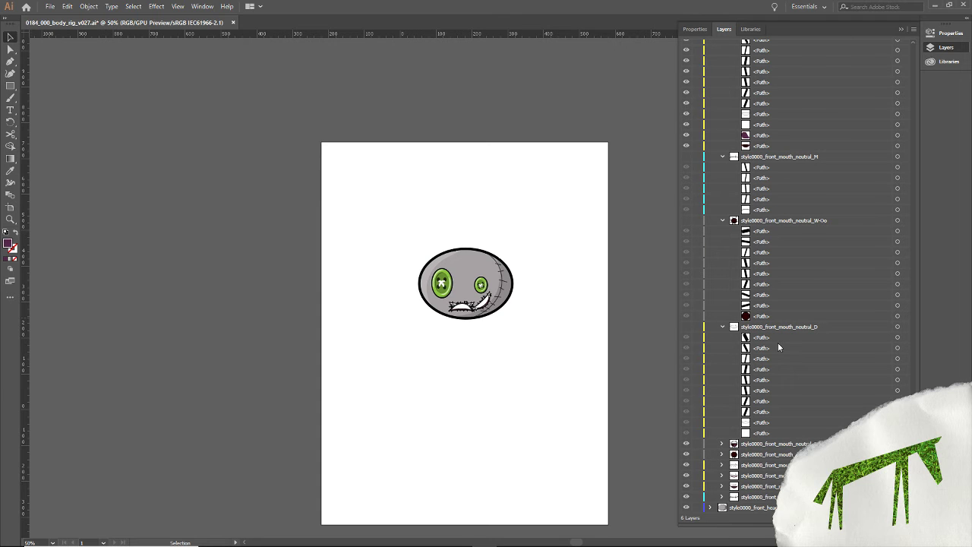
{"action": "left_click", "coordinate": [686, 327]}
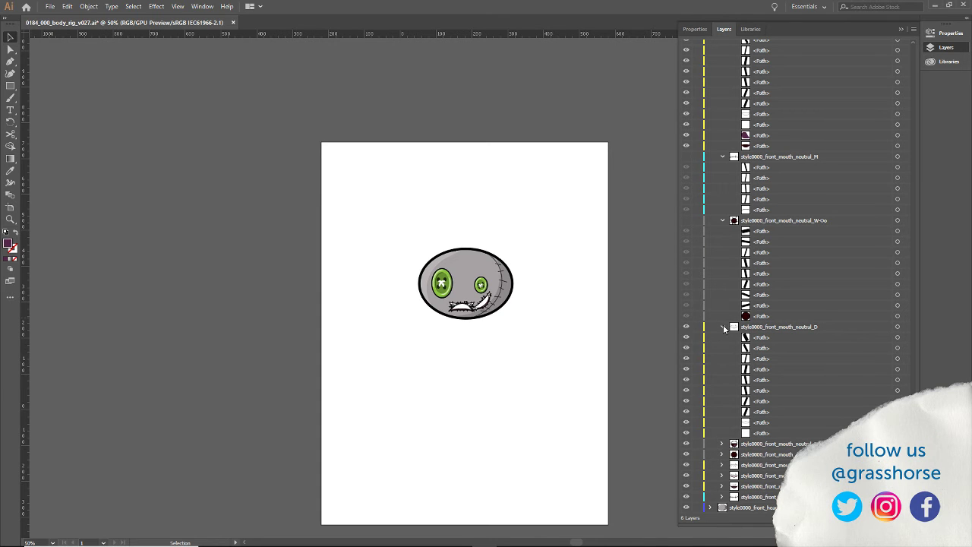
{"action": "left_click", "coordinate": [723, 327]}
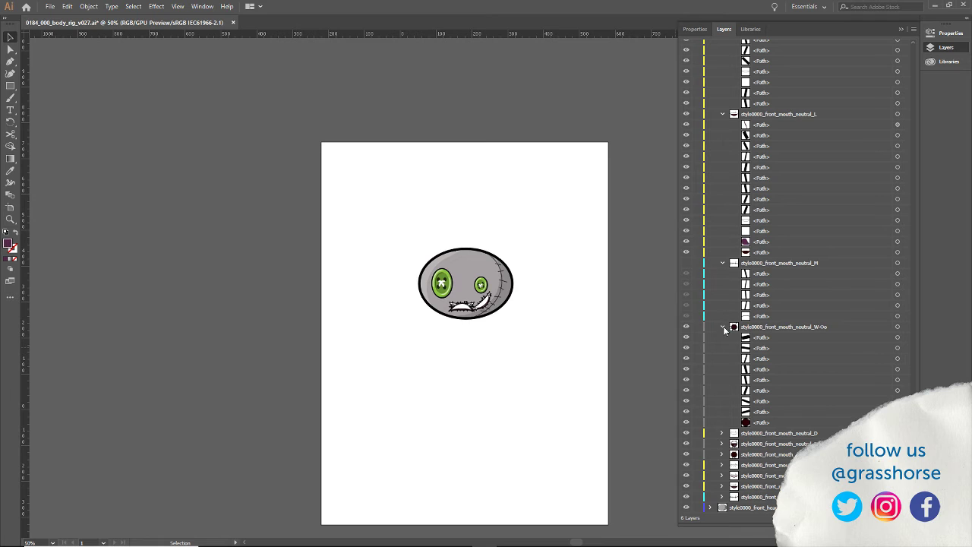
Collapse the neutral W-Oo, M, L, S groups and the happy rest and Uh groups.
{"action": "left_click", "coordinate": [722, 327]}
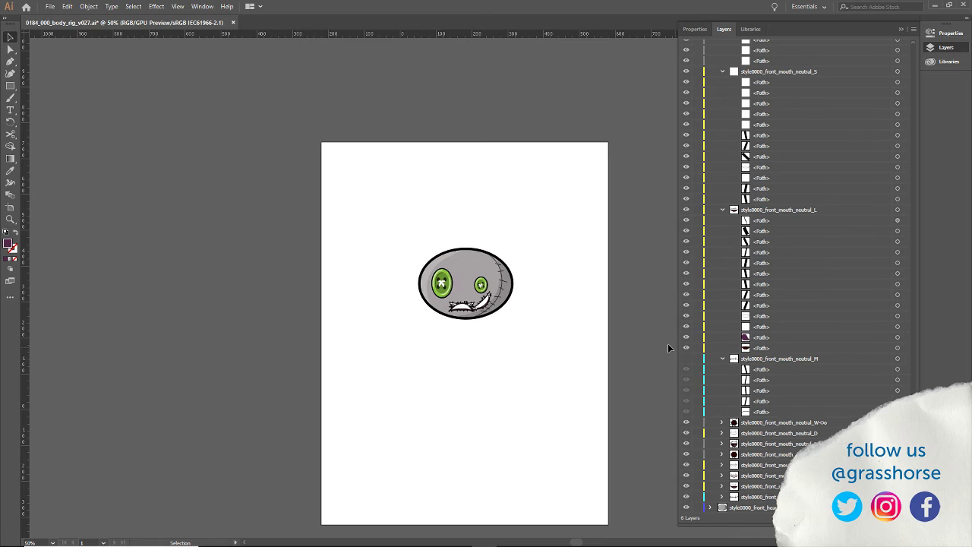
{"action": "left_click", "coordinate": [722, 359]}
{"action": "left_click", "coordinate": [723, 263]}
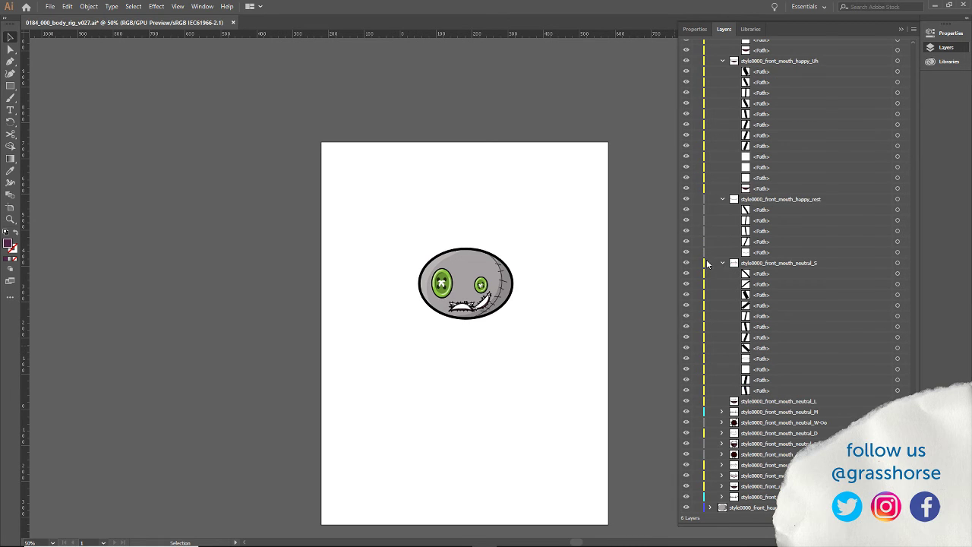
{"action": "left_click", "coordinate": [722, 263]}
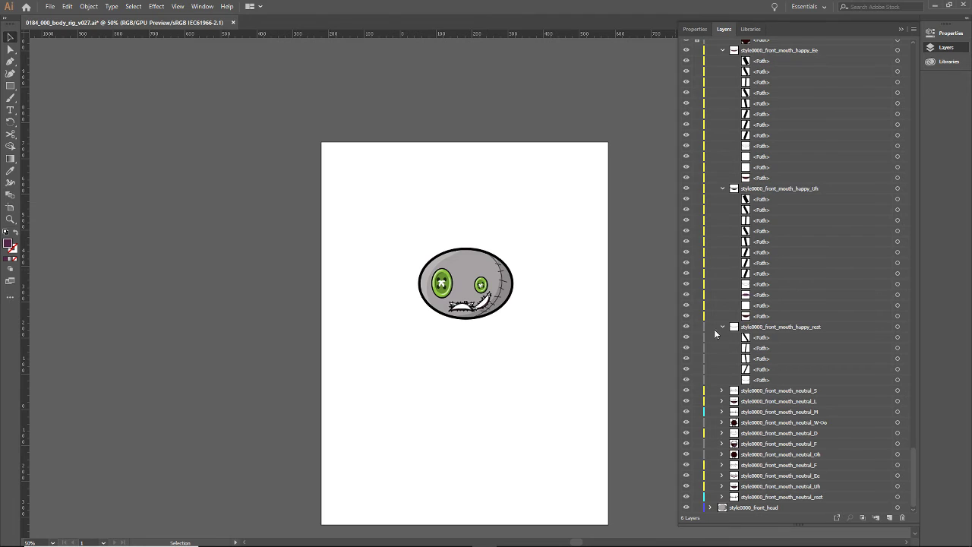
{"action": "left_click", "coordinate": [722, 327]}
{"action": "left_click", "coordinate": [722, 241]}
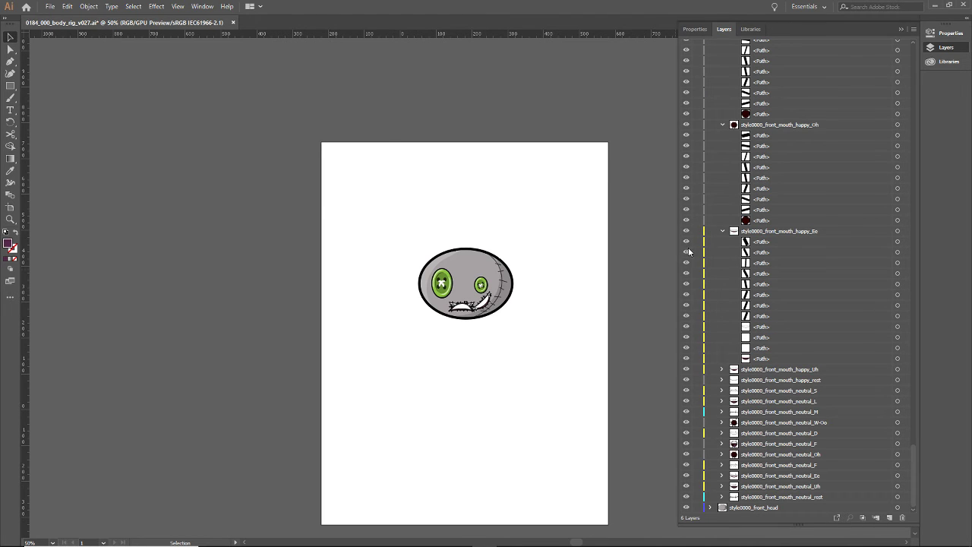
Collapse the happy Ee, Oh, hilow_frame.0005, D, W-Oo, M, L and S mouth layer groups.
{"action": "left_click", "coordinate": [722, 230]}
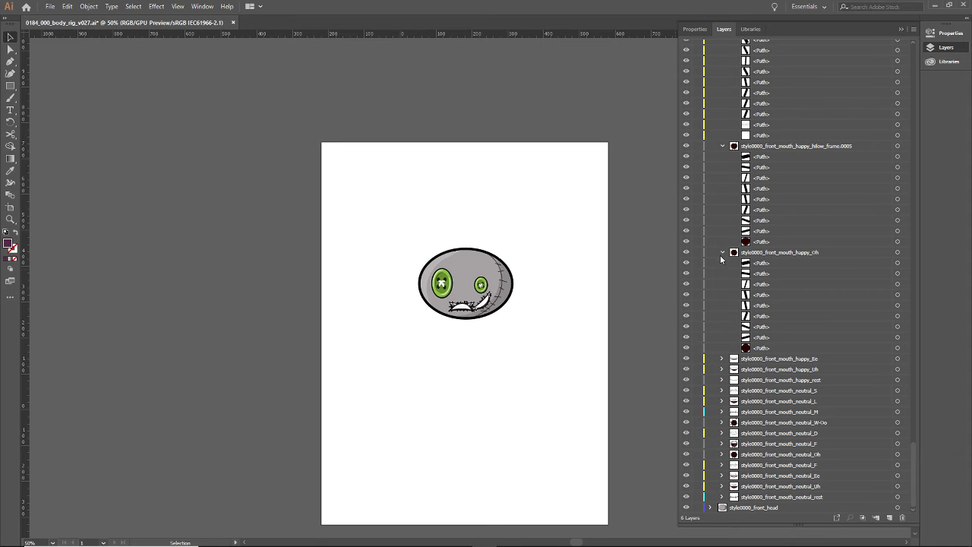
{"action": "left_click", "coordinate": [722, 252]}
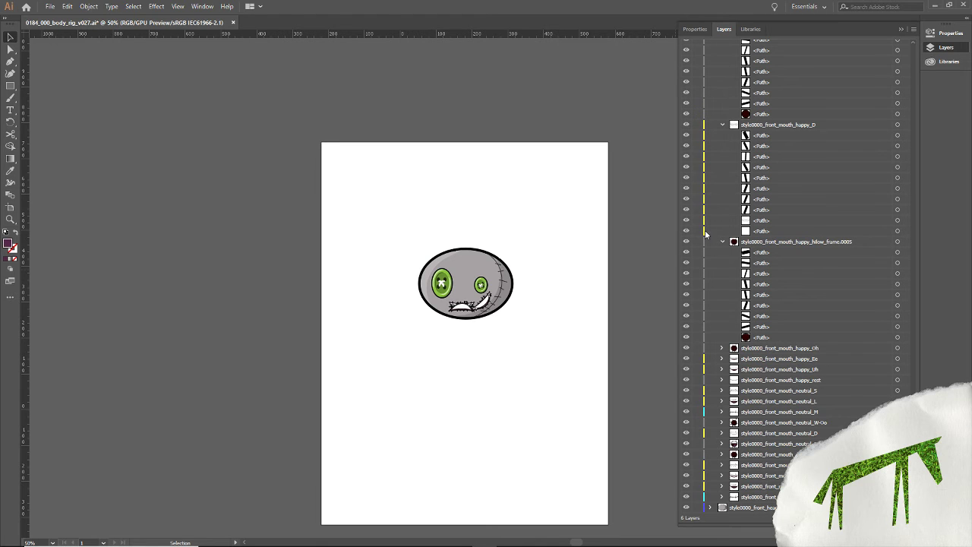
{"action": "left_click", "coordinate": [721, 241]}
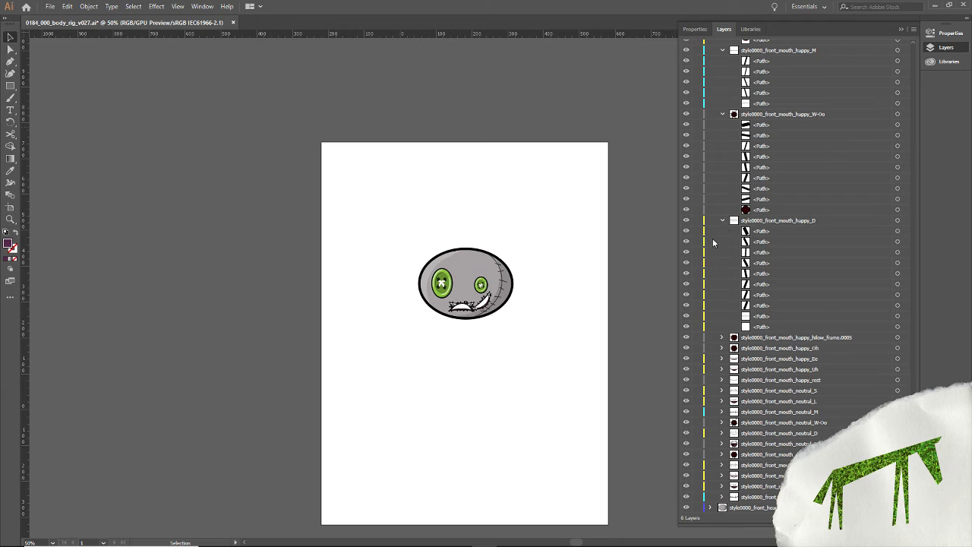
{"action": "left_click", "coordinate": [722, 220]}
{"action": "left_click", "coordinate": [722, 220]}
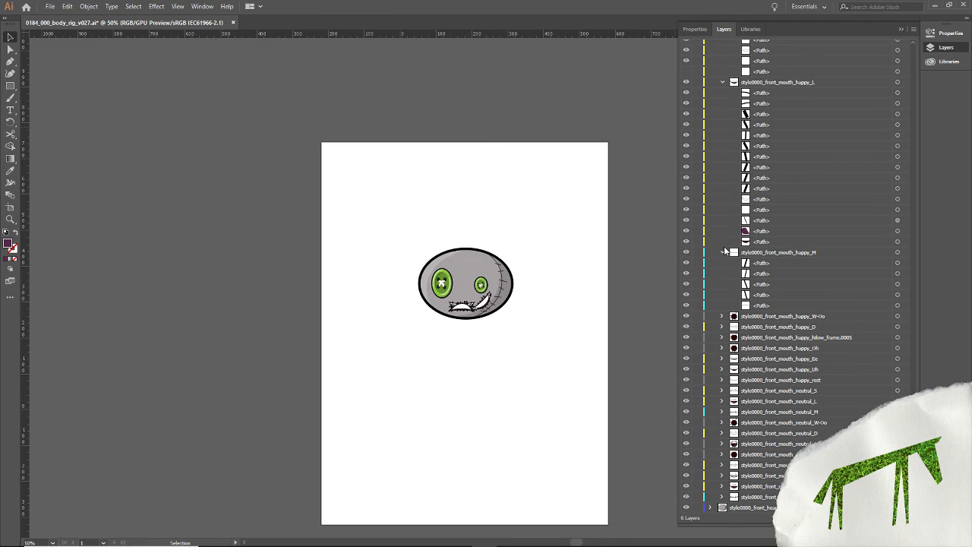
{"action": "left_click", "coordinate": [722, 252]}
{"action": "left_click", "coordinate": [721, 135]}
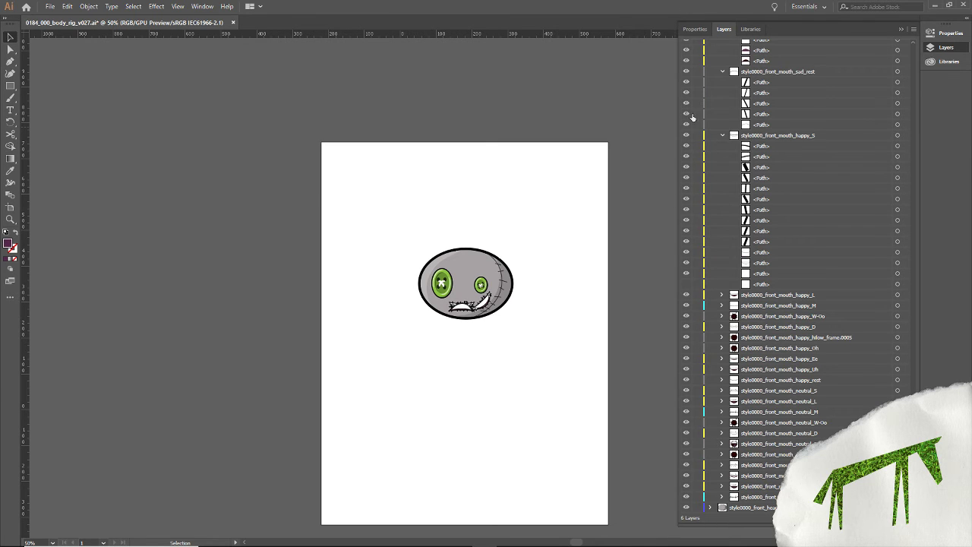
{"action": "left_click", "coordinate": [720, 135]}
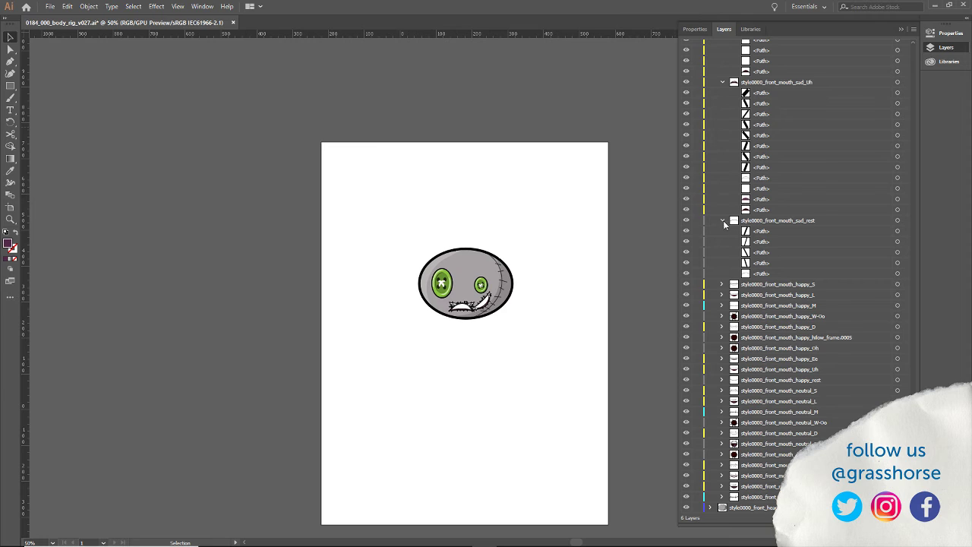
Collapse the sad rest, Uh, Ee, Oh, hilow_frame.0005, D, M, L groups and the sarcastic rest group.
{"action": "left_click", "coordinate": [722, 220]}
{"action": "left_click", "coordinate": [723, 135]}
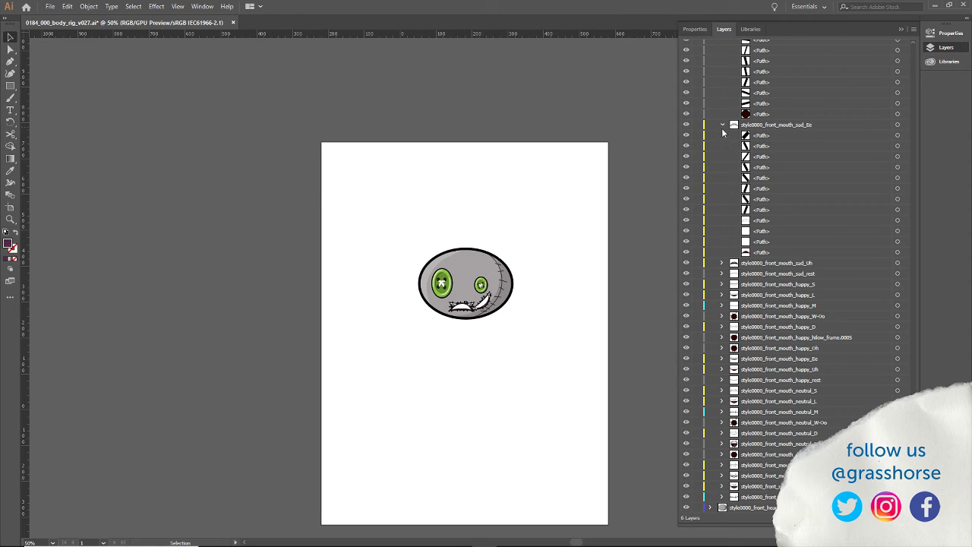
{"action": "left_click", "coordinate": [722, 126]}
{"action": "left_click", "coordinate": [721, 146]}
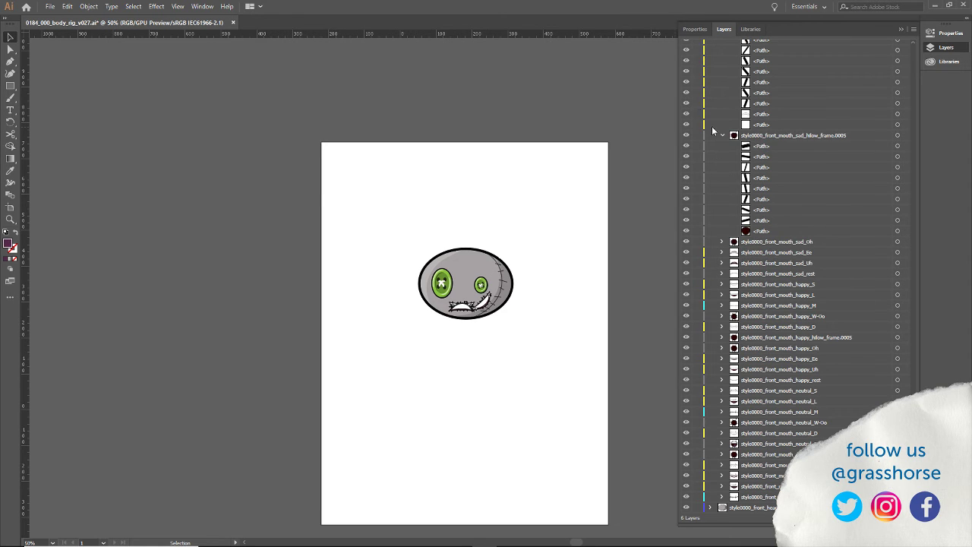
{"action": "left_click", "coordinate": [718, 135]}
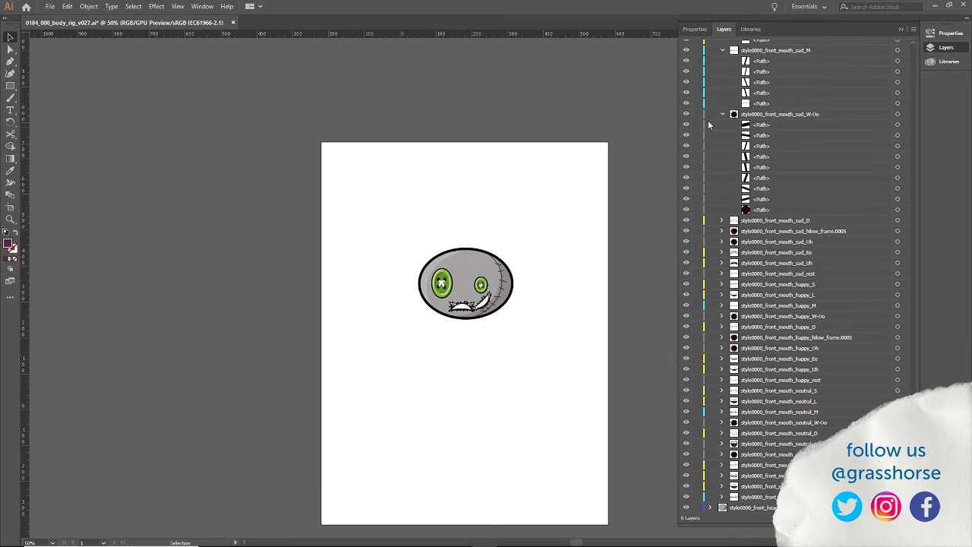
{"action": "left_click", "coordinate": [722, 115]}
{"action": "left_click", "coordinate": [722, 147]}
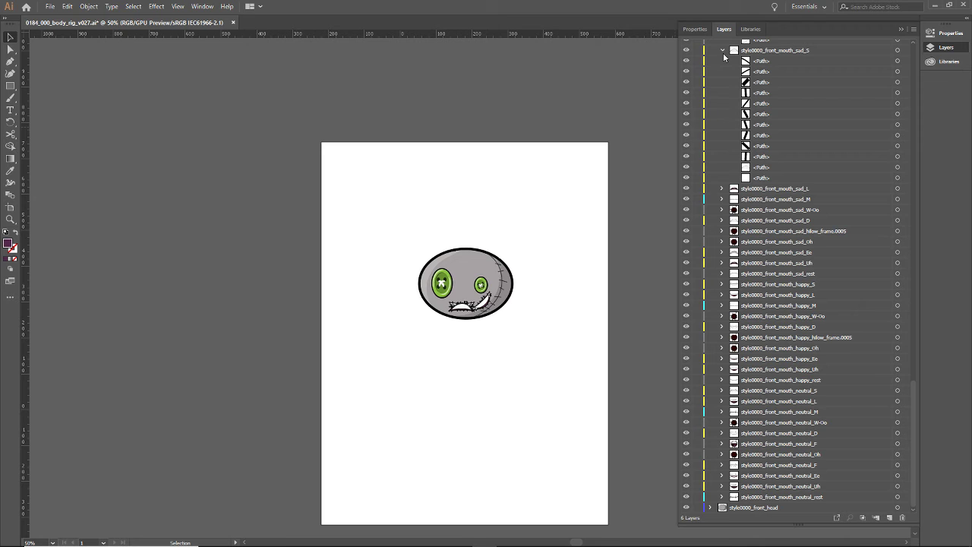
{"action": "left_click", "coordinate": [722, 50]}
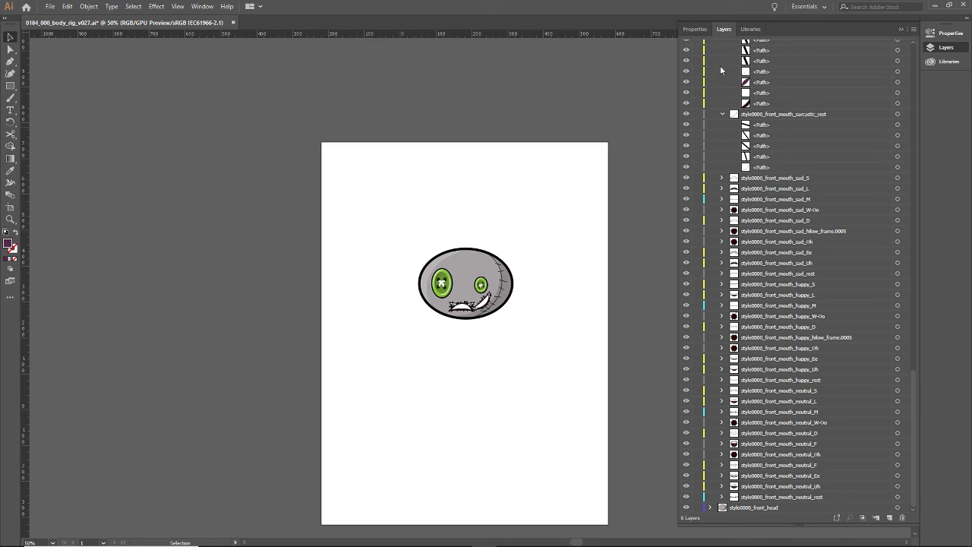
{"action": "left_click", "coordinate": [722, 114]}
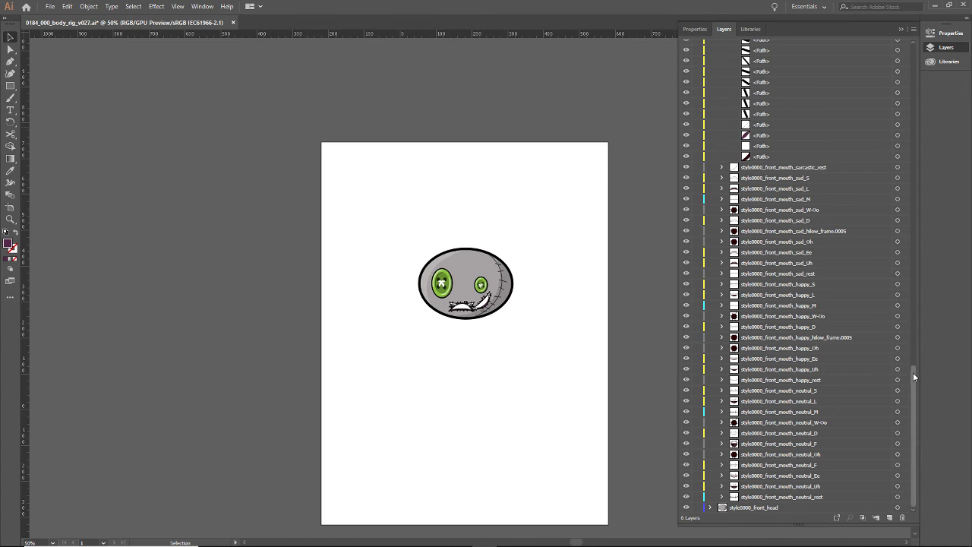
{"action": "left_click_drag", "start_coordinate": [912, 373], "coordinate": [905, 23]}
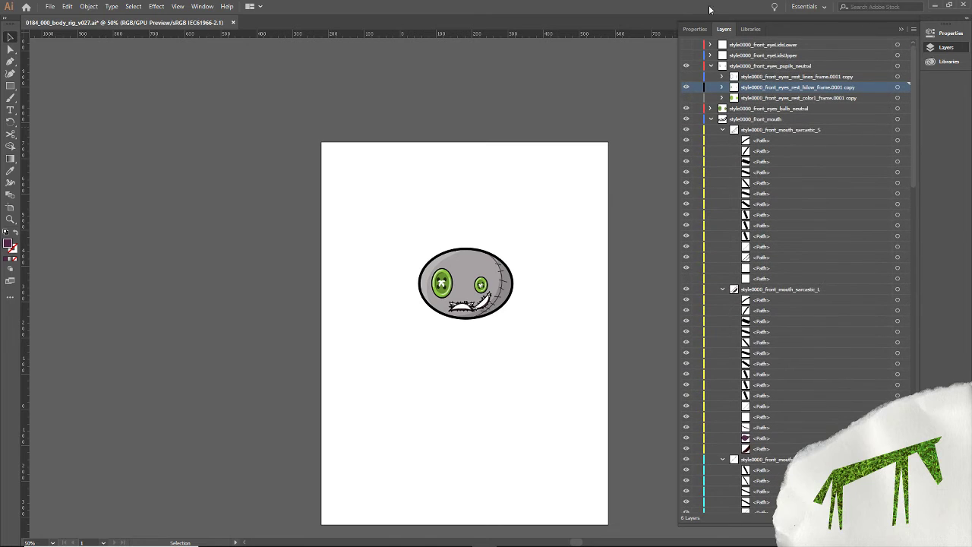
Collapse the sarcastic S, L, M, W-Oo, D, hilow_frame.0005, Oh, Ee, Uh groups; expand eyeLidsUpper.
{"action": "left_click", "coordinate": [722, 129]}
{"action": "left_click", "coordinate": [722, 140]}
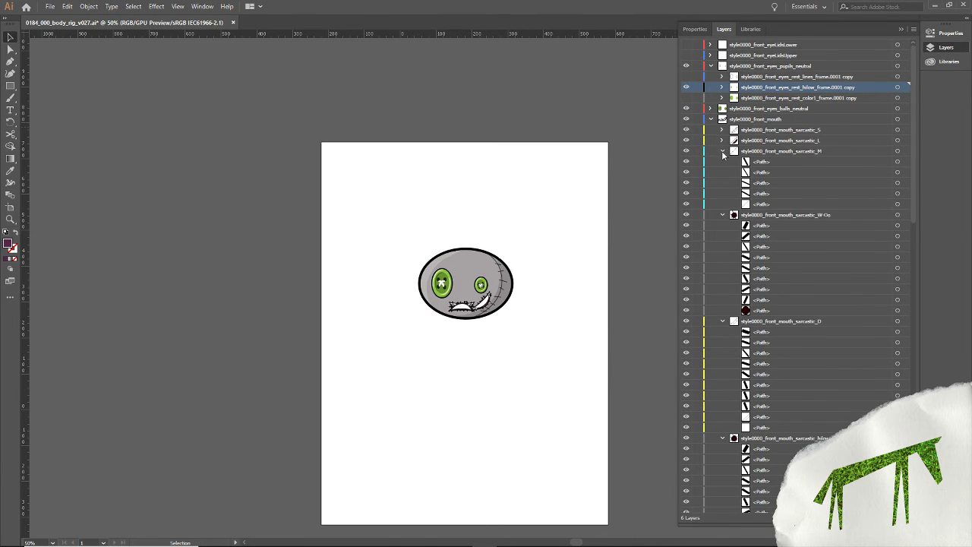
{"action": "left_click", "coordinate": [722, 151]}
{"action": "left_click", "coordinate": [722, 162]}
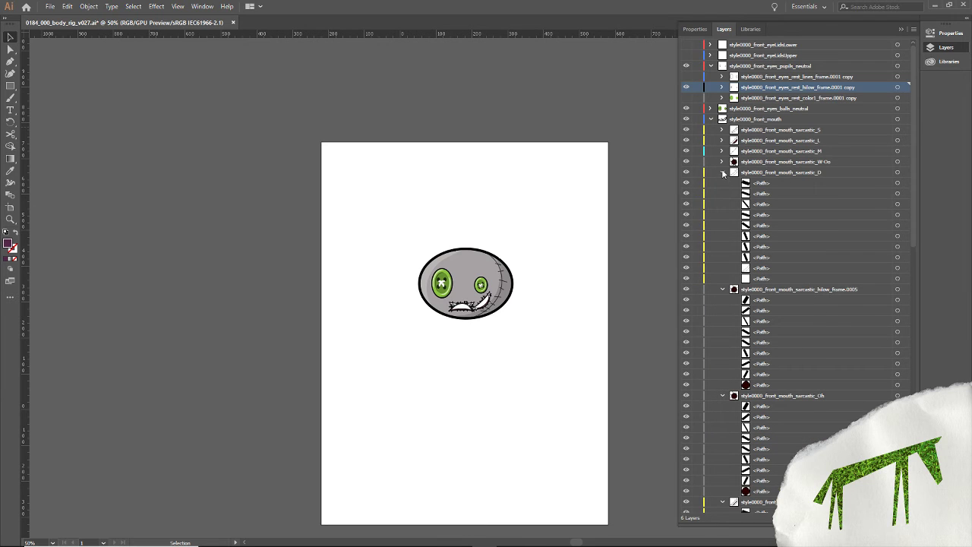
{"action": "left_click", "coordinate": [721, 172]}
{"action": "left_click", "coordinate": [723, 184]}
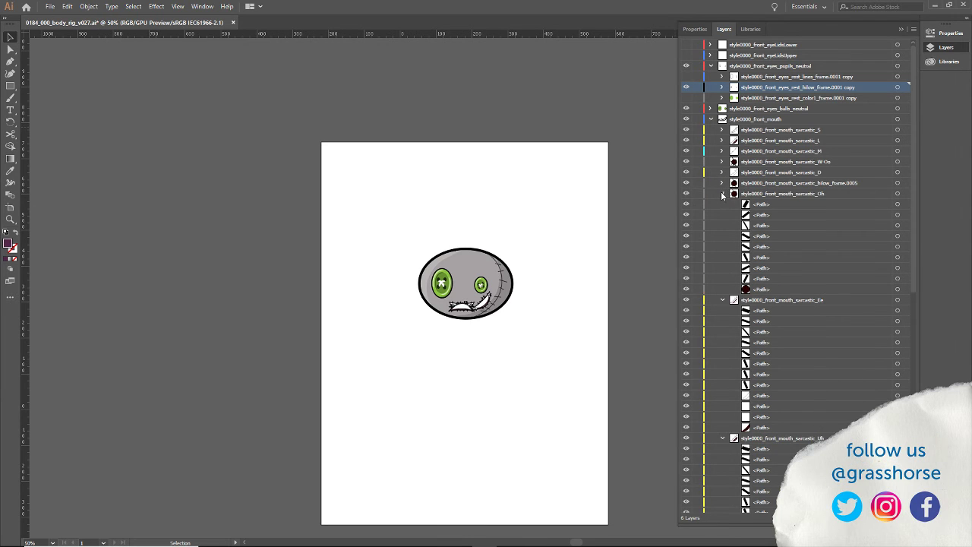
{"action": "left_click", "coordinate": [722, 193]}
{"action": "left_click", "coordinate": [721, 204]}
{"action": "left_click", "coordinate": [722, 215]}
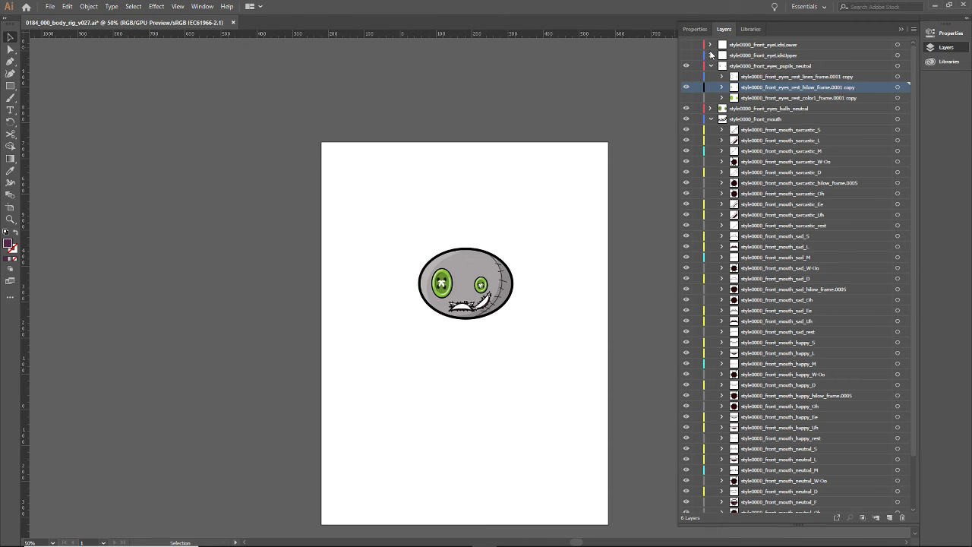
{"action": "left_click", "coordinate": [709, 56]}
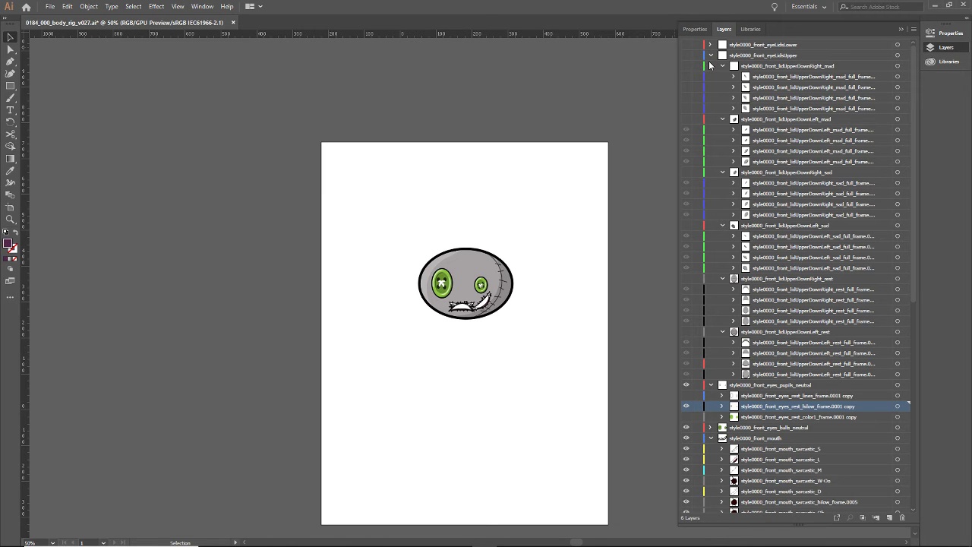
{"action": "left_click", "coordinate": [710, 56]}
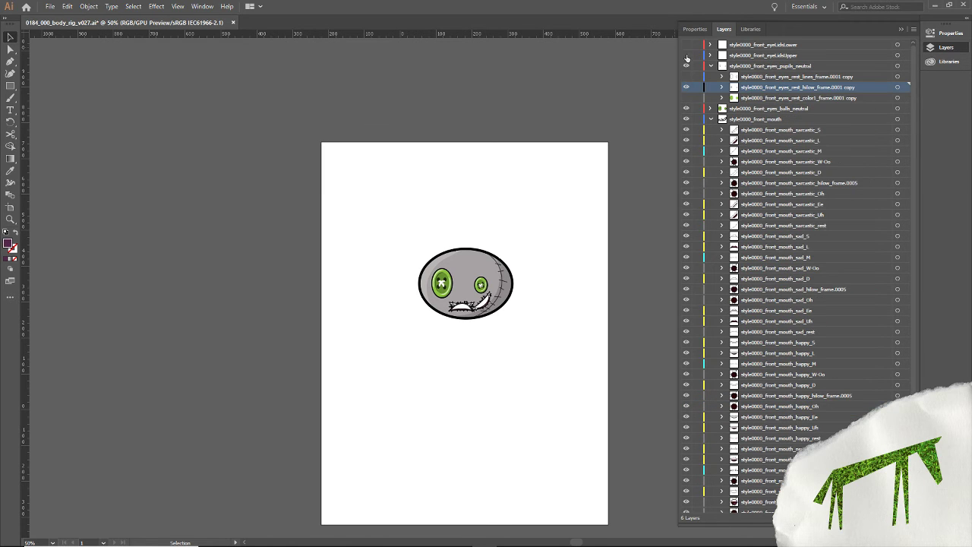
{"action": "left_click", "coordinate": [711, 56]}
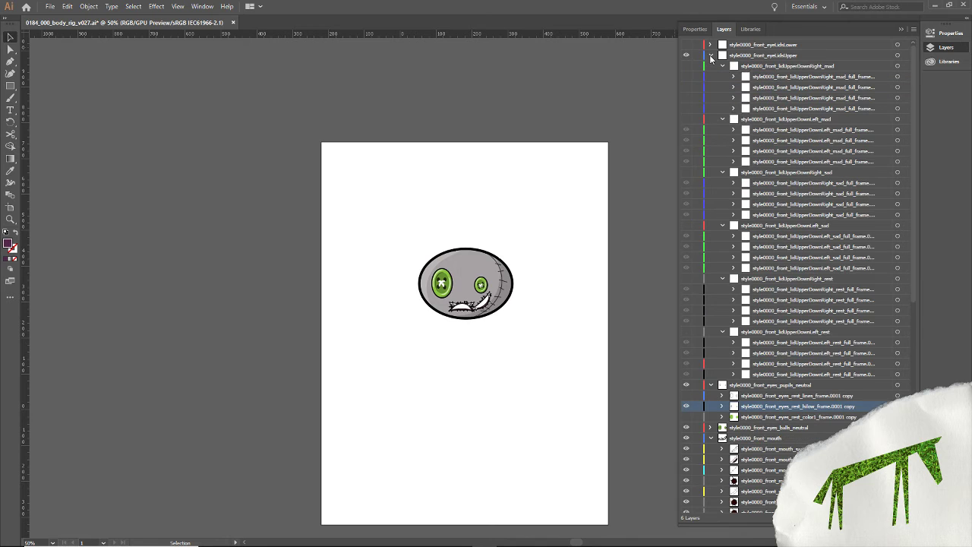
{"action": "left_click", "coordinate": [710, 56]}
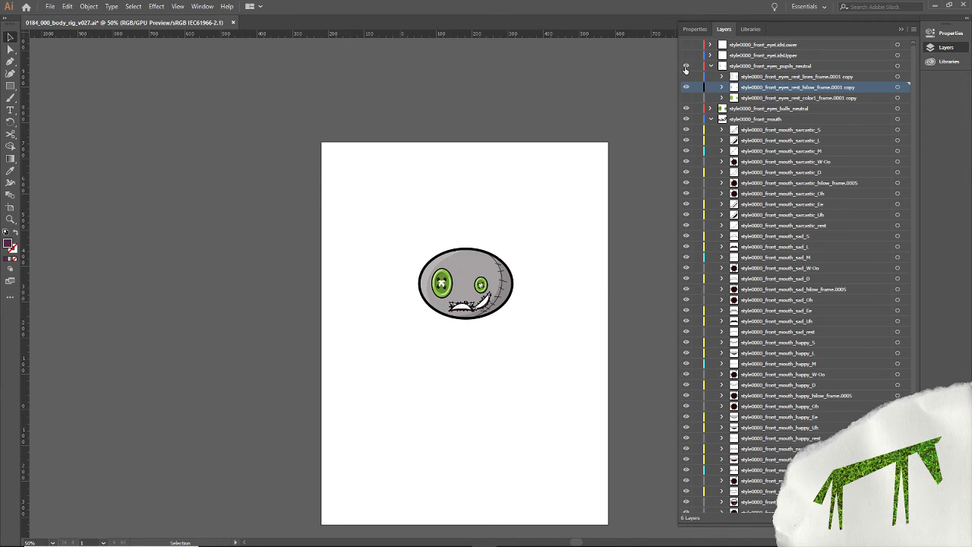
{"action": "left_click", "coordinate": [711, 56]}
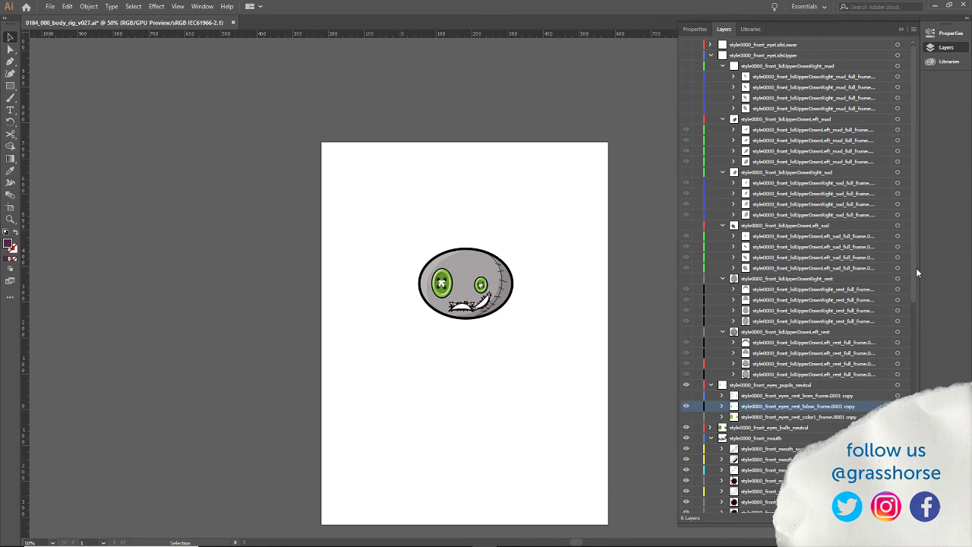
{"action": "mouse_move", "coordinate": [913, 269]}
{"action": "left_mouse_down"}
{"action": "mouse_move", "coordinate": [914, 402]}
{"action": "mouse_move", "coordinate": [919, 286]}
{"action": "left_mouse_up"}
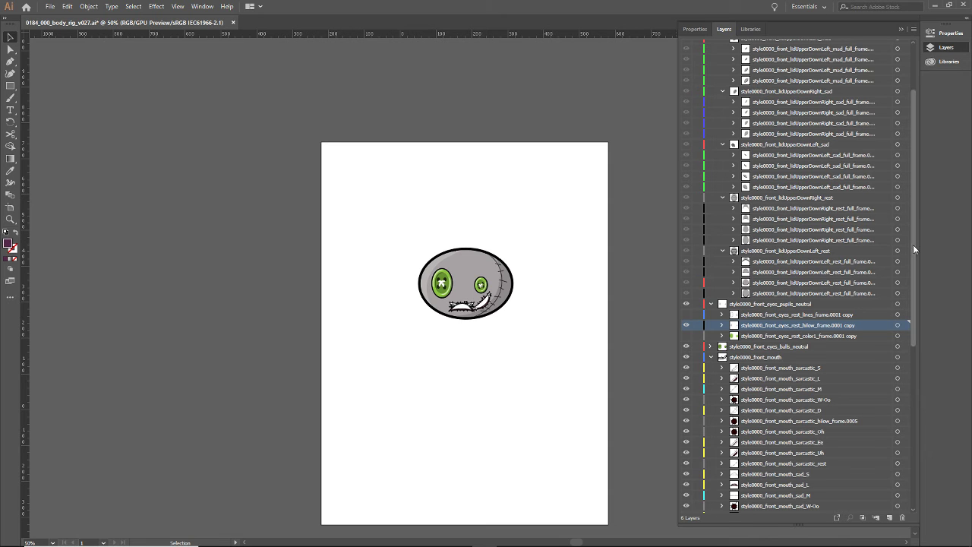
{"action": "scroll", "coordinate": [911, 184], "scroll_direction": "up", "scroll_amount": 3}
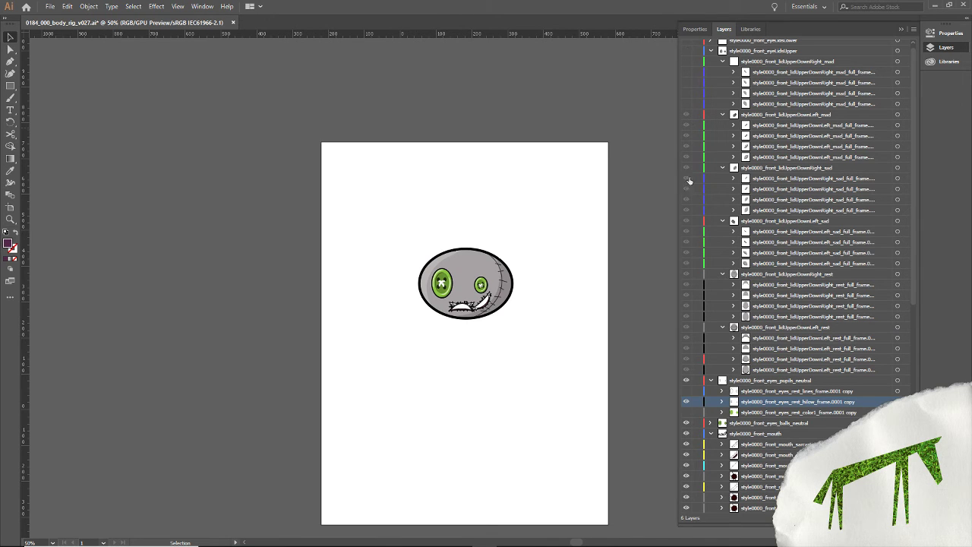
Expand the four left-lid and four right-lid rest frame layers of the upper eyelids.
{"action": "left_click", "coordinate": [733, 371]}
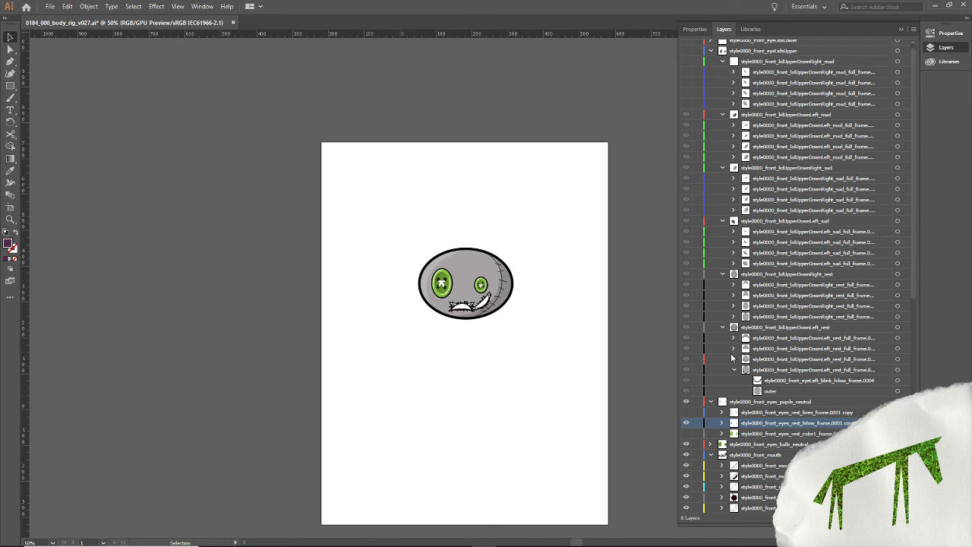
{"action": "left_click", "coordinate": [732, 359]}
{"action": "left_click", "coordinate": [732, 349]}
{"action": "left_click", "coordinate": [732, 338]}
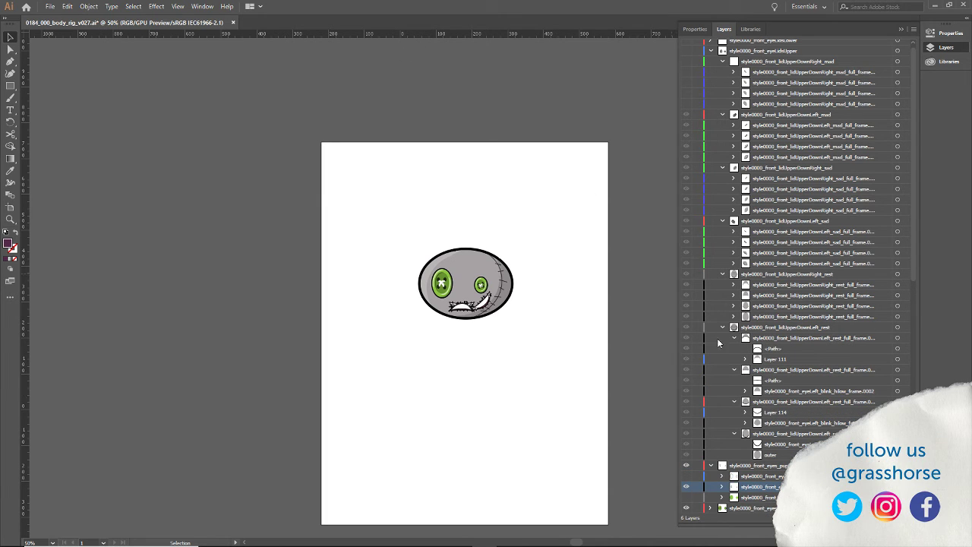
{"action": "left_click", "coordinate": [733, 316]}
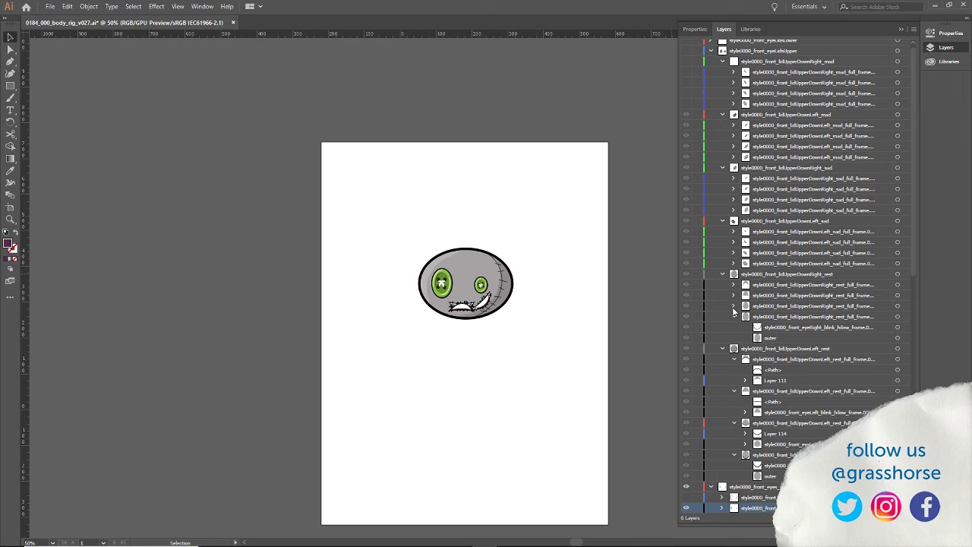
{"action": "left_click", "coordinate": [733, 305]}
{"action": "left_click", "coordinate": [732, 295]}
{"action": "left_click", "coordinate": [733, 284]}
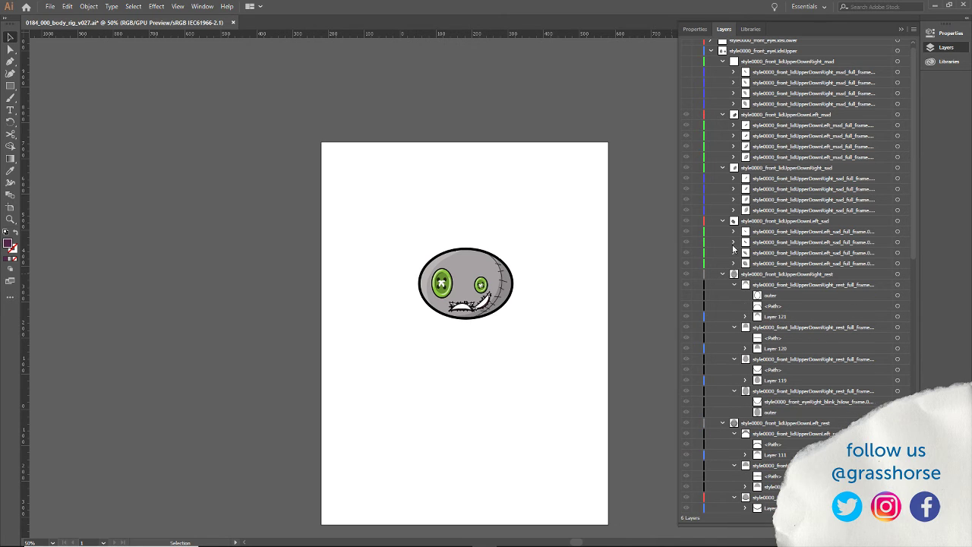
Expand the four left-lid and four right-lid sad frame layers of the upper eyelids.
{"action": "left_click", "coordinate": [734, 263]}
{"action": "left_click", "coordinate": [734, 252]}
{"action": "left_click", "coordinate": [734, 241]}
{"action": "left_click", "coordinate": [734, 231]}
{"action": "left_click", "coordinate": [733, 210]}
{"action": "left_click", "coordinate": [734, 198]}
{"action": "left_click", "coordinate": [733, 188]}
{"action": "left_click", "coordinate": [733, 177]}
Expand the four left-lid and four right-lid mad frame layers of the upper eyelids.
{"action": "left_click", "coordinate": [733, 157]}
{"action": "left_click", "coordinate": [733, 146]}
{"action": "left_click", "coordinate": [733, 135]}
{"action": "left_click", "coordinate": [733, 125]}
{"action": "left_click", "coordinate": [733, 103]}
{"action": "left_click", "coordinate": [734, 93]}
{"action": "left_click", "coordinate": [733, 82]}
{"action": "left_click", "coordinate": [734, 71]}
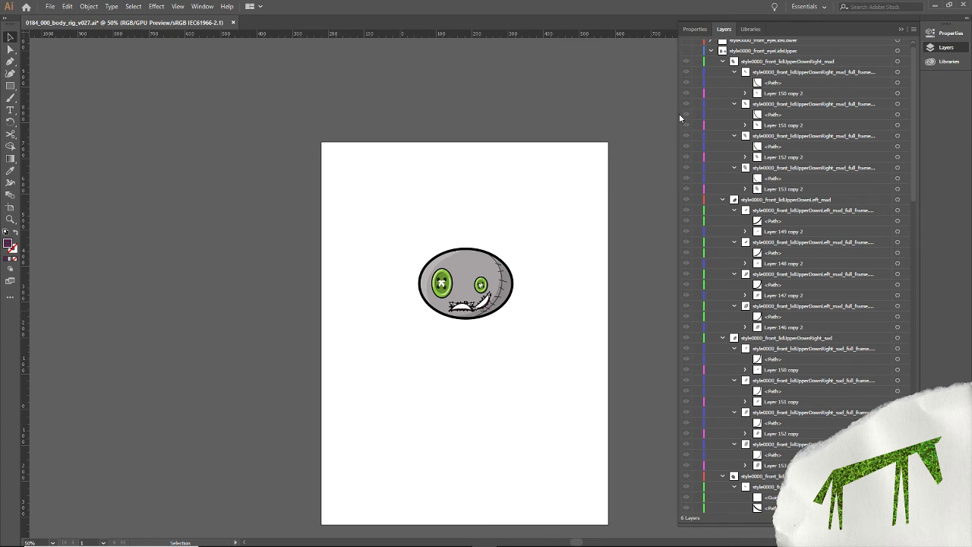
Make the upper eyelid artwork visible and expand the style0000_front_eyeLidsLower layer group.
{"action": "left_click", "coordinate": [685, 50]}
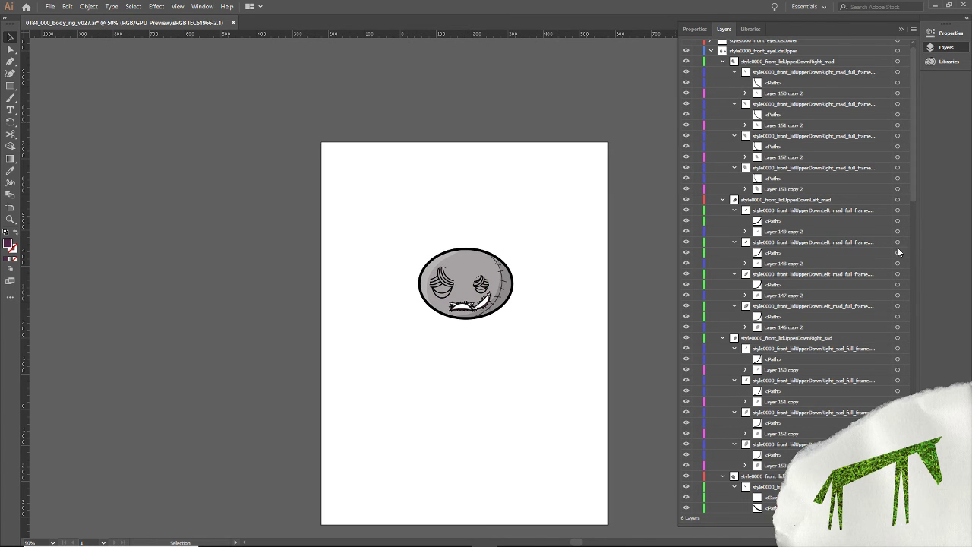
{"action": "scroll", "coordinate": [913, 197], "scroll_direction": "up", "scroll_amount": 1}
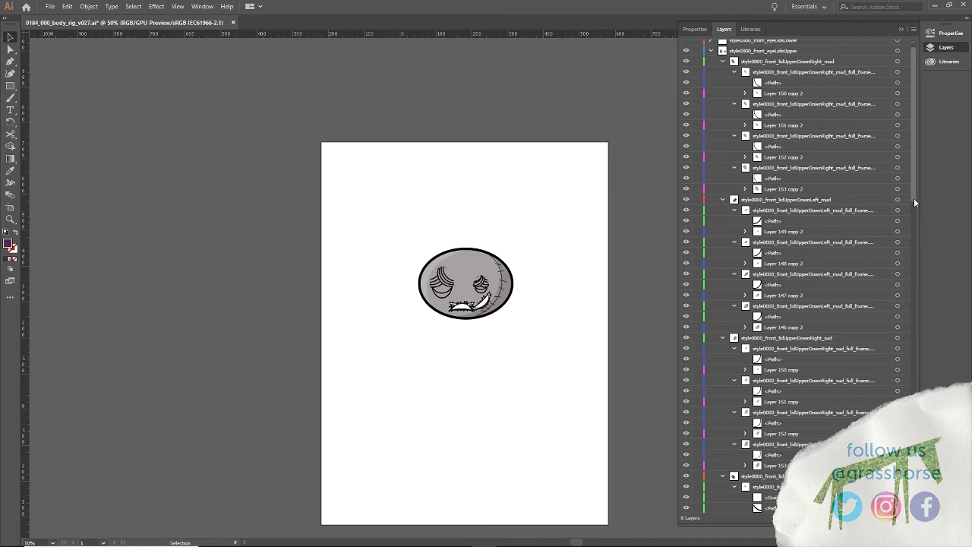
{"action": "left_click", "coordinate": [710, 45]}
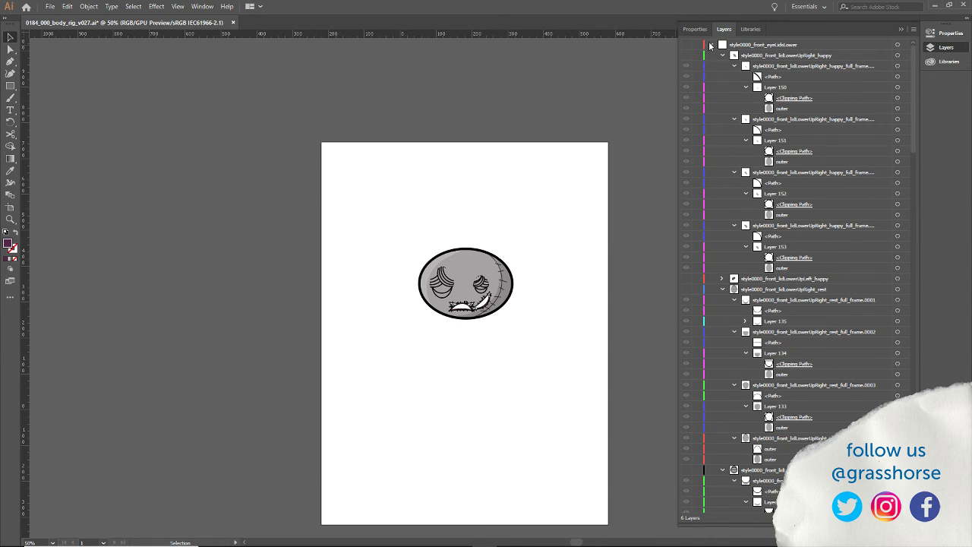
{"action": "left_click", "coordinate": [711, 46]}
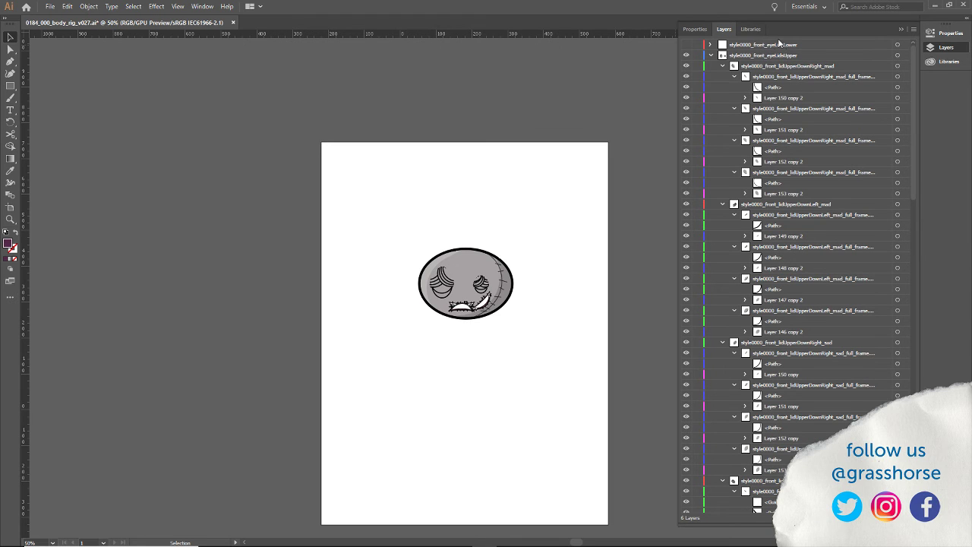
{"action": "left_click", "coordinate": [711, 45]}
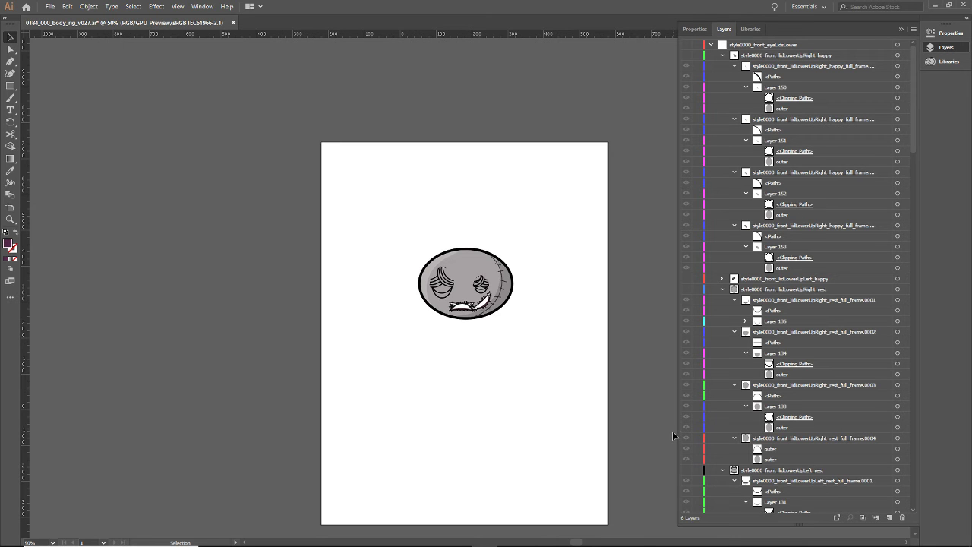
{"action": "left_click_drag", "start_coordinate": [911, 155], "coordinate": [955, 225]}
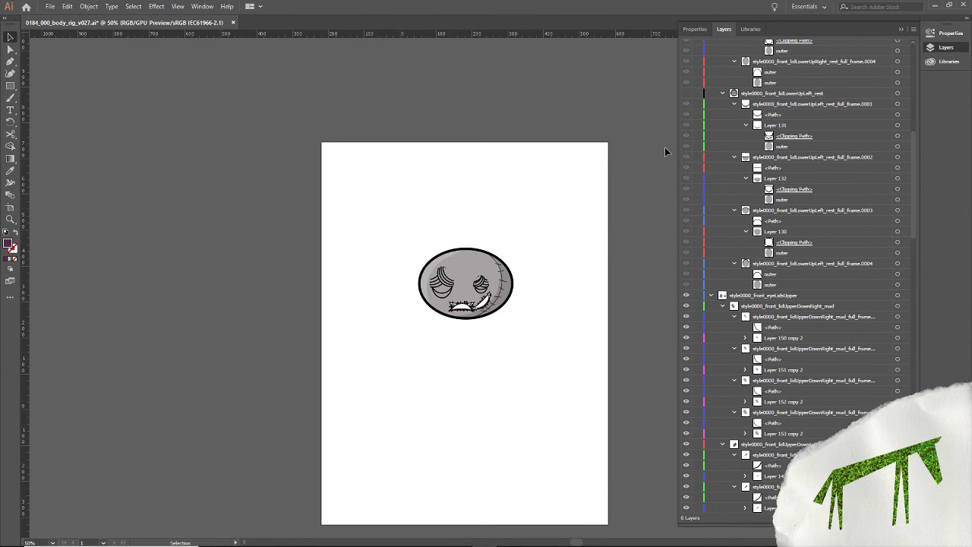
{"action": "left_click_drag", "start_coordinate": [911, 144], "coordinate": [911, 107]}
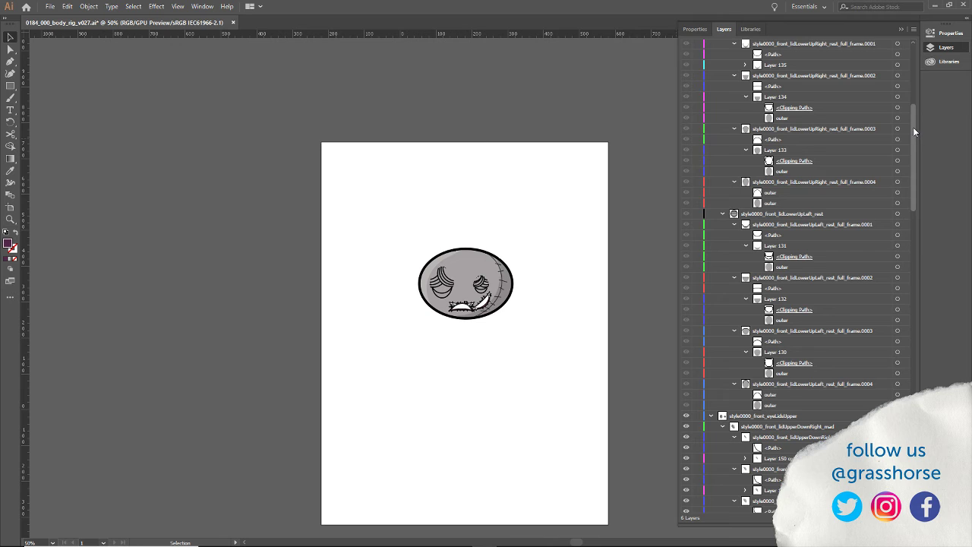
{"action": "left_click_drag", "start_coordinate": [913, 126], "coordinate": [911, 66]}
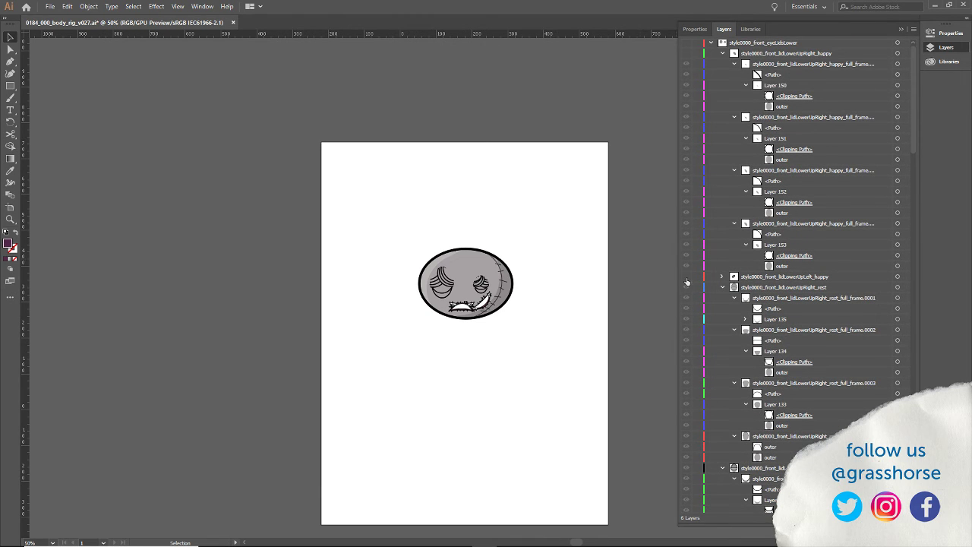
Expand lidLowerUpLeft_happy and its four frame layers, then turn on their visibility.
{"action": "left_click", "coordinate": [721, 276]}
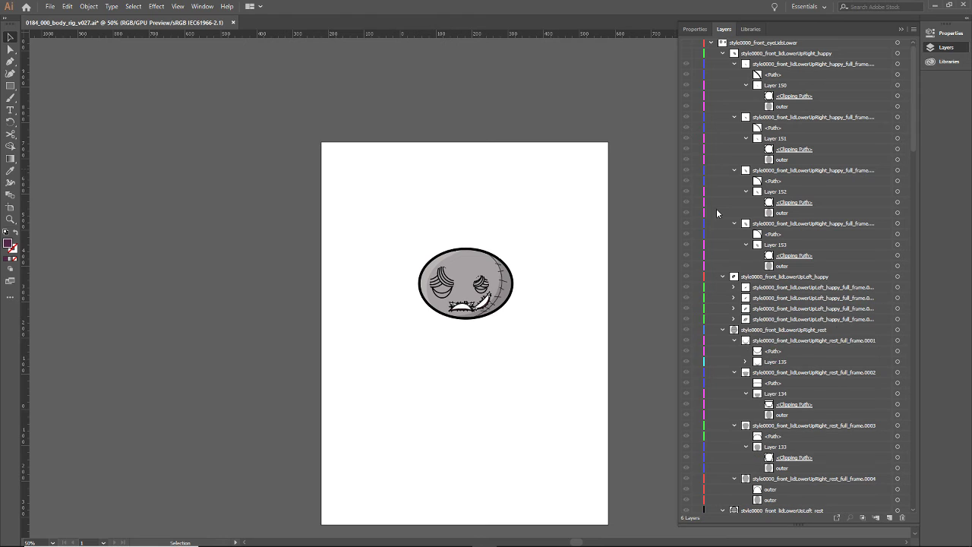
{"action": "left_click", "coordinate": [734, 319]}
{"action": "left_click", "coordinate": [734, 308]}
{"action": "left_click", "coordinate": [733, 297]}
{"action": "left_click", "coordinate": [733, 287]}
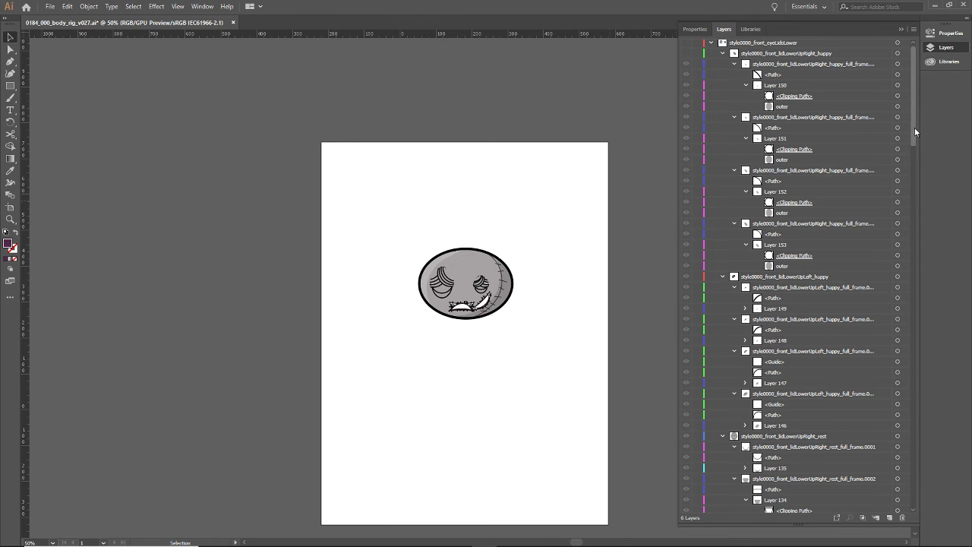
{"action": "left_click_drag", "start_coordinate": [914, 127], "coordinate": [914, 124]}
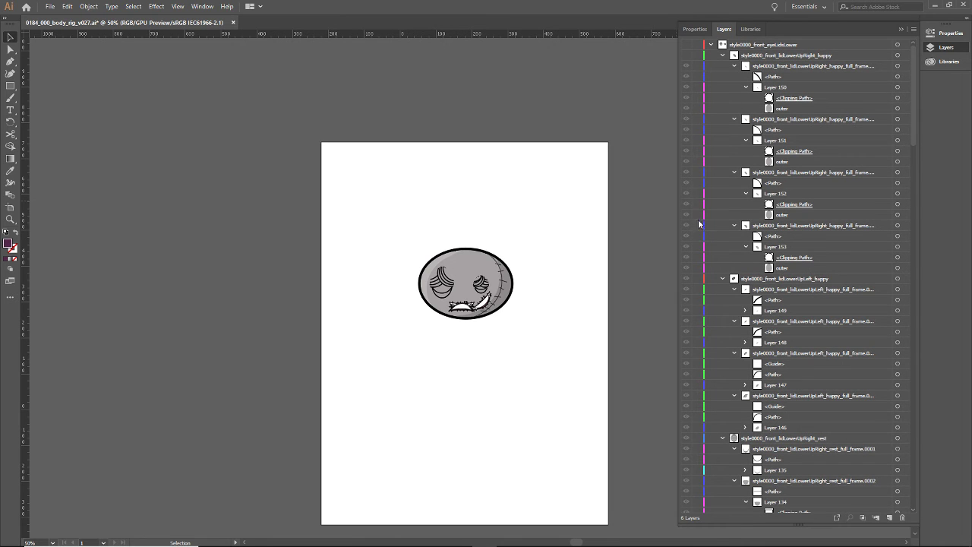
{"action": "left_click", "coordinate": [686, 44]}
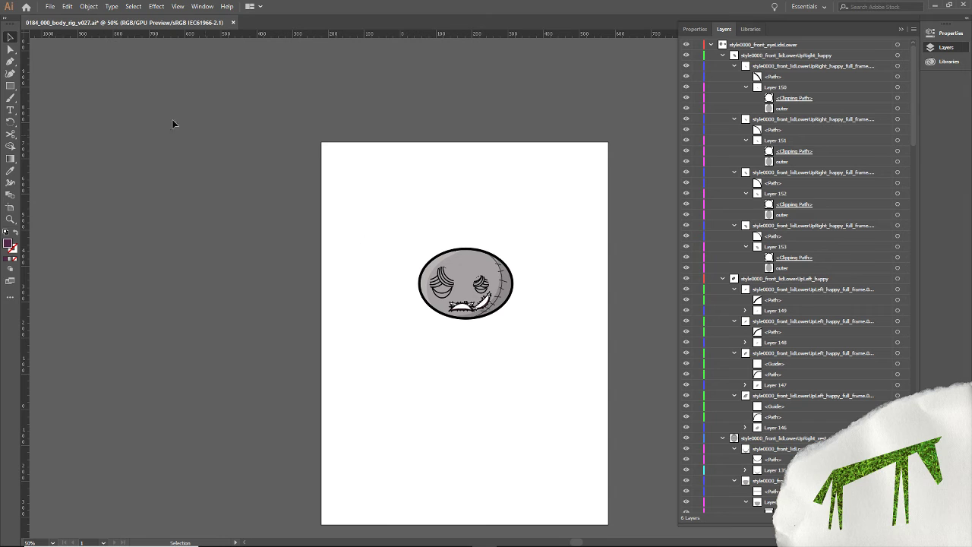
{"action": "left_click_drag", "start_coordinate": [376, 235], "coordinate": [533, 358]}
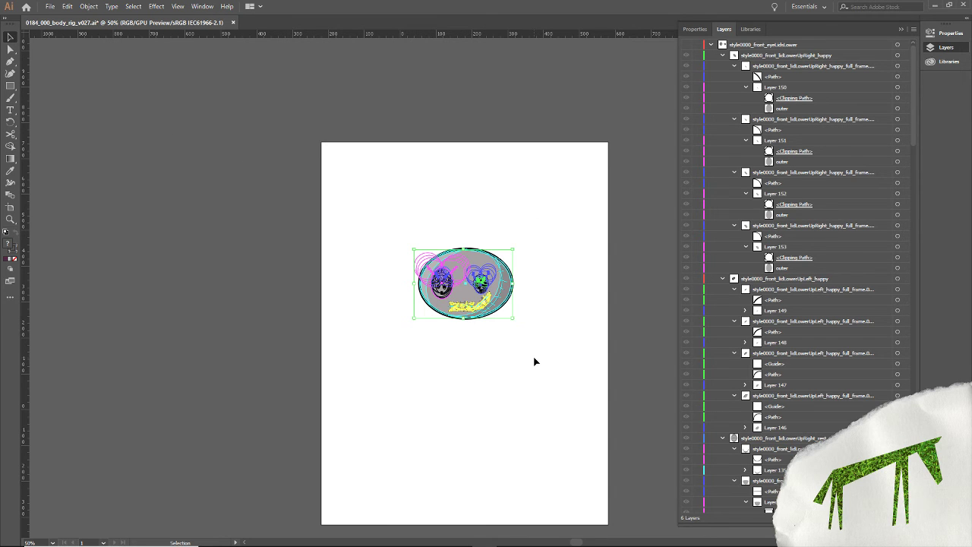
{"action": "left_click", "coordinate": [88, 8]}
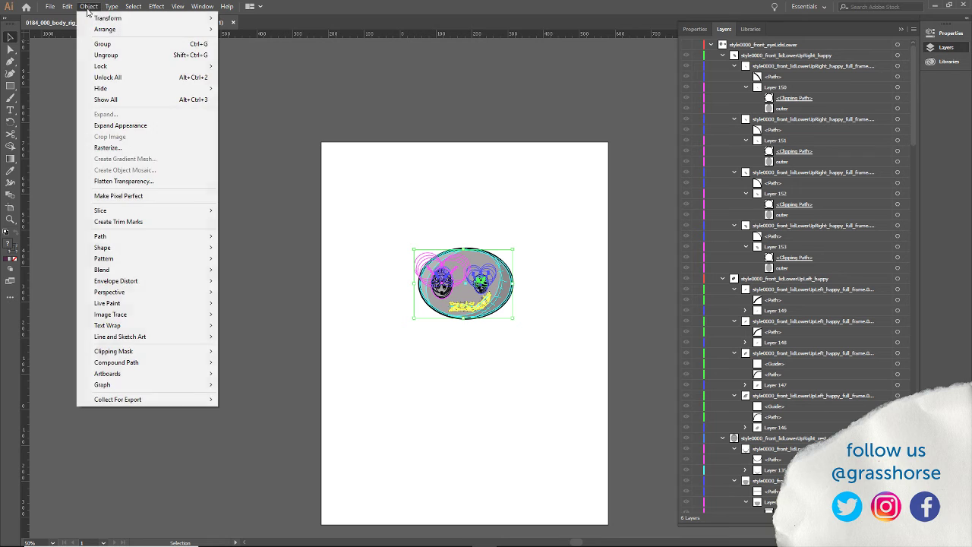
{"action": "mouse_move", "coordinate": [90, 17]}
{"action": "left_click", "coordinate": [235, 67]}
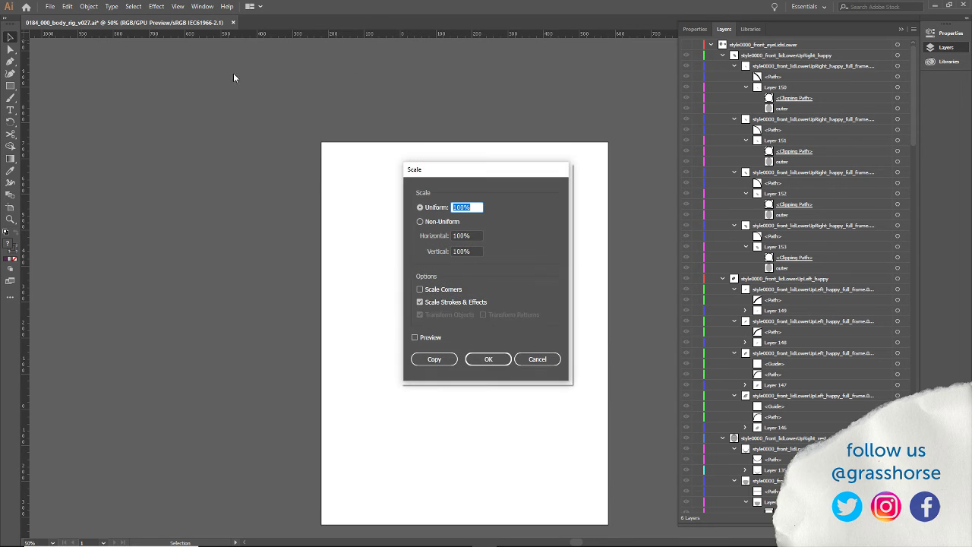
{"action": "type", "text": "200"}
{"action": "key", "text": "Return"}
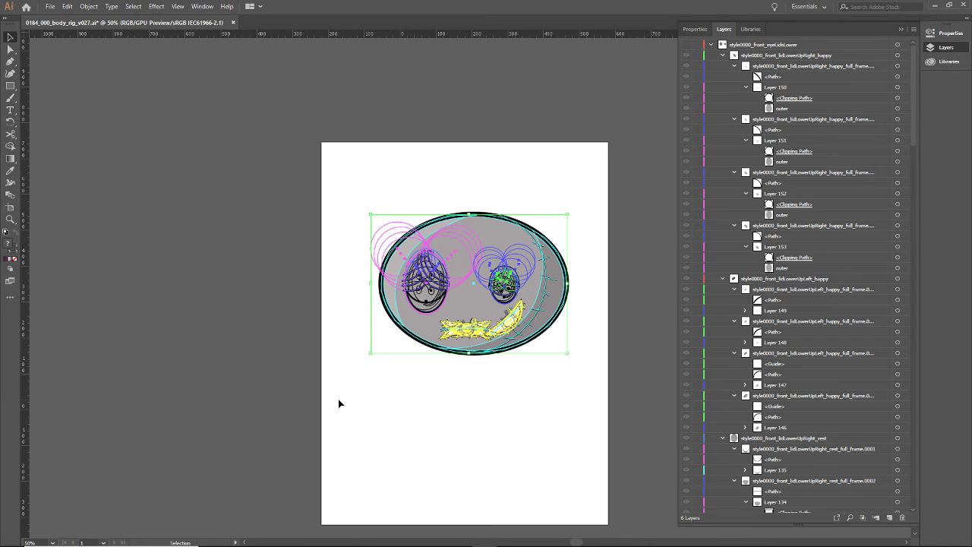
{"action": "key", "text": "shift+Down"}
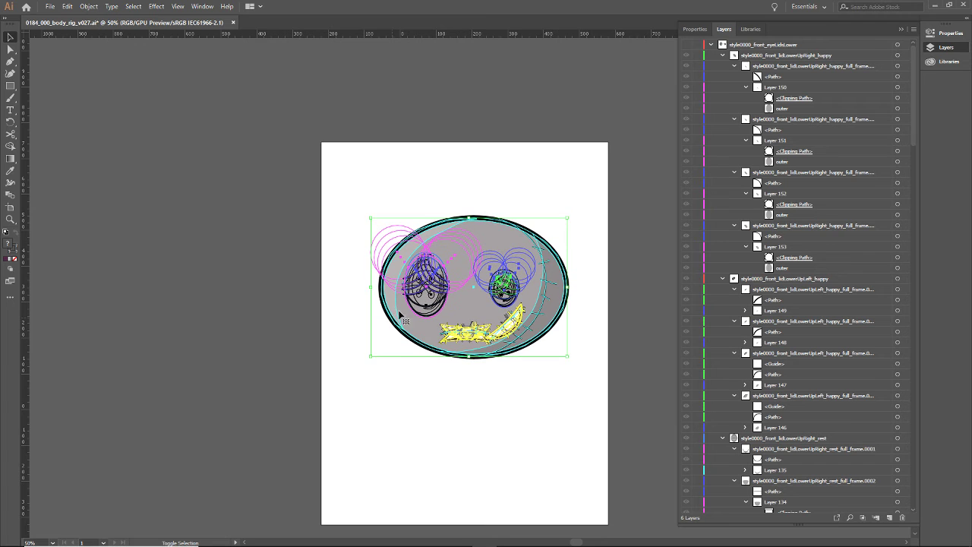
{"action": "key", "text": "shift+Down"}
{"action": "key", "text": "shift+Down"}
{"action": "key", "text": "shift+Down"}
{"action": "key", "text": "shift+Down"}
{"action": "key", "text": "shift+Down"}
{"action": "key", "text": "shift+Down"}
{"action": "key", "text": "shift+Down"}
{"action": "key", "text": "shift+Down"}
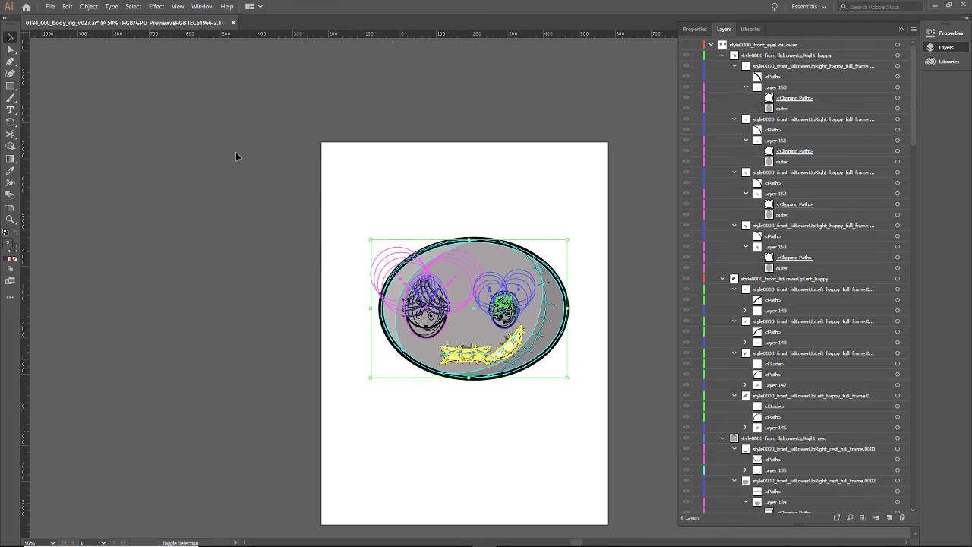
{"action": "key", "text": "shift+Down"}
{"action": "key", "text": "shift+Down"}
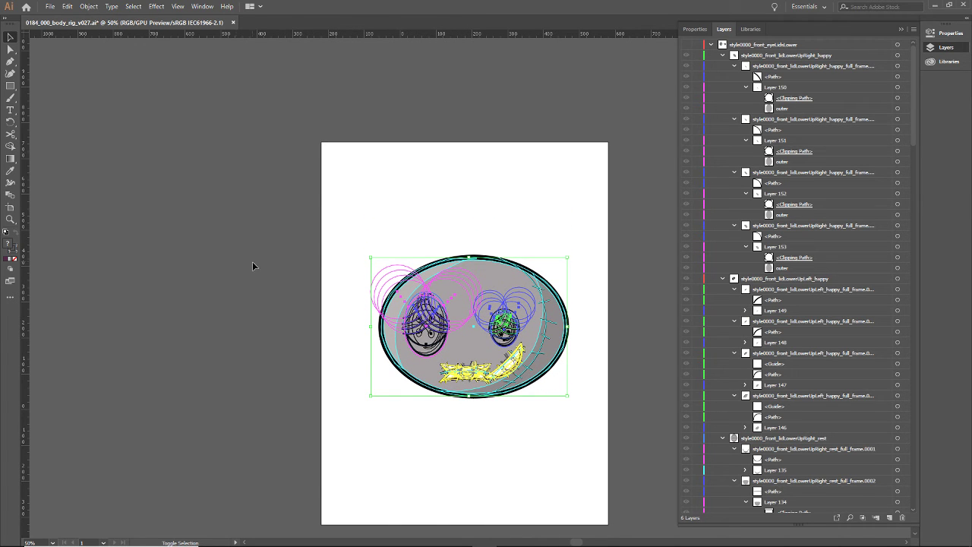
{"action": "left_click", "coordinate": [249, 283]}
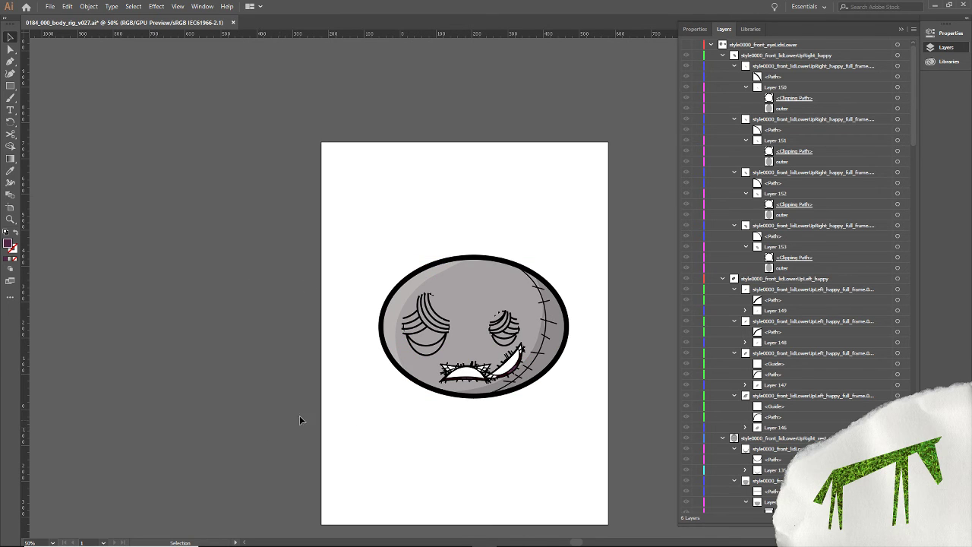
{"action": "left_click", "coordinate": [685, 44]}
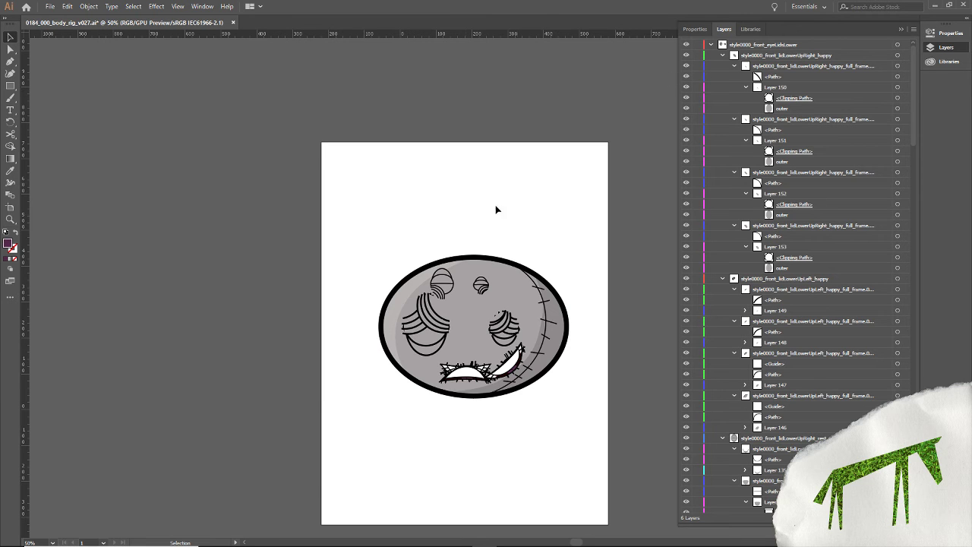
{"action": "key", "text": "a"}
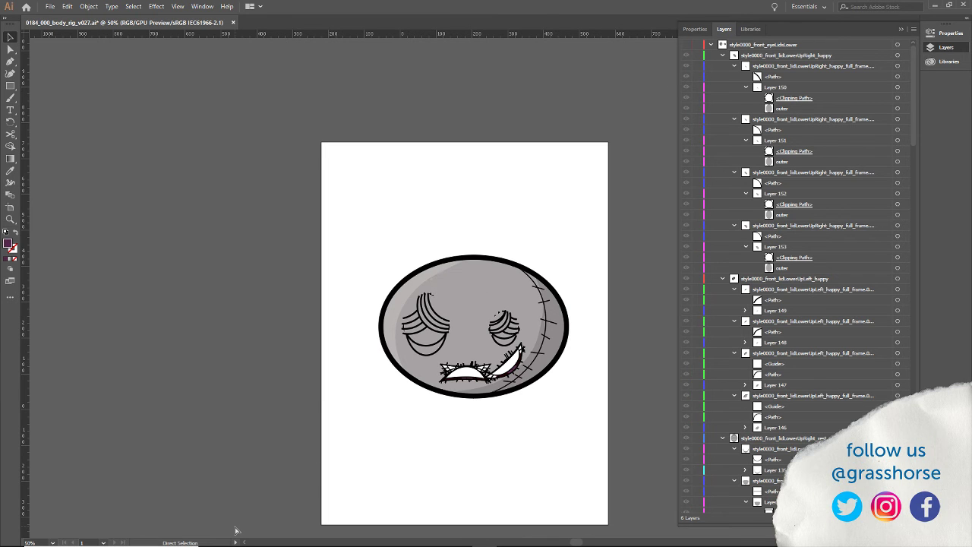
{"action": "key", "text": "ctrl+a"}
Nudge the face up and collapse the lower eyelid, upper eyelid, pupils and mouth layer groups.
{"action": "key", "text": "Up"}
{"action": "key", "text": "Up"}
{"action": "key", "text": "Up"}
{"action": "key", "text": "Up"}
{"action": "key", "text": "Up"}
{"action": "key", "text": "Up"}
{"action": "key", "text": "Up"}
{"action": "key", "text": "Up"}
{"action": "key", "text": "Up"}
{"action": "key", "text": "Up"}
{"action": "key", "text": "Up"}
{"action": "key", "text": "Up"}
{"action": "key", "text": "Up"}
{"action": "key", "text": "Up"}
{"action": "key", "text": "Up"}
{"action": "key", "text": "Up"}
{"action": "key", "text": "Up"}
{"action": "key", "text": "Up"}
{"action": "key", "text": "Up"}
{"action": "key", "text": "Up"}
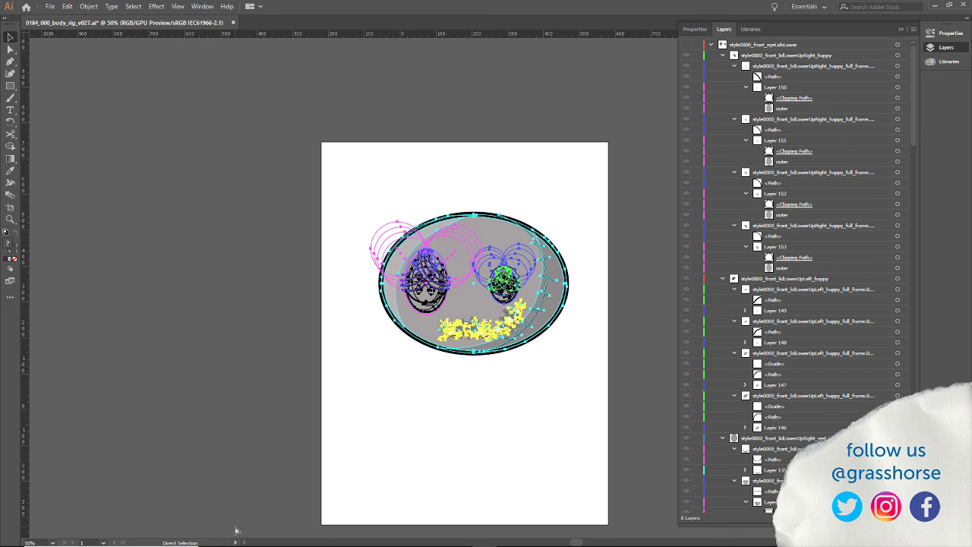
{"action": "key", "text": "v"}
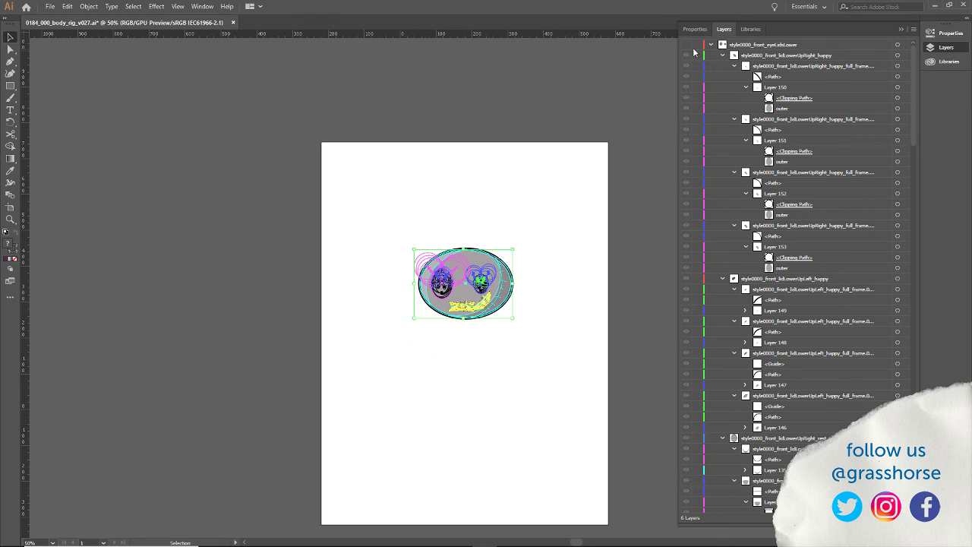
{"action": "left_click", "coordinate": [685, 66]}
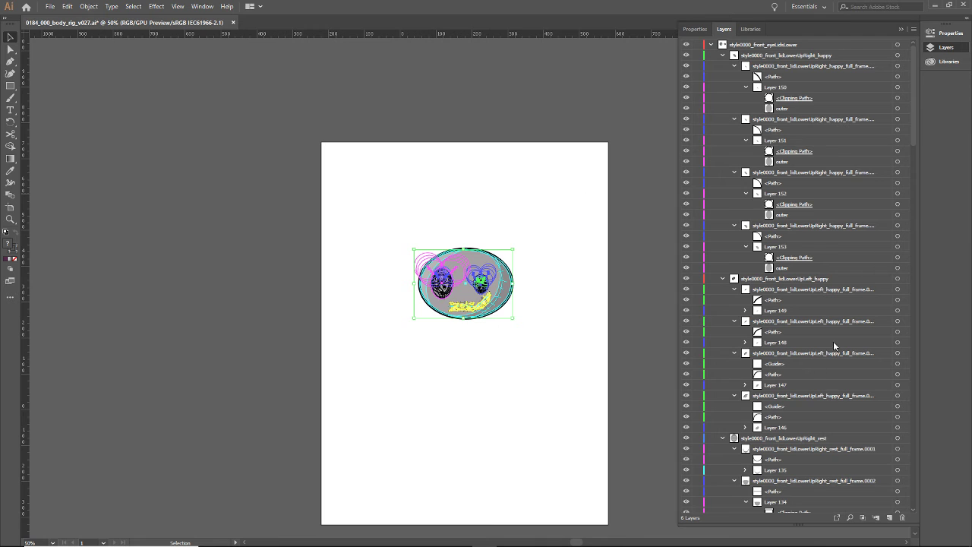
{"action": "left_click", "coordinate": [711, 45]}
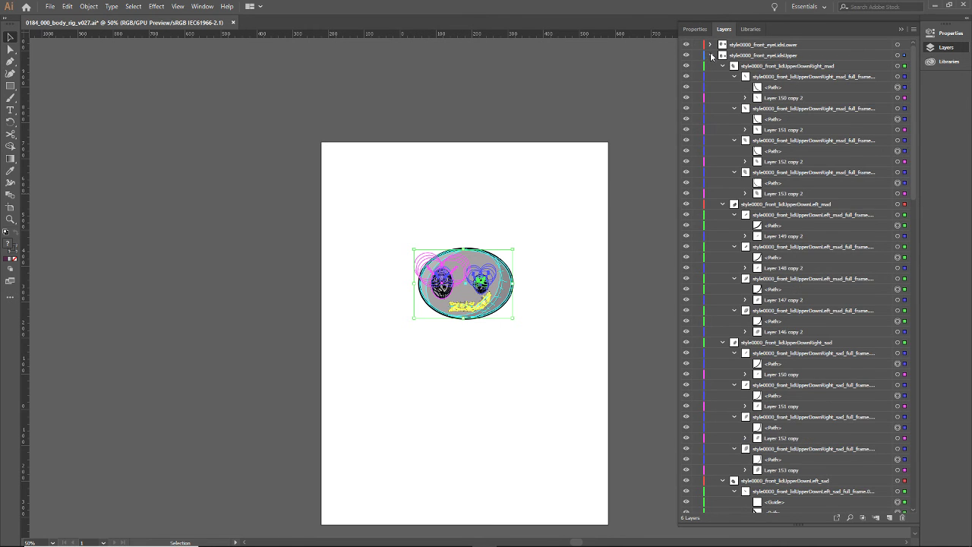
{"action": "left_click", "coordinate": [711, 56]}
{"action": "left_click", "coordinate": [710, 67]}
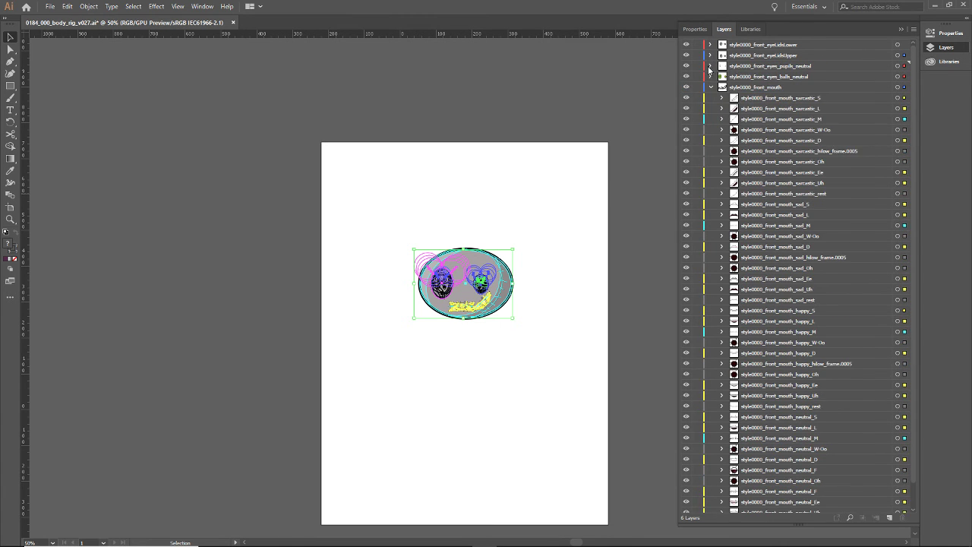
{"action": "left_click", "coordinate": [711, 87]}
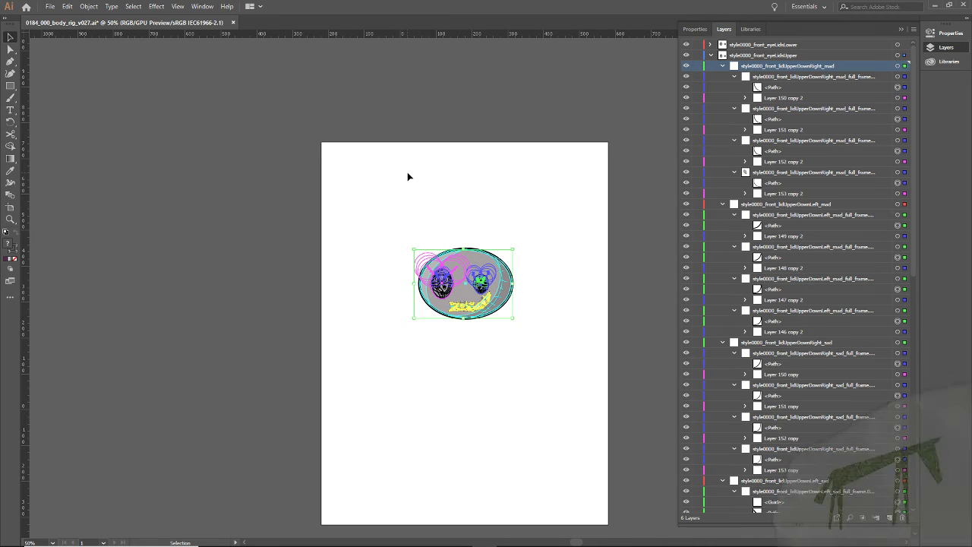
Marquee-select the whole face and scale it uniformly to 200%.
{"action": "left_click", "coordinate": [406, 174]}
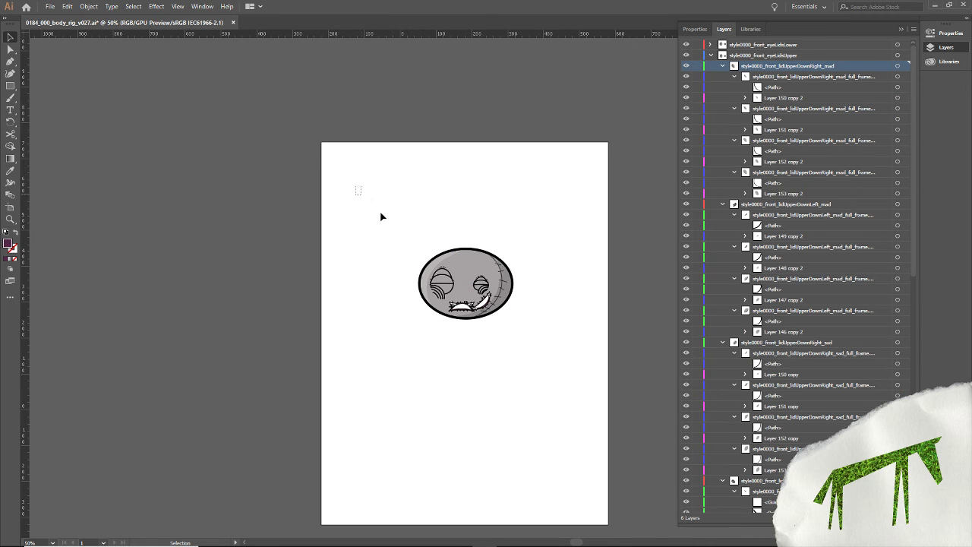
{"action": "left_click_drag", "start_coordinate": [398, 231], "coordinate": [572, 382]}
{"action": "left_click", "coordinate": [88, 7]}
{"action": "mouse_move", "coordinate": [92, 18]}
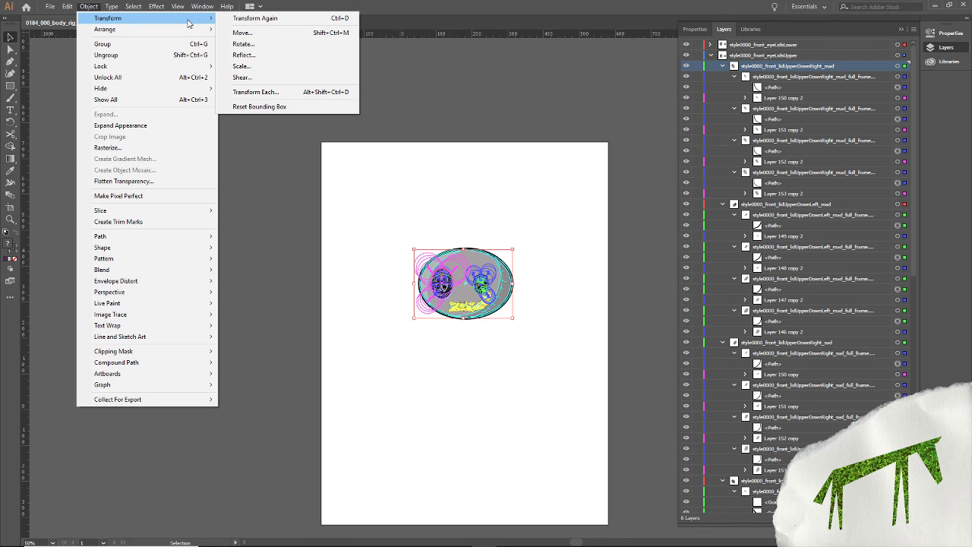
{"action": "left_click", "coordinate": [241, 66]}
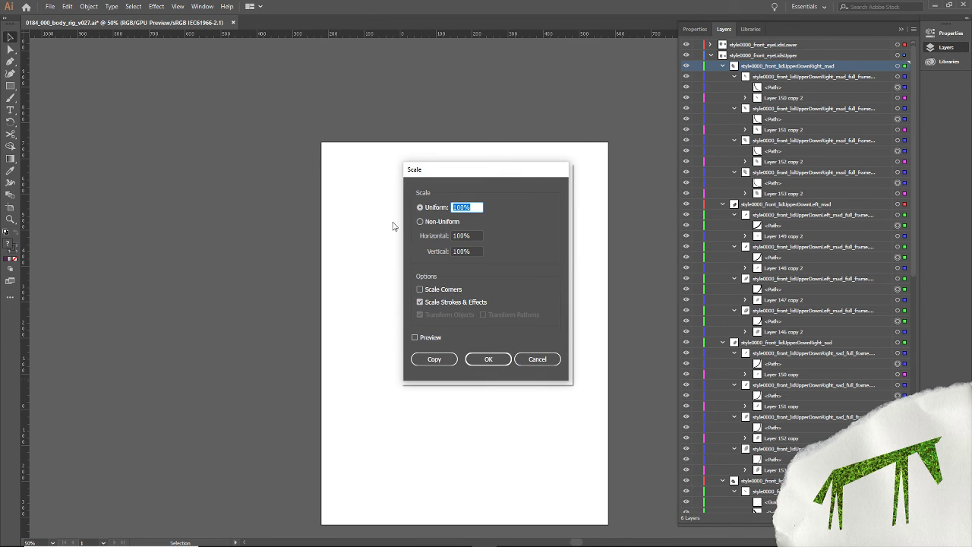
{"action": "type", "text": "200"}
{"action": "left_click", "coordinate": [492, 359]}
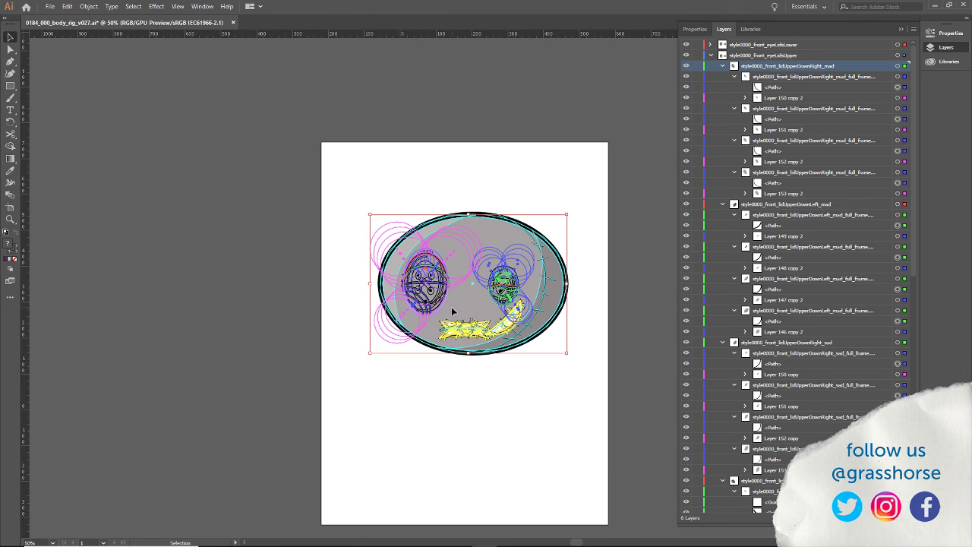
Drag the enlarged face lower on the artboard, adding and then removing a horizontal guide.
{"action": "left_click_drag", "start_coordinate": [453, 311], "coordinate": [456, 369]}
{"action": "left_click", "coordinate": [292, 283]}
{"action": "left_click_drag", "start_coordinate": [282, 34], "coordinate": [323, 311]}
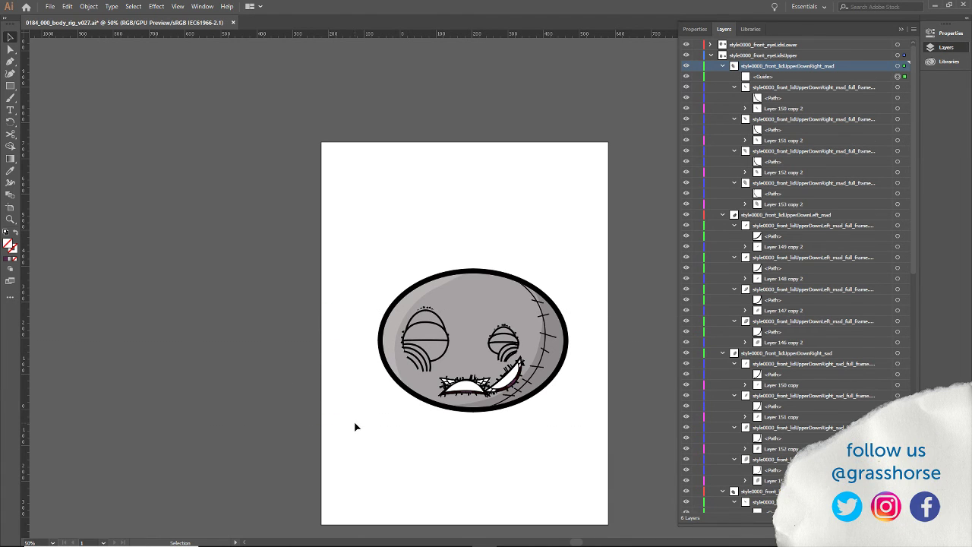
{"action": "key", "text": "ctrl+z"}
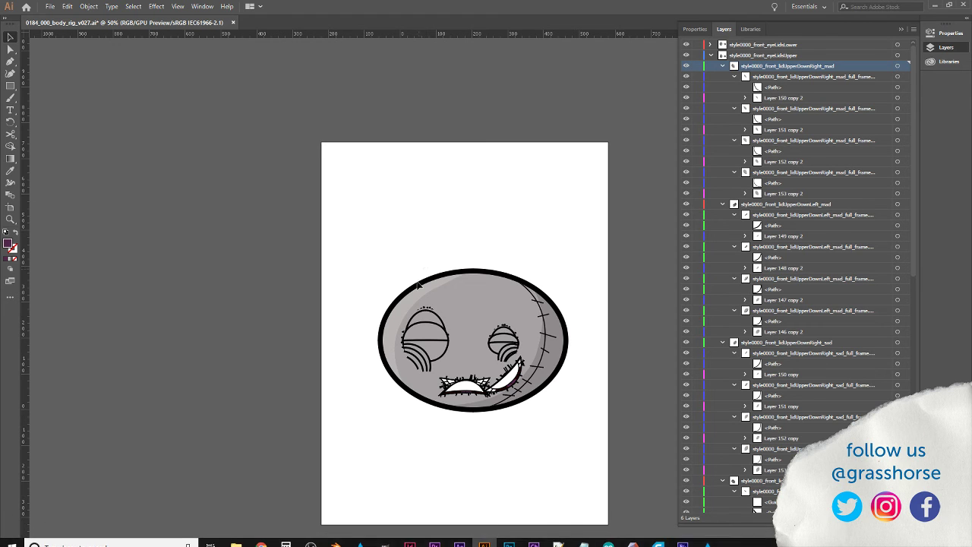
{"action": "scroll", "coordinate": [416, 293], "scroll_direction": "down", "scroll_amount": 1}
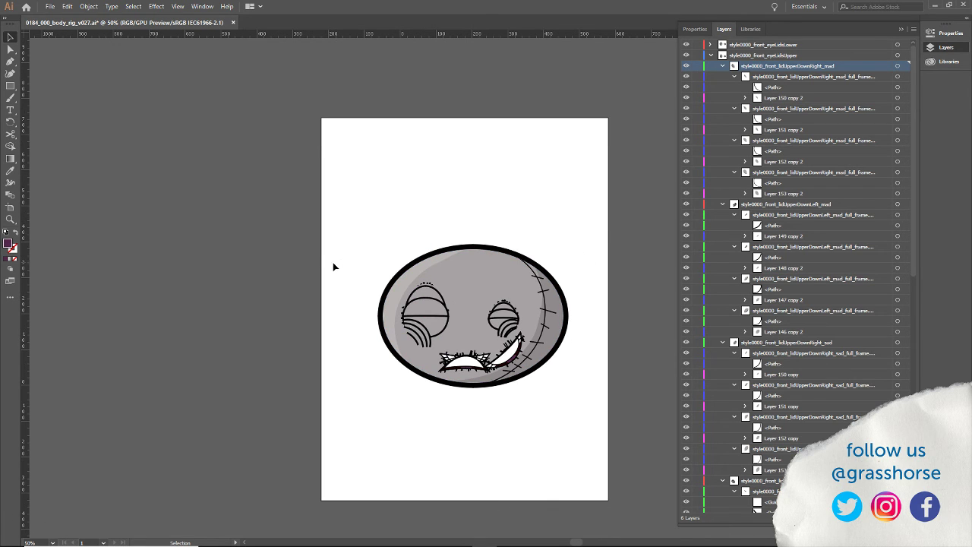
{"action": "left_click_drag", "start_coordinate": [591, 417], "coordinate": [592, 414]}
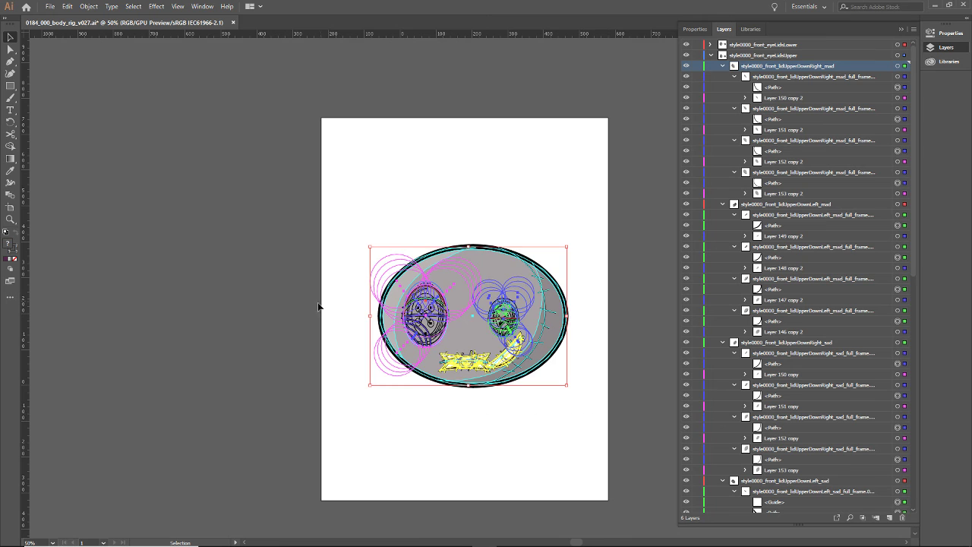
{"action": "left_click", "coordinate": [251, 281]}
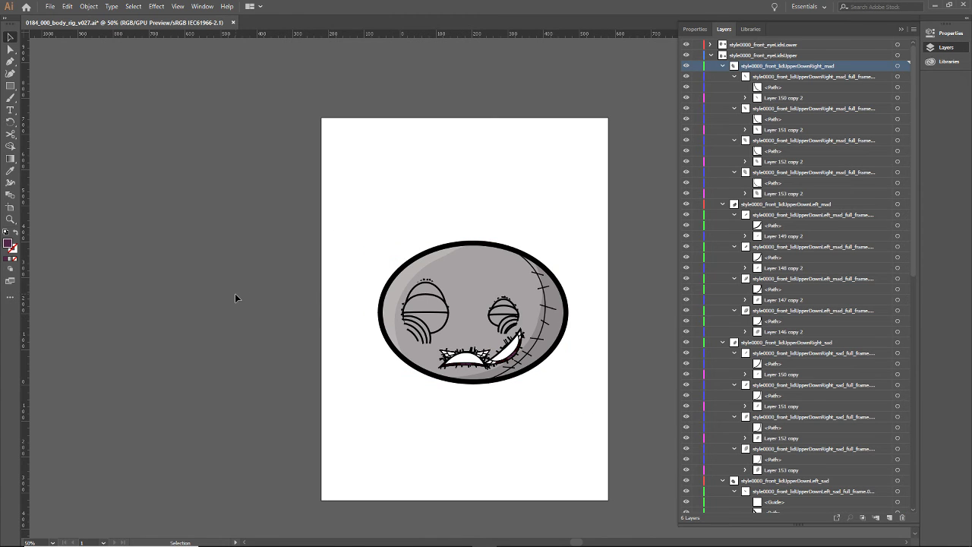
{"action": "left_click_drag", "start_coordinate": [915, 202], "coordinate": [914, 507]}
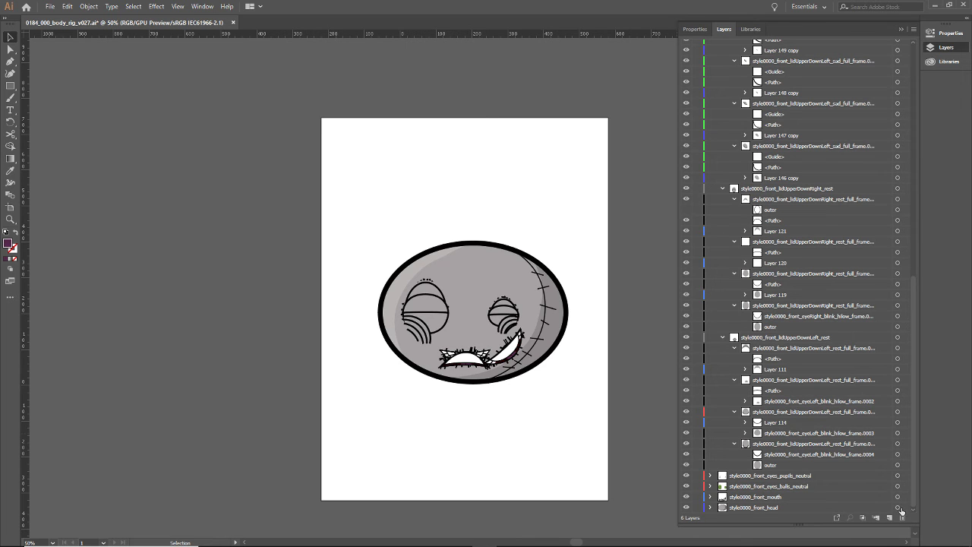
Select the head shape via its layer target and dock the Info panel over the Layers panel.
{"action": "left_click", "coordinate": [899, 508]}
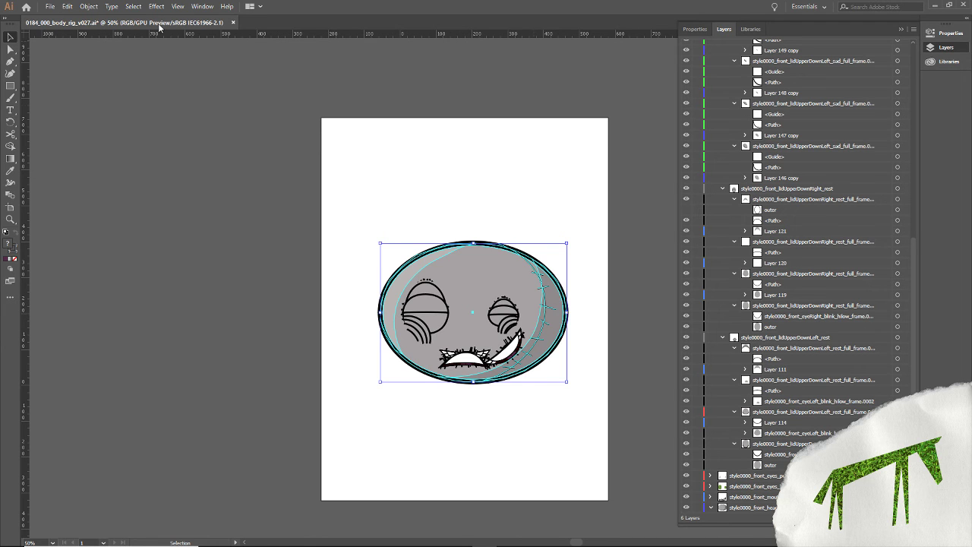
{"action": "left_click", "coordinate": [202, 6]}
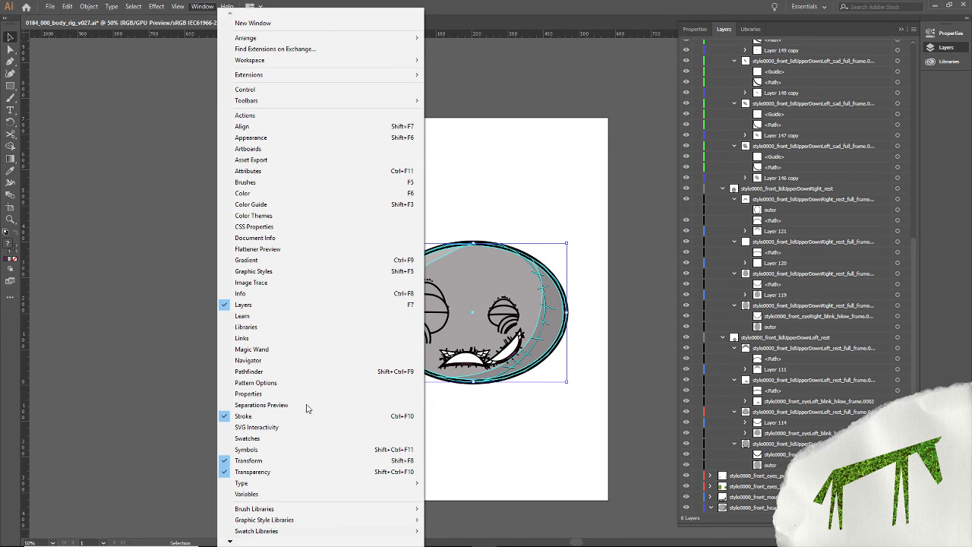
{"action": "left_click", "coordinate": [287, 296]}
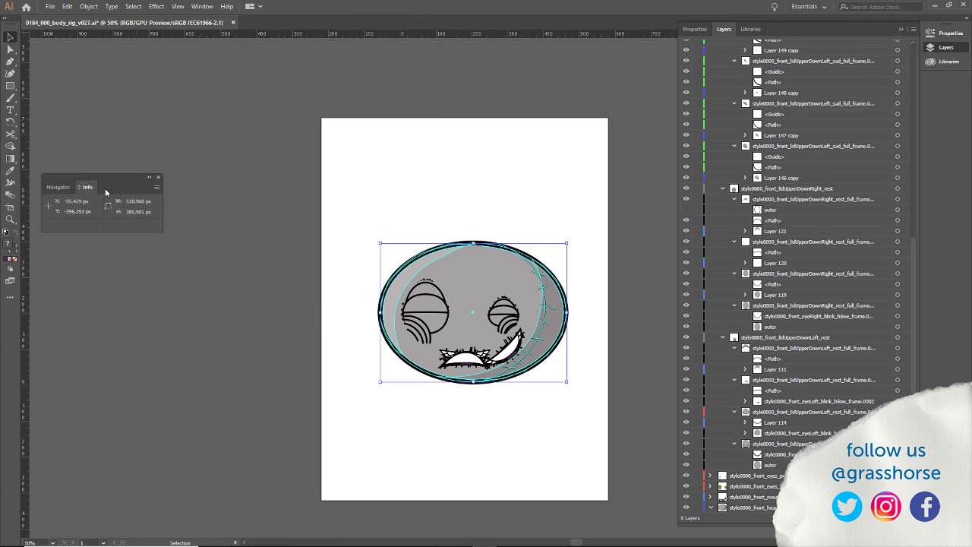
{"action": "left_click_drag", "start_coordinate": [104, 179], "coordinate": [708, 74]}
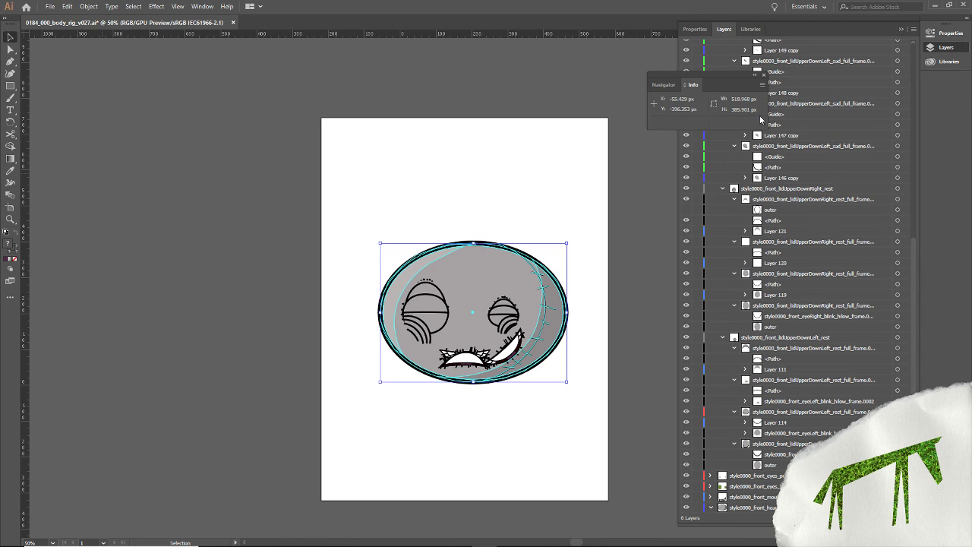
Try horizontal and vertical centring to the artboard in the Align panel, undoing both.
{"action": "left_click", "coordinate": [199, 6]}
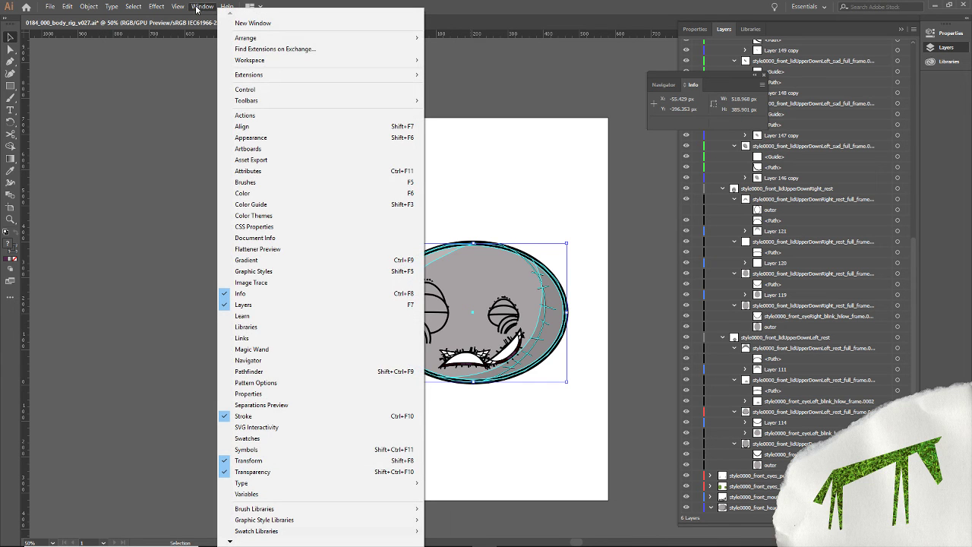
{"action": "left_click", "coordinate": [320, 127]}
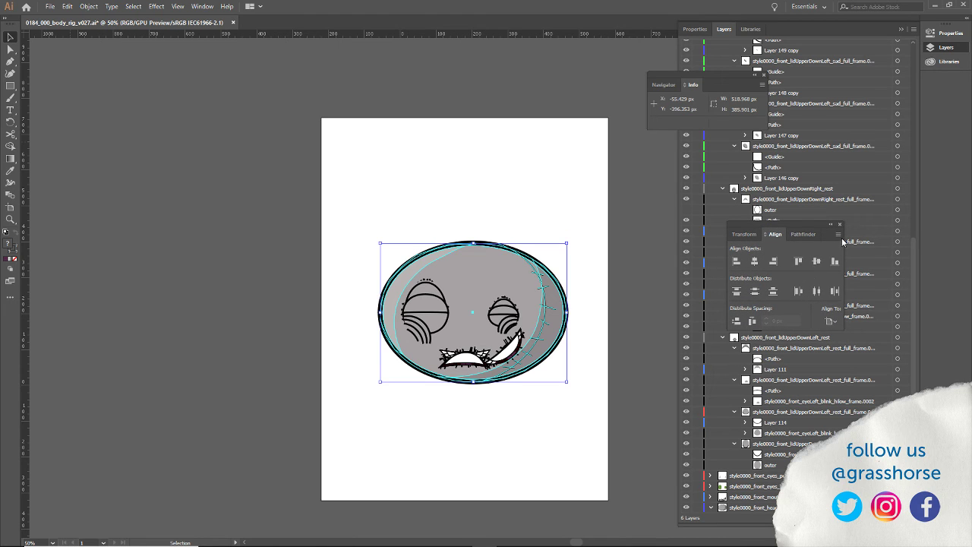
{"action": "left_click", "coordinate": [831, 321]}
{"action": "left_click", "coordinate": [852, 356]}
{"action": "left_click", "coordinate": [755, 261]}
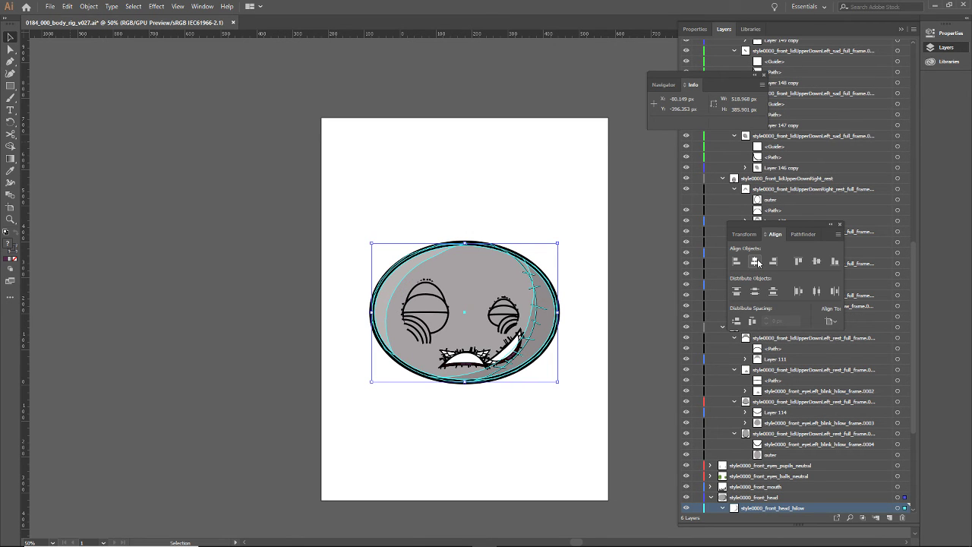
{"action": "key", "text": "ctrl+z"}
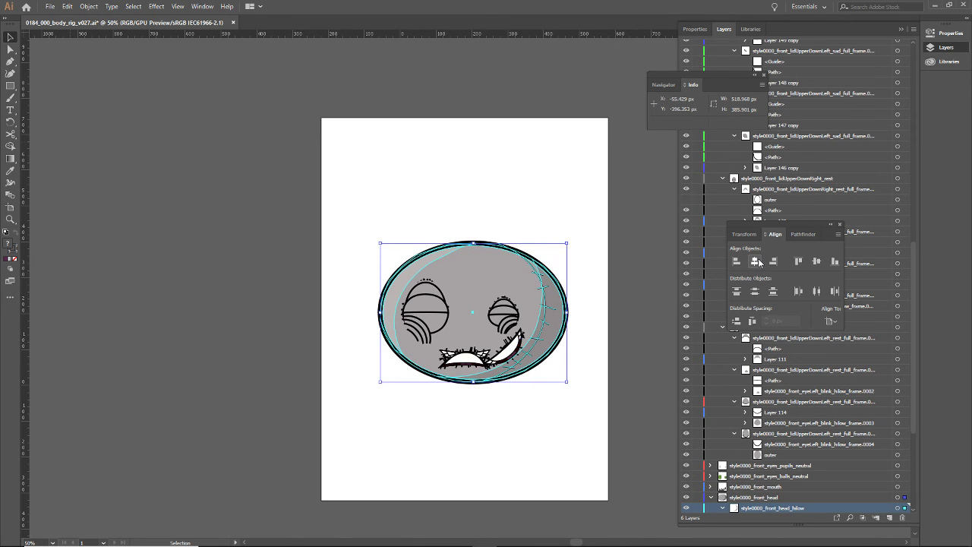
{"action": "left_click", "coordinate": [816, 261]}
{"action": "key", "text": "ctrl+z"}
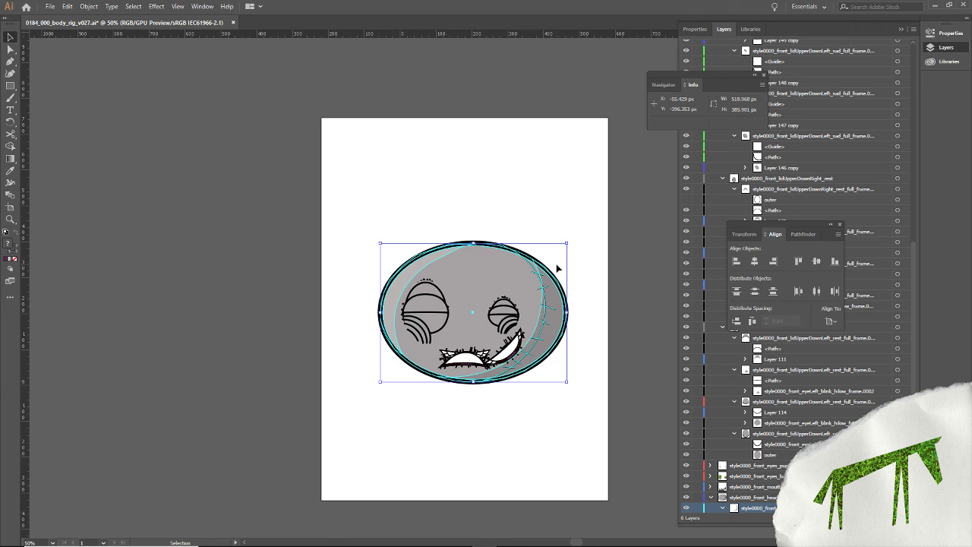
Select all the face artwork and drag it up and to the left in two moves.
{"action": "key", "text": "ctrl+a"}
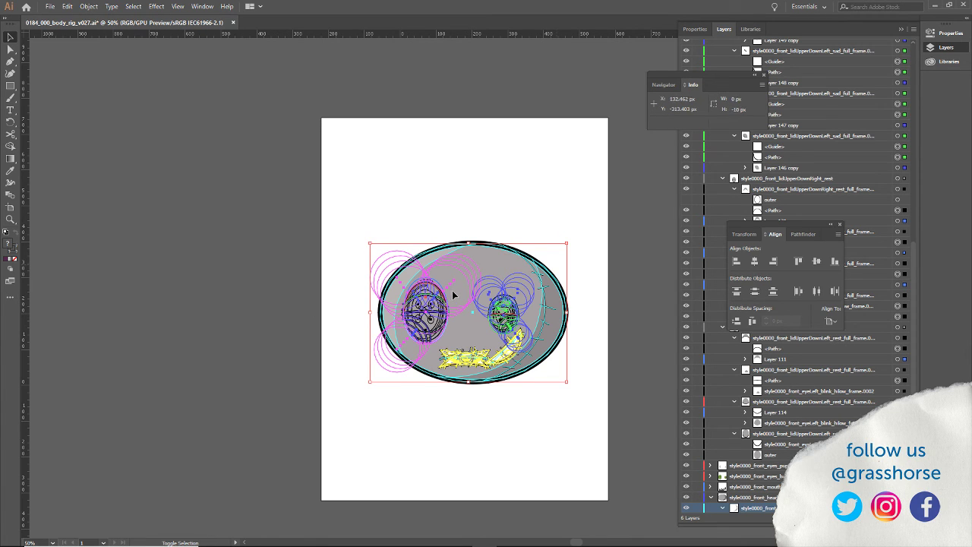
{"action": "left_click_drag", "start_coordinate": [448, 284], "coordinate": [388, 240]}
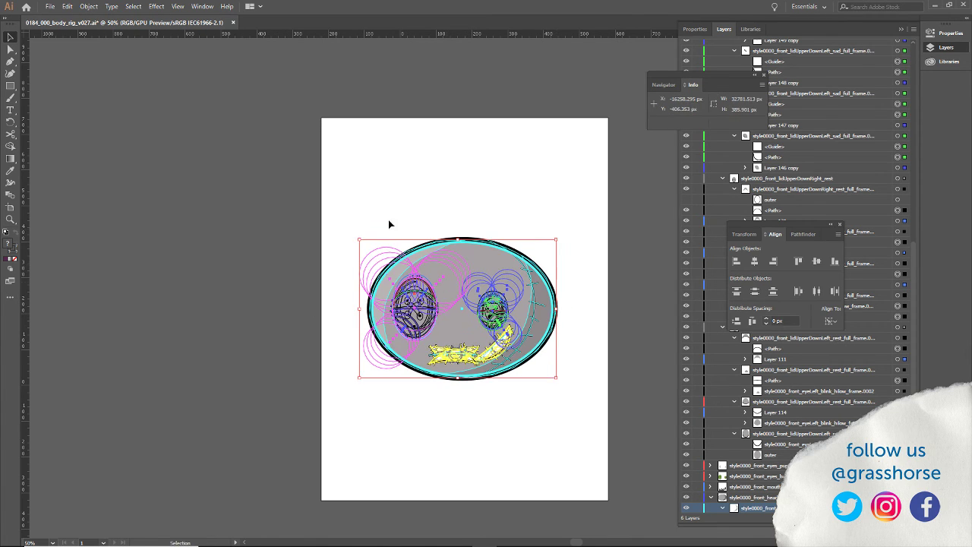
{"action": "left_click", "coordinate": [284, 317]}
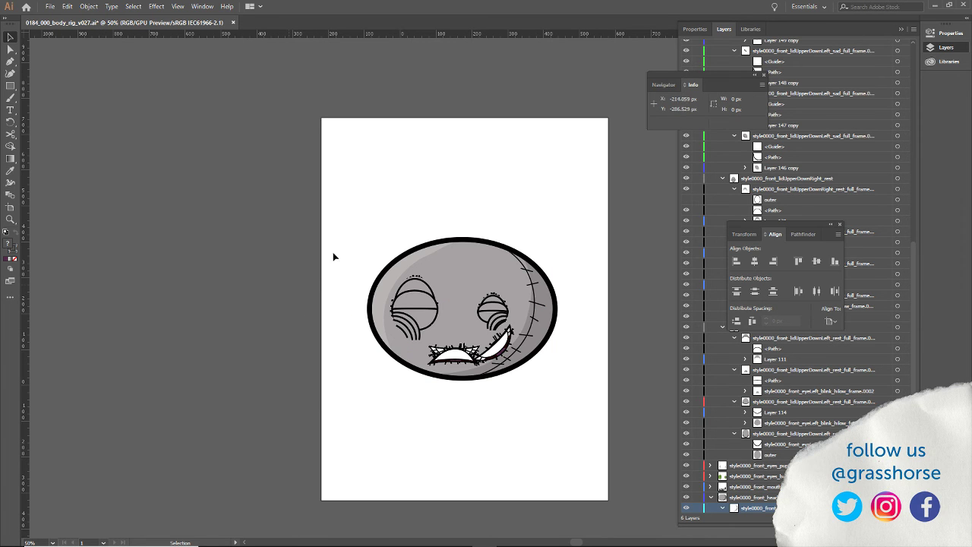
{"action": "key", "text": "ctrl+a"}
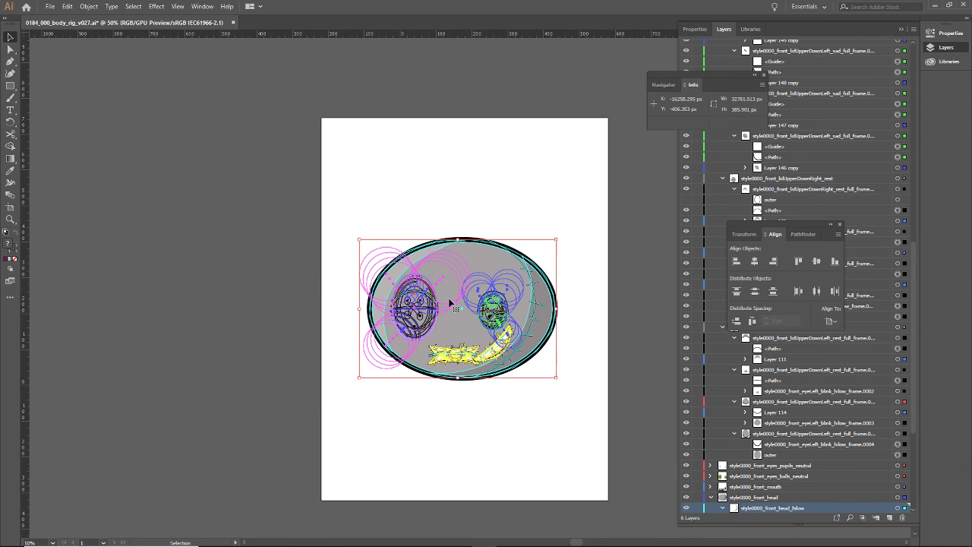
{"action": "left_click_drag", "start_coordinate": [449, 328], "coordinate": [334, 175]}
{"action": "left_click", "coordinate": [278, 369]}
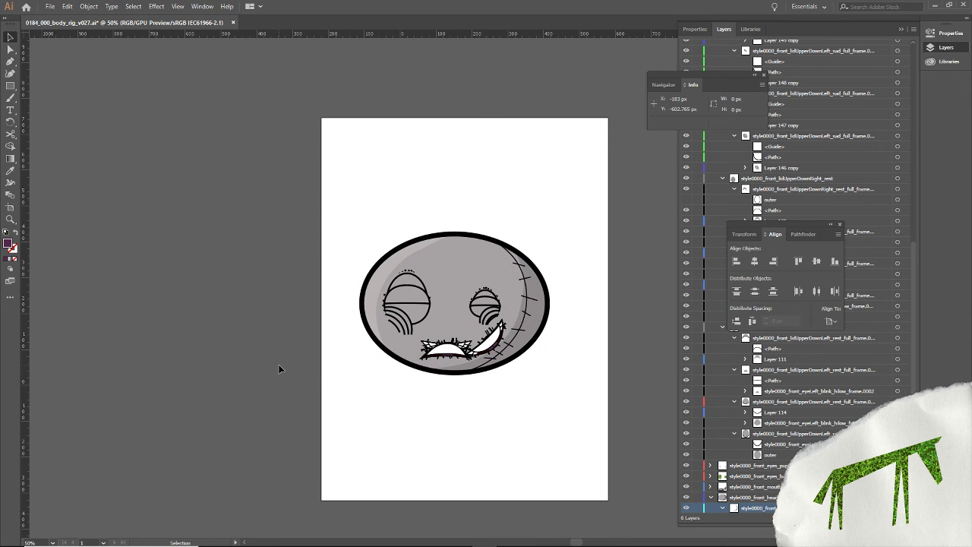
{"action": "key", "text": "ctrl+a"}
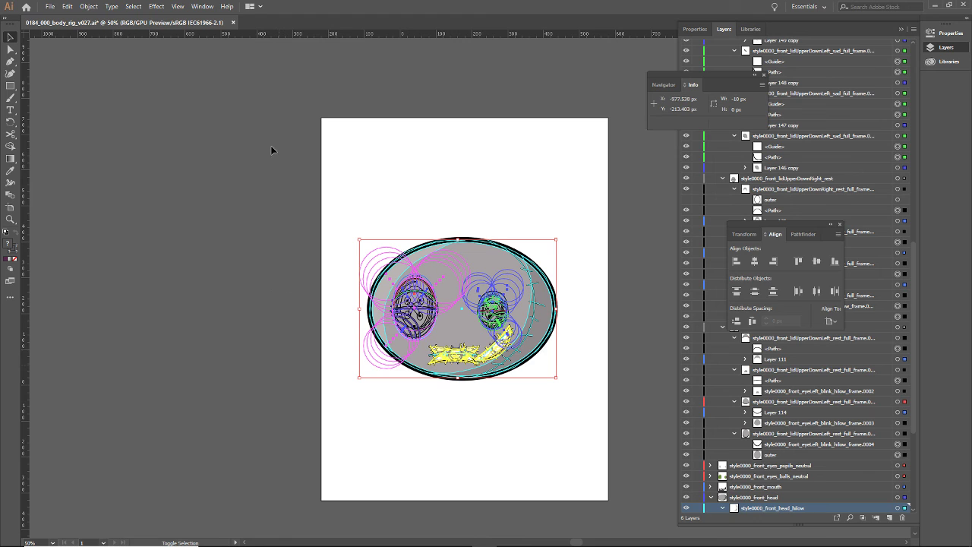
{"action": "left_click", "coordinate": [275, 283]}
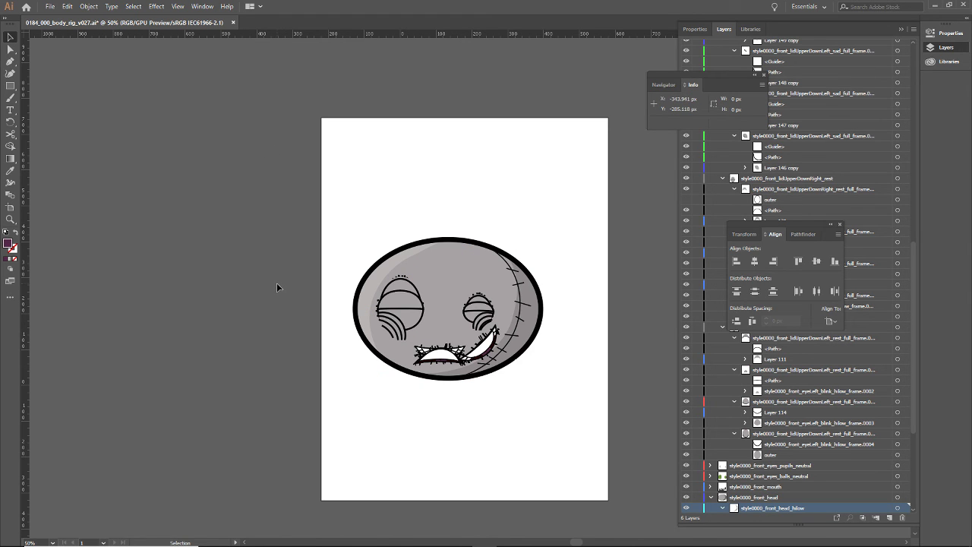
Marquee-select all the head artwork, save the file, and group it into one object.
{"action": "left_click_drag", "start_coordinate": [631, 212], "coordinate": [200, 454]}
{"action": "left_click", "coordinate": [89, 6]}
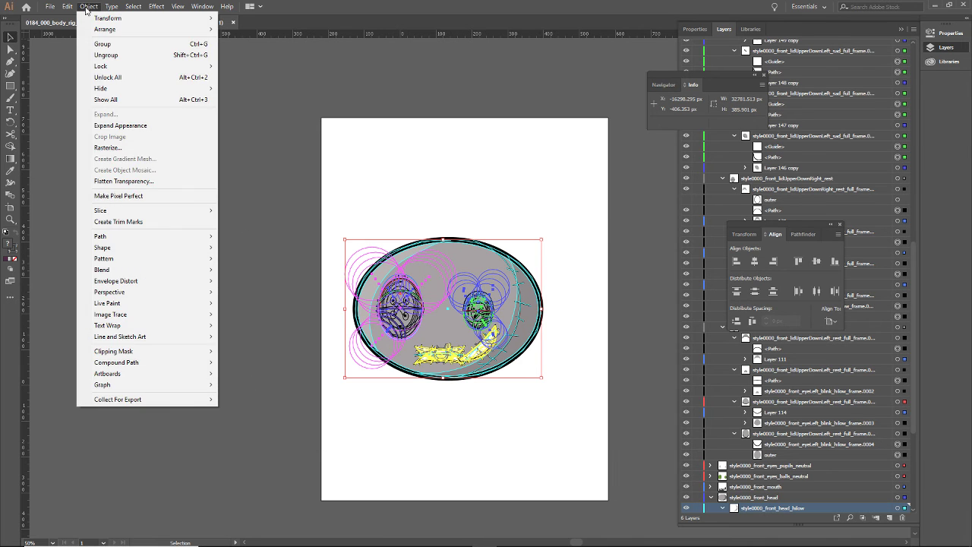
{"action": "mouse_move", "coordinate": [51, 7]}
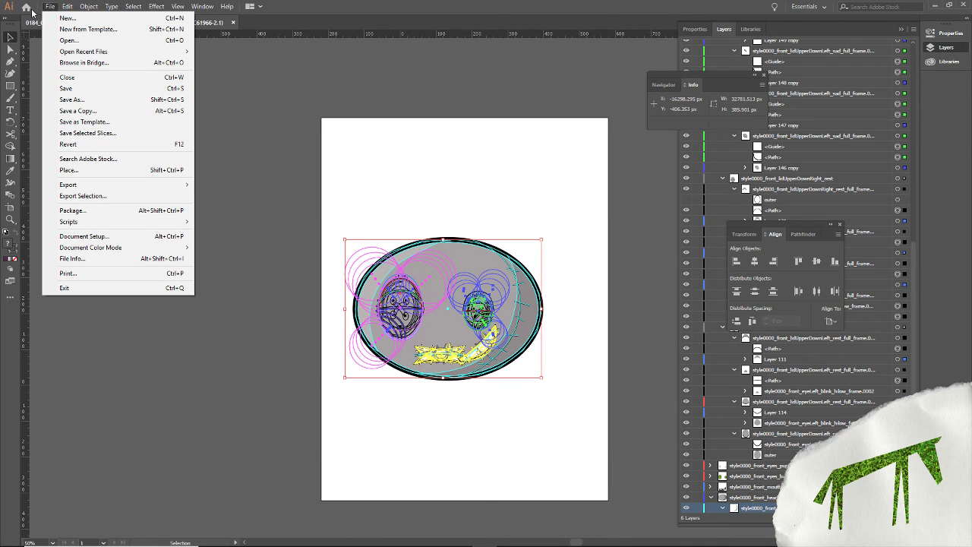
{"action": "left_click", "coordinate": [59, 86]}
{"action": "left_click", "coordinate": [88, 6]}
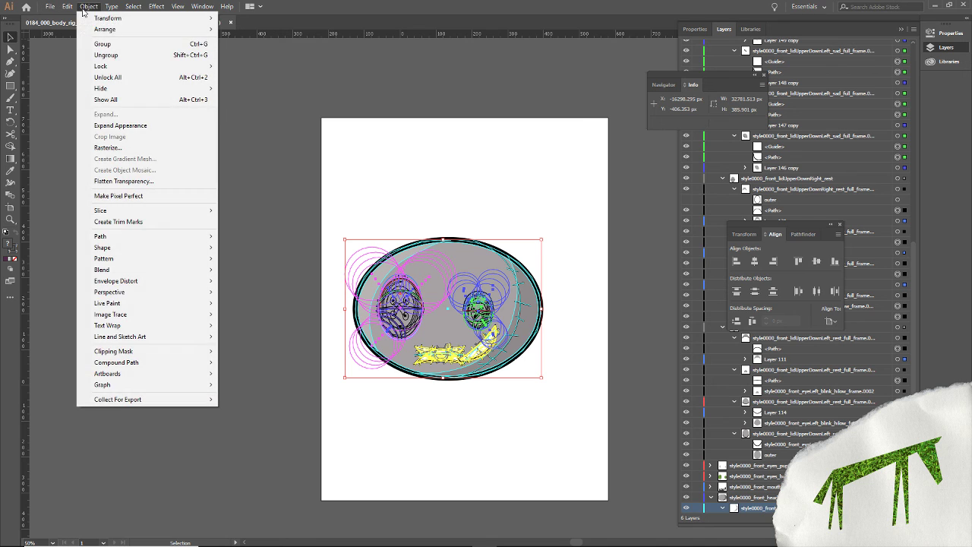
{"action": "left_click", "coordinate": [94, 45]}
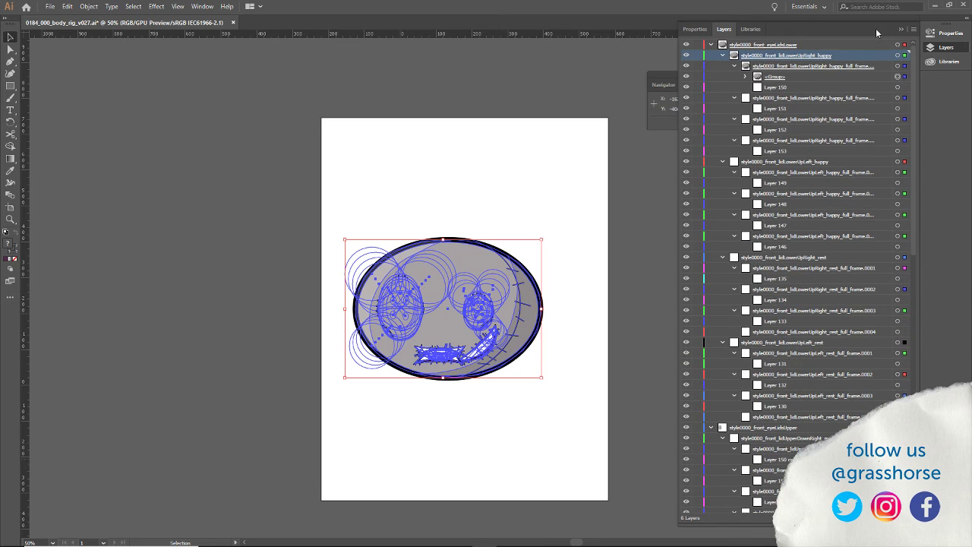
Collapse the eyelid and head layers, then centre the head artwork horizontally and vertically on the artboard.
{"action": "left_click", "coordinate": [711, 45]}
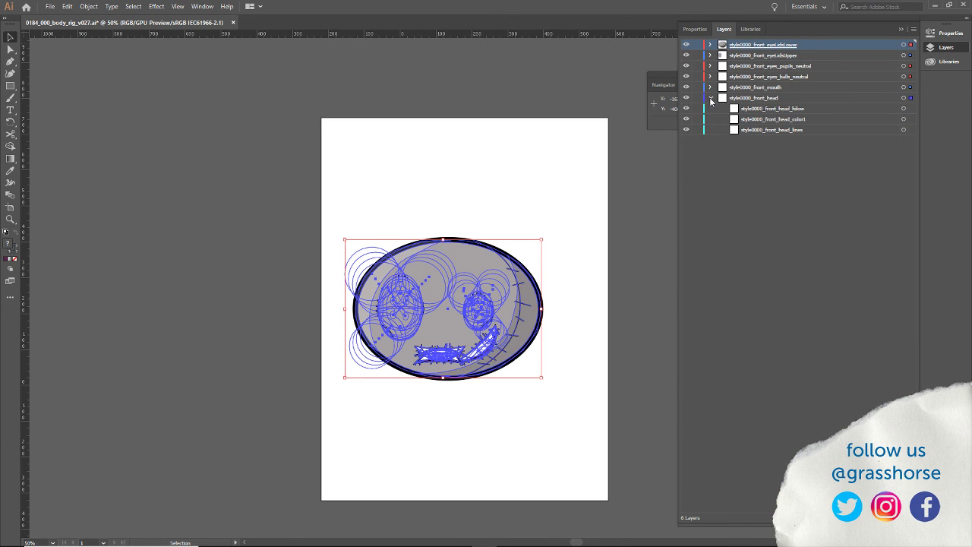
{"action": "left_click", "coordinate": [710, 98]}
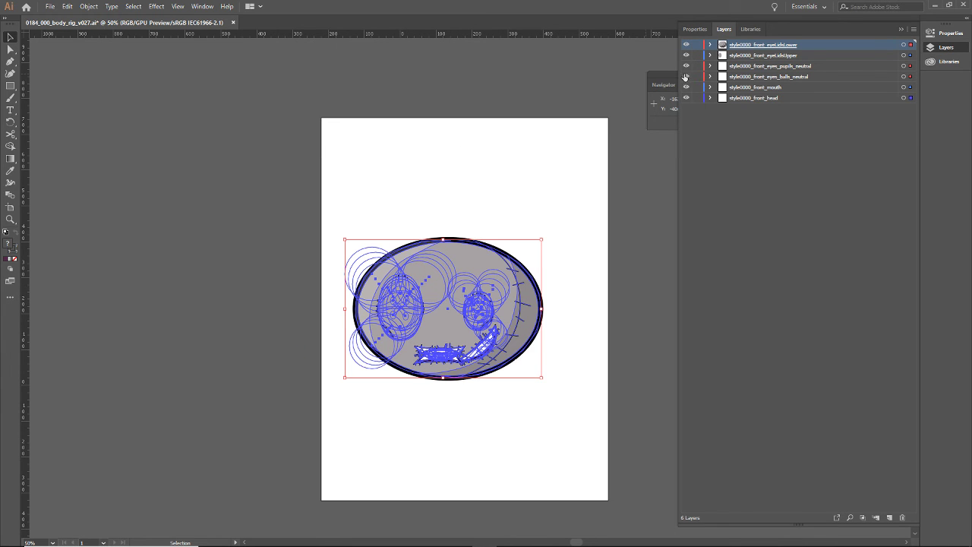
{"action": "left_click", "coordinate": [202, 6]}
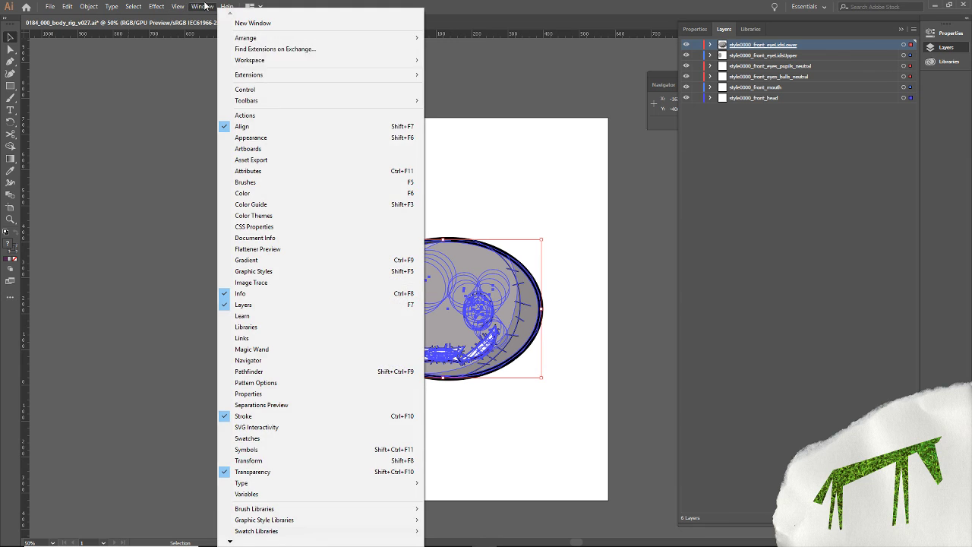
{"action": "left_click", "coordinate": [240, 127]}
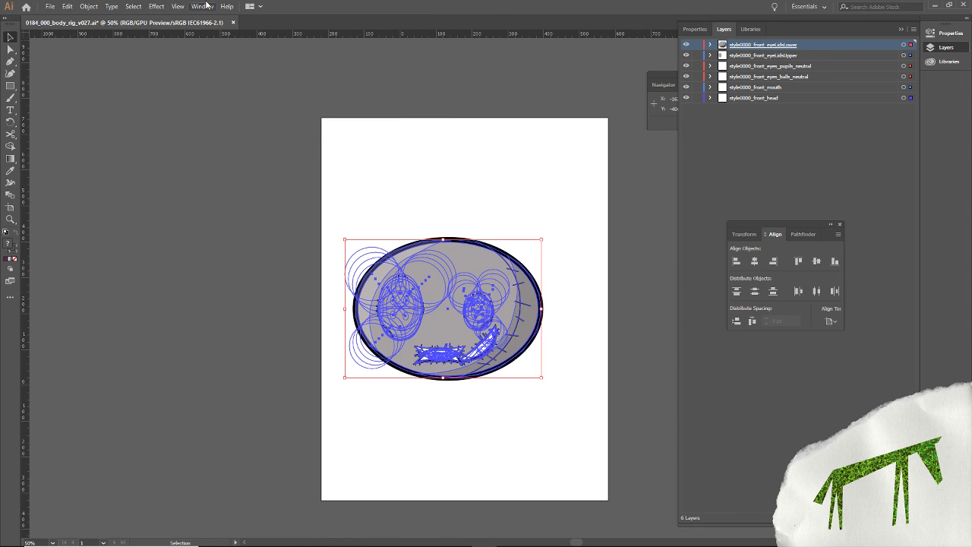
{"action": "left_click", "coordinate": [755, 262]}
{"action": "left_click", "coordinate": [817, 262]}
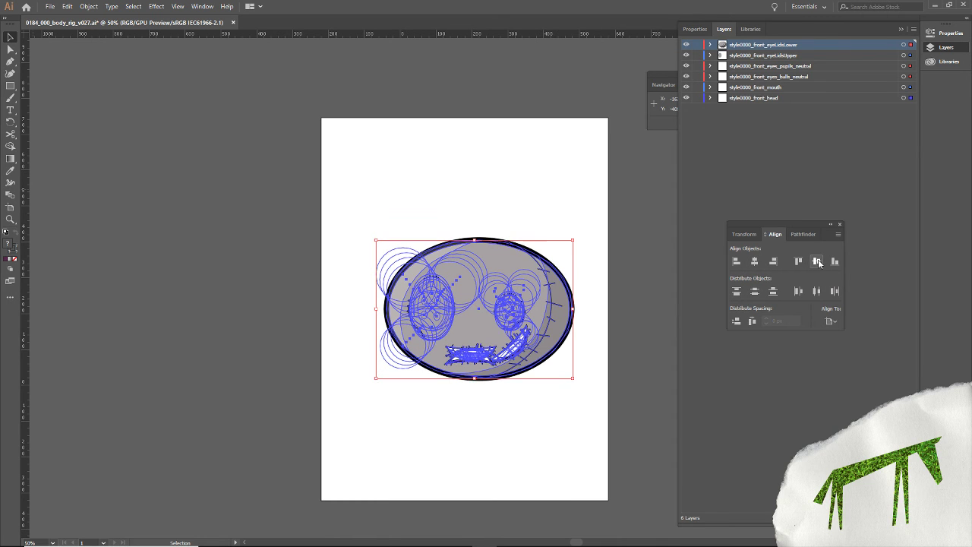
Ungroup the head artwork, close the Align panel and deselect.
{"action": "left_click", "coordinate": [91, 8]}
{"action": "left_click", "coordinate": [114, 55]}
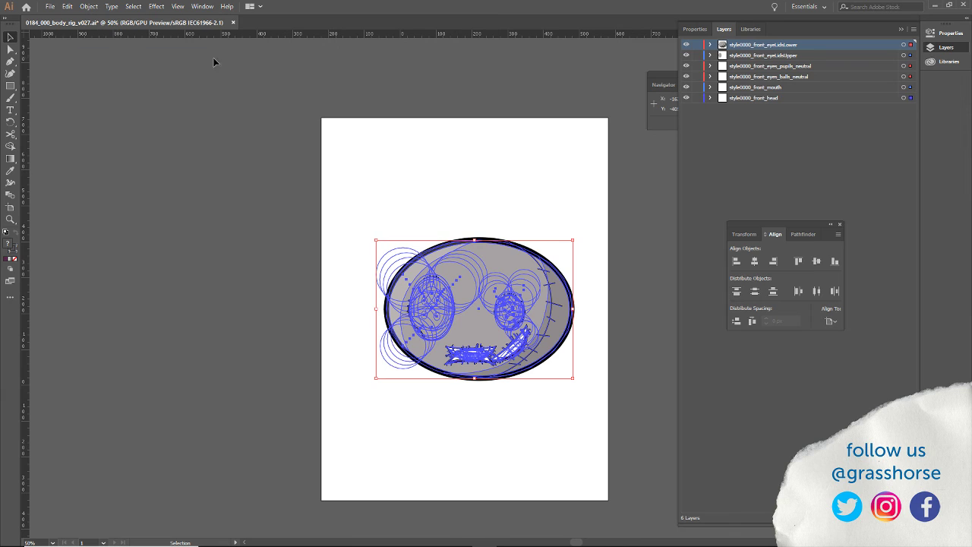
{"action": "left_click", "coordinate": [686, 44], "text": "alt"}
{"action": "left_click", "coordinate": [685, 44], "text": "alt"}
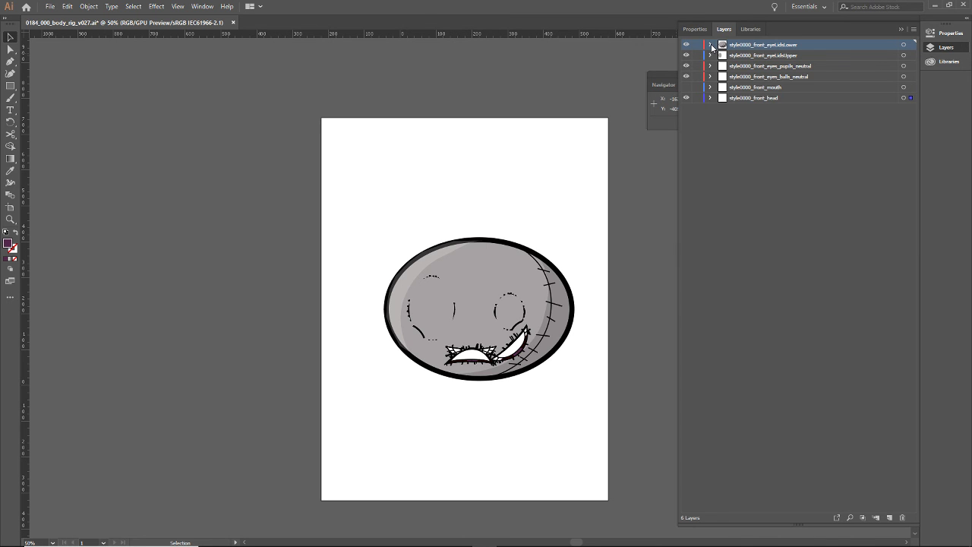
Expand the style0000_front_eyeLidLower layer and switch to the Direct Selection tool.
{"action": "left_click", "coordinate": [711, 45]}
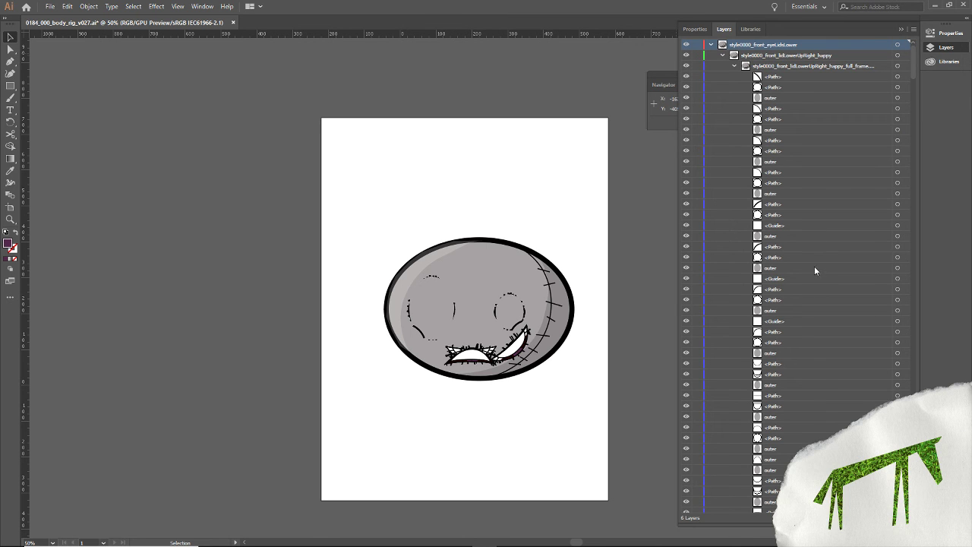
{"action": "scroll", "coordinate": [813, 271], "scroll_direction": "down", "scroll_amount": 15}
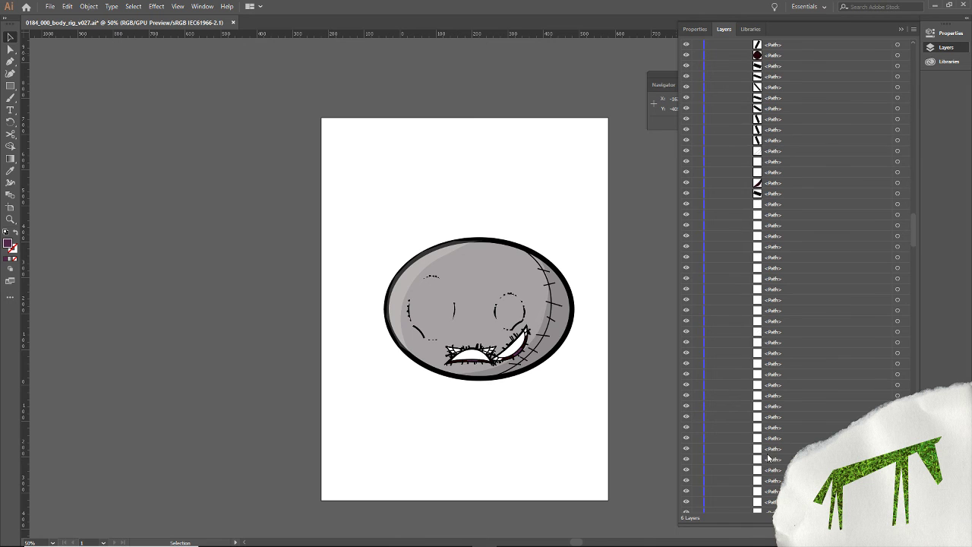
{"action": "scroll", "coordinate": [768, 457], "scroll_direction": "up", "scroll_amount": 15}
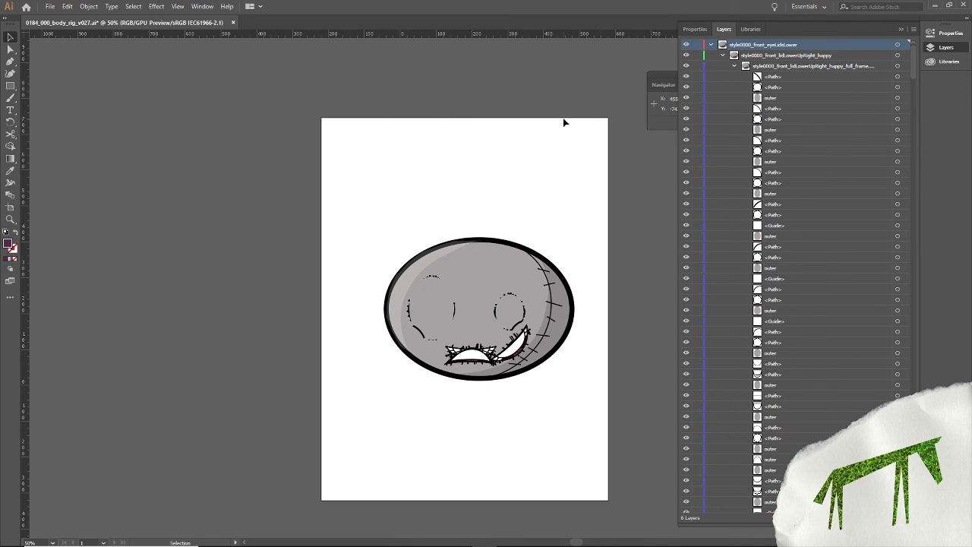
{"action": "key", "text": "a"}
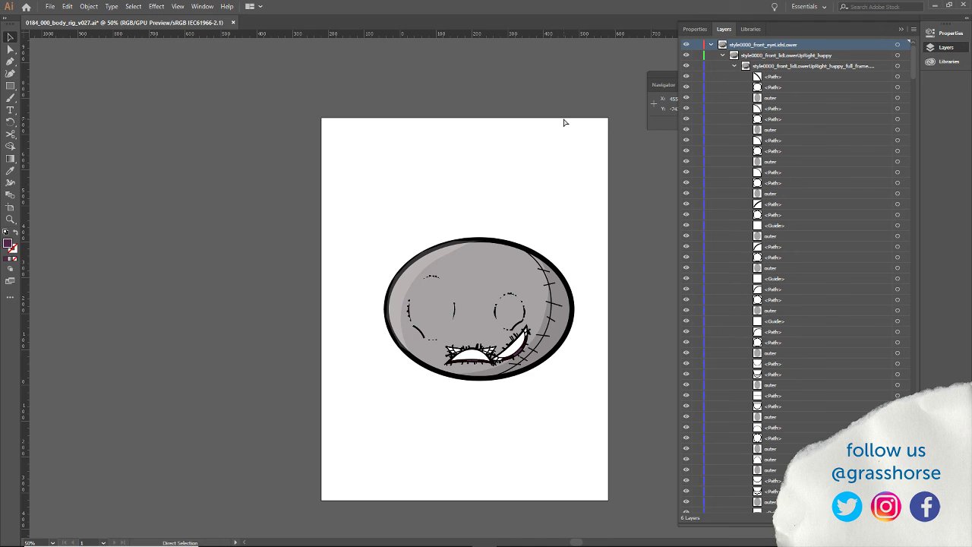
Close the current document without saving changes.
{"action": "left_click", "coordinate": [50, 6]}
{"action": "mouse_move", "coordinate": [79, 53]}
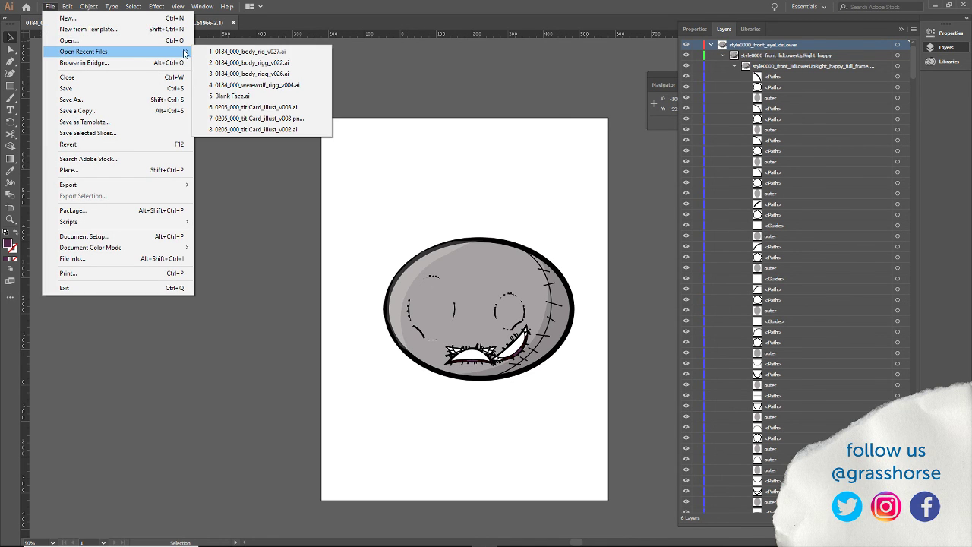
{"action": "left_click", "coordinate": [249, 52]}
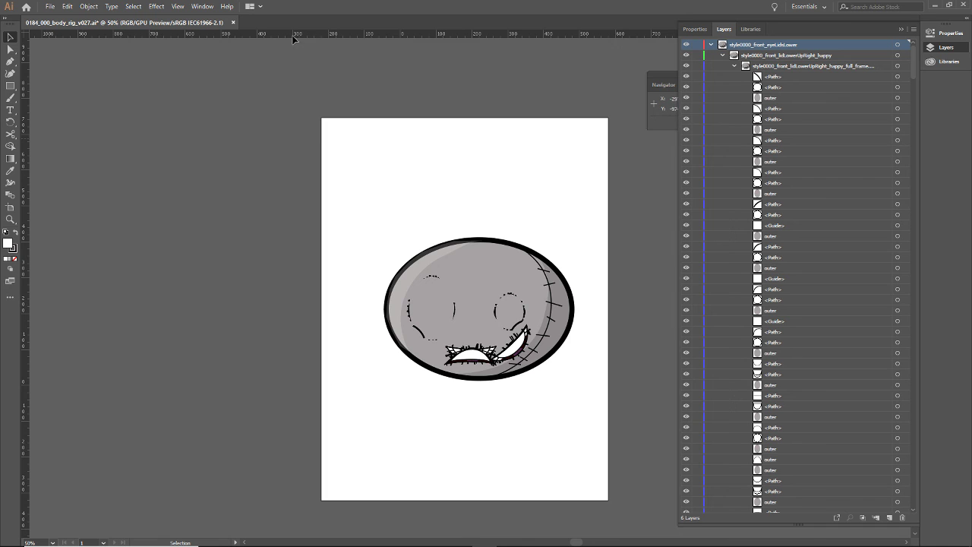
{"action": "left_click", "coordinate": [234, 23]}
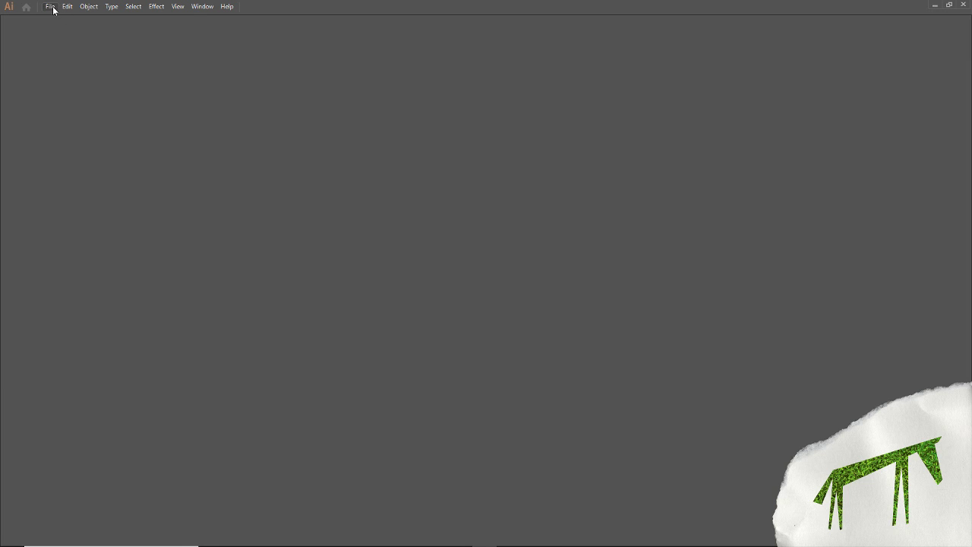
Reopen 0184_000_body_rig_v027.ai from the Home screen's recent files.
{"action": "left_click", "coordinate": [50, 6]}
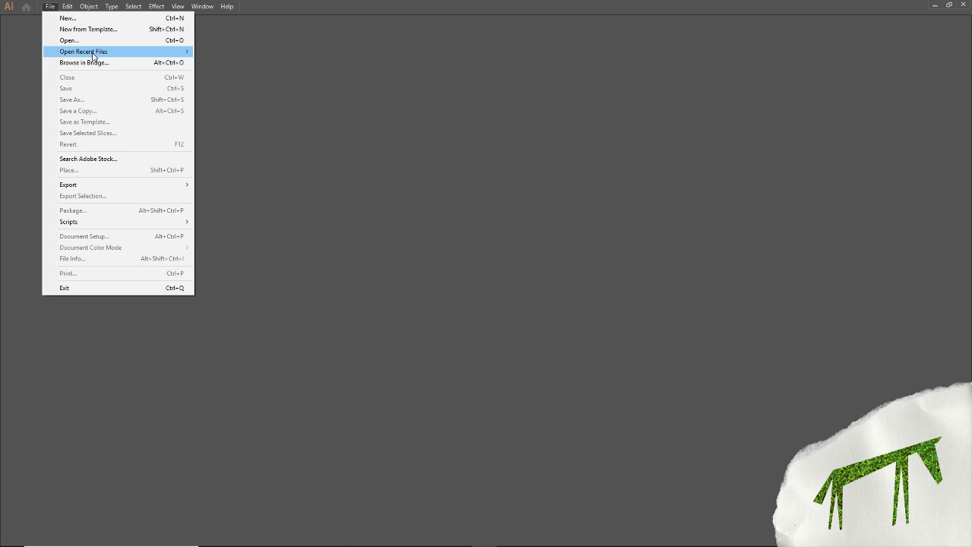
{"action": "mouse_move", "coordinate": [92, 53]}
{"action": "left_click", "coordinate": [248, 50]}
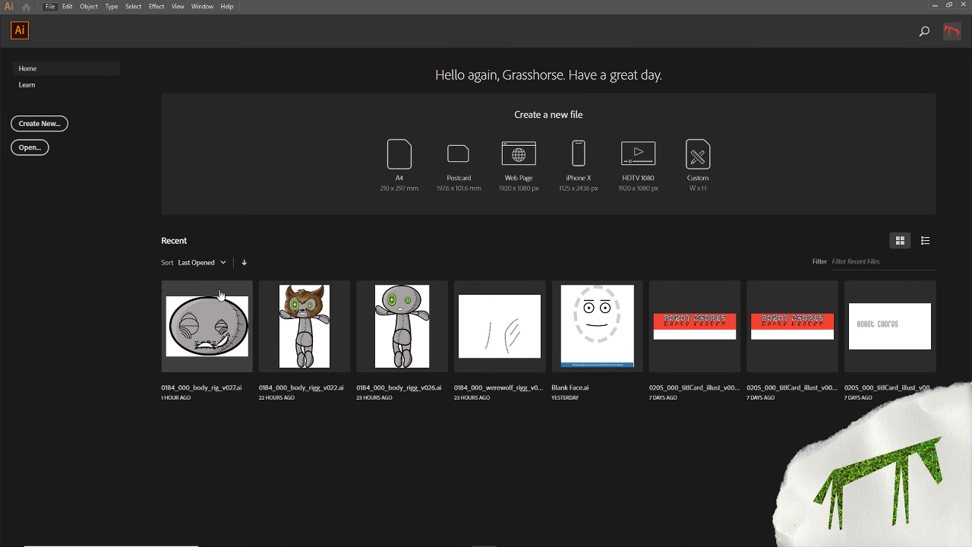
{"action": "left_click", "coordinate": [214, 334]}
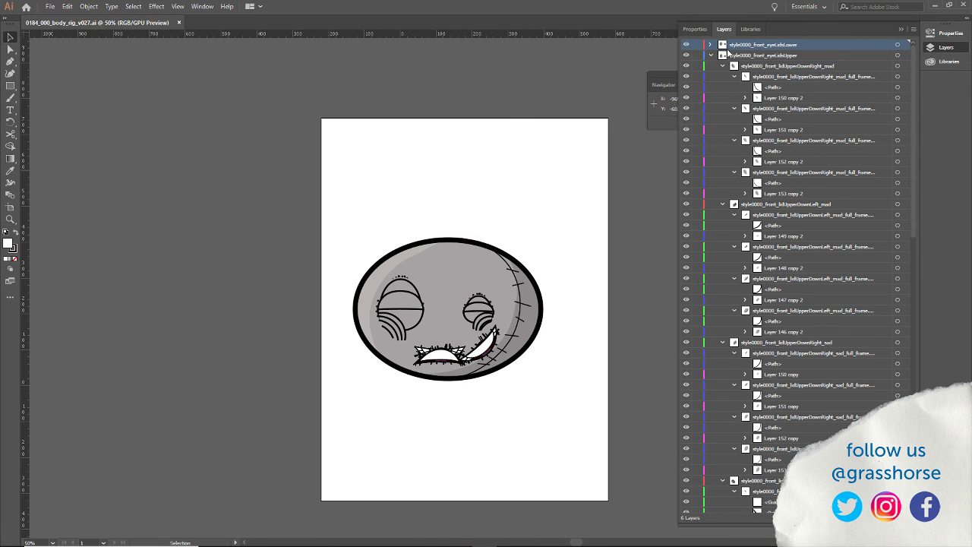
Collapse the eyelid and head layers and duplicate the style0000_front_head layer.
{"action": "left_click", "coordinate": [711, 56]}
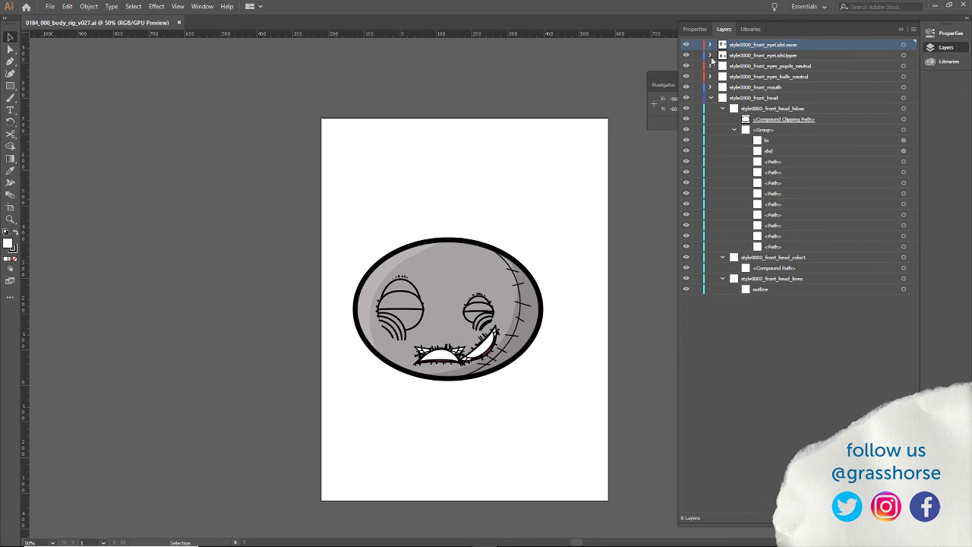
{"action": "left_click", "coordinate": [711, 98]}
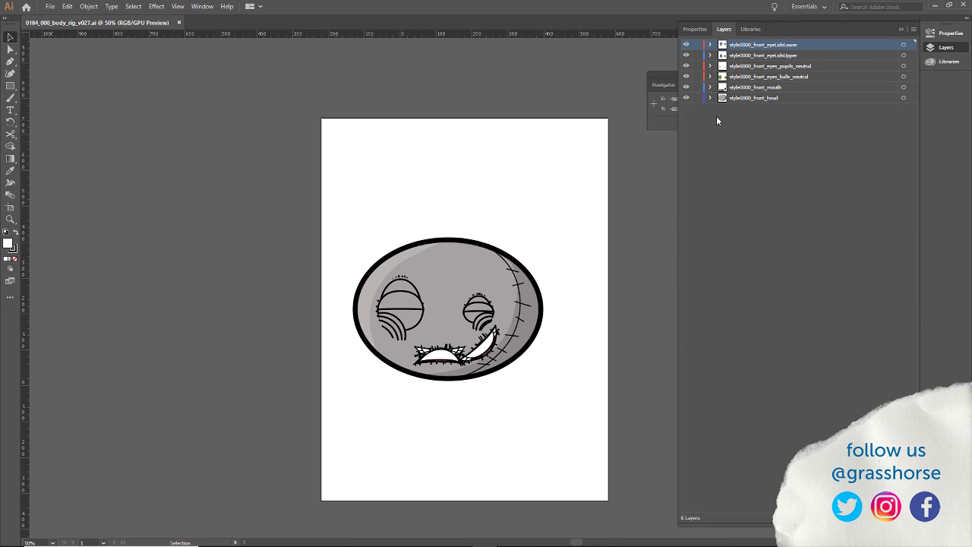
{"action": "left_click", "coordinate": [760, 97]}
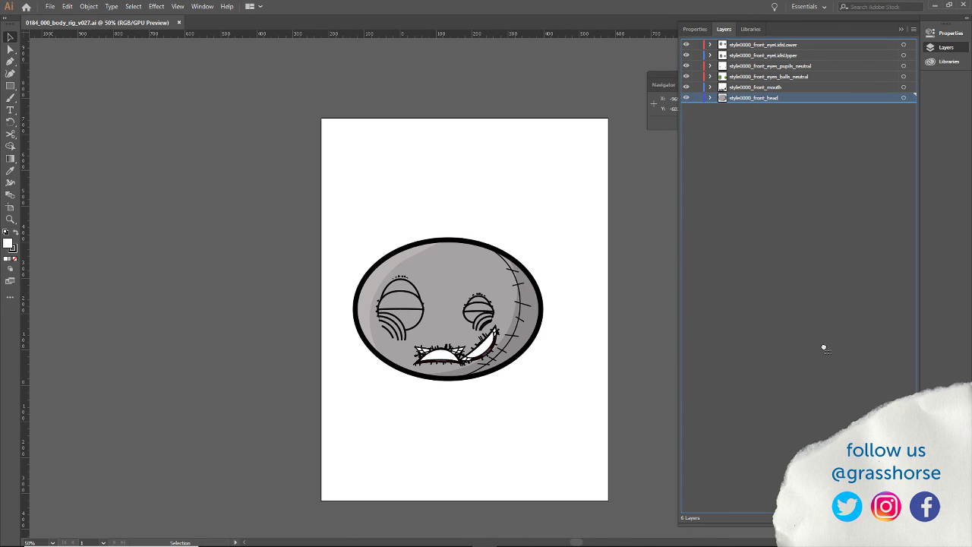
{"action": "left_click_drag", "start_coordinate": [890, 515], "coordinate": [891, 517]}
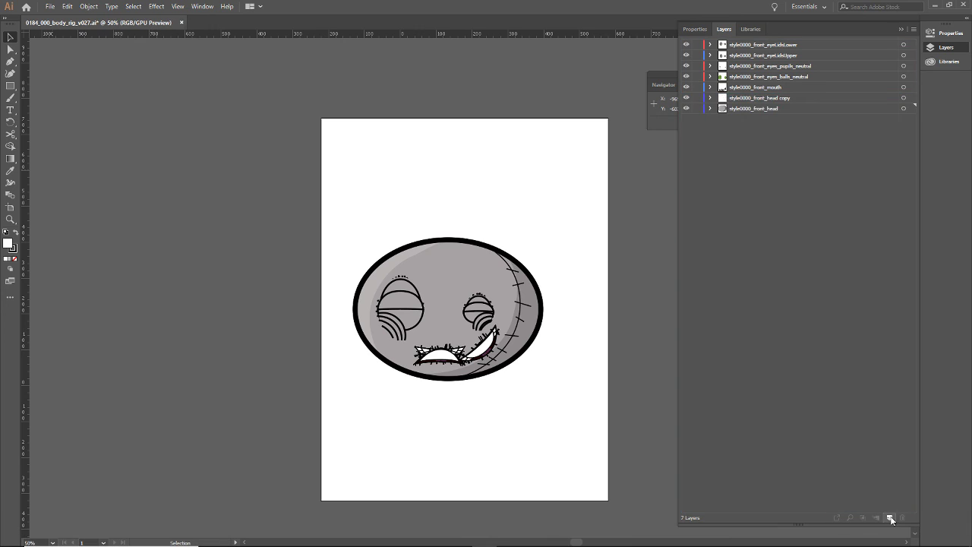
Centre the copied head's artwork horizontally on the artboard using the Align panel.
{"action": "left_click", "coordinate": [911, 98]}
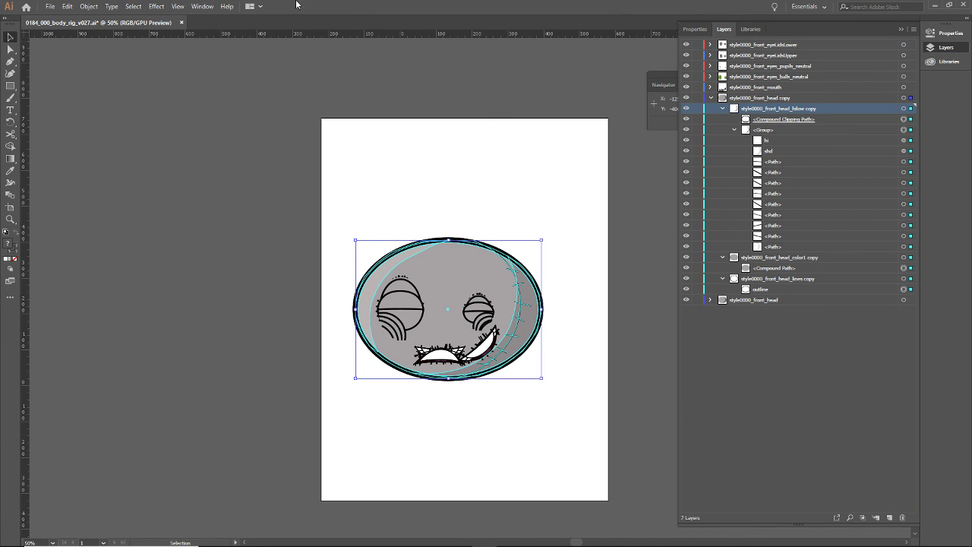
{"action": "left_click", "coordinate": [201, 7]}
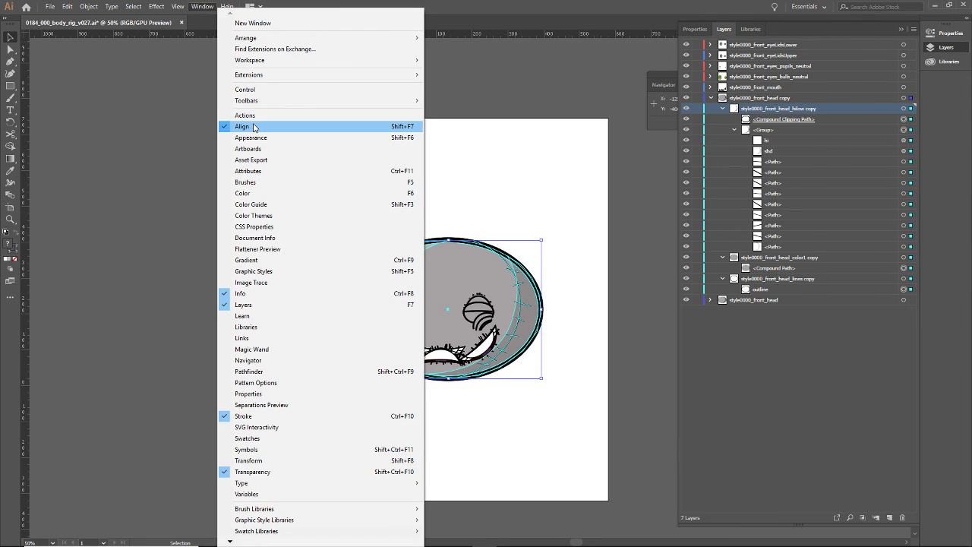
{"action": "left_click", "coordinate": [250, 125]}
{"action": "left_click", "coordinate": [798, 260]}
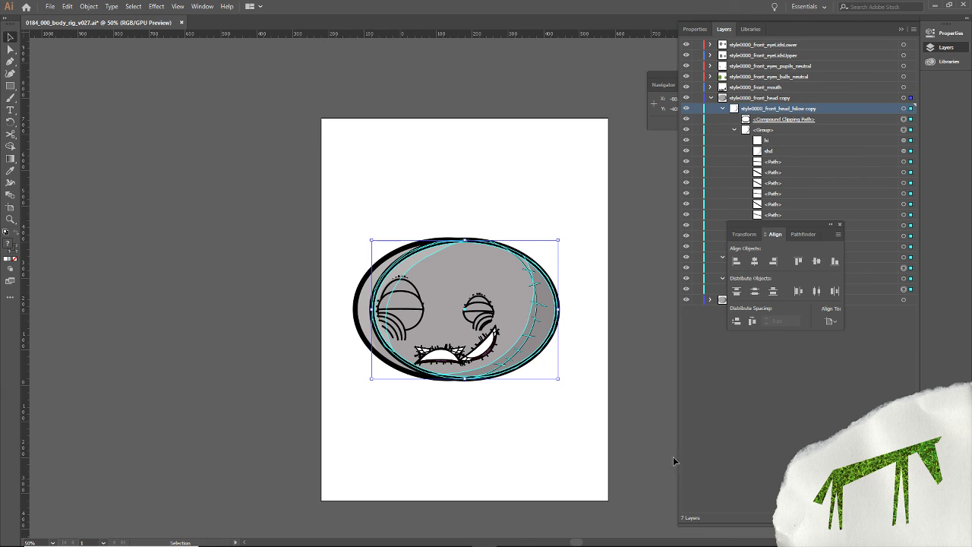
{"action": "left_click", "coordinate": [710, 98]}
Lock the style0000_front_head copy layer, then select and deselect the face artwork.
{"action": "left_click", "coordinate": [696, 98]}
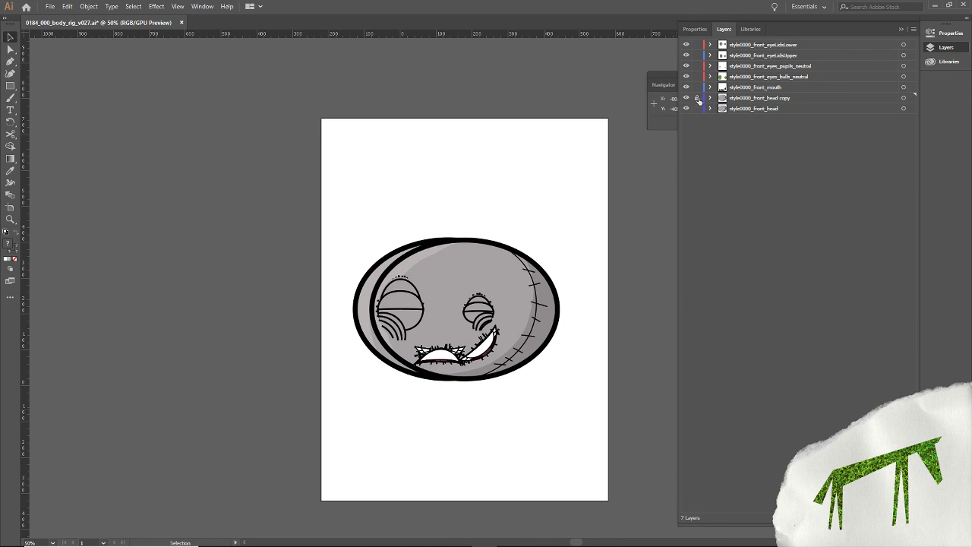
{"action": "left_click_drag", "start_coordinate": [249, 139], "coordinate": [639, 436]}
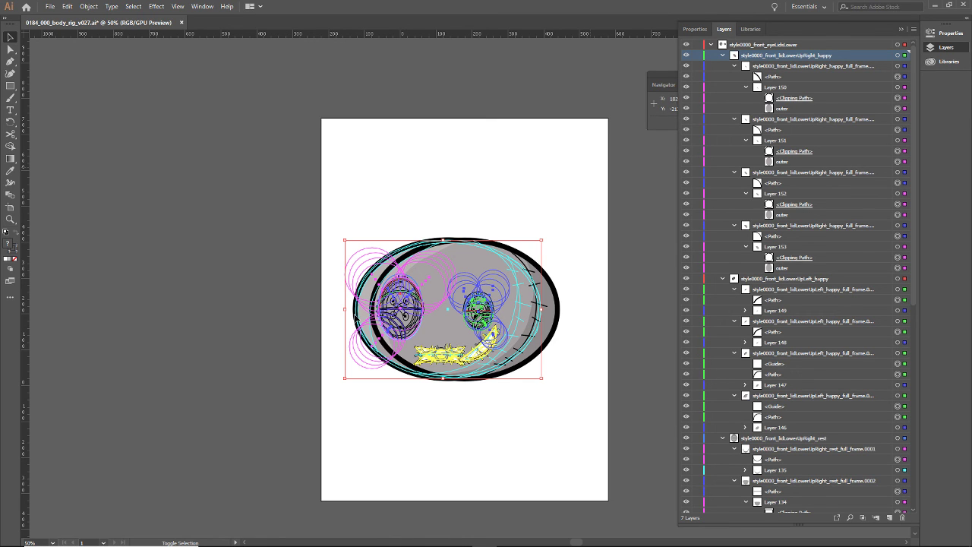
{"action": "key", "text": "ctrl+z"}
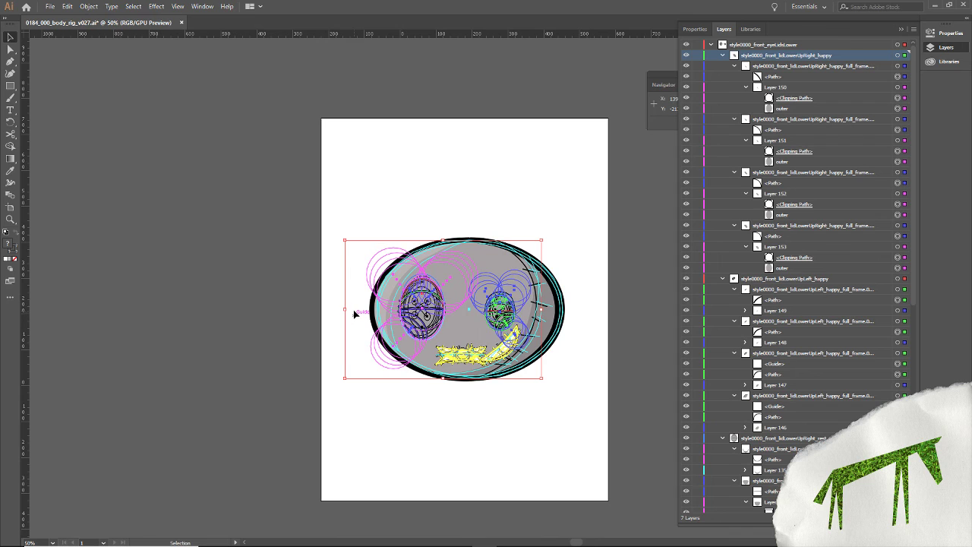
{"action": "left_click", "coordinate": [353, 312]}
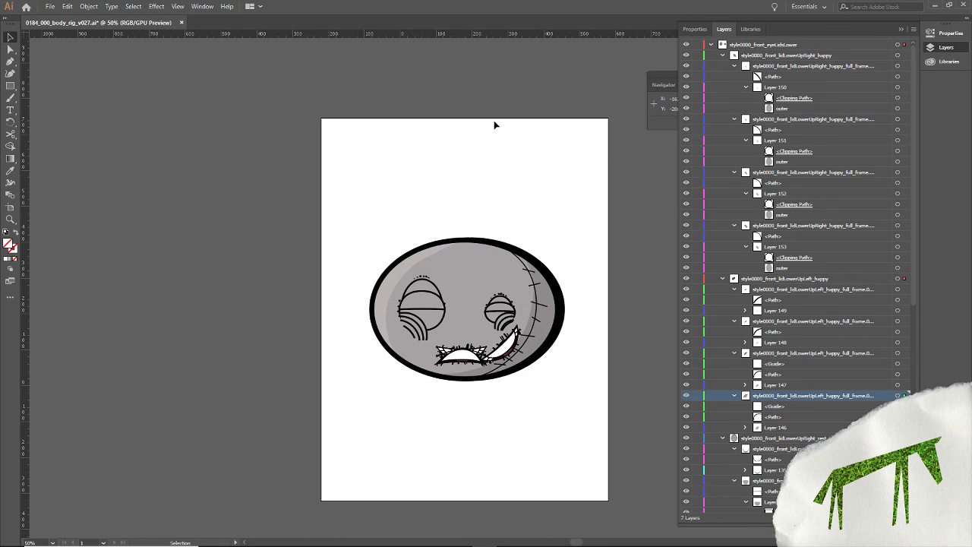
{"action": "key", "text": "ctrl+a"}
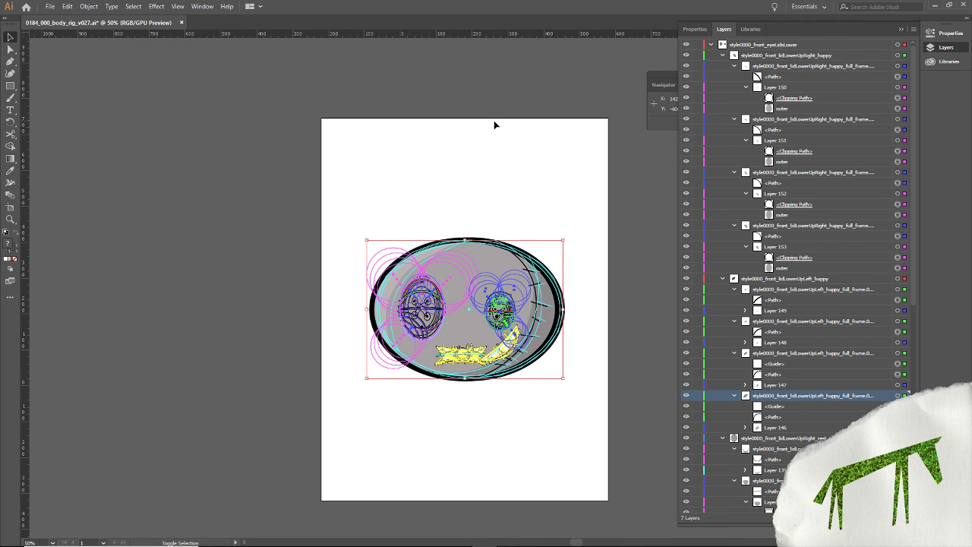
{"action": "left_click", "coordinate": [257, 280]}
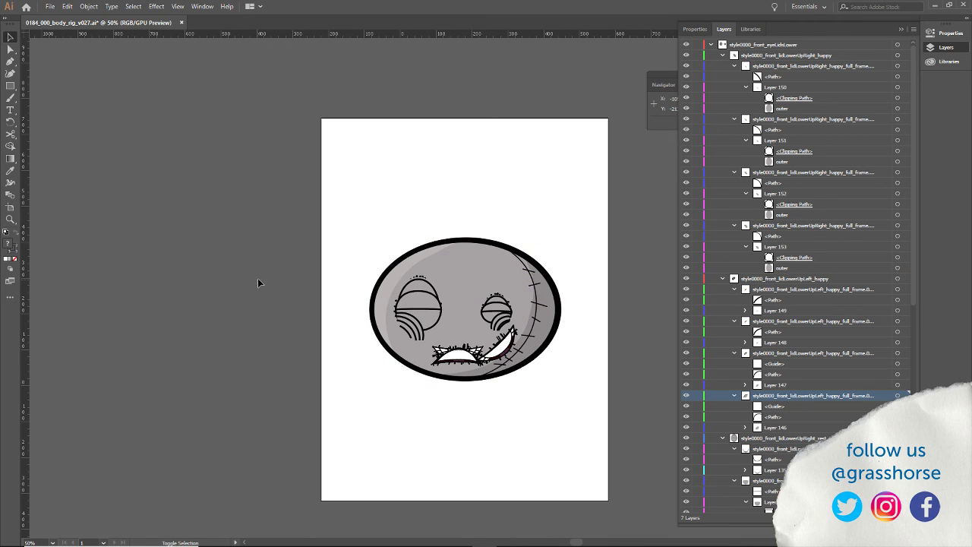
{"action": "key", "text": "ctrl+a"}
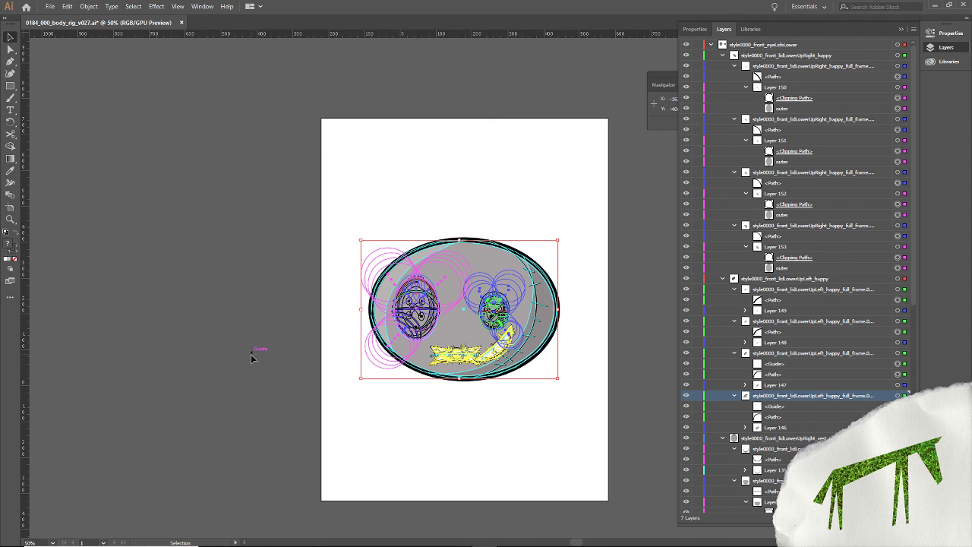
{"action": "left_click", "coordinate": [233, 218]}
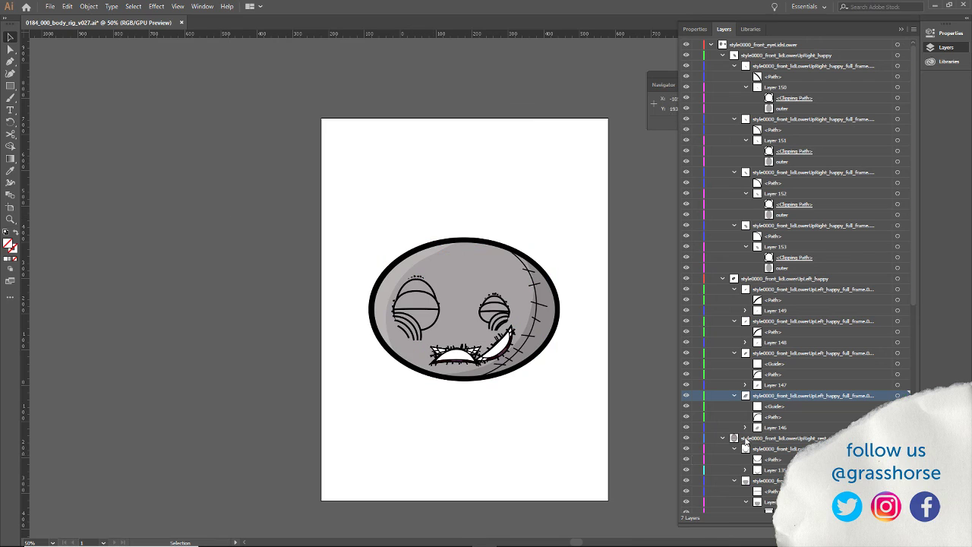
Drag the style0000_front_head copy layer to the Layers panel trash.
{"action": "left_click", "coordinate": [710, 45]}
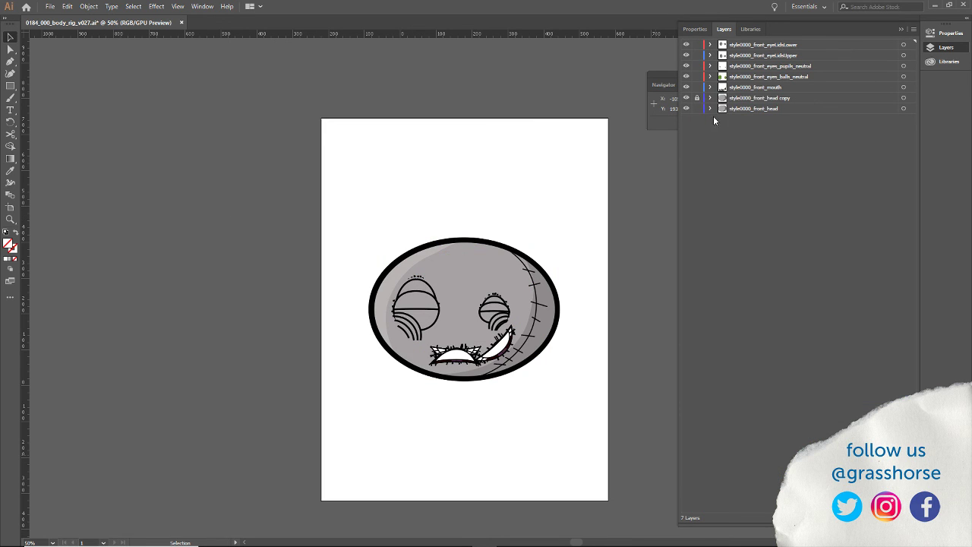
{"action": "left_click", "coordinate": [754, 98]}
{"action": "left_click_drag", "start_coordinate": [740, 99], "coordinate": [904, 517]}
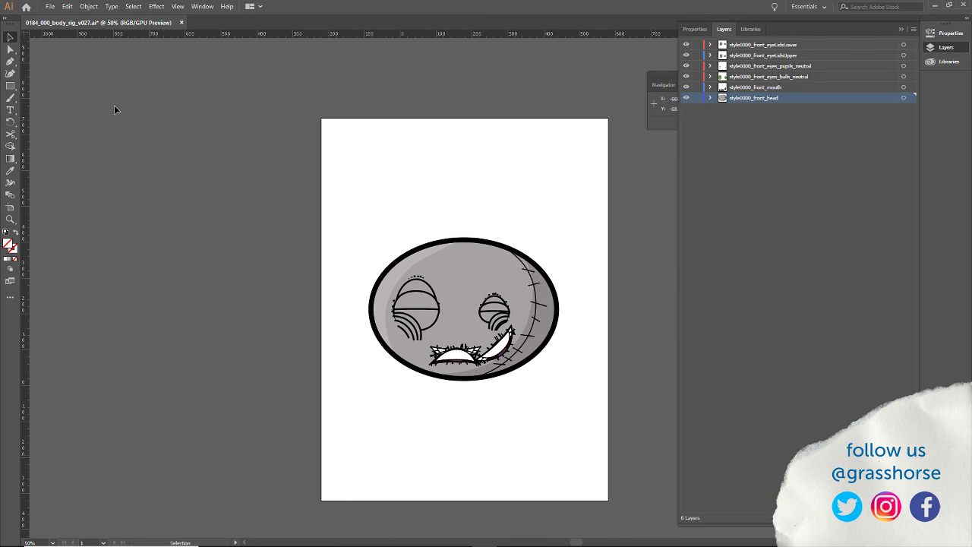
Save the document as 0184_000_body_rig_v028.ai with default Illustrator options.
{"action": "left_click", "coordinate": [47, 7]}
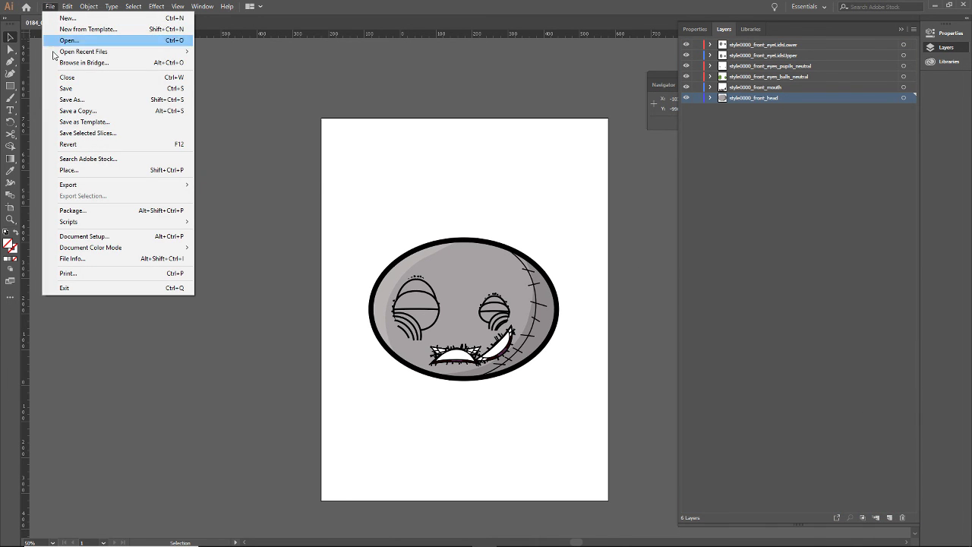
{"action": "left_click", "coordinate": [70, 99]}
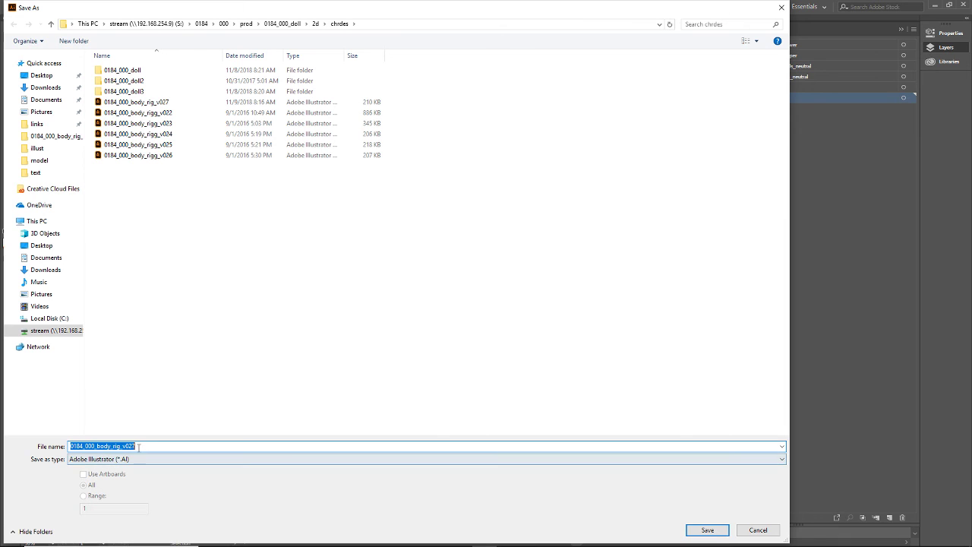
{"action": "key", "text": "End"}
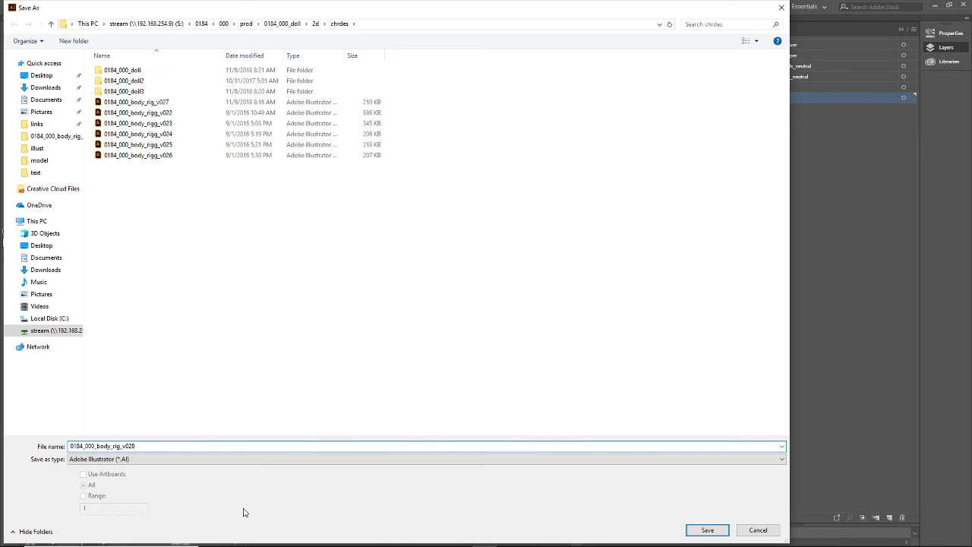
{"action": "type", "text": "8"}
{"action": "left_click", "coordinate": [705, 529]}
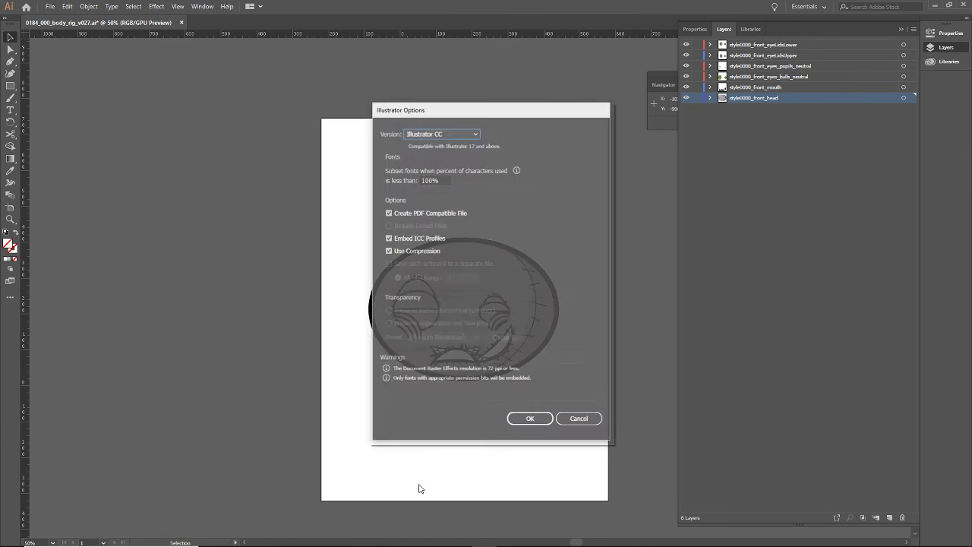
{"action": "left_click", "coordinate": [530, 419]}
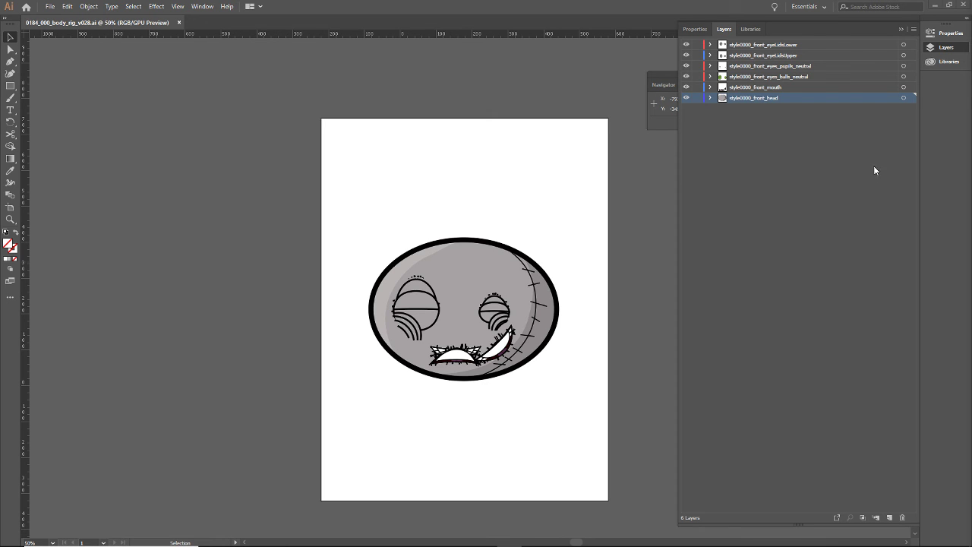
Rename the style0000_front_head layer to 'face background', then select the mouth layer.
{"action": "double_click", "coordinate": [782, 100]}
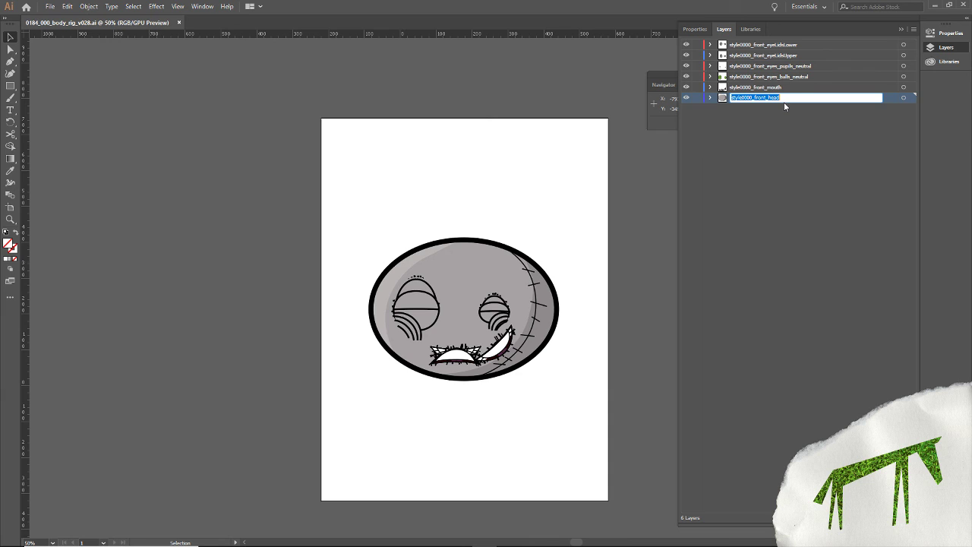
{"action": "type", "text": "face background"}
{"action": "key", "text": "Return"}
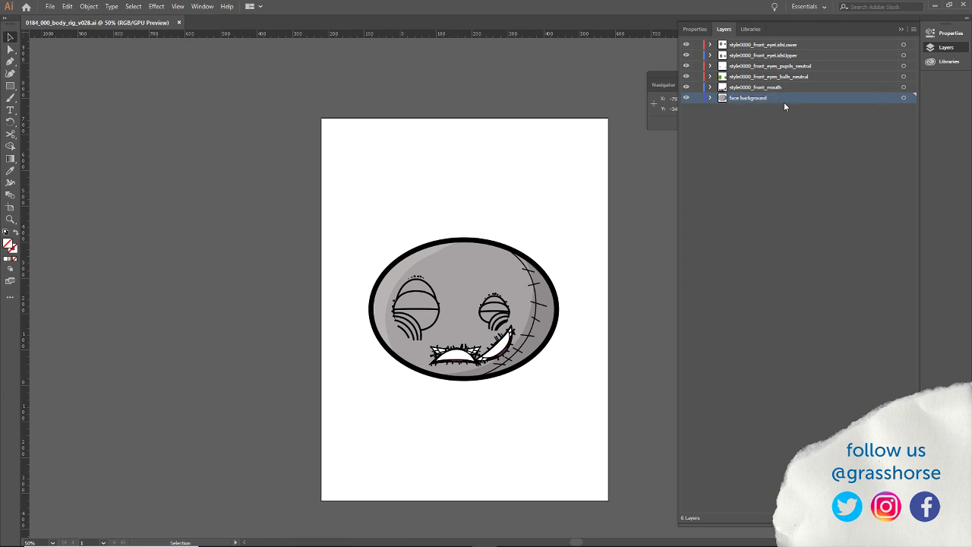
{"action": "left_click", "coordinate": [742, 88]}
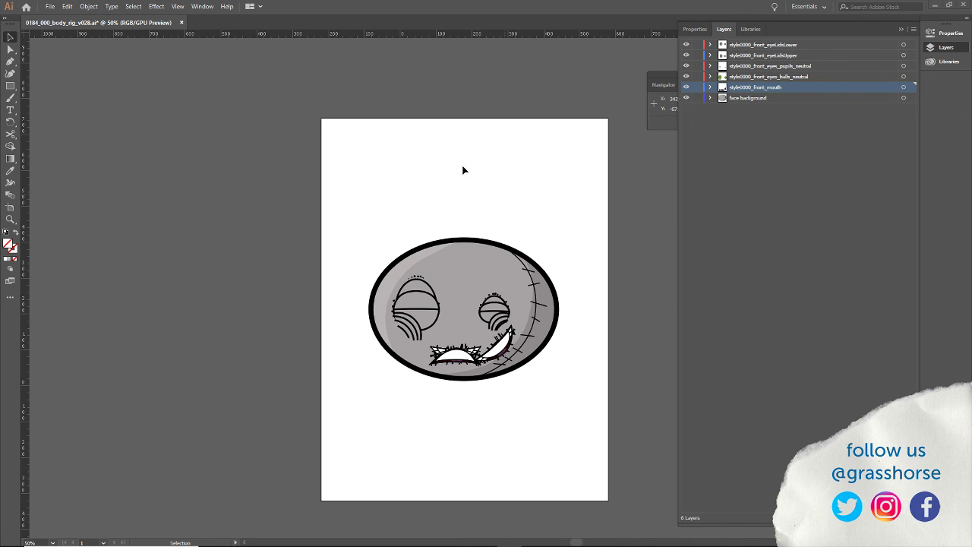
{"action": "mouse_move", "coordinate": [508, 543]}
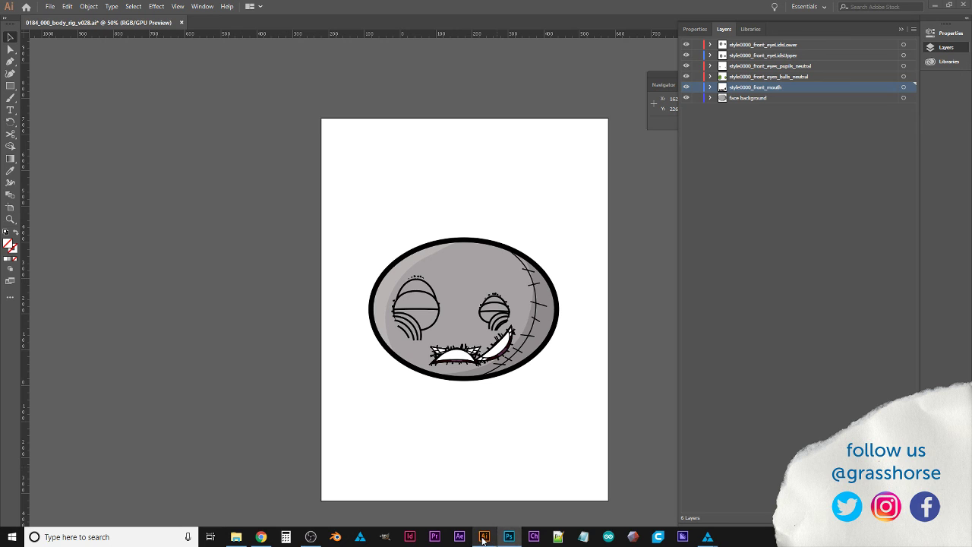
{"action": "left_click", "coordinate": [537, 539]}
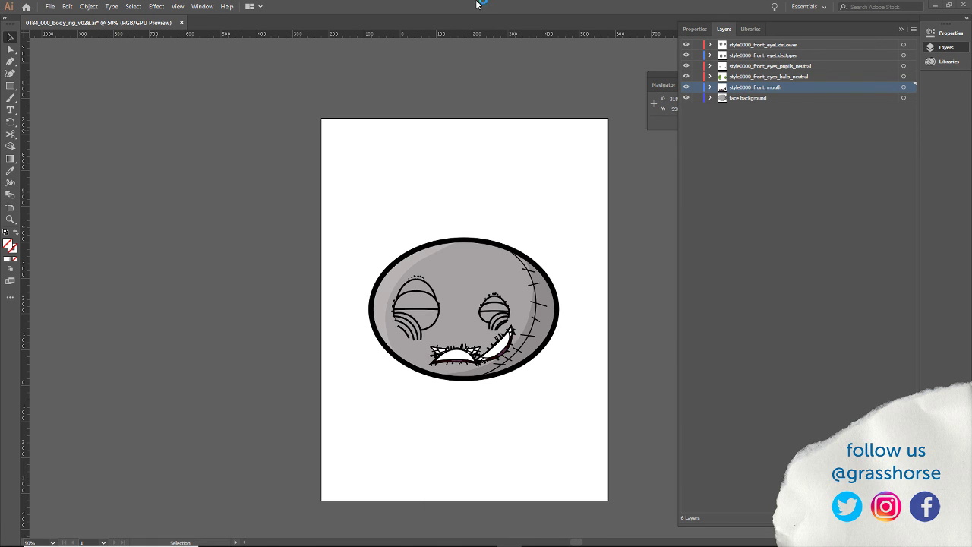